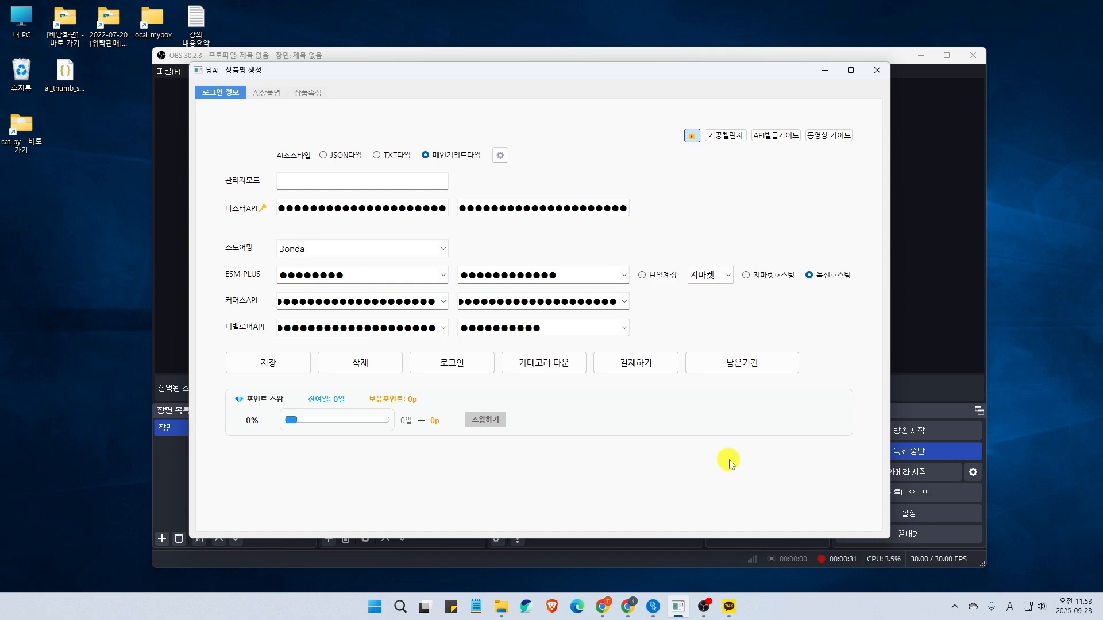
Set the AI source type to JSON타입
{"action": "left_click", "coordinate": [322, 155]}
{"action": "left_click", "coordinate": [426, 155]}
{"action": "left_click", "coordinate": [322, 156]}
{"action": "left_click", "coordinate": [430, 157]}
{"action": "left_click", "coordinate": [323, 158]}
Log in to the 3onda store with the saved API credentials and dismiss the success notice
{"action": "left_click_drag", "start_coordinate": [310, 209], "coordinate": [620, 213]}
{"action": "left_click", "coordinate": [484, 209]}
{"action": "left_click", "coordinate": [365, 208]}
{"action": "left_click", "coordinate": [364, 208]}
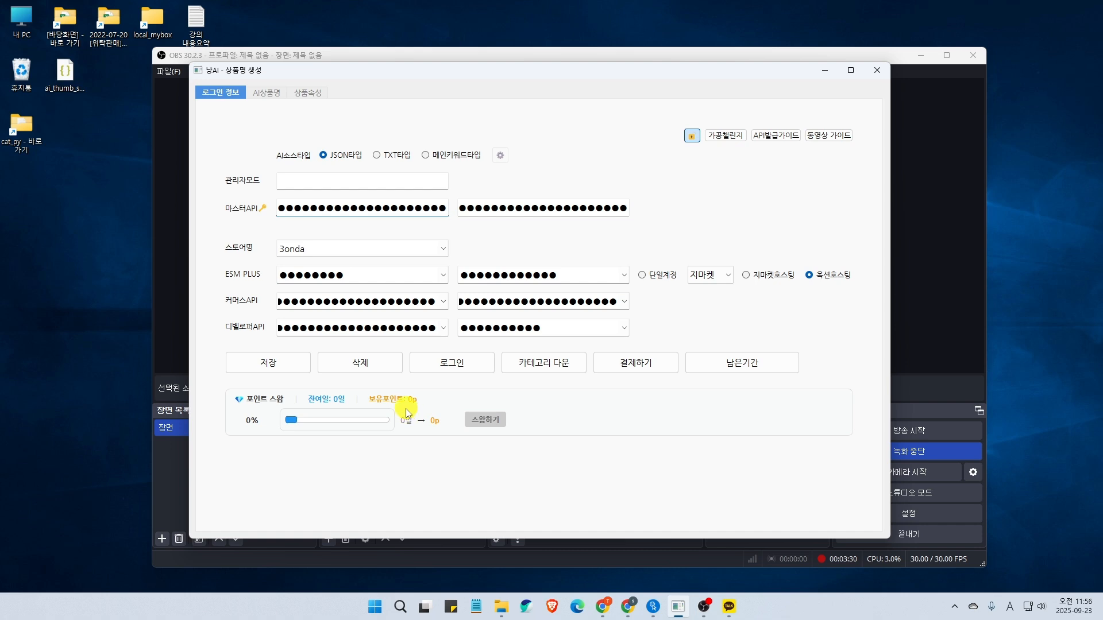
{"action": "left_click", "coordinate": [470, 369]}
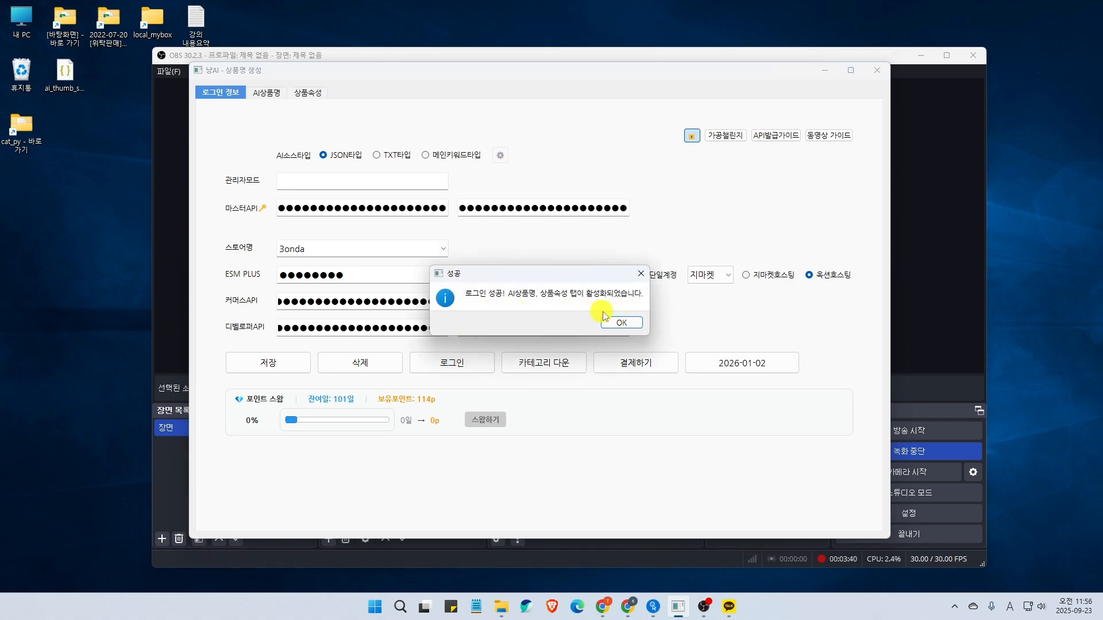
{"action": "left_click", "coordinate": [622, 324]}
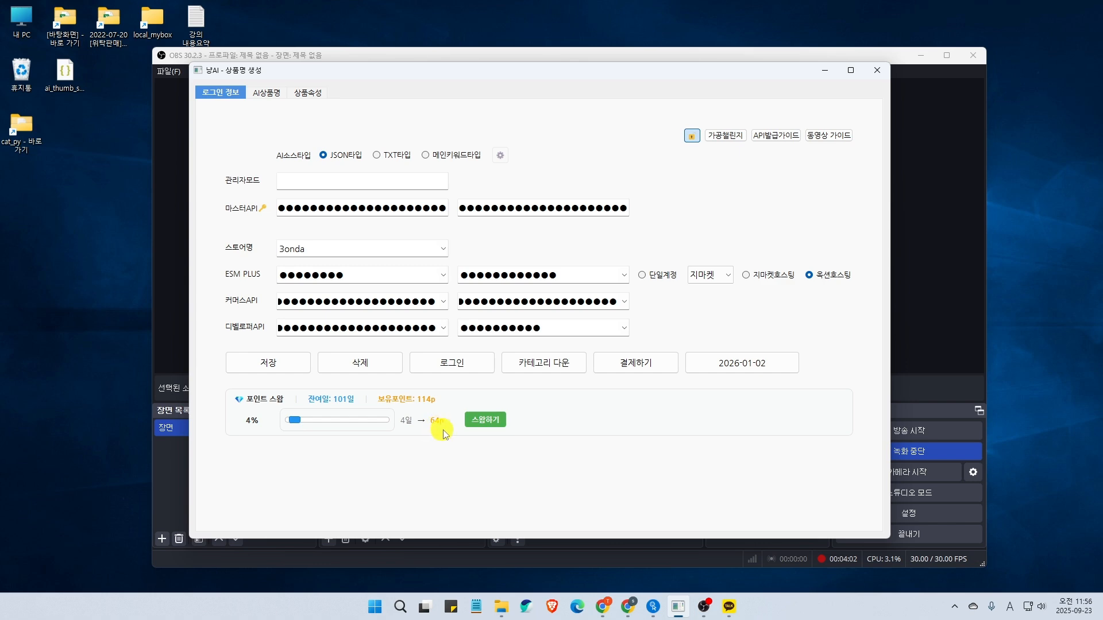
Swap 1 remaining day for 16 points and confirm the exchange
{"action": "left_click_drag", "start_coordinate": [293, 419], "coordinate": [294, 424]}
{"action": "left_click", "coordinate": [293, 421]}
{"action": "left_click", "coordinate": [494, 420]}
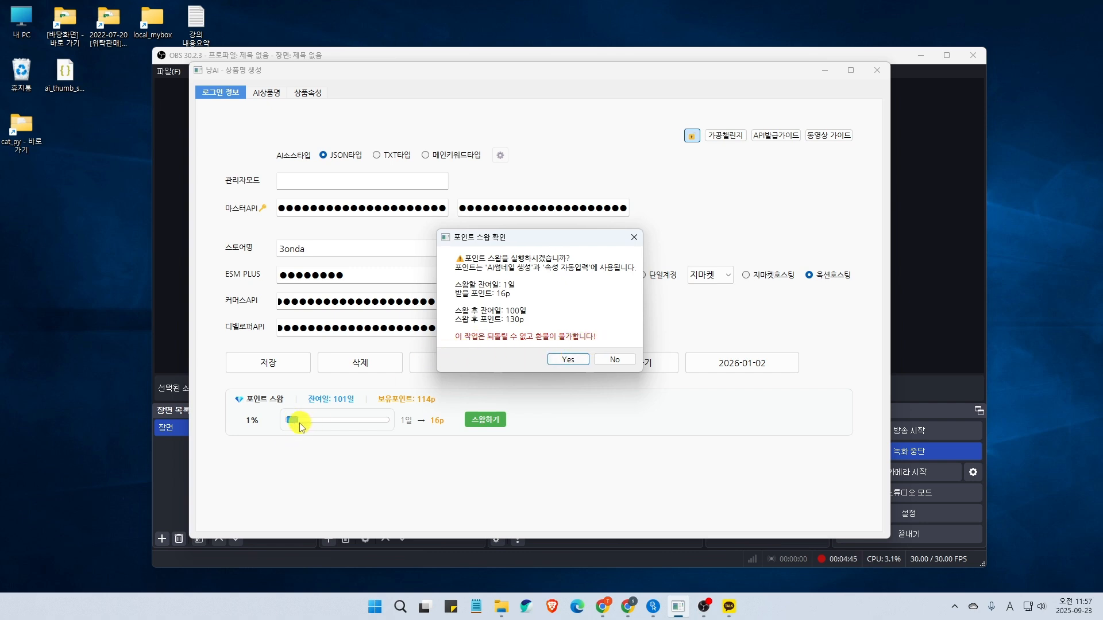
{"action": "left_click", "coordinate": [568, 360]}
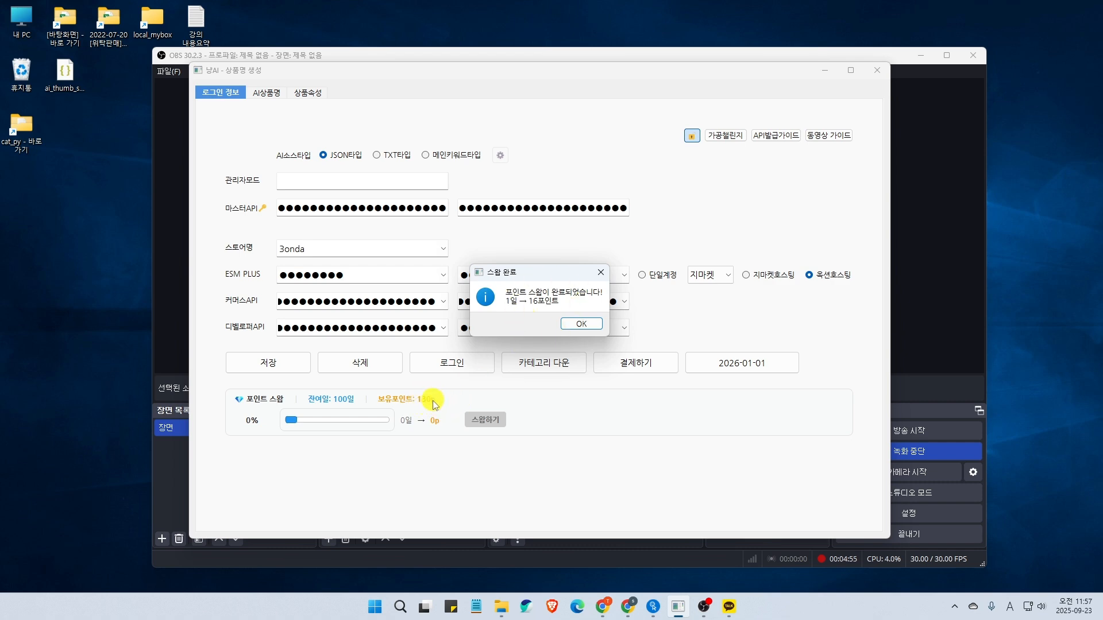
{"action": "left_click", "coordinate": [579, 326]}
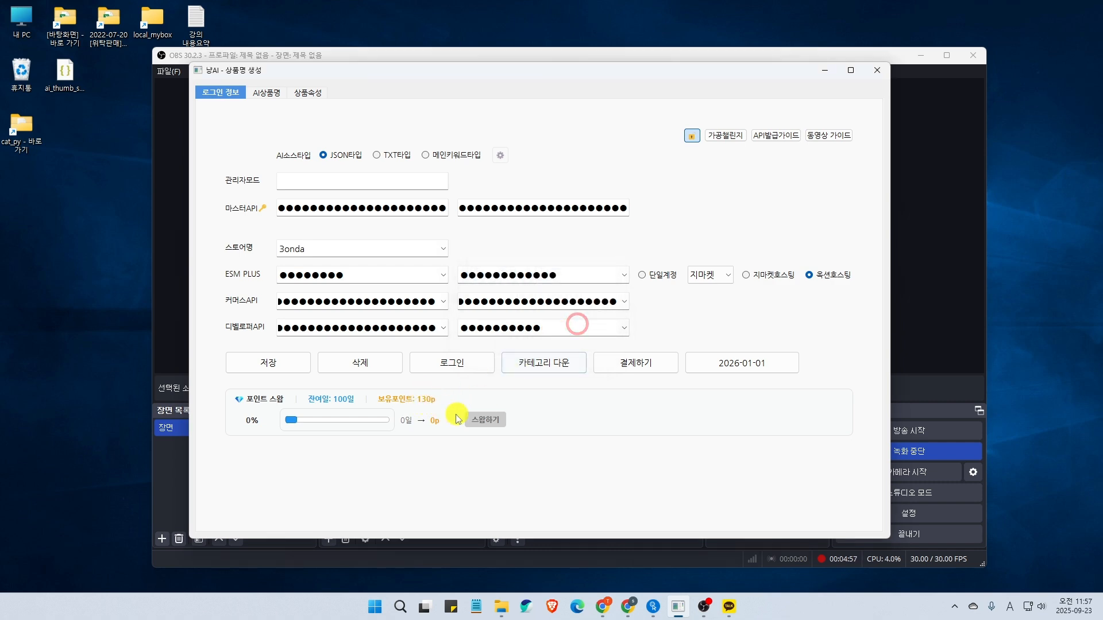
{"action": "left_click", "coordinate": [431, 399]}
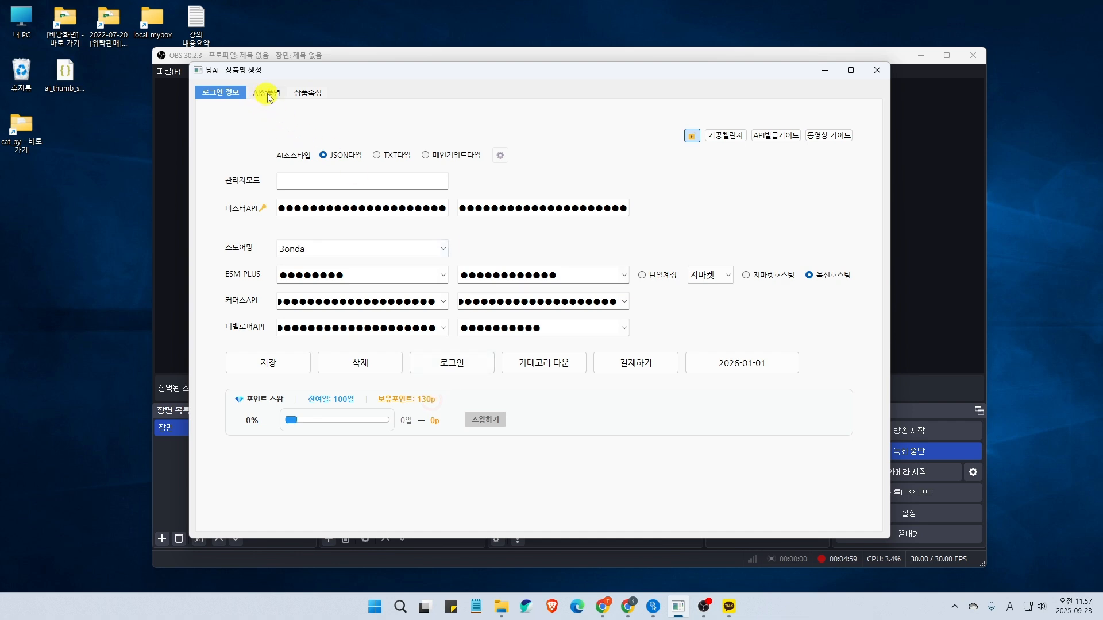
Load the 마이박스 기본 workbook from the 3계정 1+1 folder into the AI상품명 page and look through its product list
{"action": "left_click", "coordinate": [269, 98]}
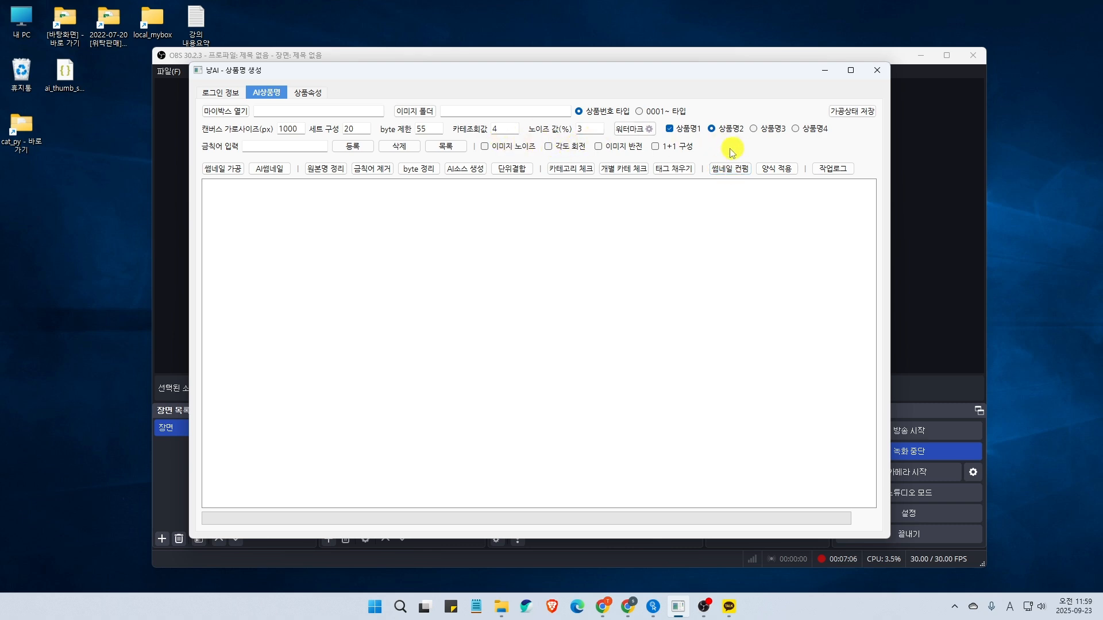
{"action": "left_click", "coordinate": [223, 113]}
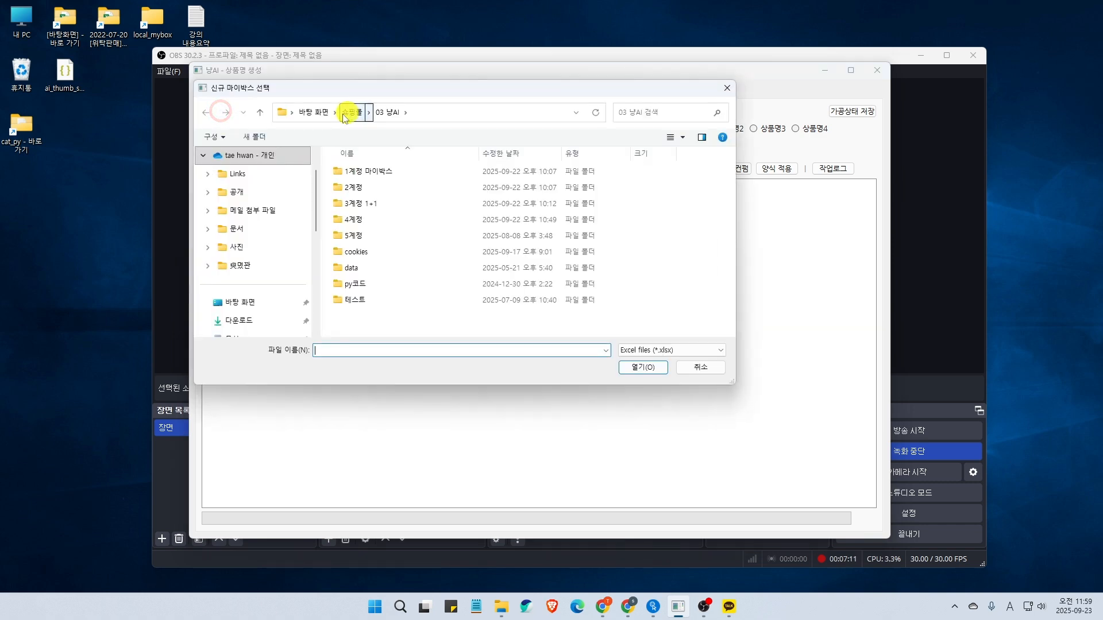
{"action": "double_click", "coordinate": [368, 205]}
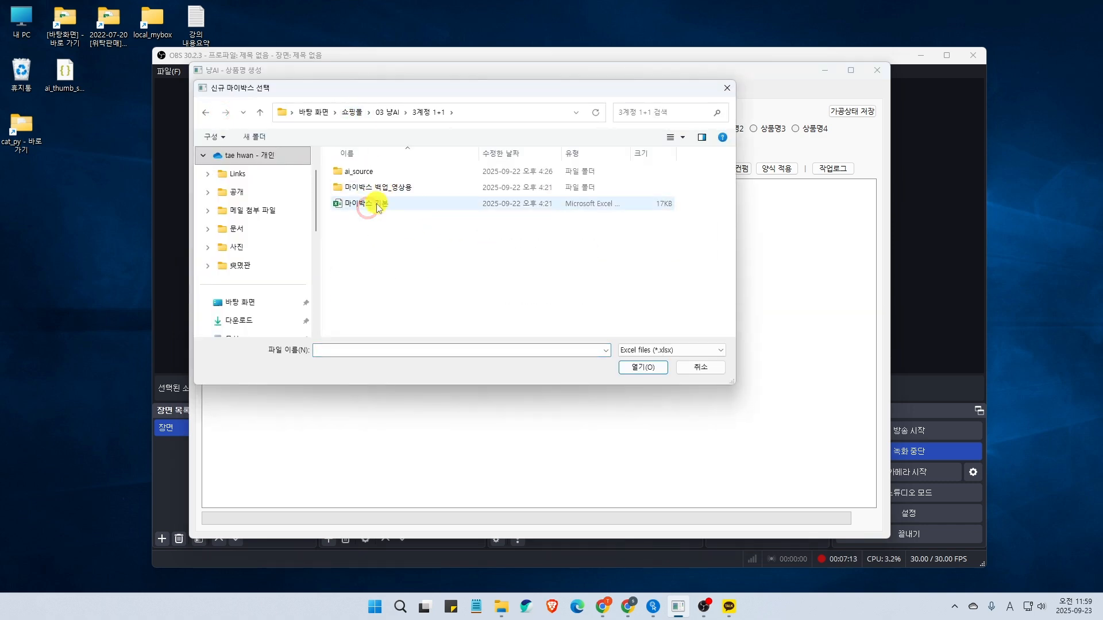
{"action": "double_click", "coordinate": [372, 206]}
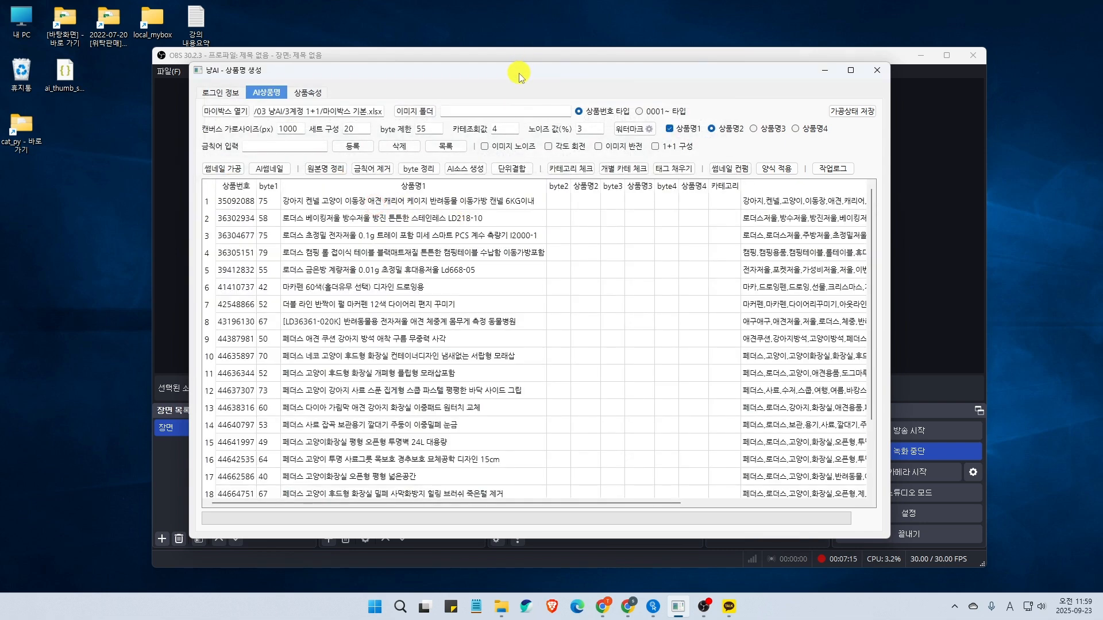
{"action": "left_click_drag", "start_coordinate": [519, 73], "coordinate": [522, 72]}
{"action": "scroll", "coordinate": [442, 326], "scroll_direction": "down", "scroll_amount": 3}
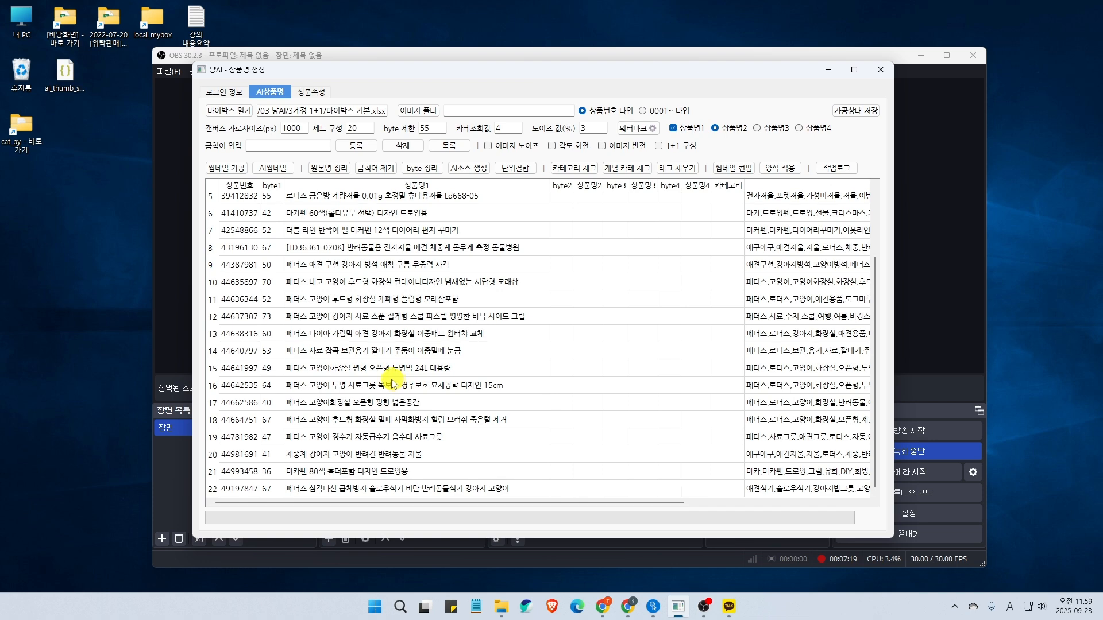
{"action": "scroll", "coordinate": [392, 384], "scroll_direction": "up", "scroll_amount": 3}
{"action": "scroll", "coordinate": [396, 368], "scroll_direction": "down", "scroll_amount": 3}
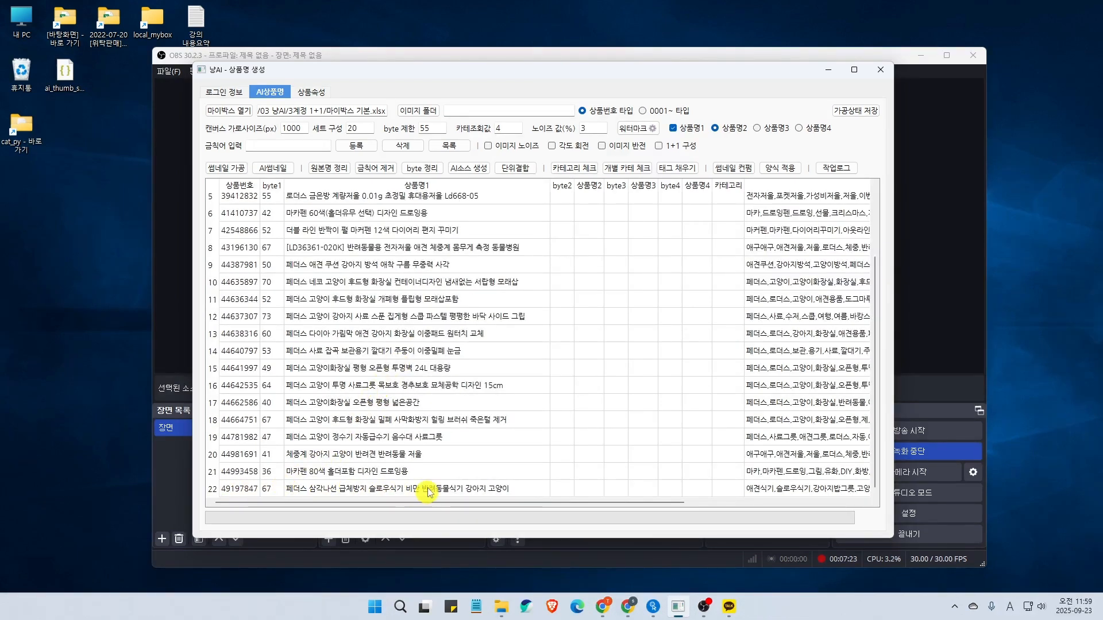
{"action": "scroll", "coordinate": [428, 483], "scroll_direction": "up", "scroll_amount": 2}
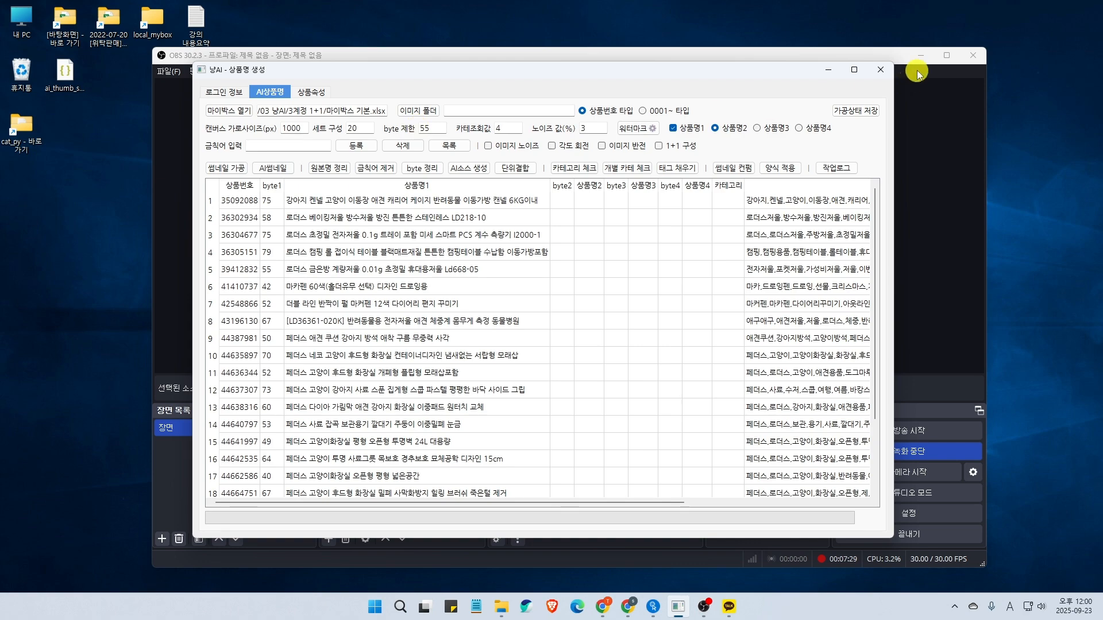
Minimize the OBS window behind and open the settings of the AI thumbnail generator
{"action": "left_click", "coordinate": [922, 55]}
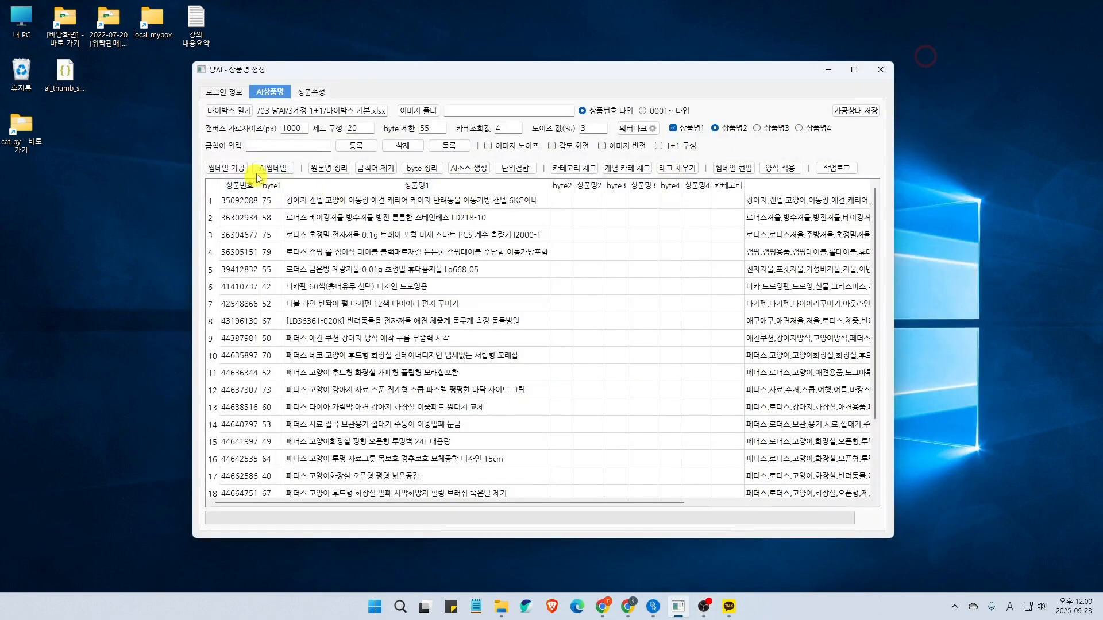
{"action": "left_click", "coordinate": [272, 169]}
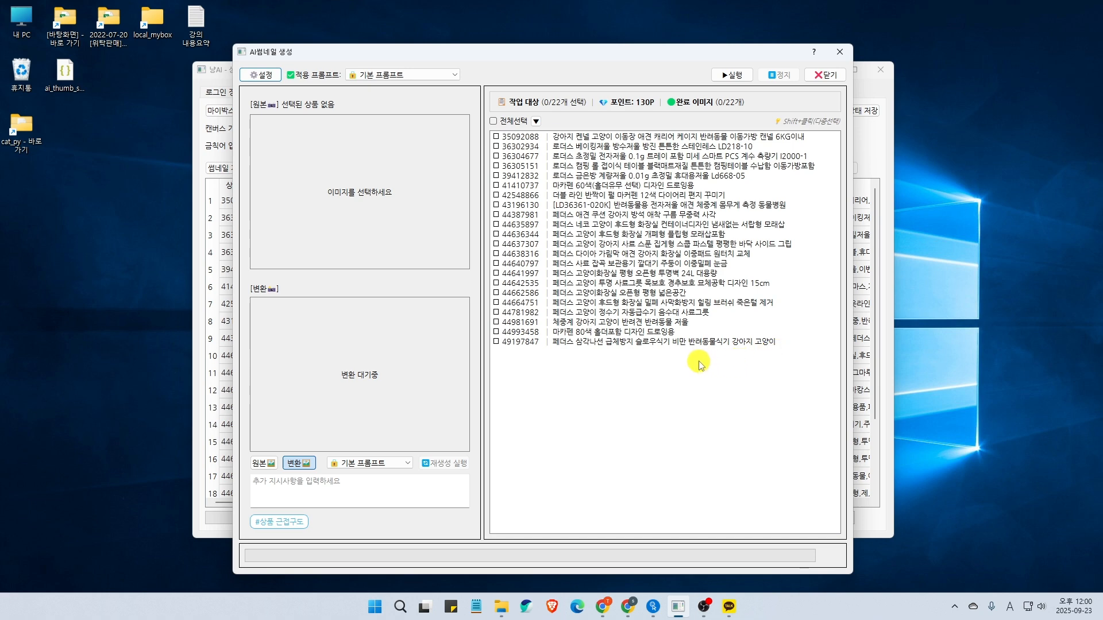
{"action": "left_click", "coordinate": [263, 75]}
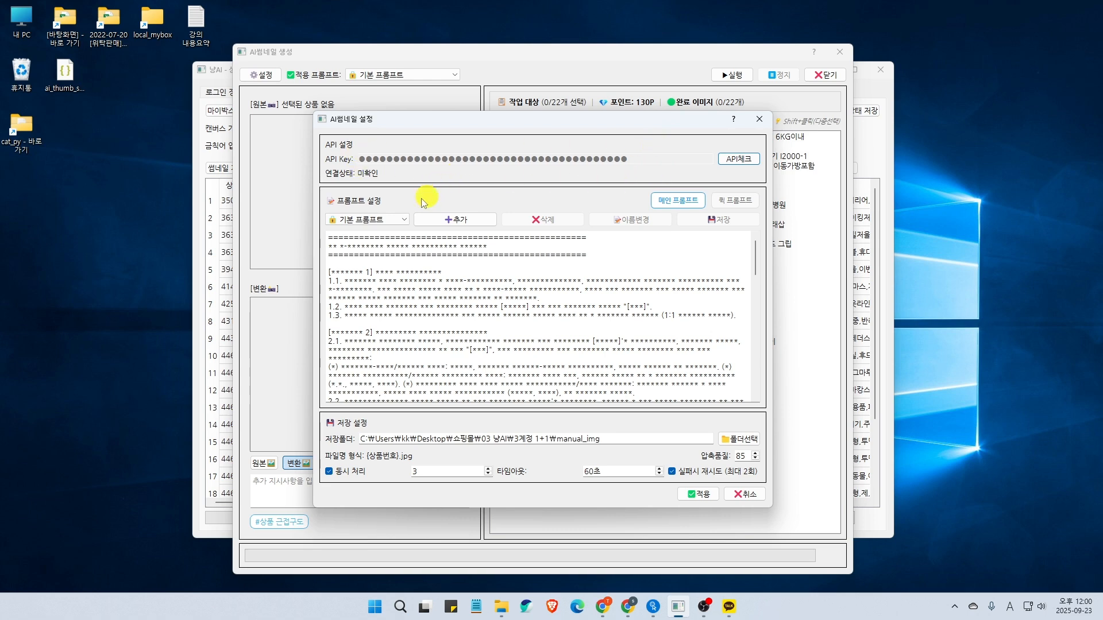
Examine the text of the main prompts 기본 프롬프트 and 클로즈업, ending with 기본 프롬프트 selected
{"action": "left_click", "coordinate": [379, 224]}
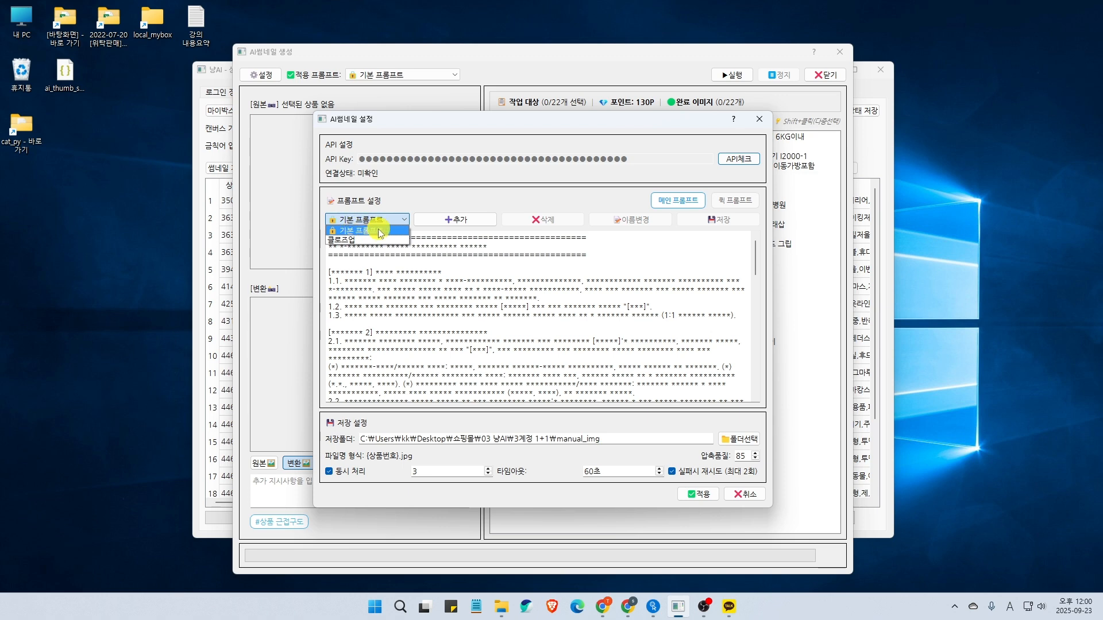
{"action": "left_click", "coordinate": [372, 219]}
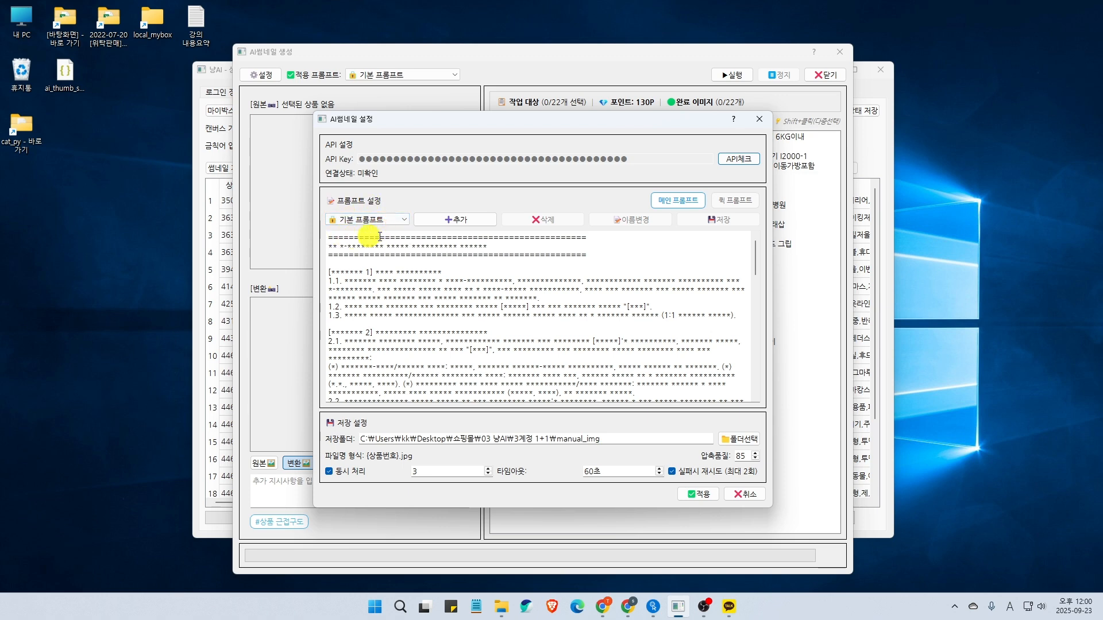
{"action": "scroll", "coordinate": [443, 298], "scroll_direction": "down", "scroll_amount": 3}
{"action": "scroll", "coordinate": [394, 276], "scroll_direction": "up", "scroll_amount": 3}
{"action": "left_click", "coordinate": [363, 243]}
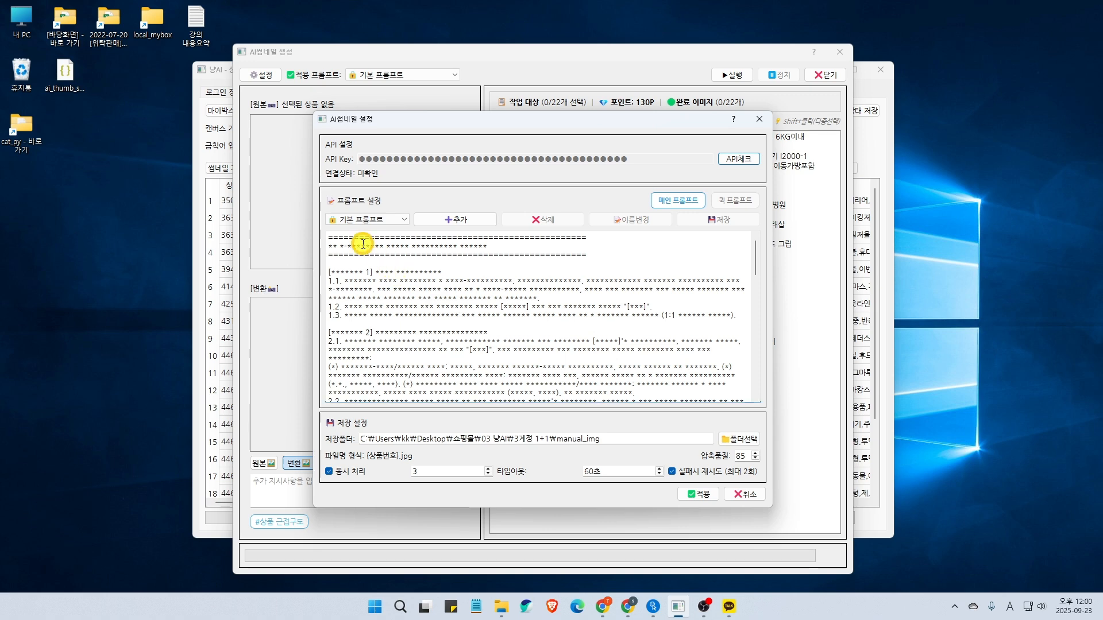
{"action": "scroll", "coordinate": [365, 259], "scroll_direction": "down", "scroll_amount": 15}
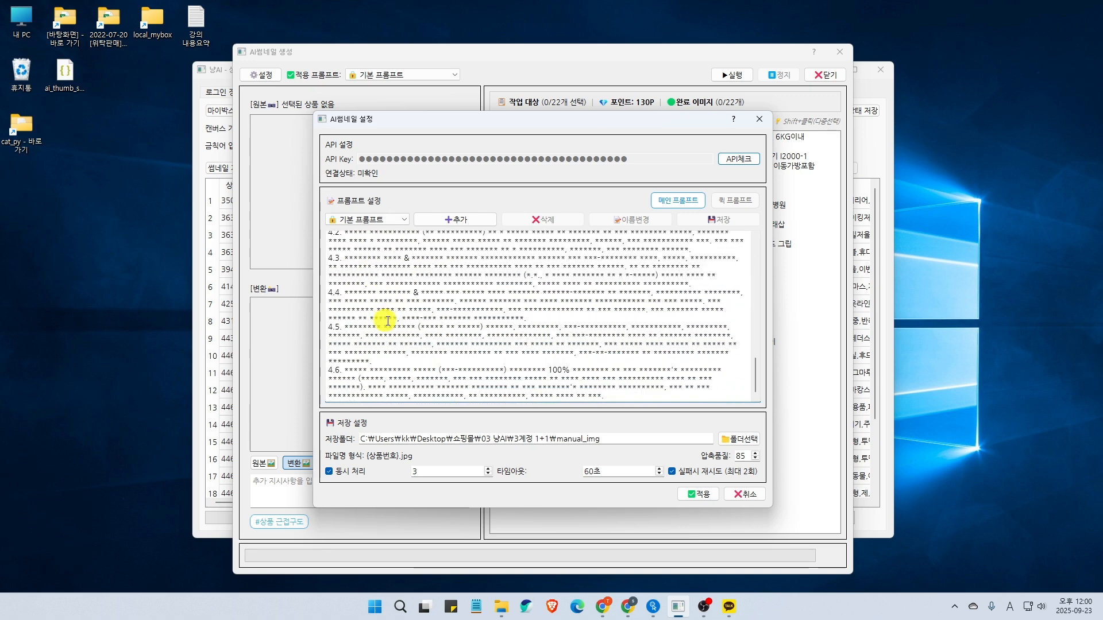
{"action": "scroll", "coordinate": [397, 324], "scroll_direction": "up", "scroll_amount": 15}
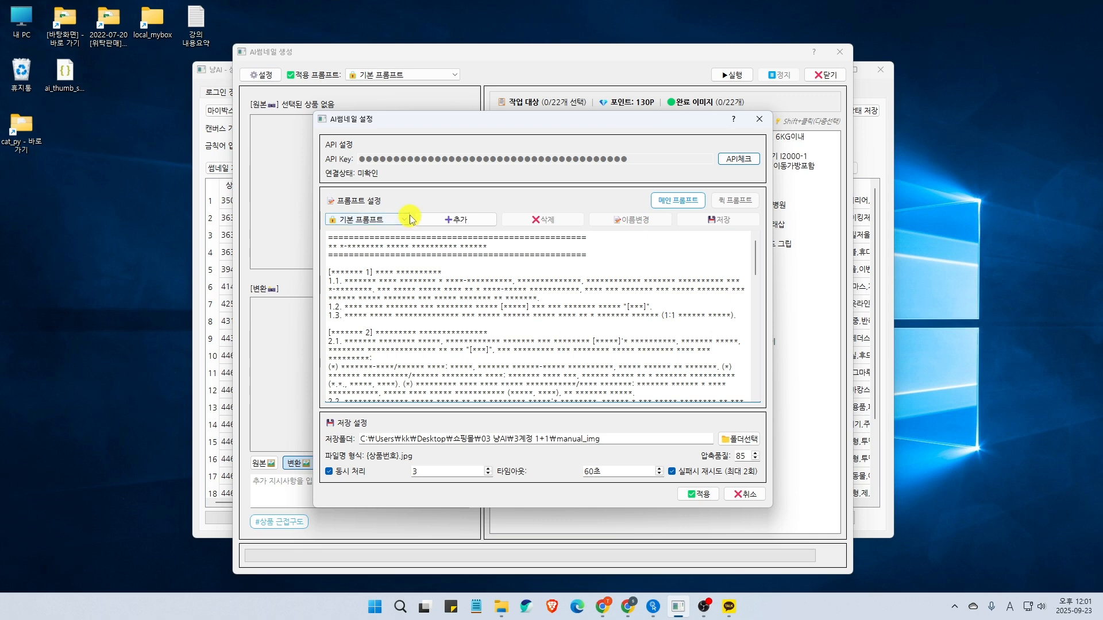
{"action": "left_click", "coordinate": [388, 221]}
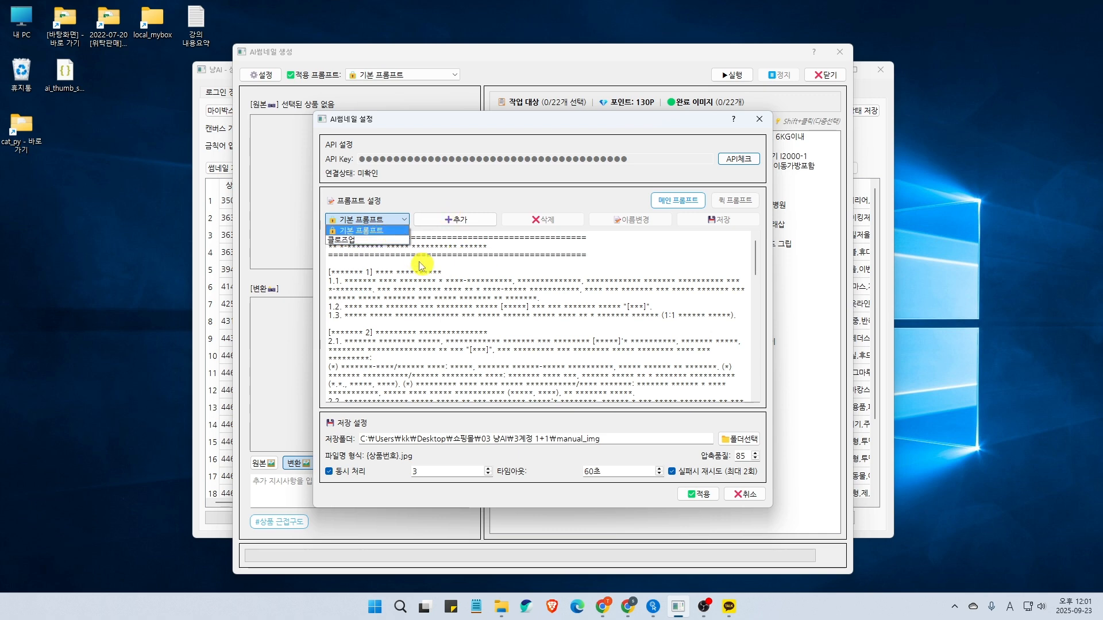
{"action": "left_click", "coordinate": [349, 241]}
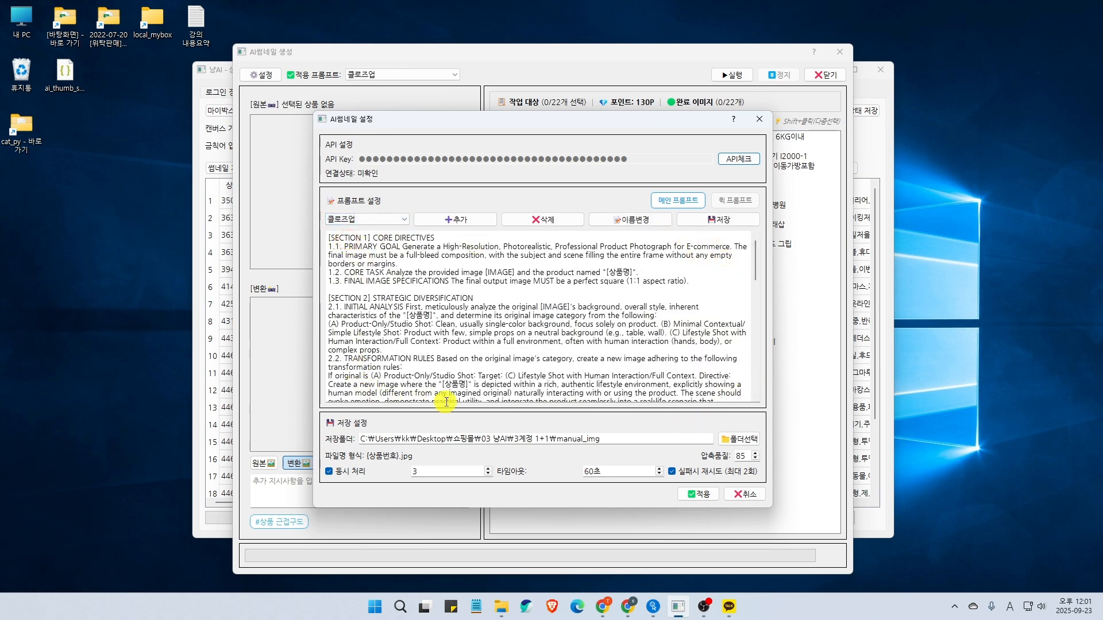
{"action": "left_click", "coordinate": [371, 218]}
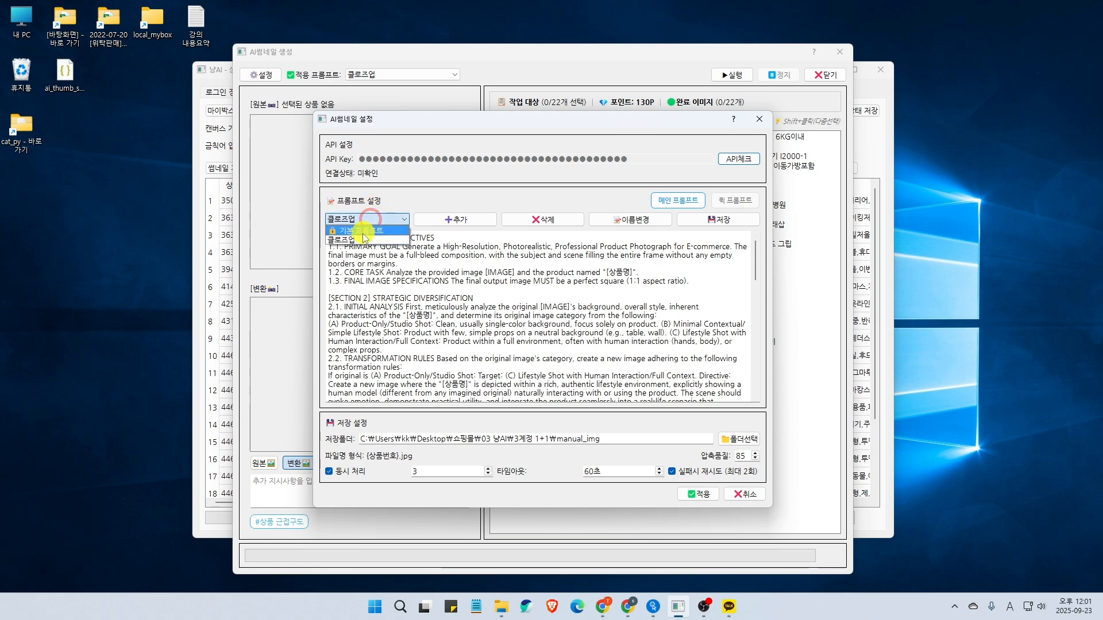
{"action": "left_click", "coordinate": [359, 232]}
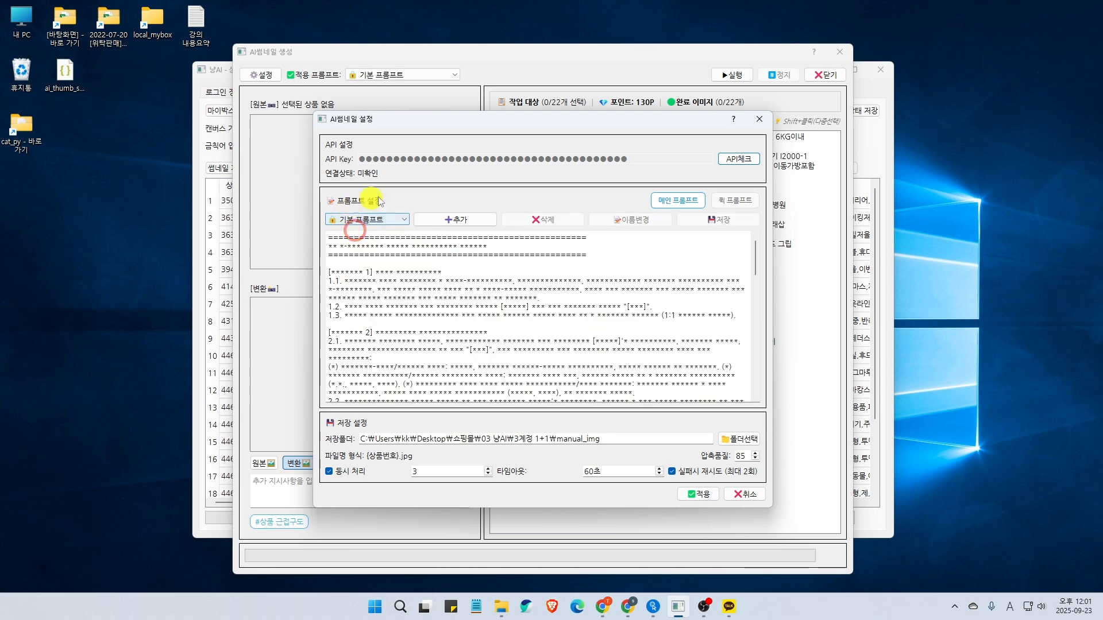
Review the 상품 근접구도 quick prompt and its add and save options, then return to the main prompts
{"action": "left_click", "coordinate": [733, 204]}
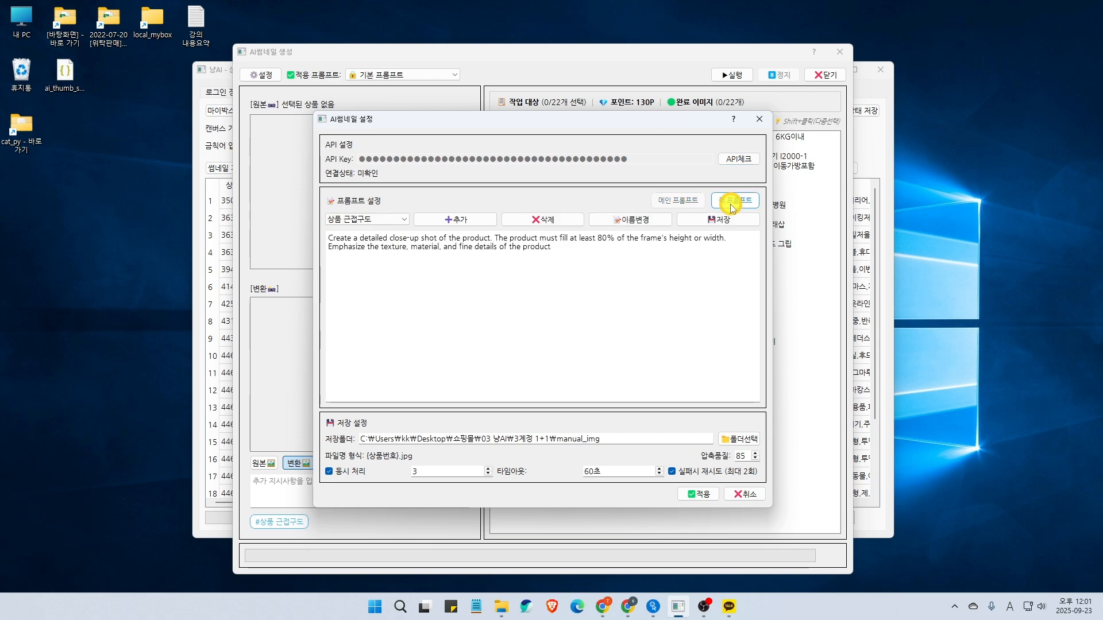
{"action": "left_click", "coordinate": [536, 257]}
{"action": "left_click", "coordinate": [364, 218]}
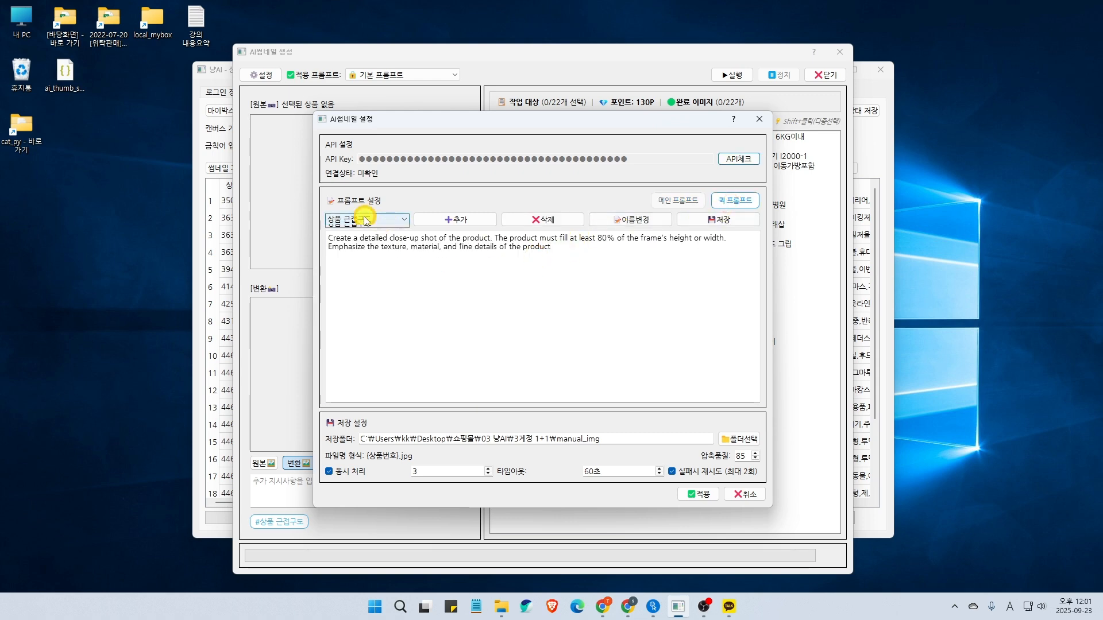
{"action": "left_click", "coordinate": [365, 217]}
{"action": "left_click", "coordinate": [366, 238]}
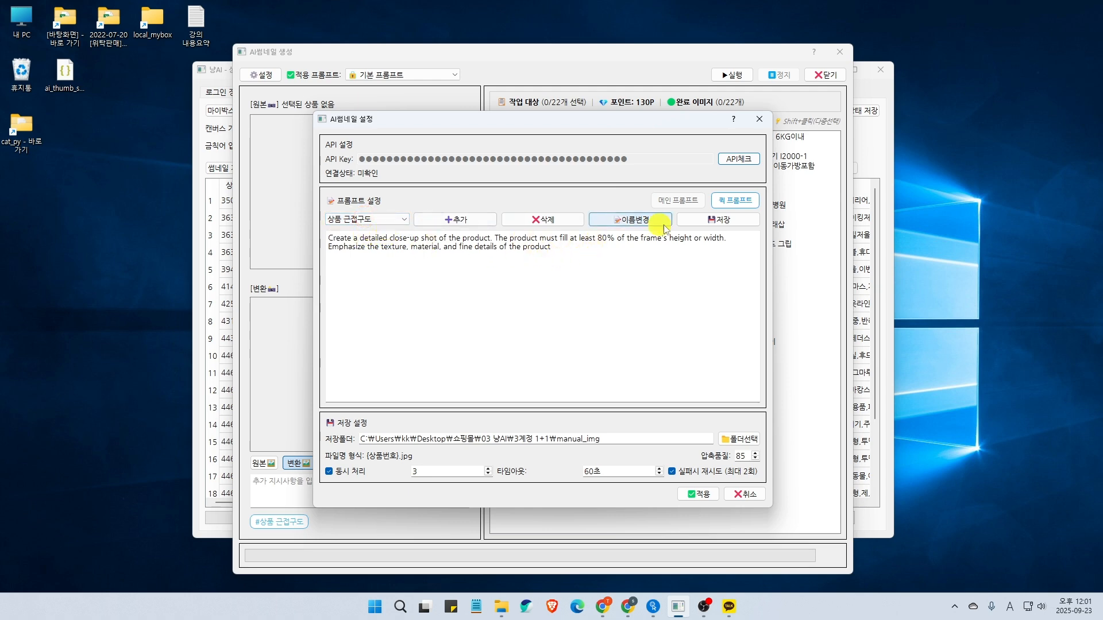
{"action": "left_click", "coordinate": [467, 220]}
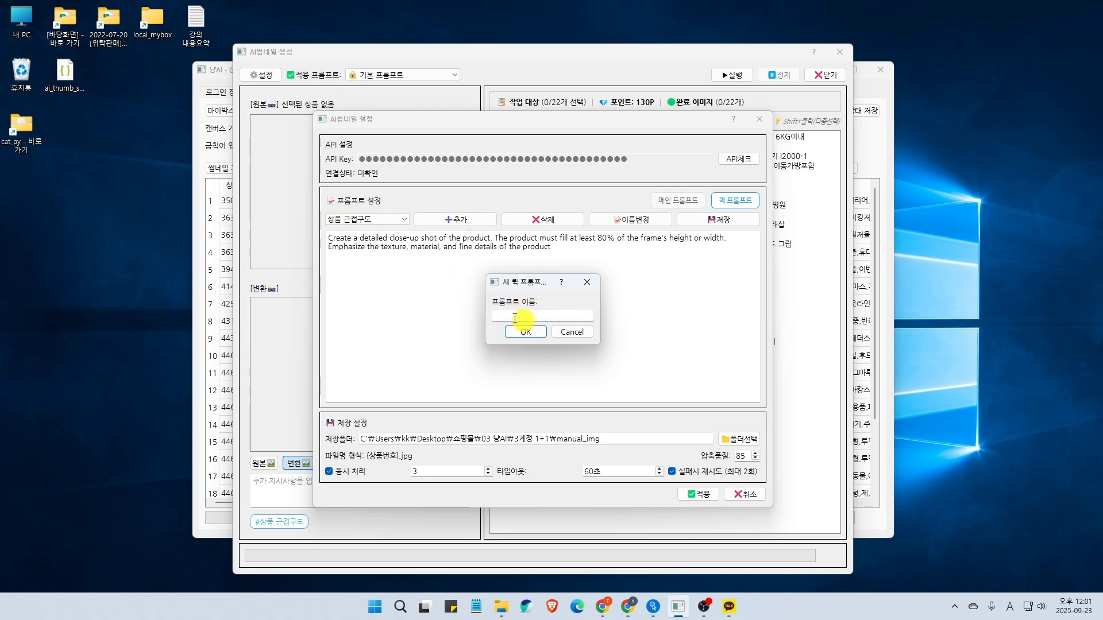
{"action": "left_click", "coordinate": [572, 333]}
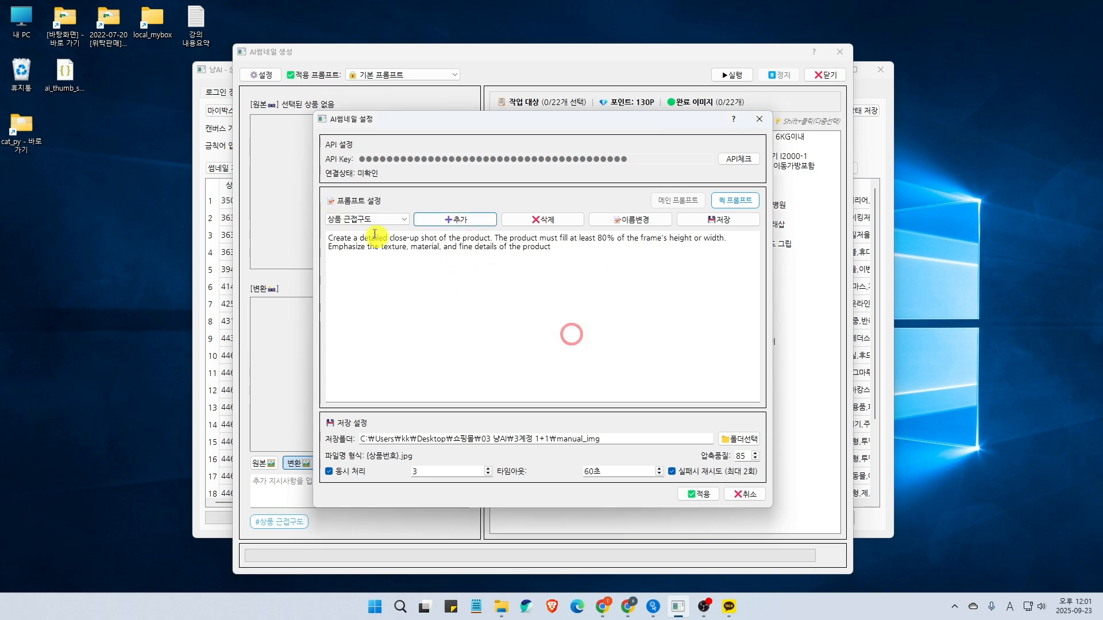
{"action": "triple_click", "coordinate": [561, 249]}
{"action": "left_click", "coordinate": [448, 251]}
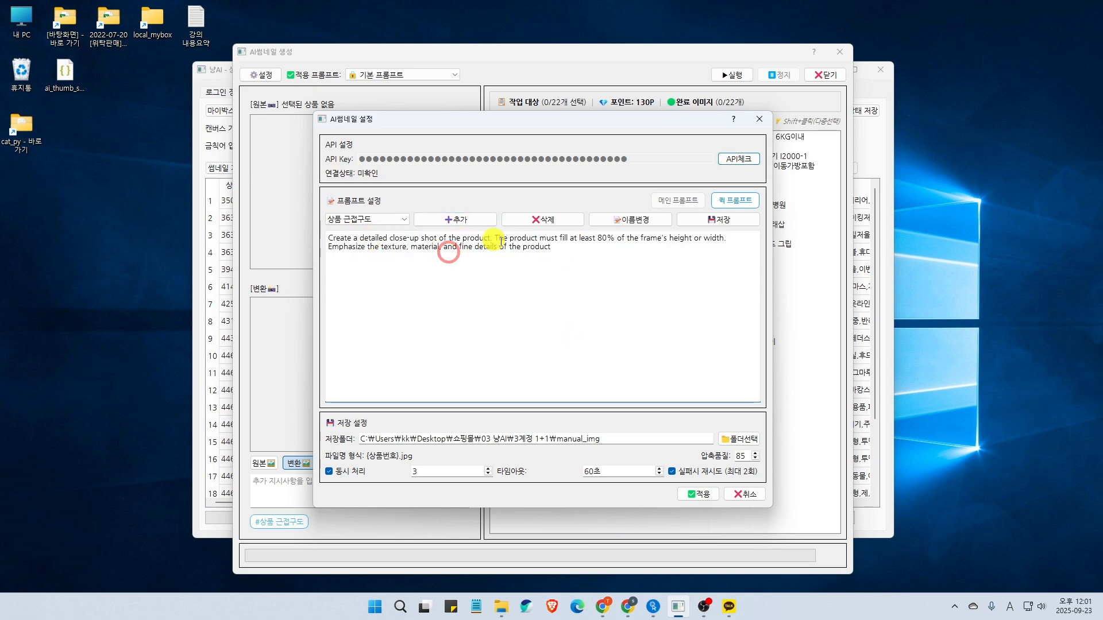
{"action": "left_click", "coordinate": [713, 219]}
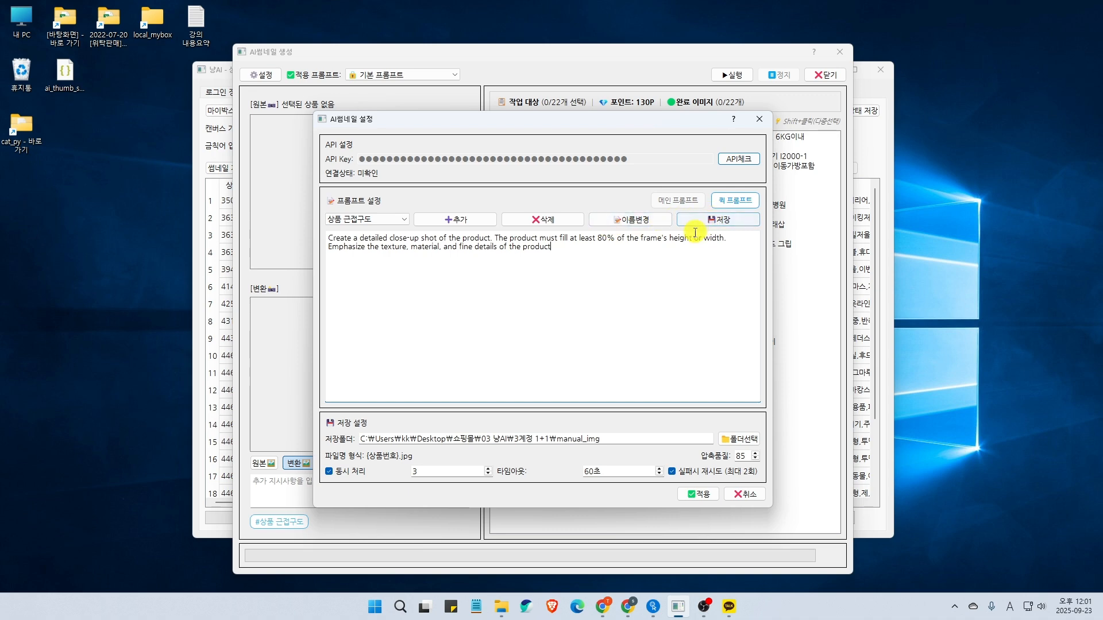
{"action": "left_click", "coordinate": [678, 201]}
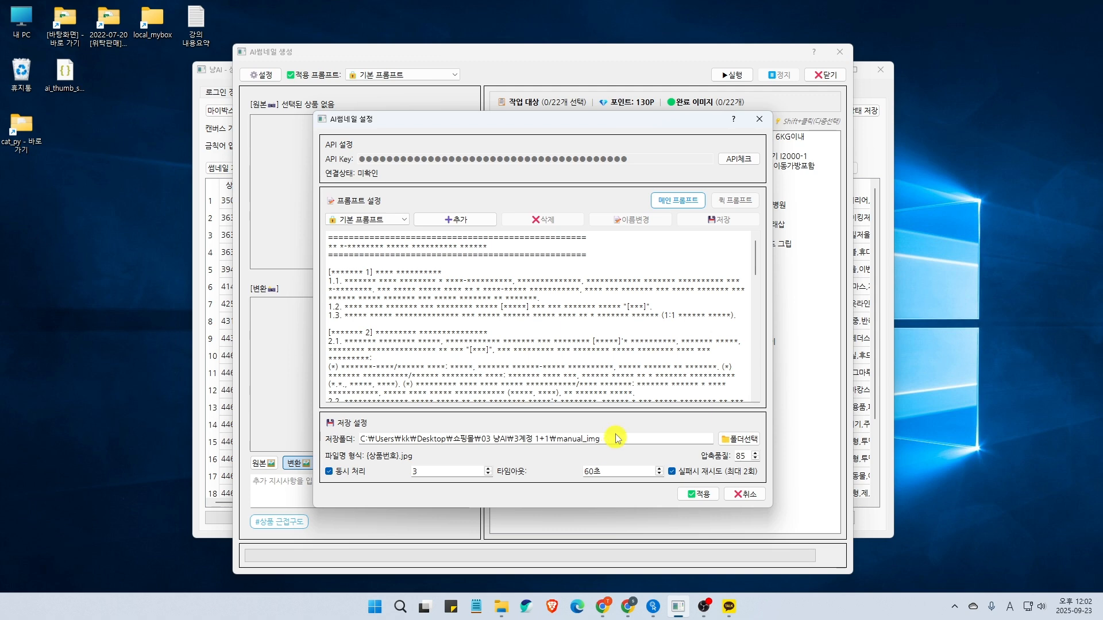
Keep the current manual_img save folder and set the concurrent processing count (동시 처리) to 20
{"action": "left_click", "coordinate": [738, 441]}
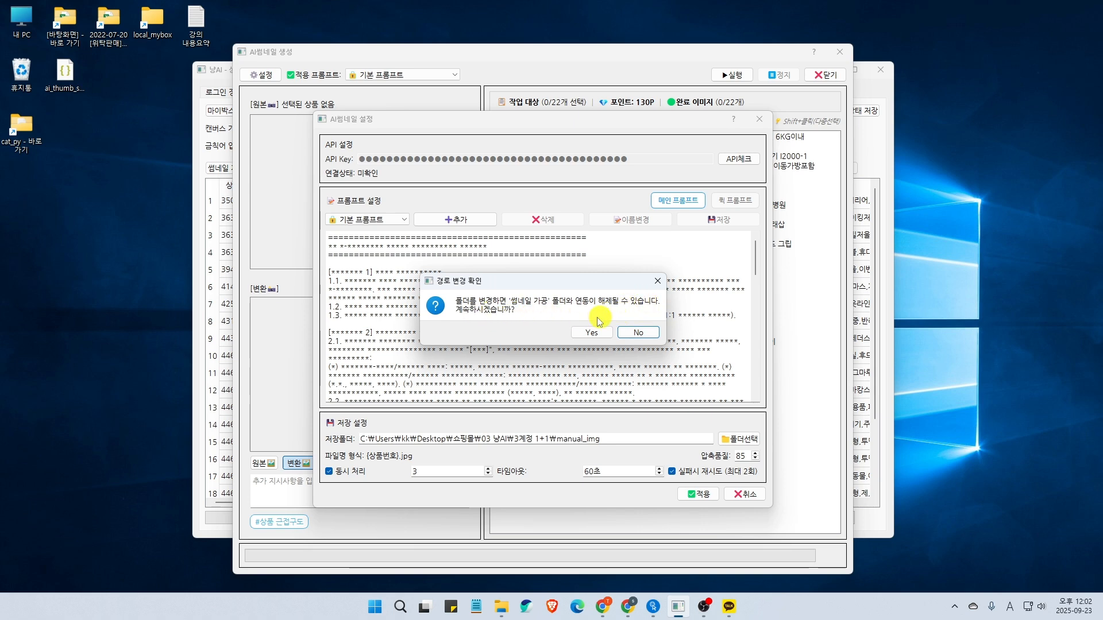
{"action": "left_click", "coordinate": [644, 333]}
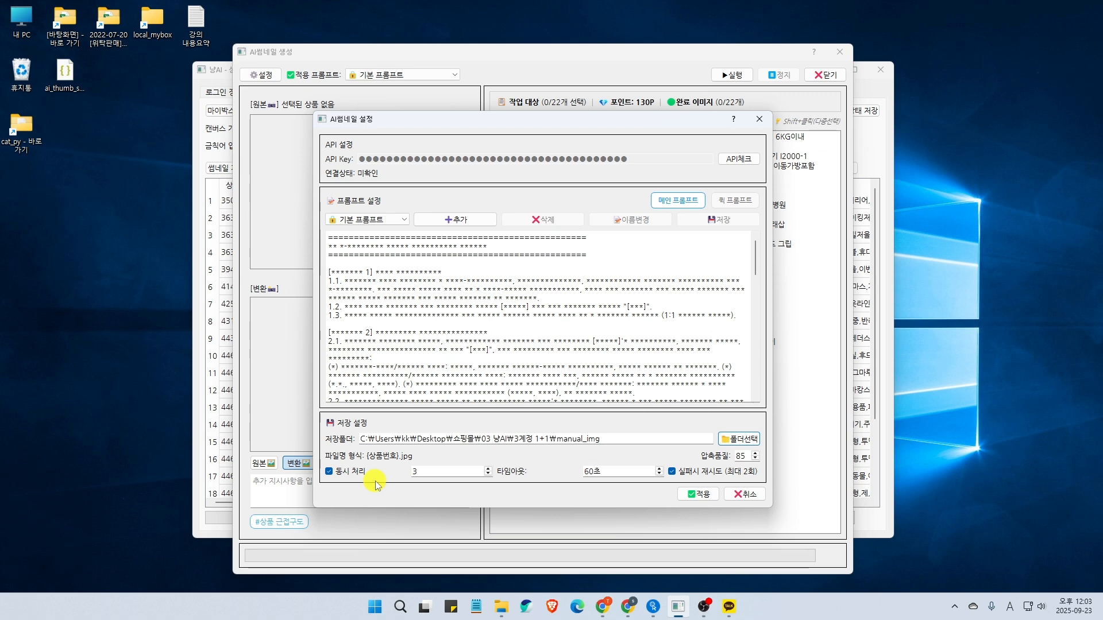
{"action": "double_click", "coordinate": [419, 471]}
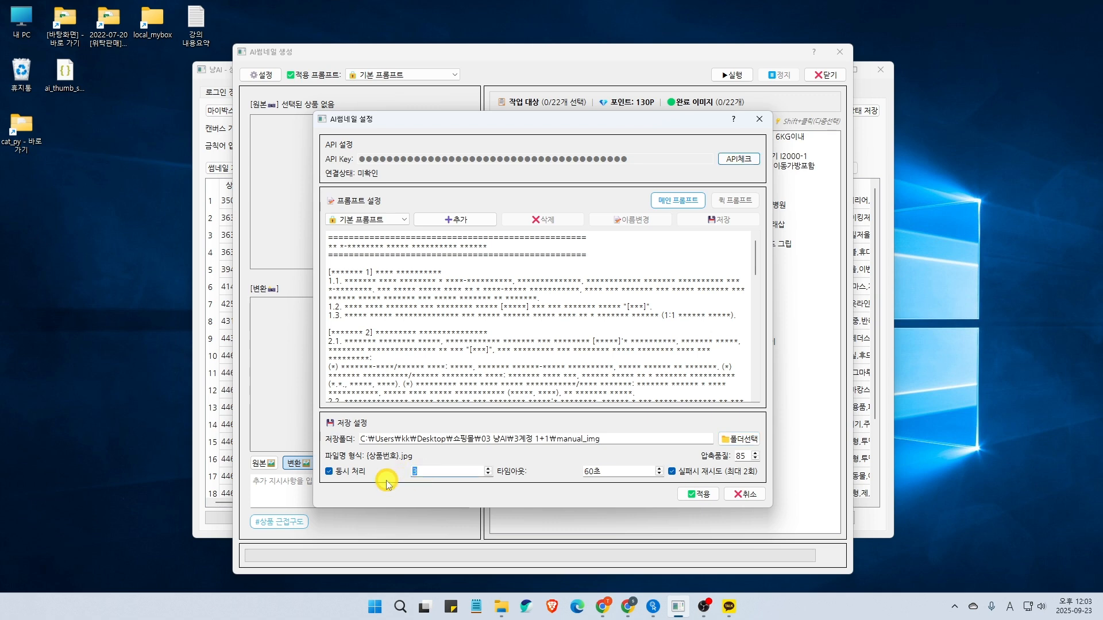
{"action": "left_click", "coordinate": [426, 475]}
{"action": "left_click_drag", "start_coordinate": [431, 474], "coordinate": [401, 470]}
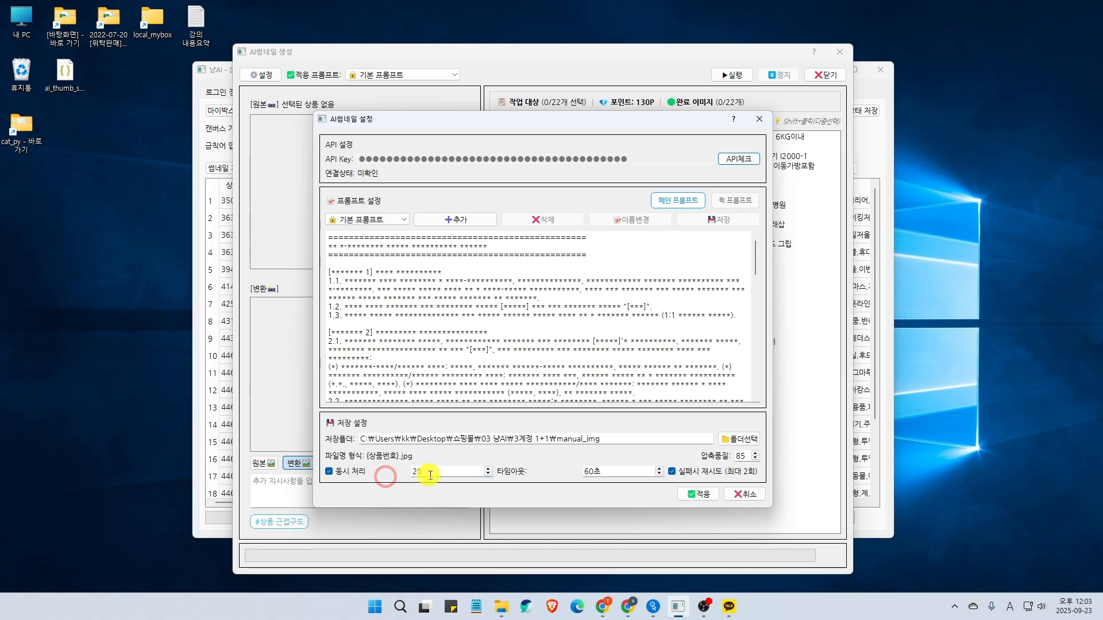
{"action": "left_click_drag", "start_coordinate": [428, 475], "coordinate": [398, 477]}
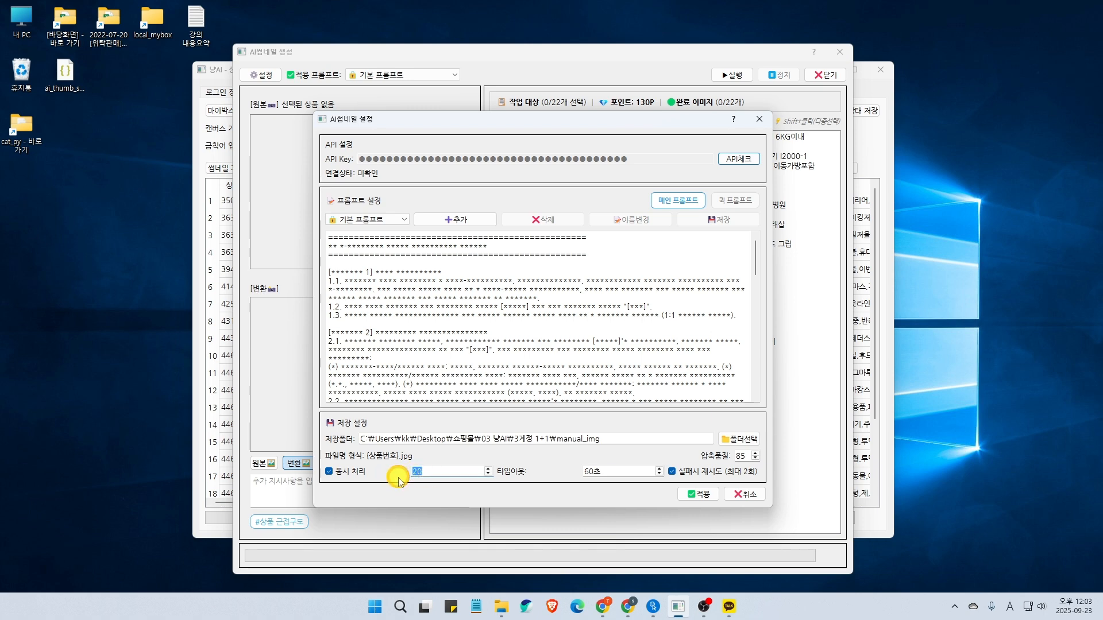
{"action": "left_click", "coordinate": [428, 474]}
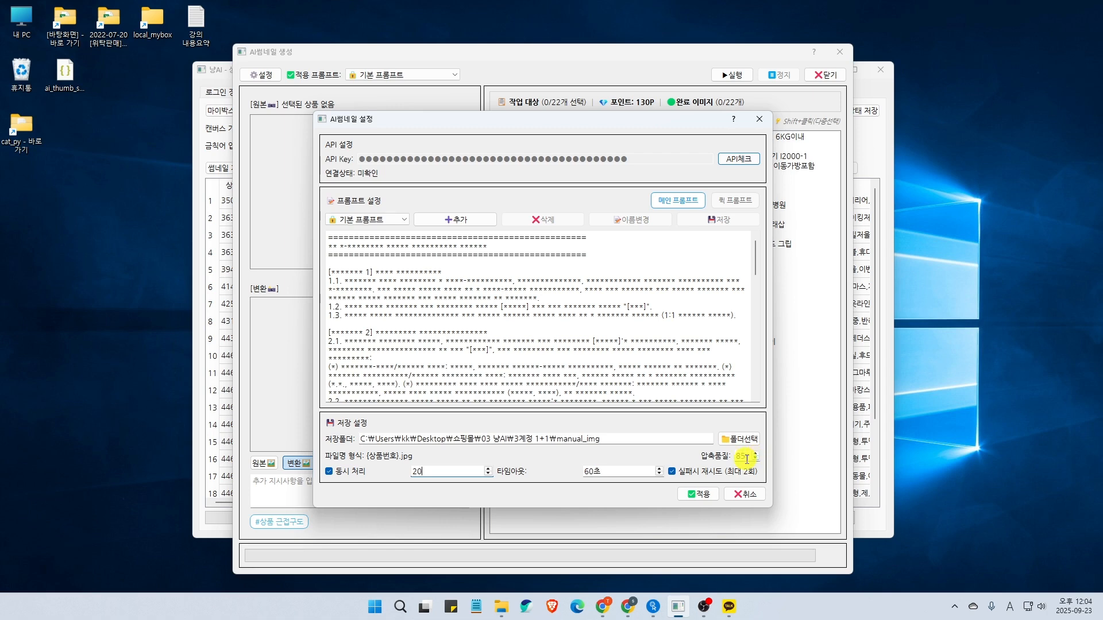
Check the compression quality (압축품질) value and apply the AI thumbnail settings
{"action": "double_click", "coordinate": [739, 458]}
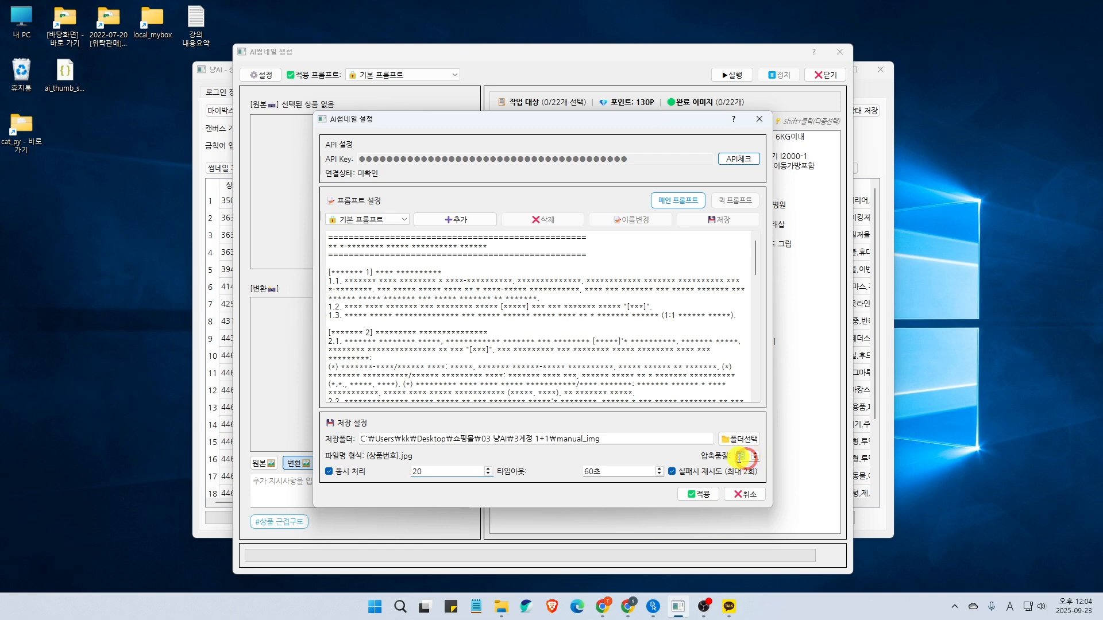
{"action": "left_click", "coordinate": [650, 455]}
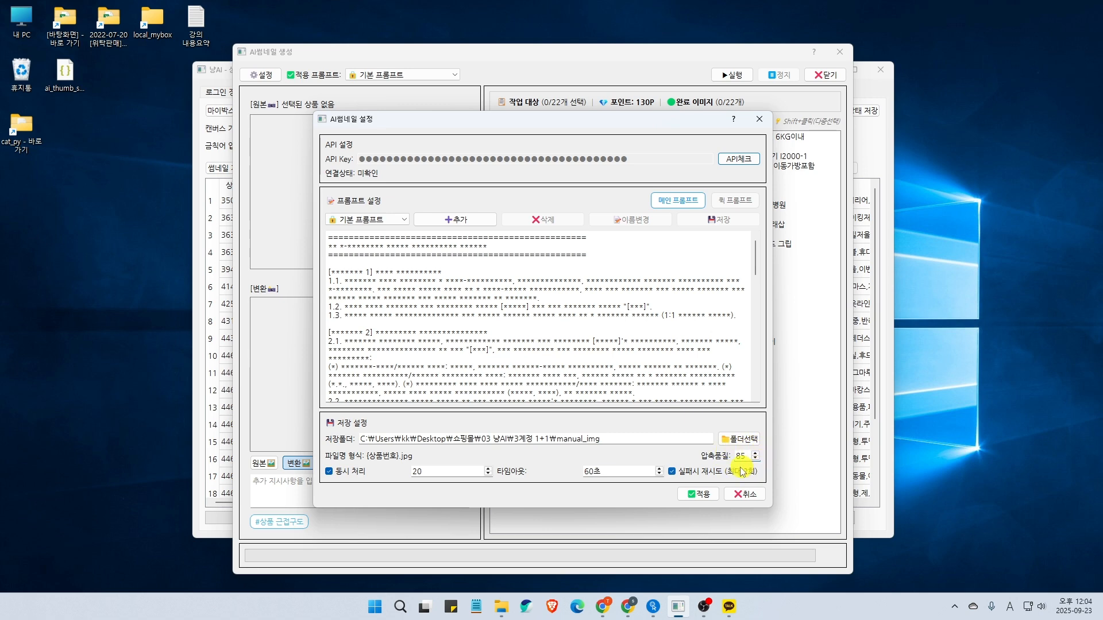
{"action": "left_click", "coordinate": [706, 496]}
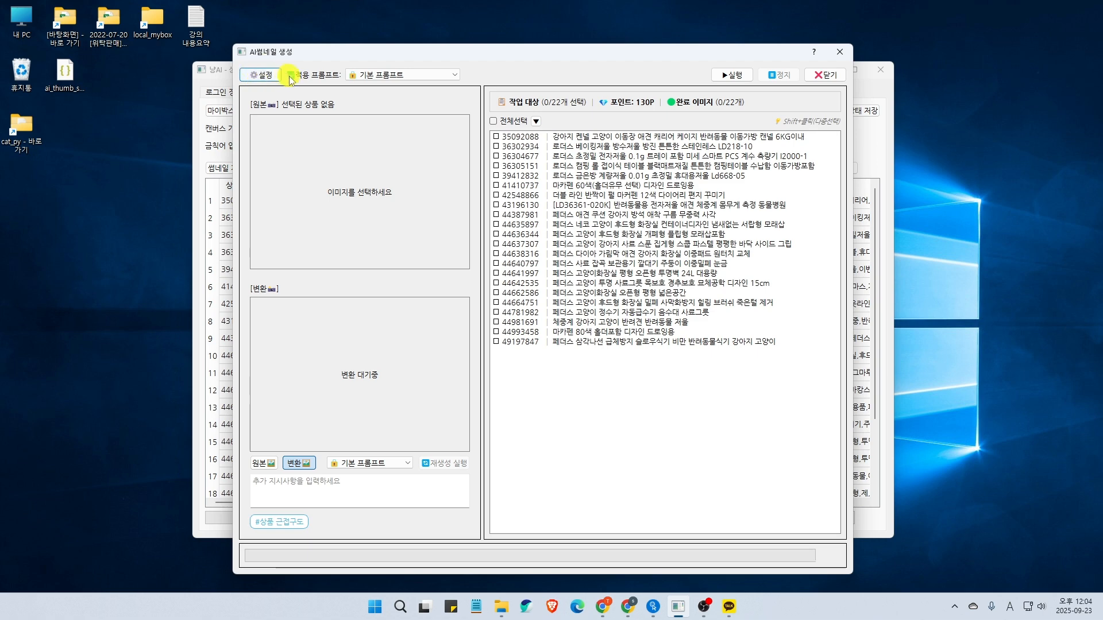
Set the applied prompt for thumbnail generation to 클로즈업
{"action": "left_click", "coordinate": [433, 77]}
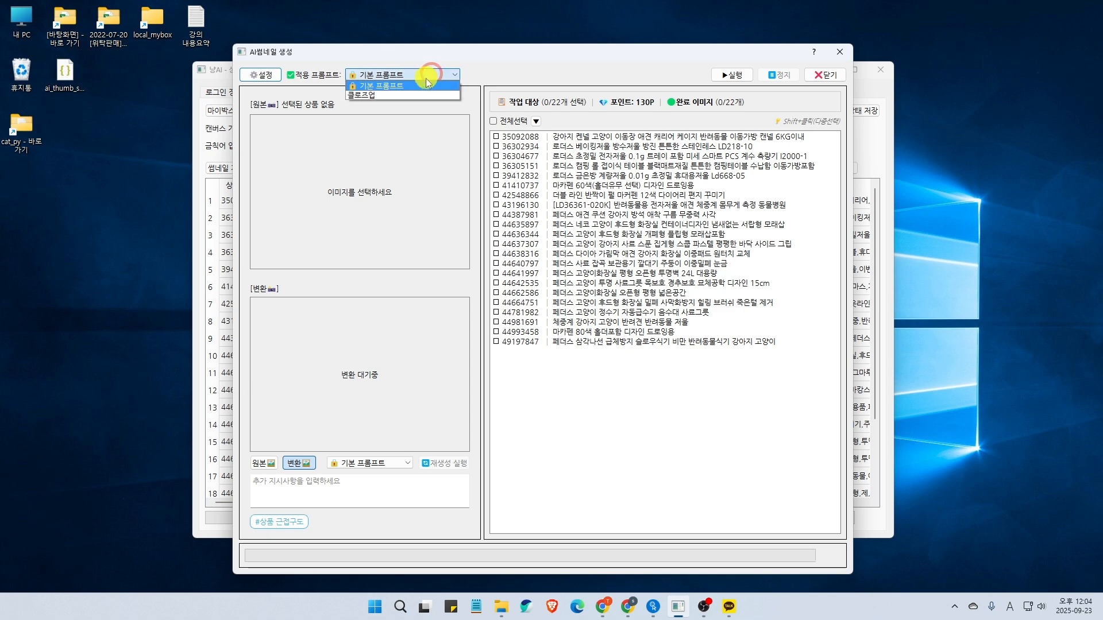
{"action": "left_click", "coordinate": [374, 94]}
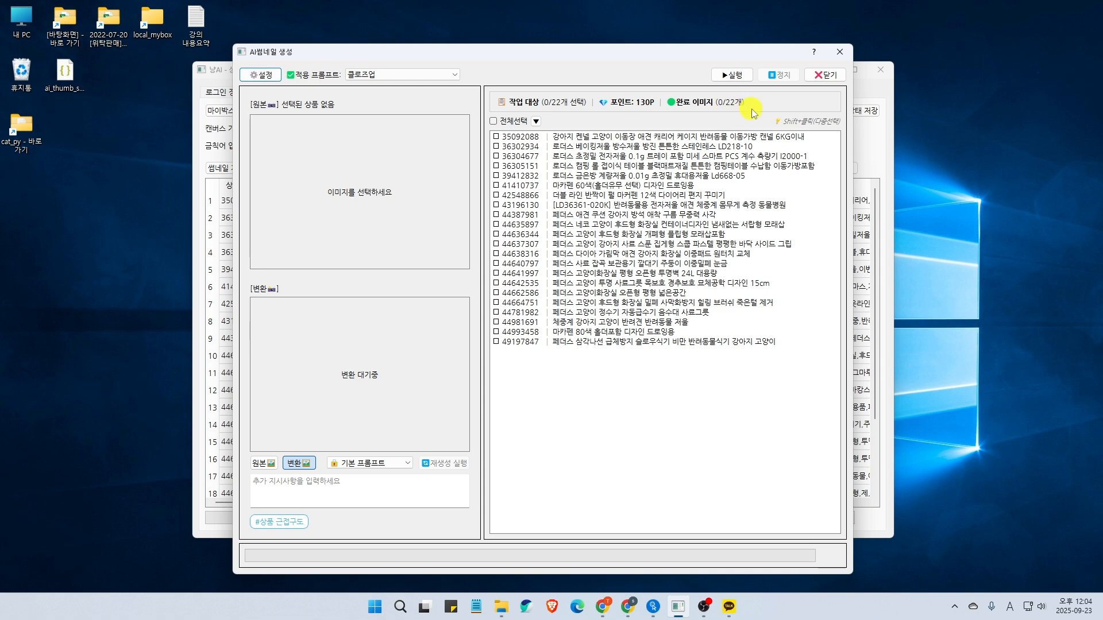
Select the pet carrier, the first product in the list, and view its original image enlarged
{"action": "left_click", "coordinate": [496, 137]}
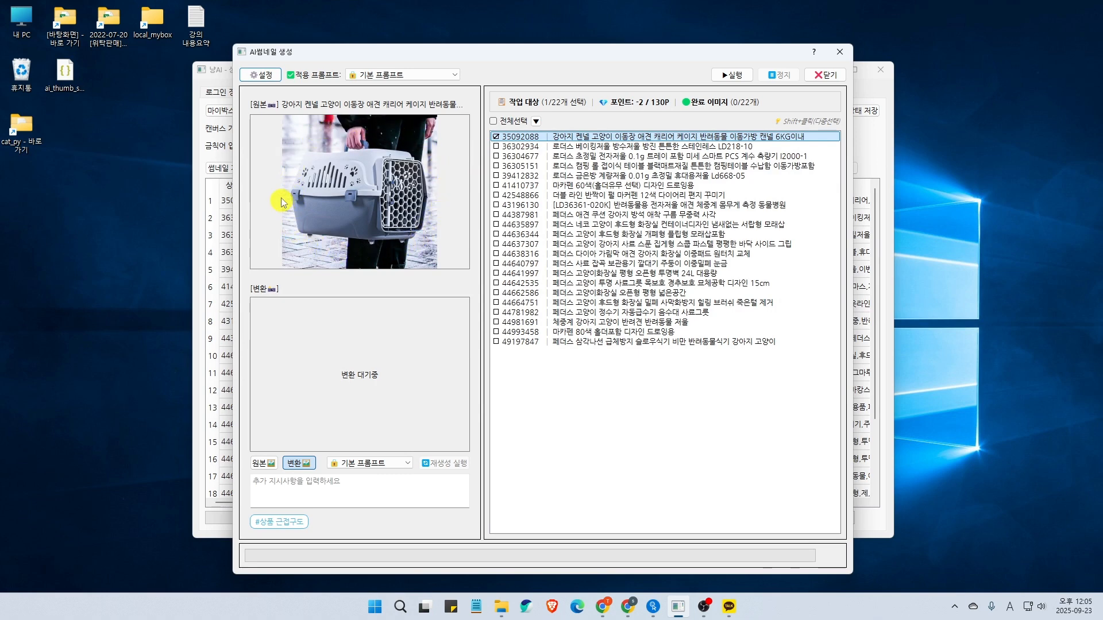
{"action": "left_click", "coordinate": [365, 179]}
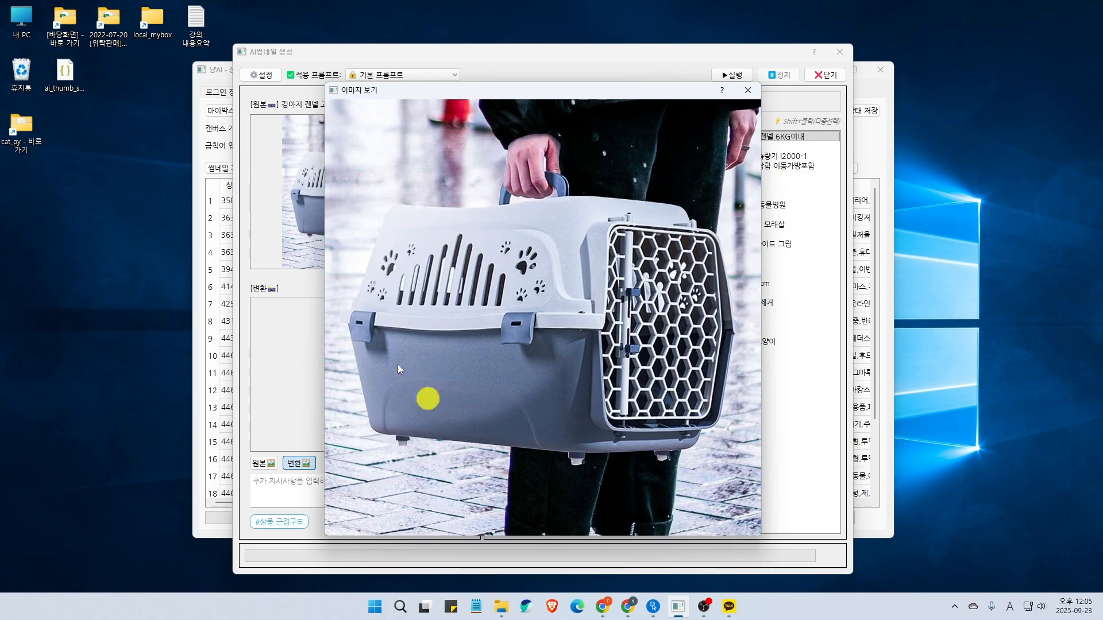
{"action": "left_click", "coordinate": [566, 244]}
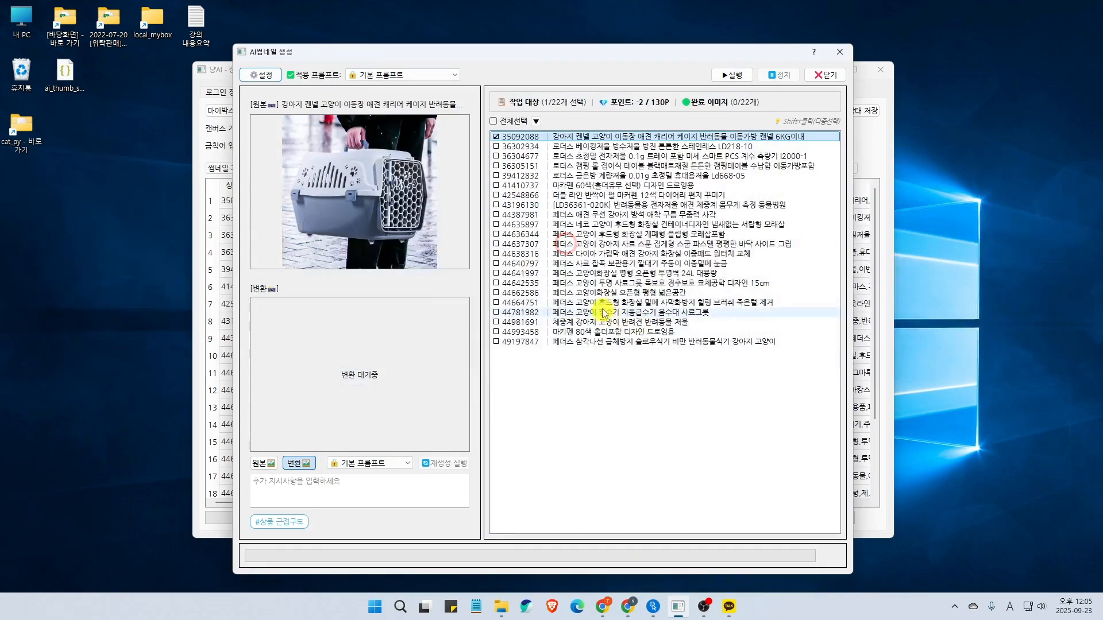
Browse the original images of the first several products, ending with only the pet carrier product selected
{"action": "left_click", "coordinate": [590, 147]}
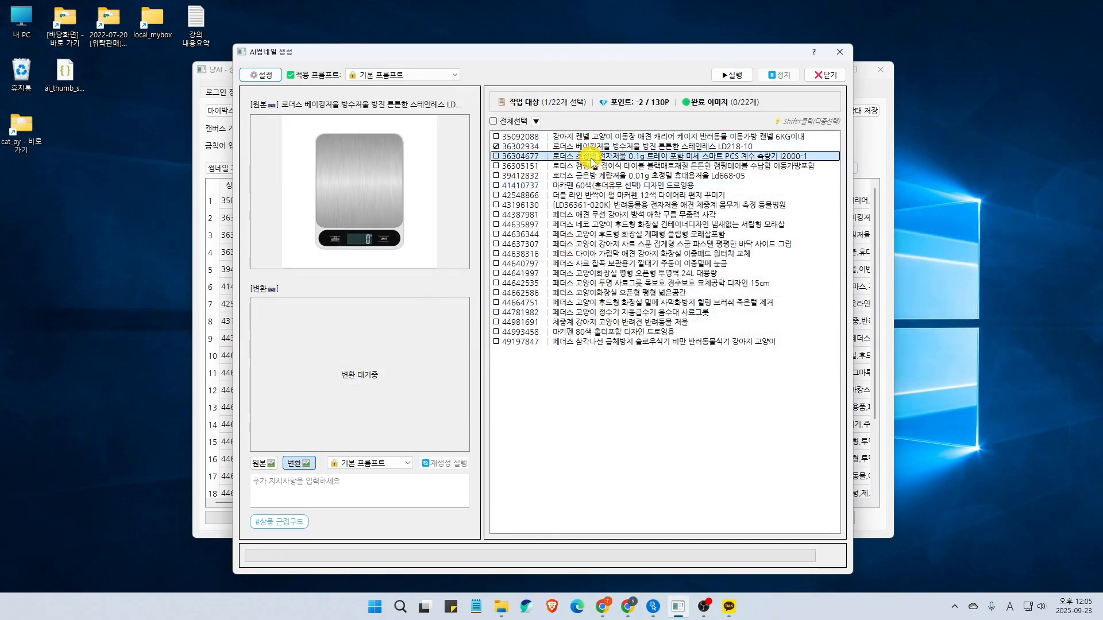
{"action": "left_click", "coordinate": [592, 166]}
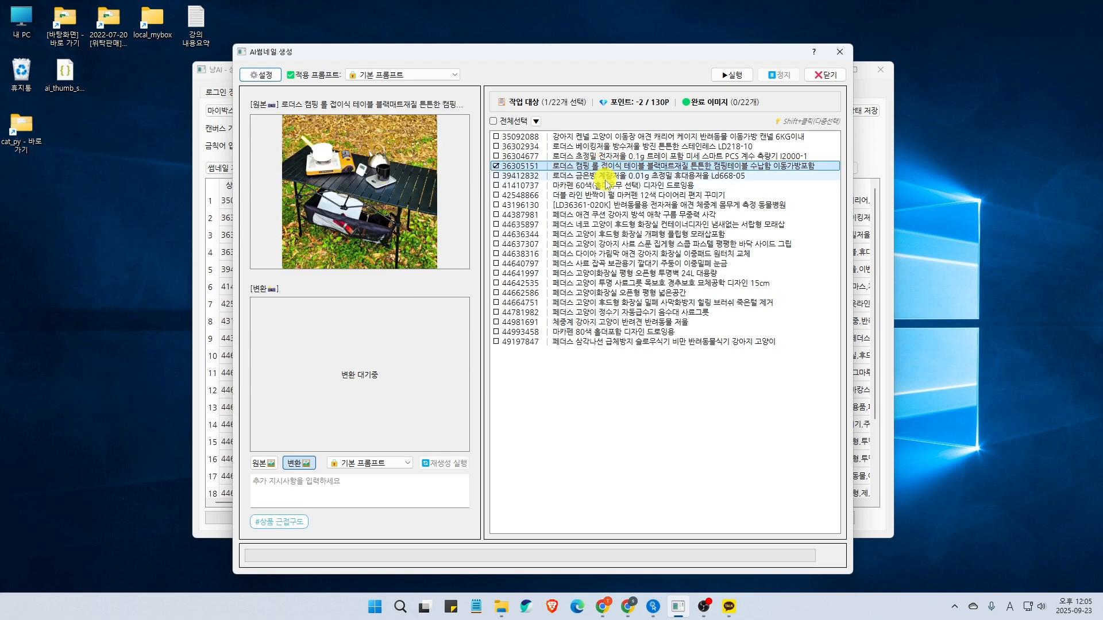
{"action": "key", "text": "Down"}
{"action": "key", "text": "Down"}
{"action": "key", "text": "Down"}
{"action": "key", "text": "Down"}
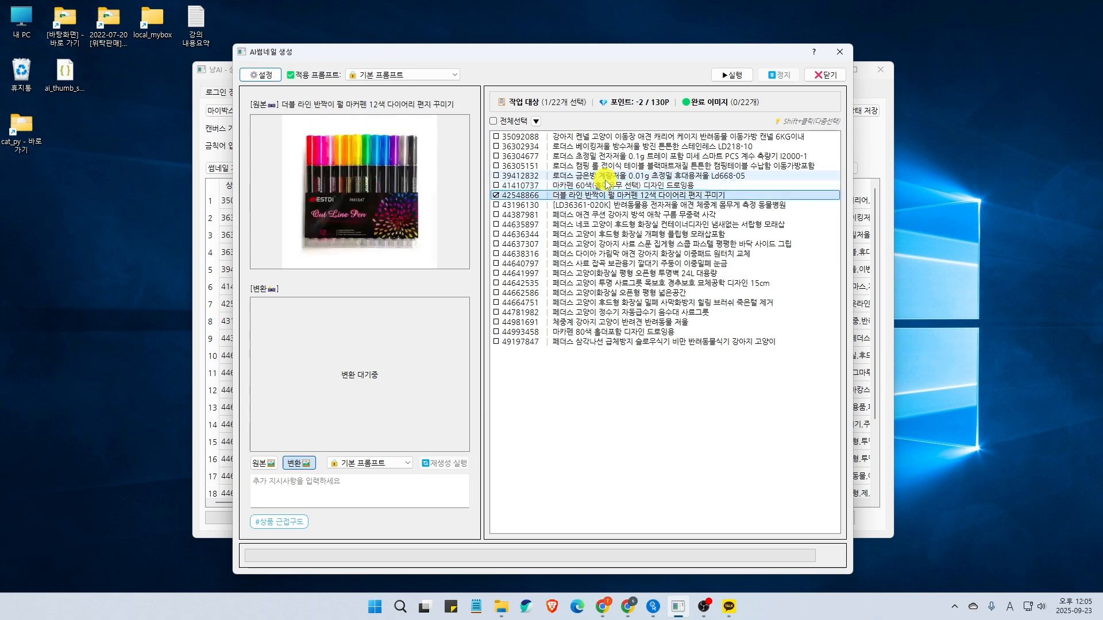
{"action": "key", "text": "Down"}
{"action": "key", "text": "Down"}
{"action": "key", "text": "Up"}
{"action": "key", "text": "Up"}
{"action": "key", "text": "Up"}
{"action": "key", "text": "Up"}
{"action": "key", "text": "Up"}
{"action": "key", "text": "Up"}
{"action": "key", "text": "Up"}
{"action": "key", "text": "Down"}
{"action": "key", "text": "Down"}
{"action": "key", "text": "Down"}
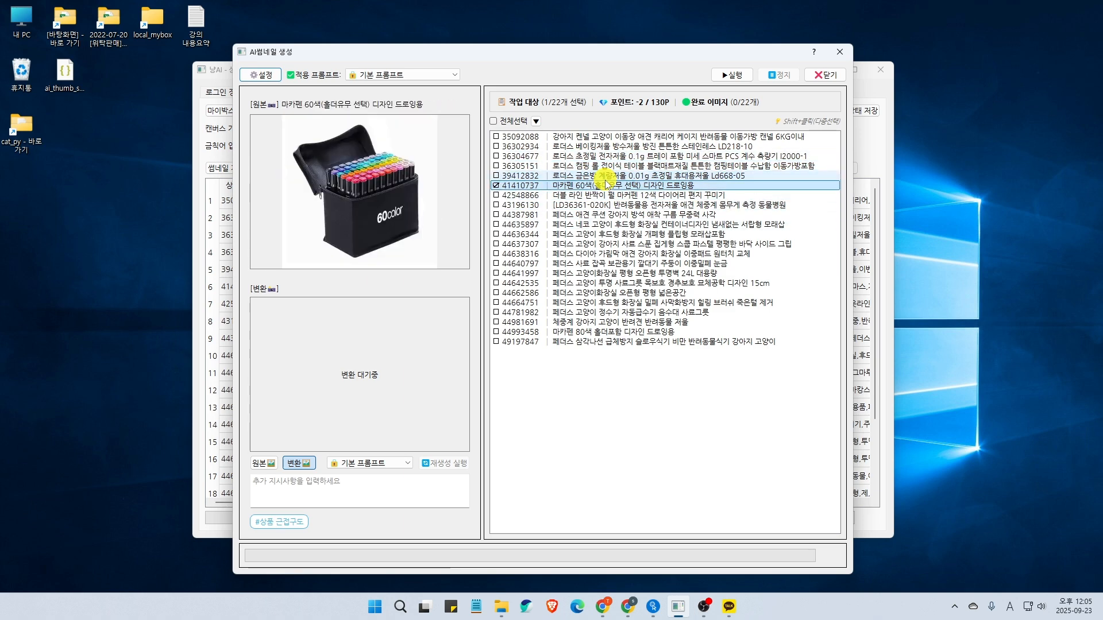
{"action": "key", "text": "Up"}
{"action": "key", "text": "Up"}
{"action": "key", "text": "Up"}
{"action": "key", "text": "Up"}
{"action": "key", "text": "Up"}
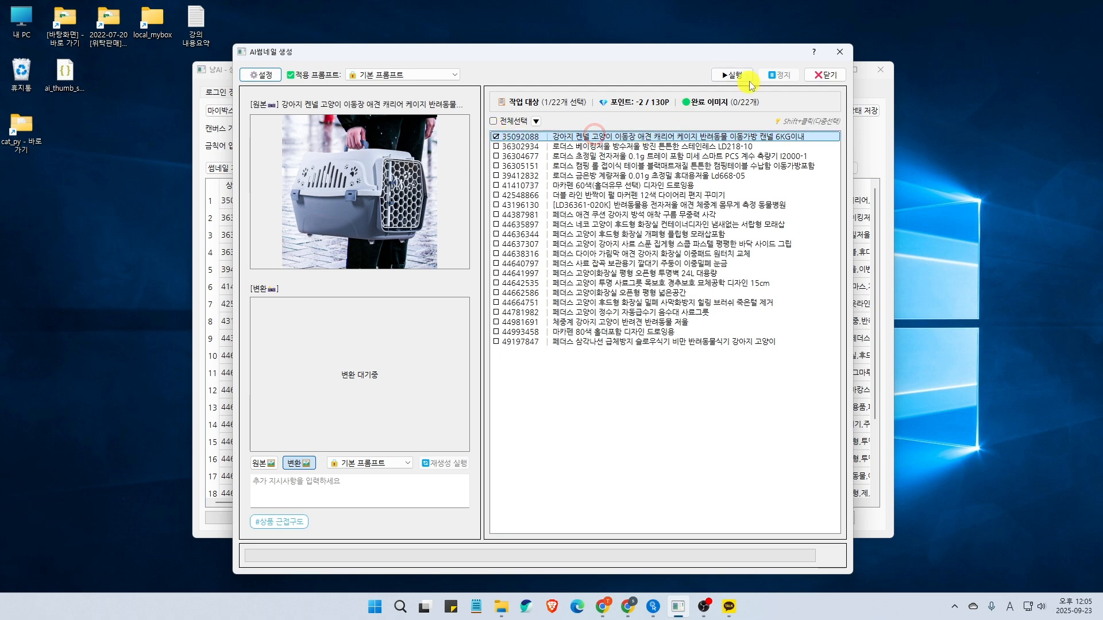
Generate the AI thumbnail for the selected pet carrier product
{"action": "left_click", "coordinate": [732, 76]}
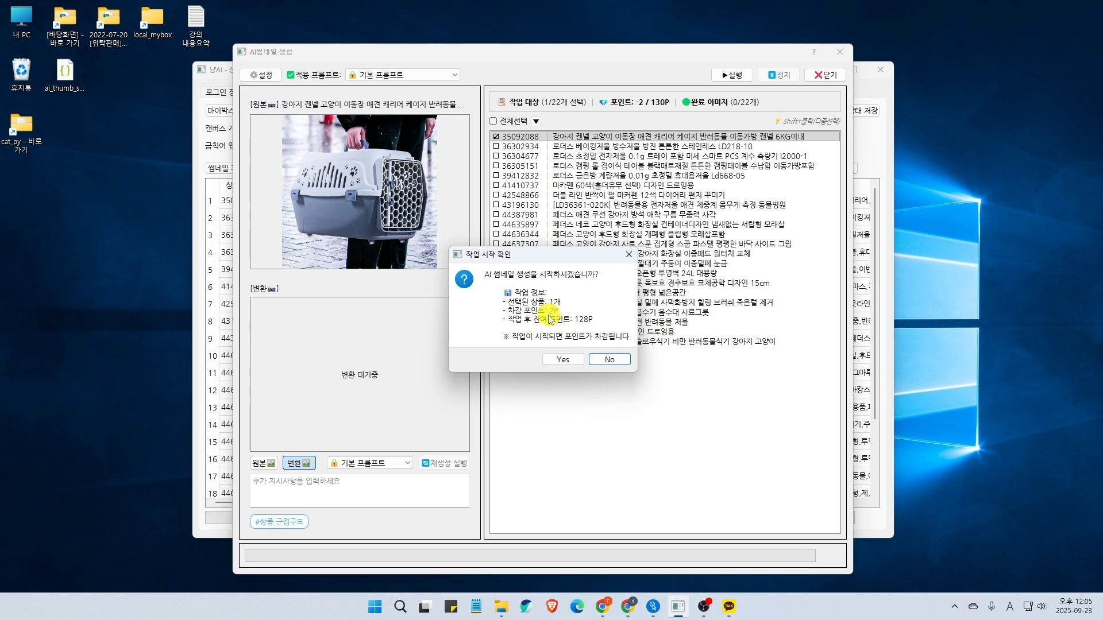
{"action": "left_click", "coordinate": [572, 361]}
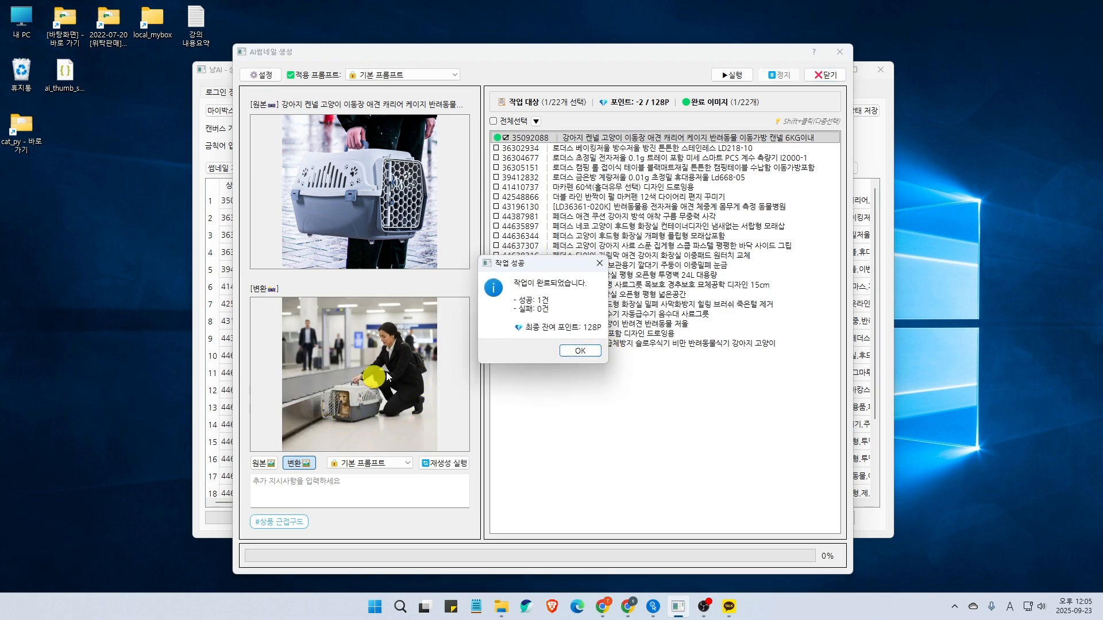
{"action": "left_click", "coordinate": [579, 350]}
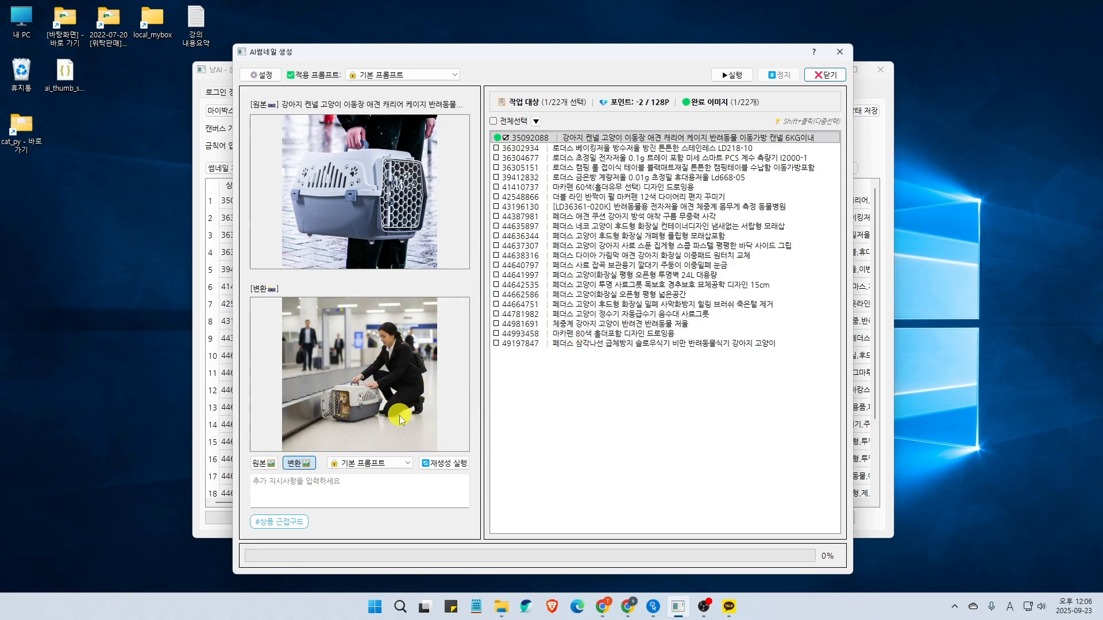
View the pet carrier's converted image enlarged and compare it side by side with the original
{"action": "left_click", "coordinate": [390, 380]}
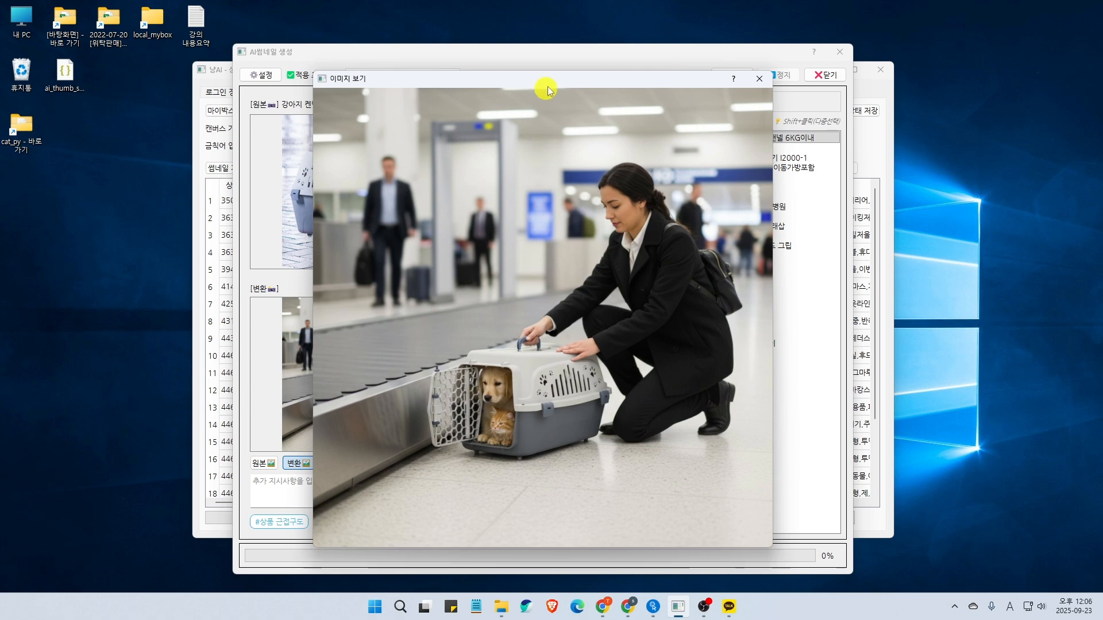
{"action": "left_click_drag", "start_coordinate": [555, 76], "coordinate": [721, 55]}
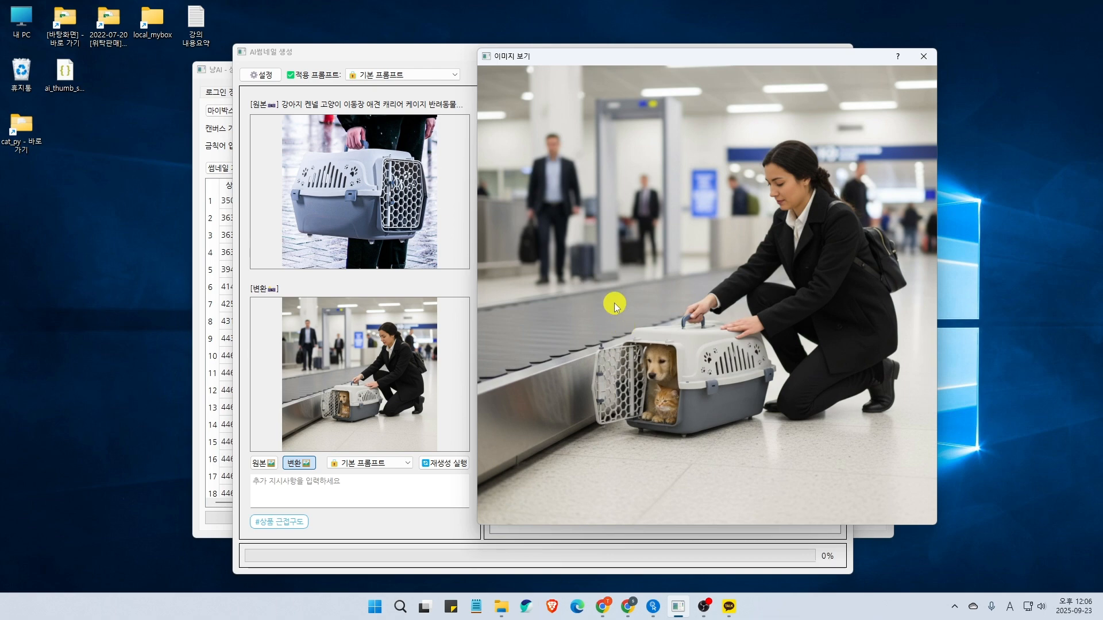
{"action": "key", "text": "Escape"}
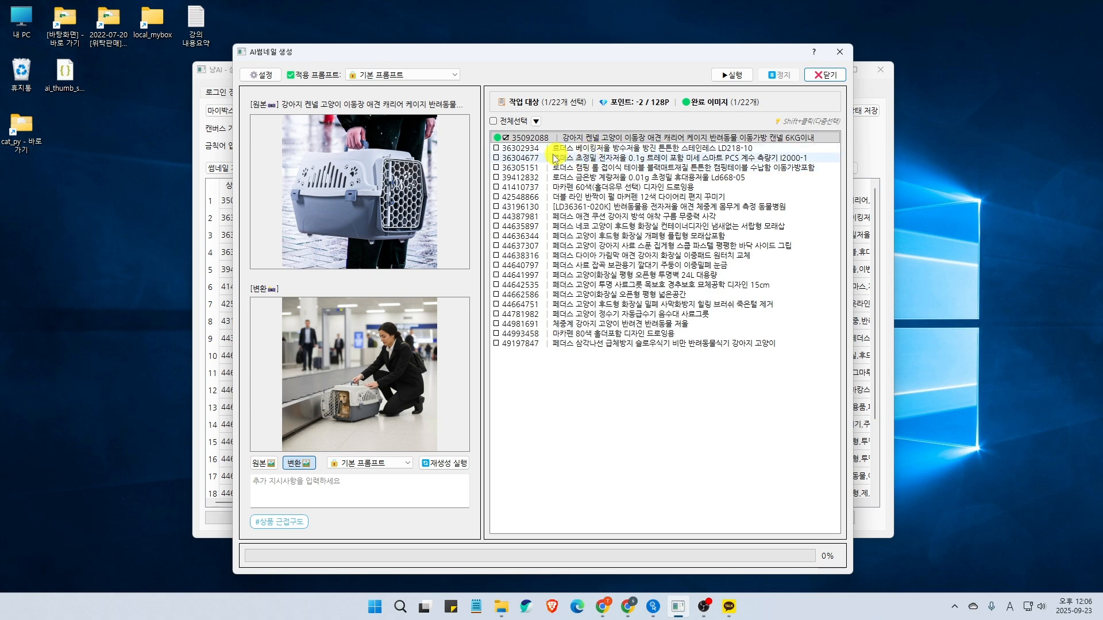
Limit the selection to uncompleted products with 미완료만 선택 and generate AI thumbnails for them
{"action": "left_click", "coordinate": [493, 121]}
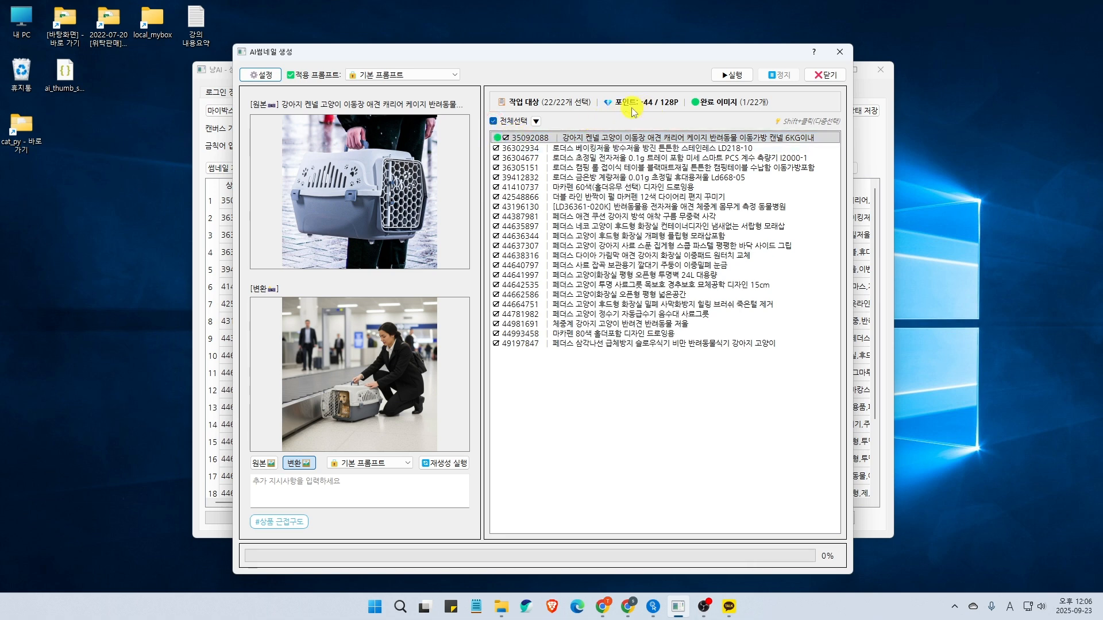
{"action": "left_click", "coordinate": [536, 121]}
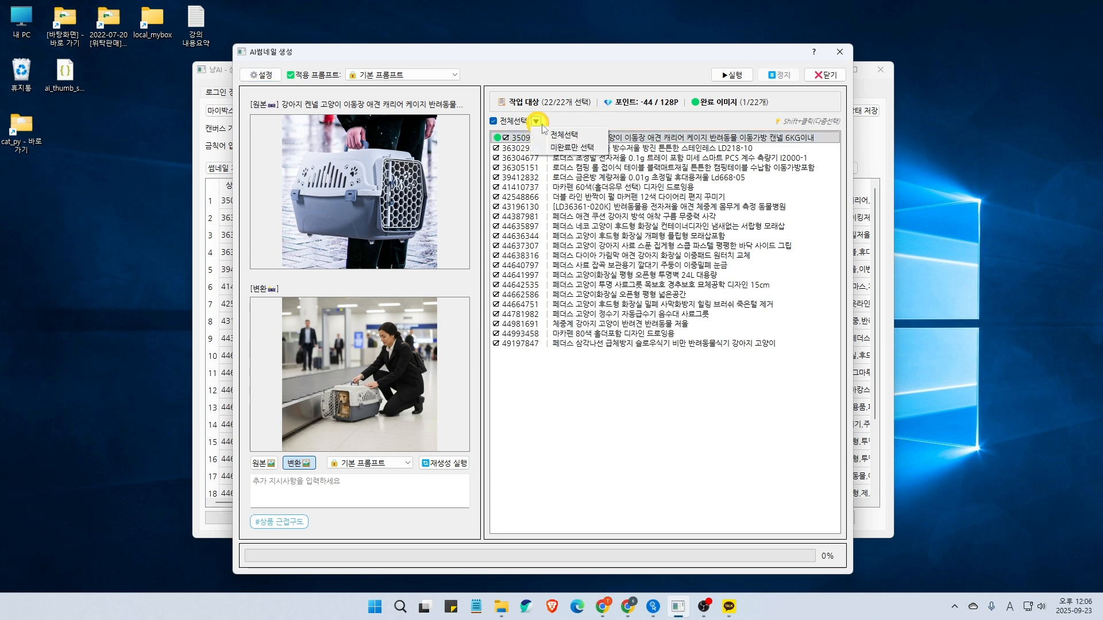
{"action": "left_click", "coordinate": [571, 148]}
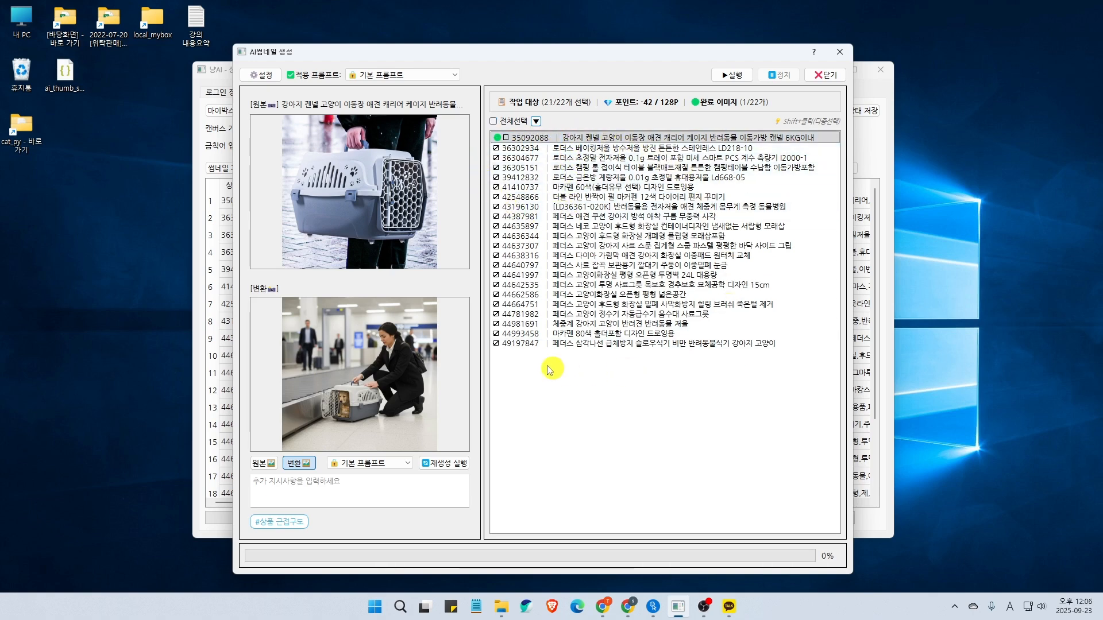
{"action": "left_click", "coordinate": [733, 80]}
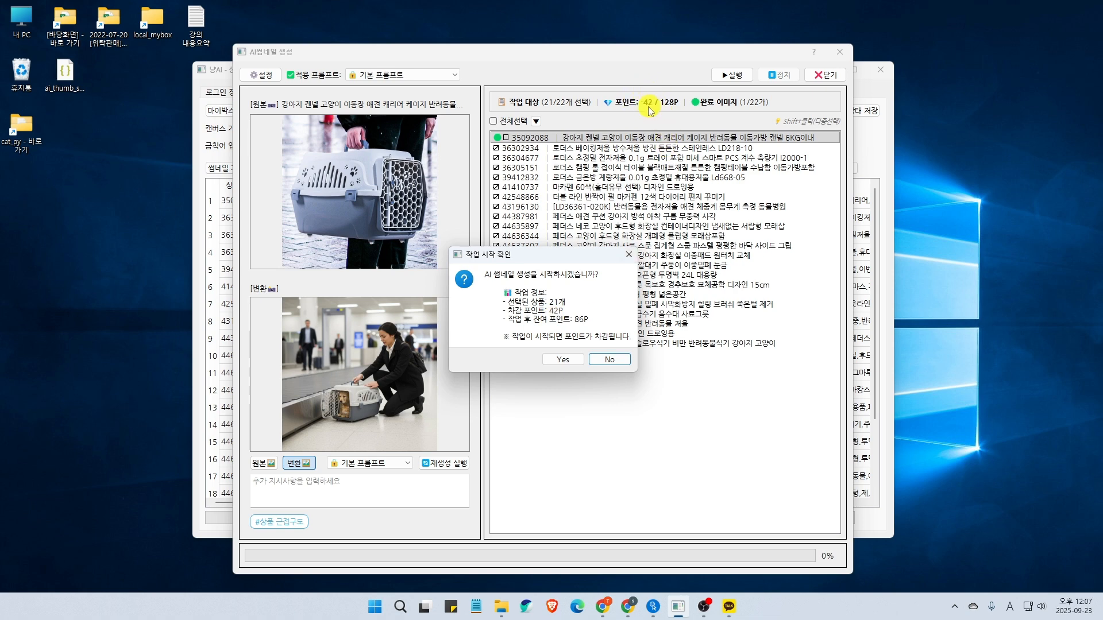
{"action": "left_click", "coordinate": [569, 359]}
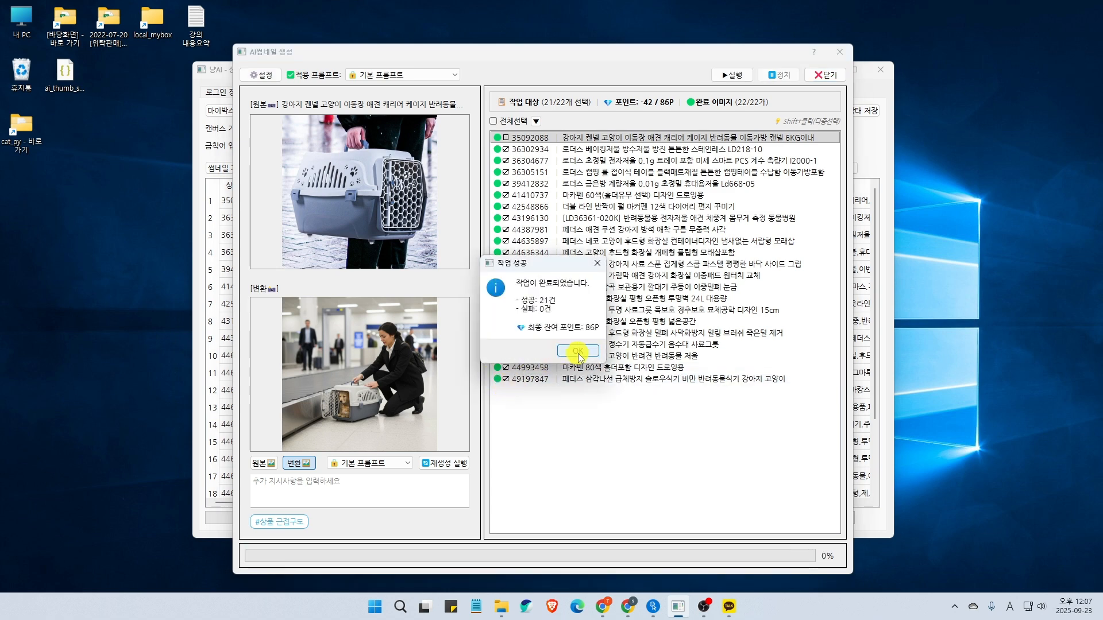
{"action": "left_click", "coordinate": [578, 352]}
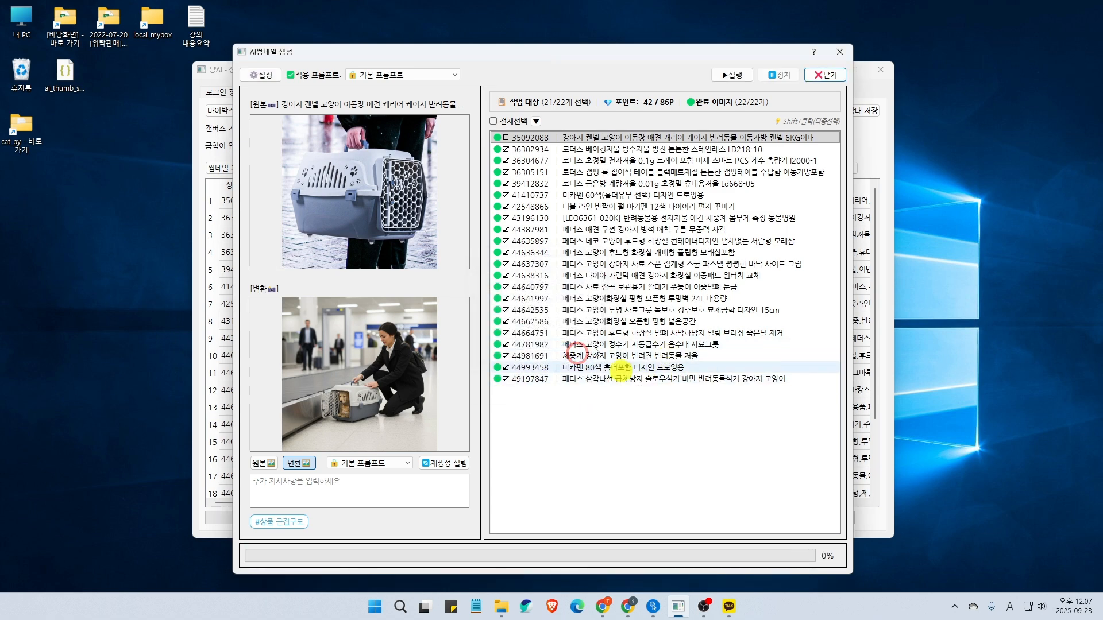
View the baking scale's converted image enlarged, and compare the 0.1g precision scale's original and converted images
{"action": "left_click", "coordinate": [593, 151]}
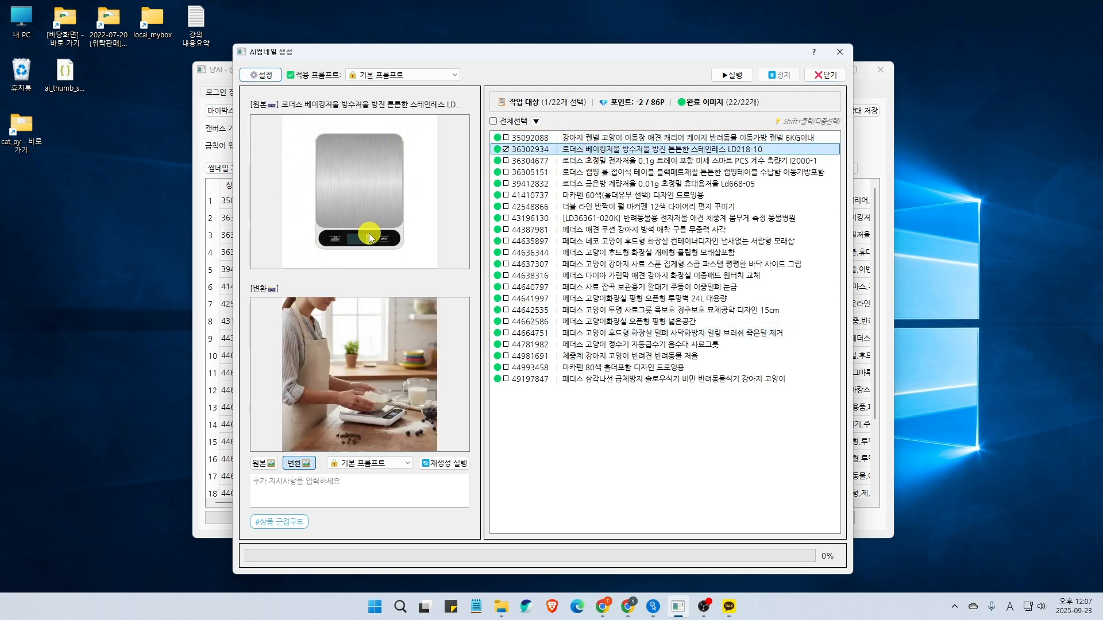
{"action": "left_click", "coordinate": [394, 387]}
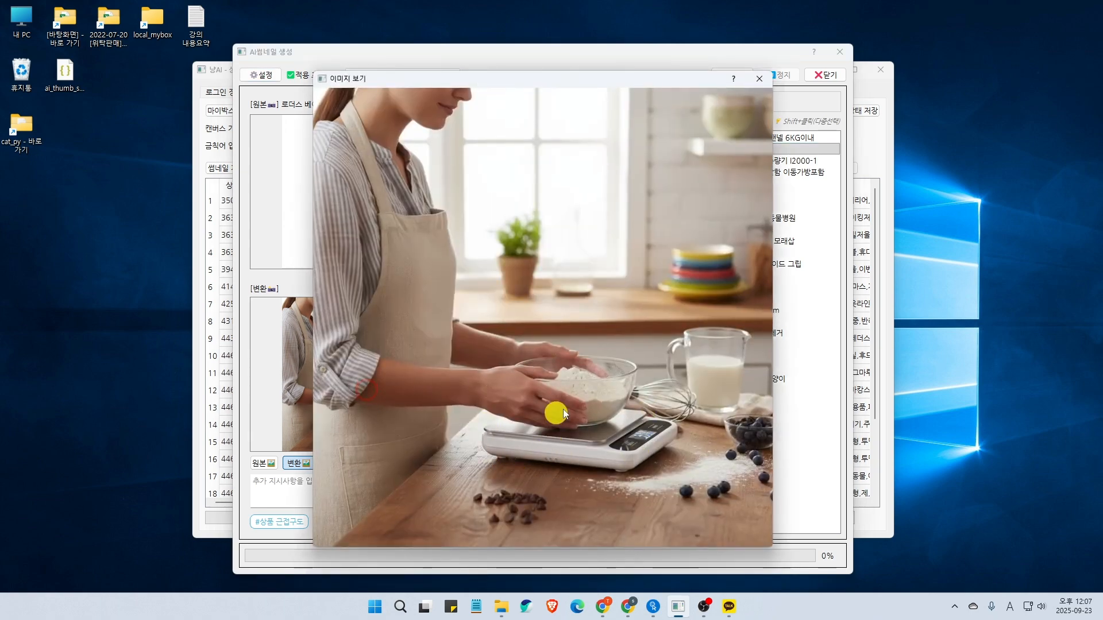
{"action": "left_click", "coordinate": [291, 374]}
{"action": "left_click", "coordinate": [576, 296]}
{"action": "left_click", "coordinate": [600, 162]}
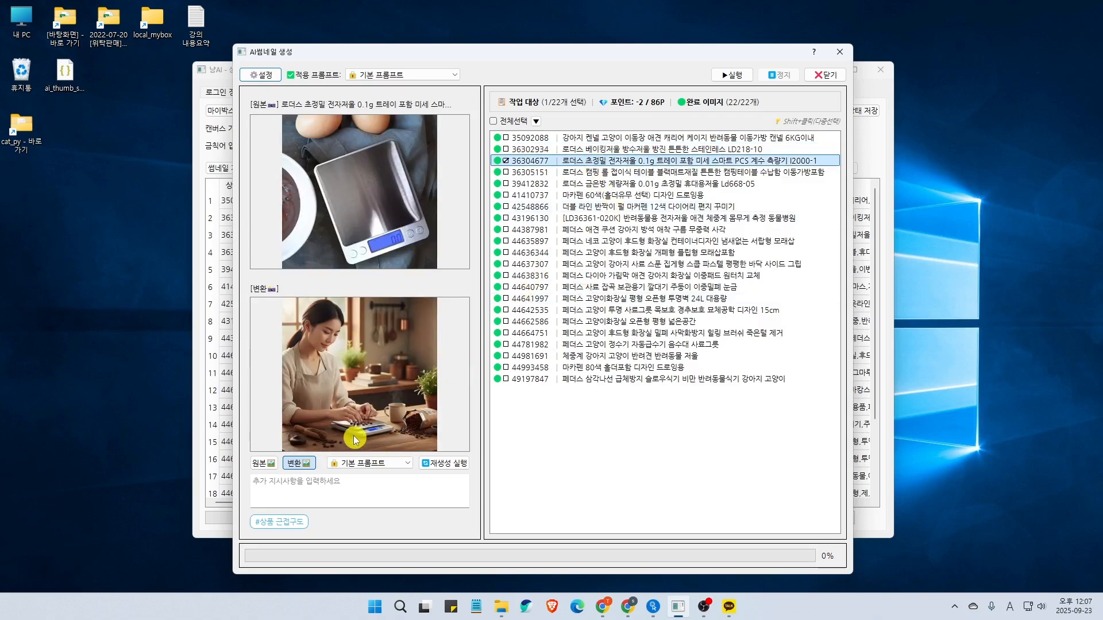
Select the folding camping table product and view its original and converted images enlarged to compare them
{"action": "key", "text": "Down"}
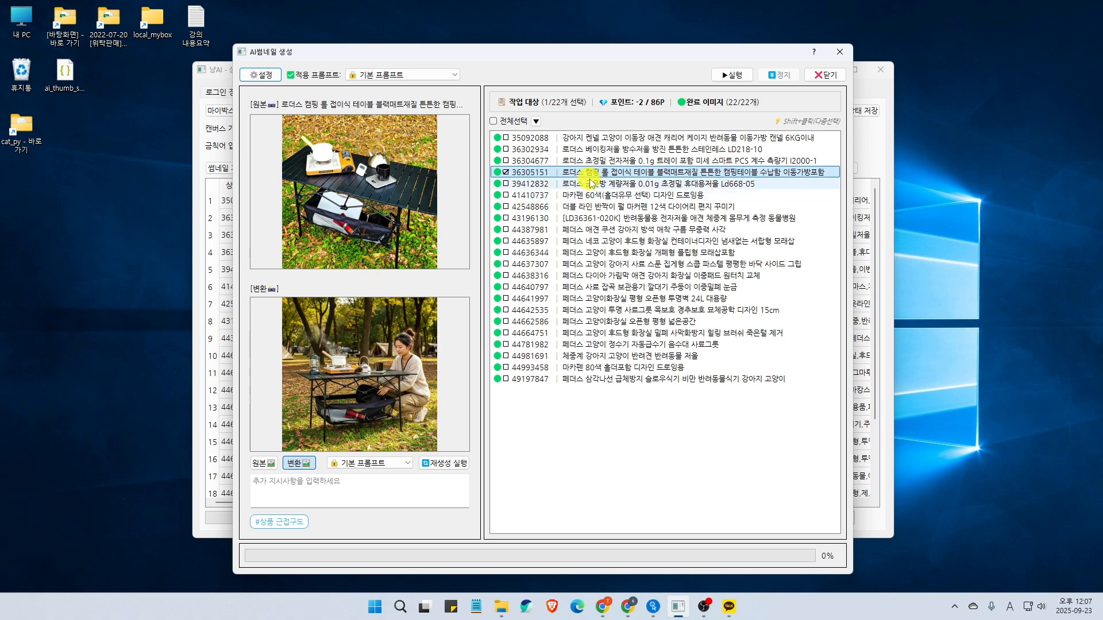
{"action": "left_click", "coordinate": [399, 347]}
{"action": "left_click", "coordinate": [514, 313]}
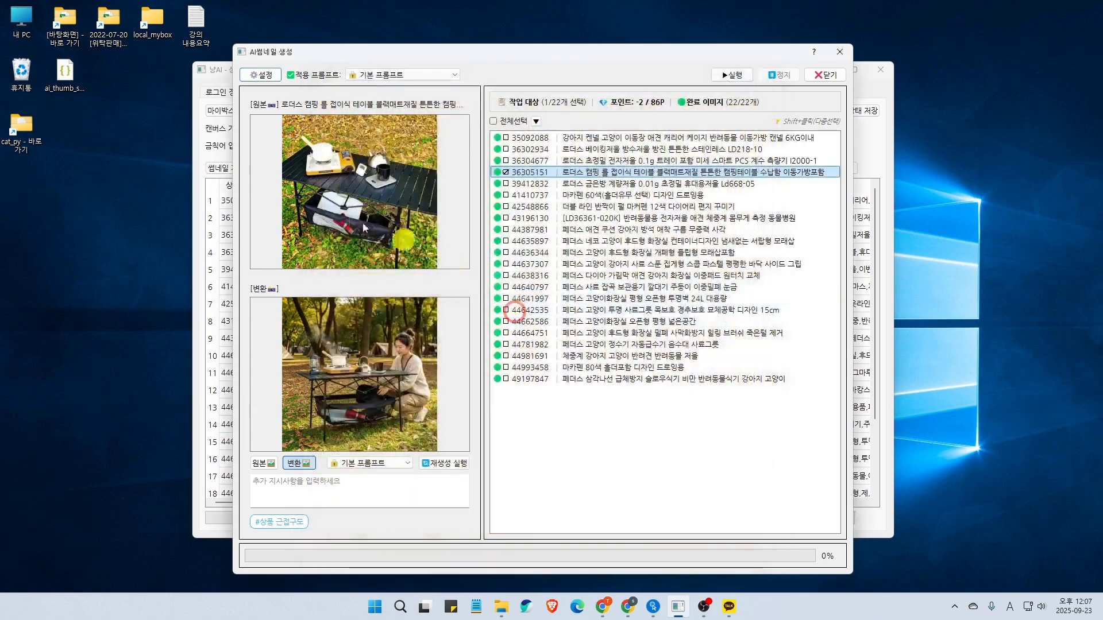
{"action": "left_click", "coordinate": [363, 228]}
{"action": "left_click", "coordinate": [538, 274]}
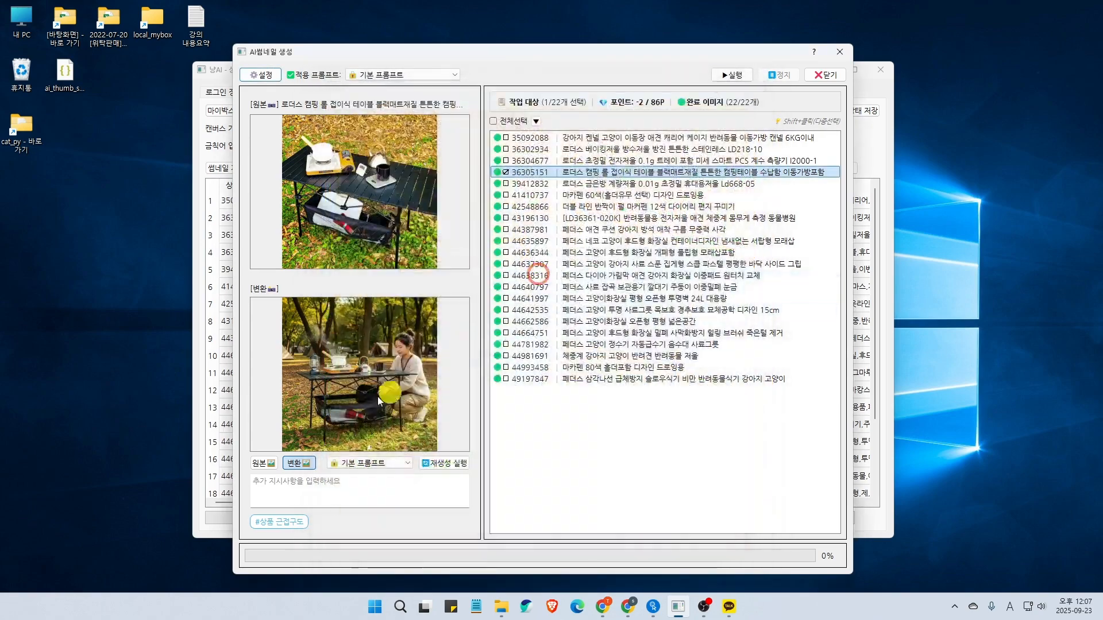
{"action": "left_click", "coordinate": [372, 380]}
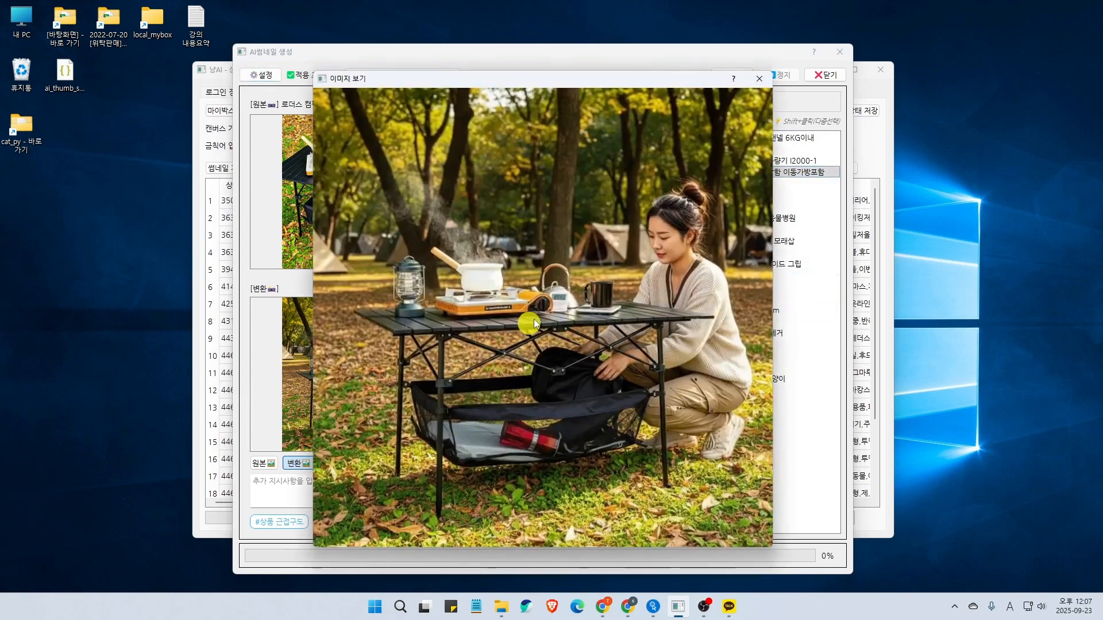
{"action": "left_click", "coordinate": [533, 319]}
View the 0.01g jewelry scale's converted image enlarged beside its original, and close the enlarged view
{"action": "left_click", "coordinate": [610, 184]}
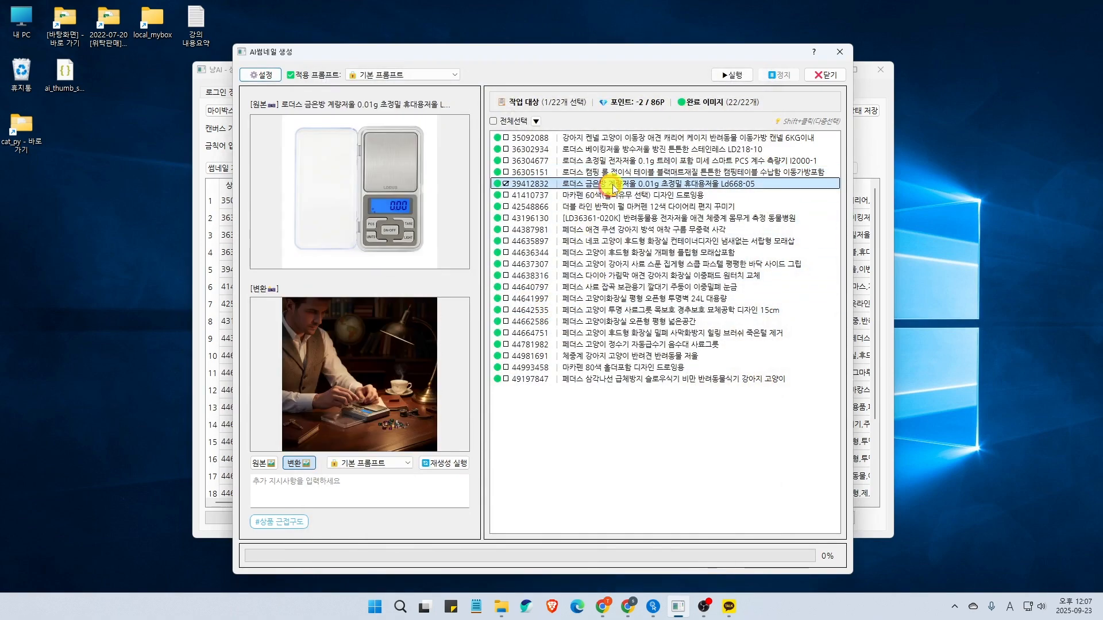
{"action": "left_click", "coordinate": [384, 388]}
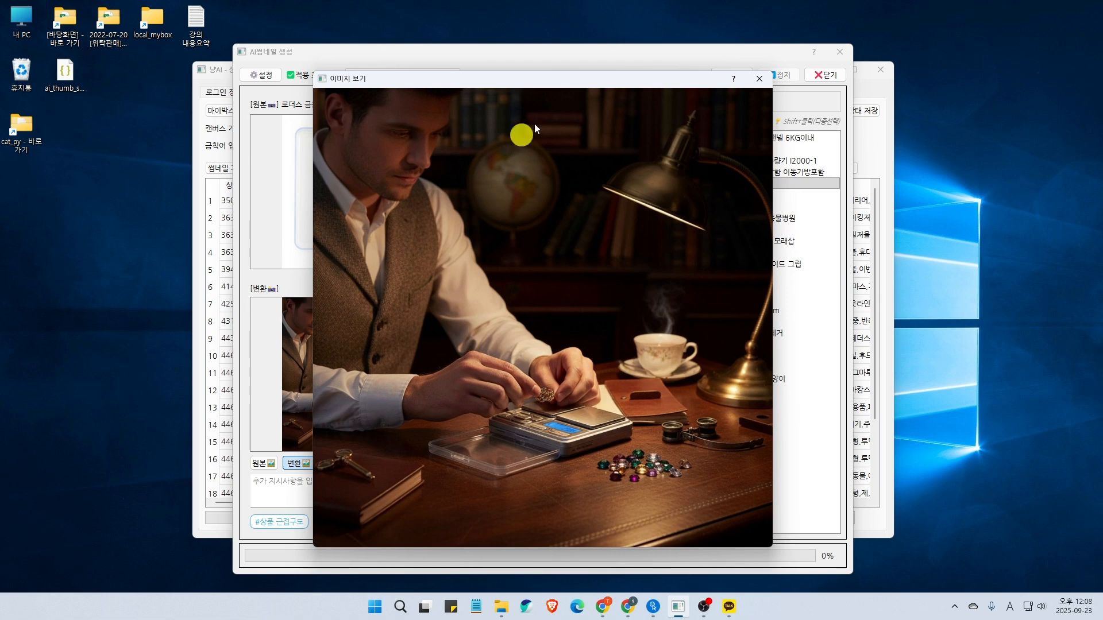
{"action": "left_click_drag", "start_coordinate": [532, 78], "coordinate": [730, 72]}
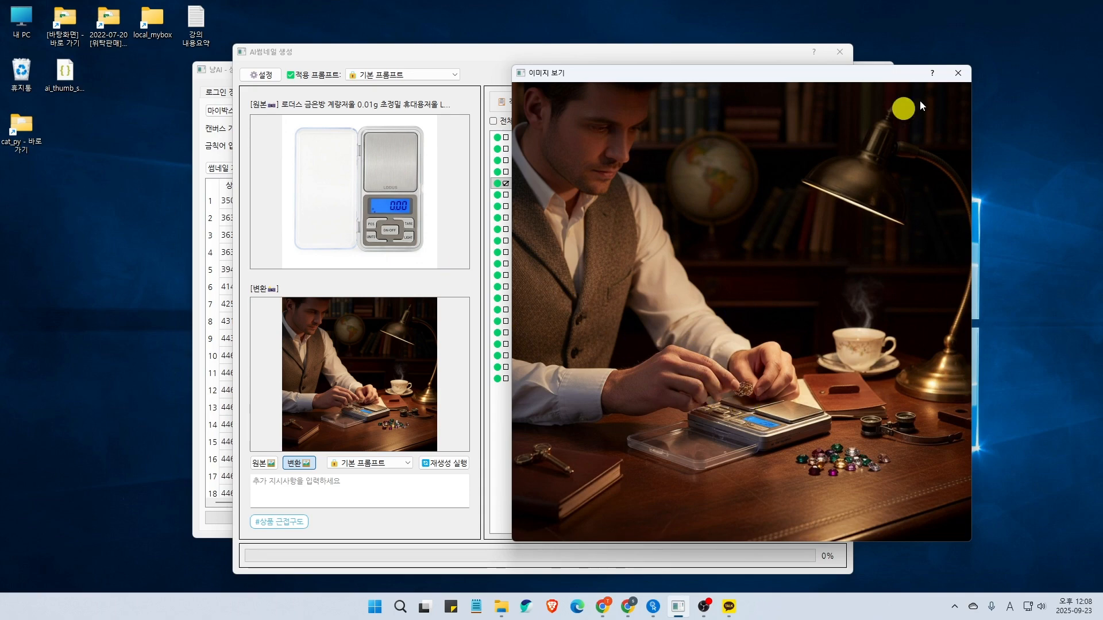
{"action": "left_click", "coordinate": [960, 75]}
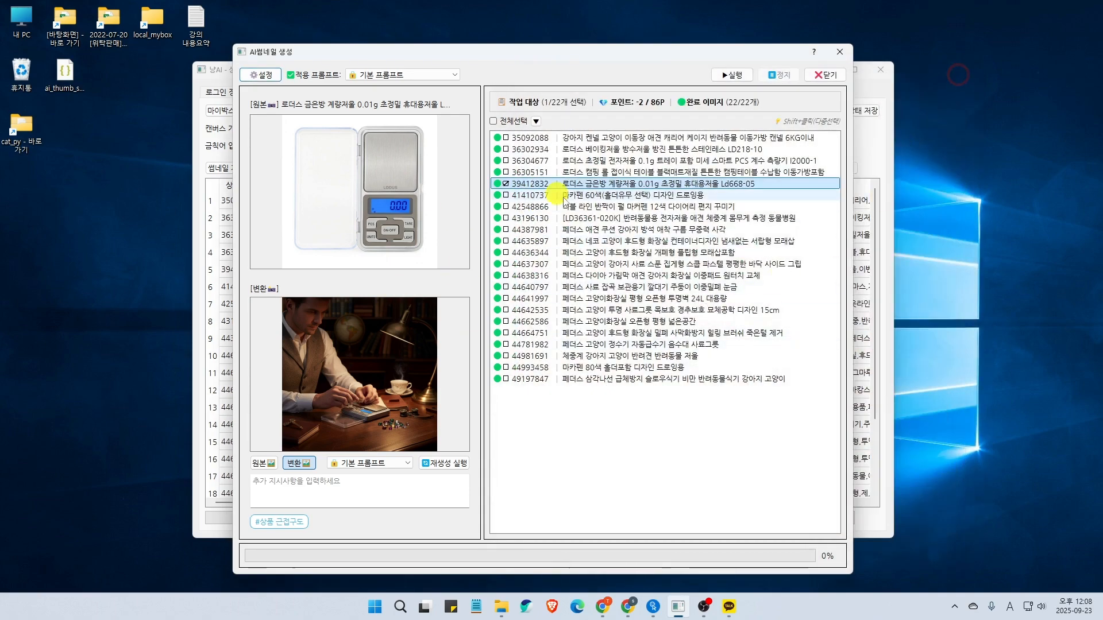
View the 60-color marker set's converted image enlarged beside its original, and close the enlarged view
{"action": "left_click", "coordinate": [590, 199]}
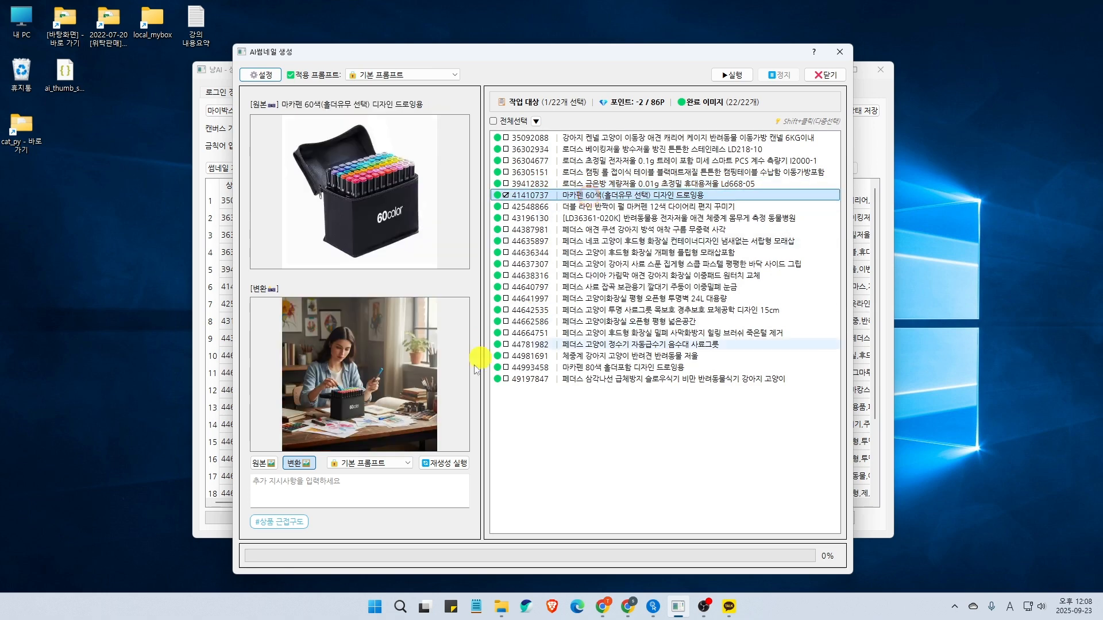
{"action": "left_click", "coordinate": [365, 385]}
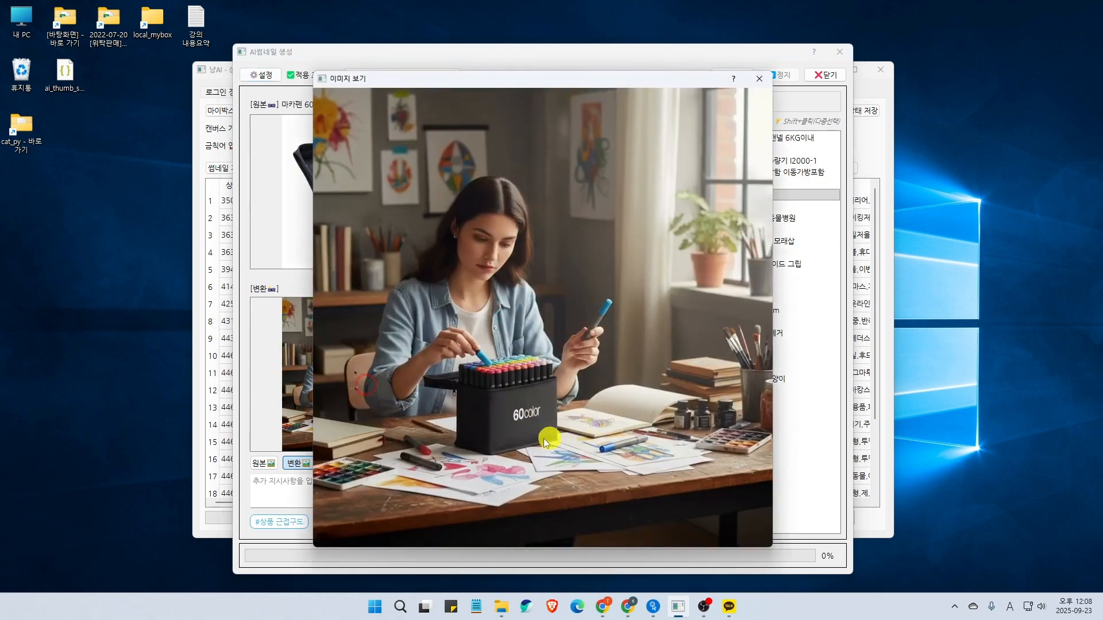
{"action": "left_click_drag", "start_coordinate": [573, 78], "coordinate": [750, 69]}
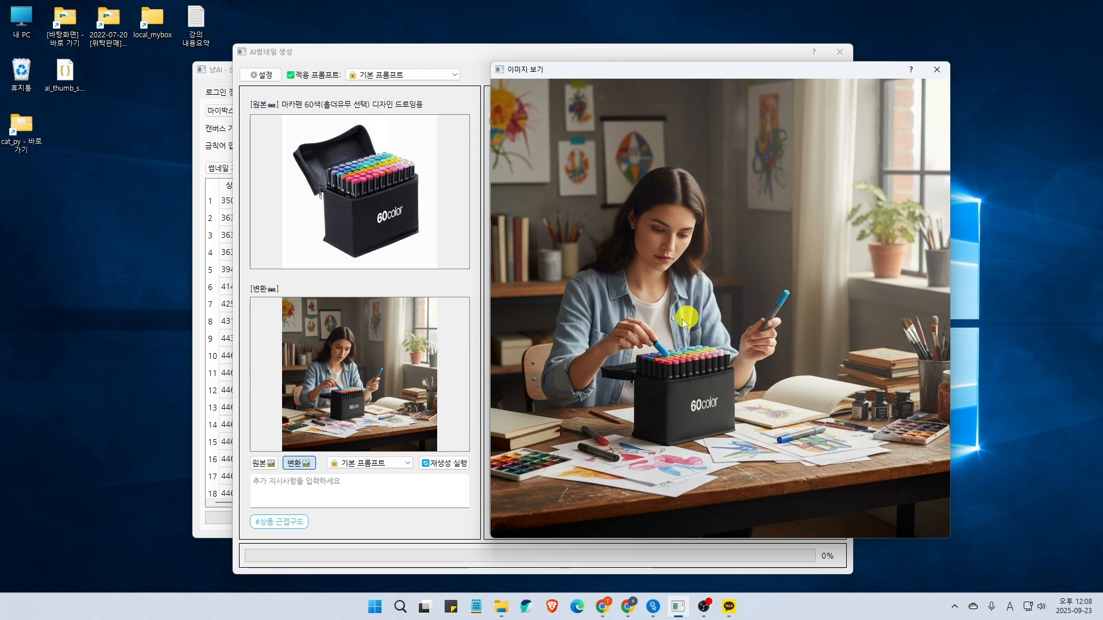
{"action": "left_click", "coordinate": [654, 320]}
Review the double-line marker, pet scale and dog cushion images, enlarging the dog cushion's converted image
{"action": "left_click", "coordinate": [626, 208]}
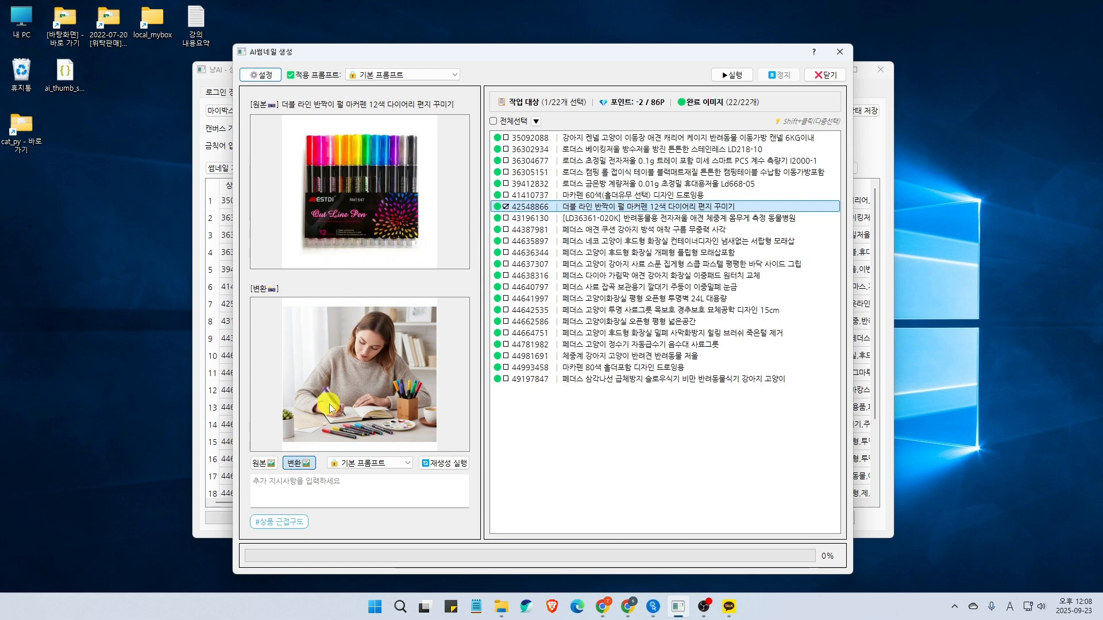
{"action": "left_click", "coordinate": [626, 218]}
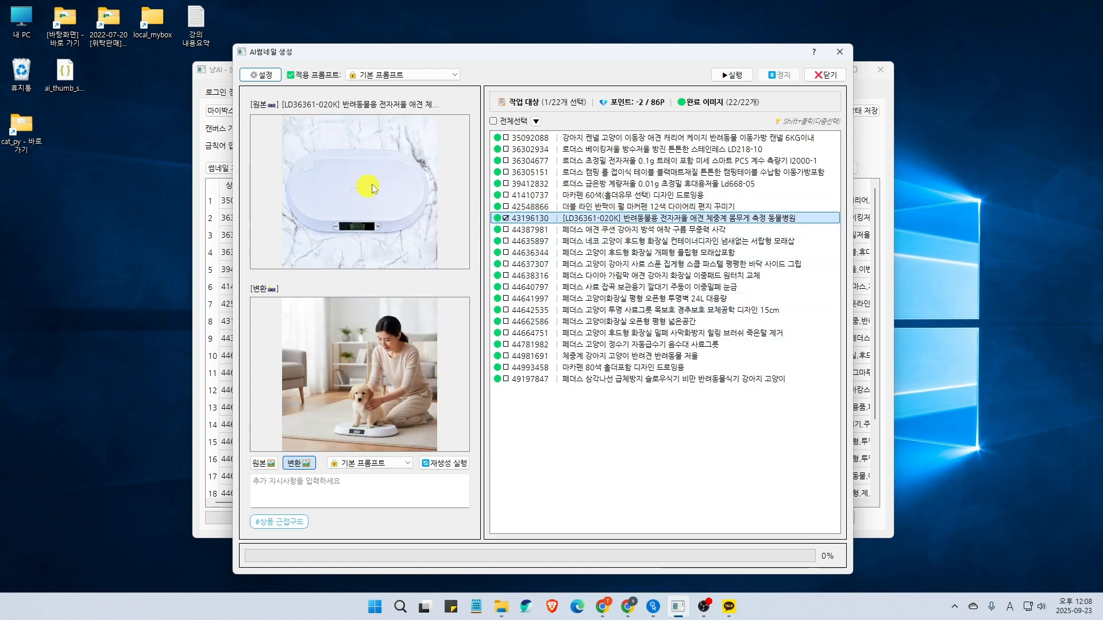
{"action": "left_click", "coordinate": [563, 230]}
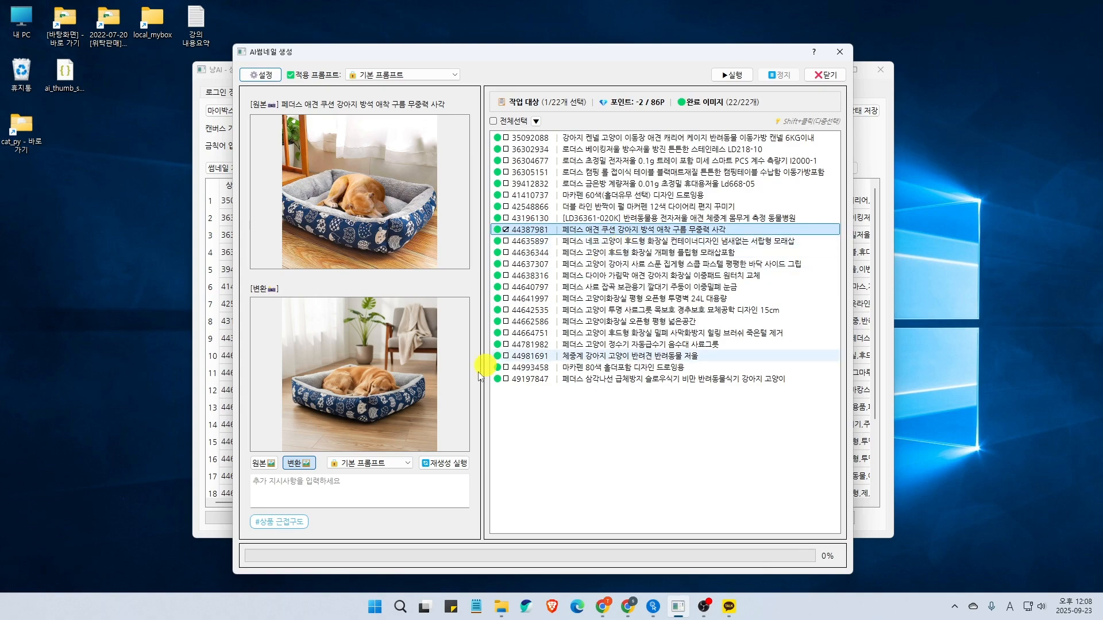
{"action": "left_click", "coordinate": [376, 390]}
{"action": "left_click", "coordinate": [464, 369]}
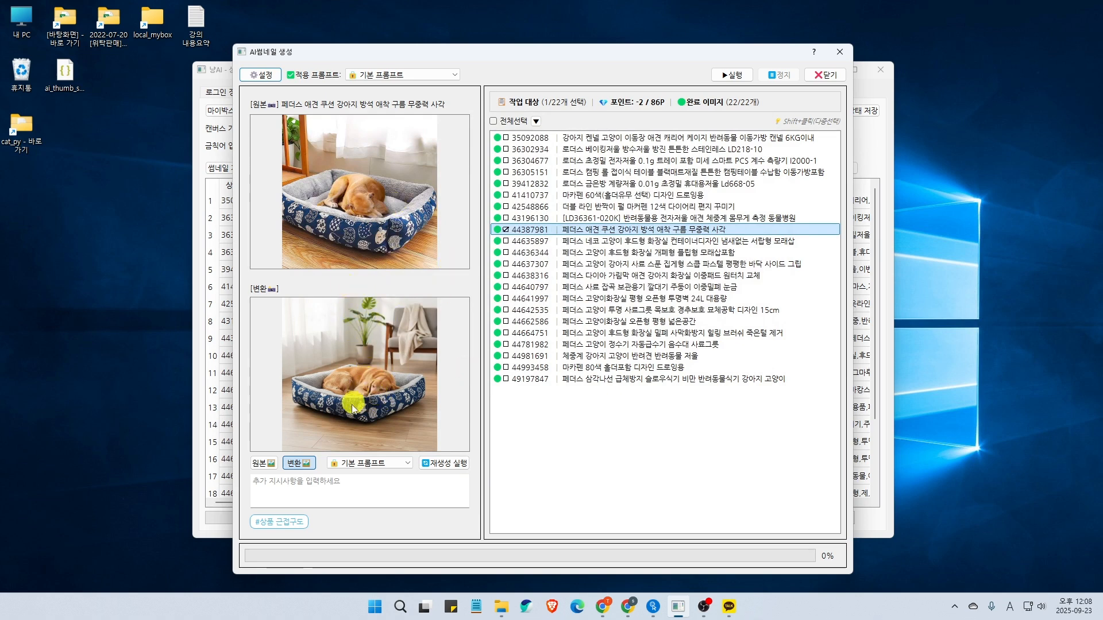
Try 원본 as the dog cushion's regeneration source, switch back to 변환, and reselect the 기본 프롬프트 prompt
{"action": "left_click", "coordinate": [263, 465]}
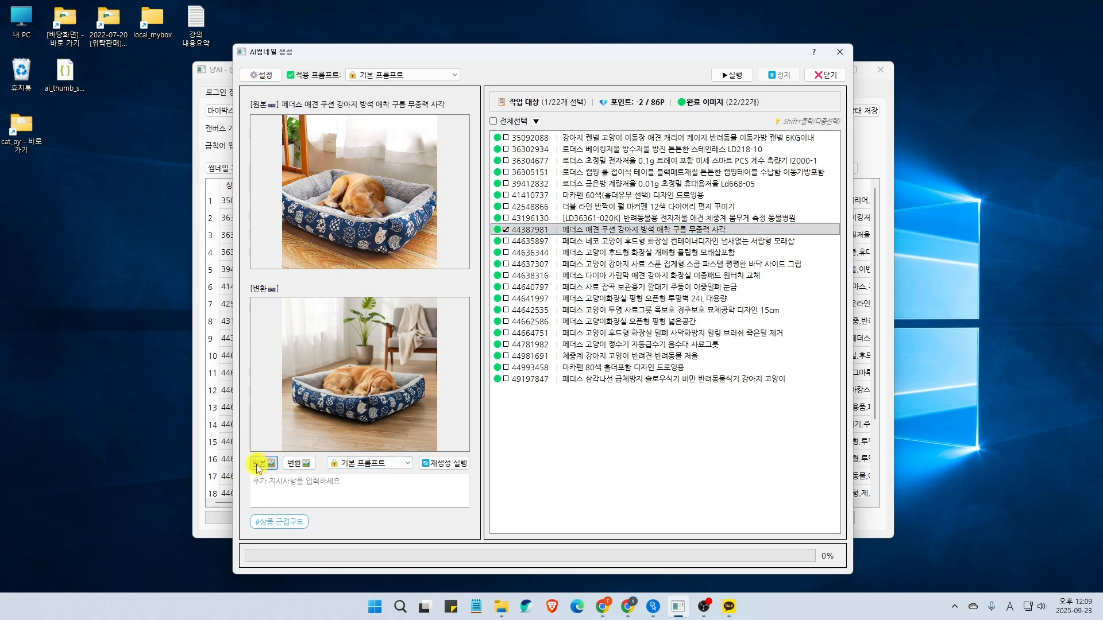
{"action": "left_click", "coordinate": [301, 466]}
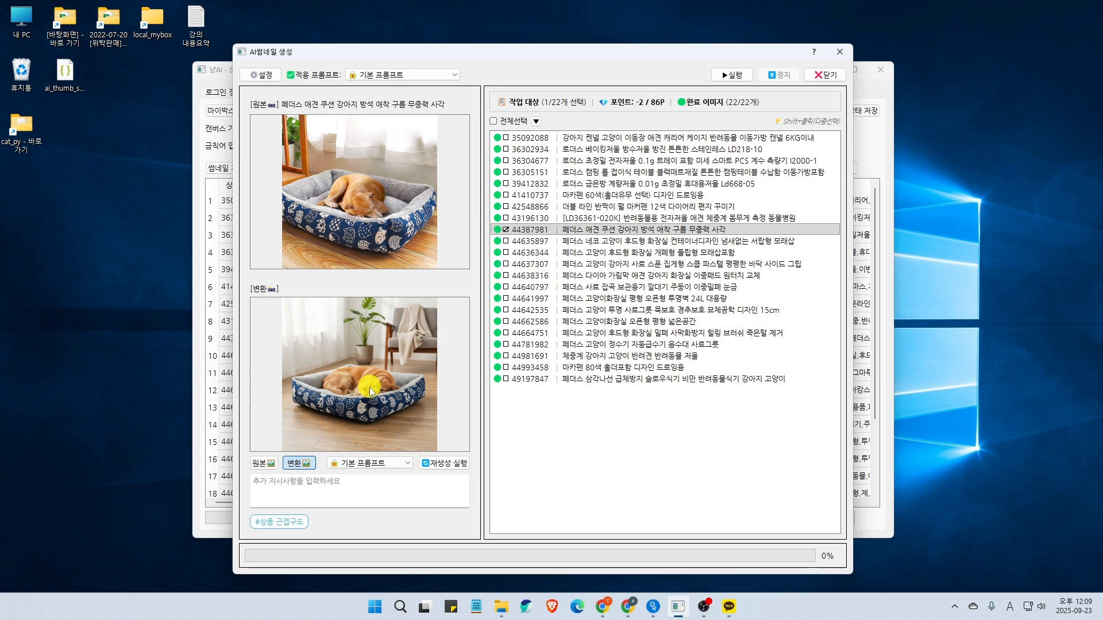
{"action": "left_click", "coordinate": [392, 464]}
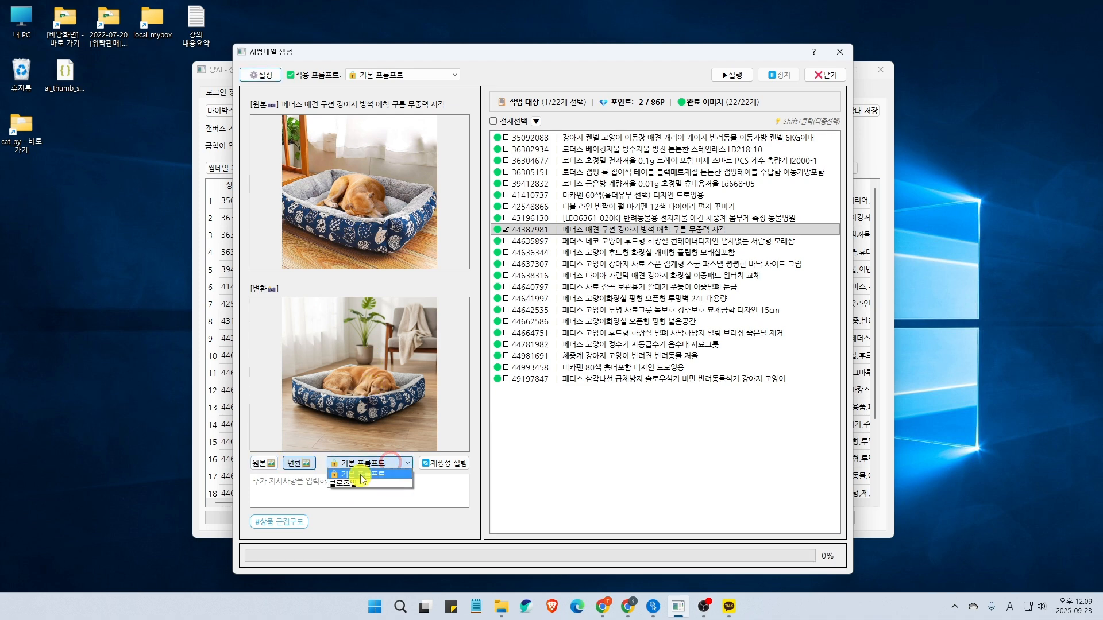
{"action": "left_click", "coordinate": [362, 475]}
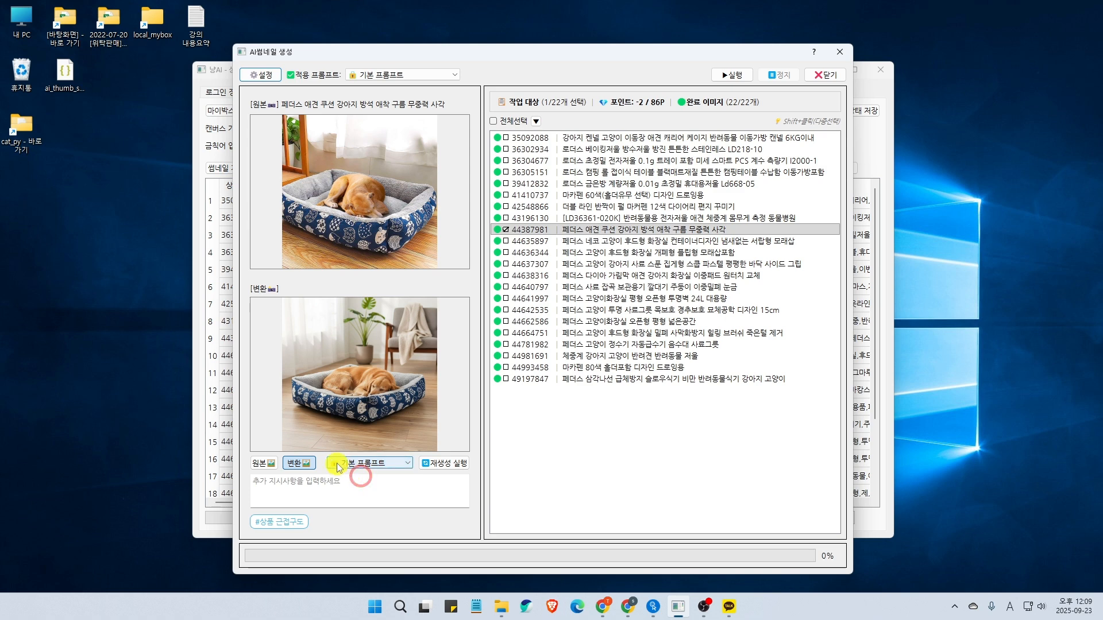
Regenerate the dog cushion's thumbnail with the additional instruction "강아지 종류를 변경하고 배경도 변경해줘"
{"action": "left_click", "coordinate": [313, 485]}
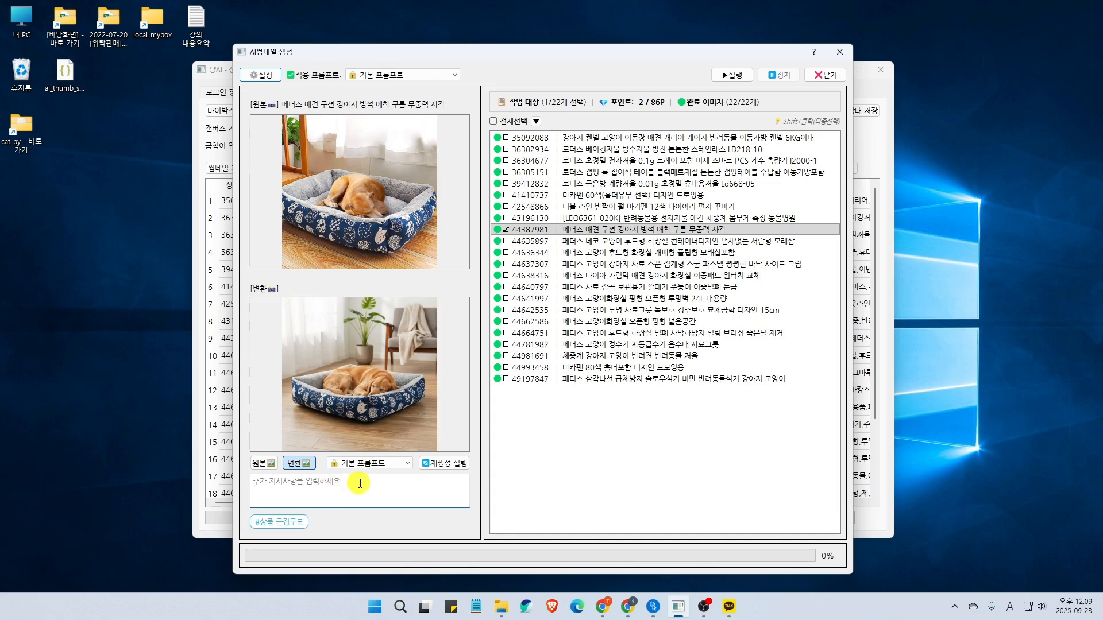
{"action": "key", "text": "Hangul"}
{"action": "type", "text": "강"}
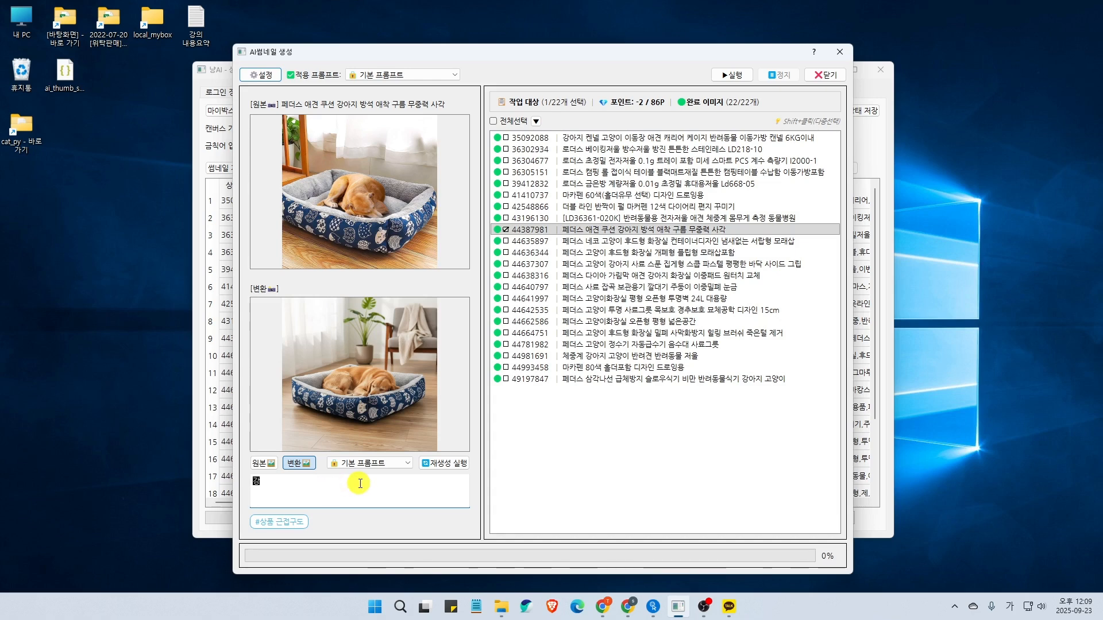
{"action": "key", "text": "BackSpace"}
{"action": "type", "text": "가ㅇ아지ㄴ"}
{"action": "key", "text": "BackSpace"}
{"action": "key", "text": "BackSpace"}
{"action": "type", "text": "종류를 변경하"}
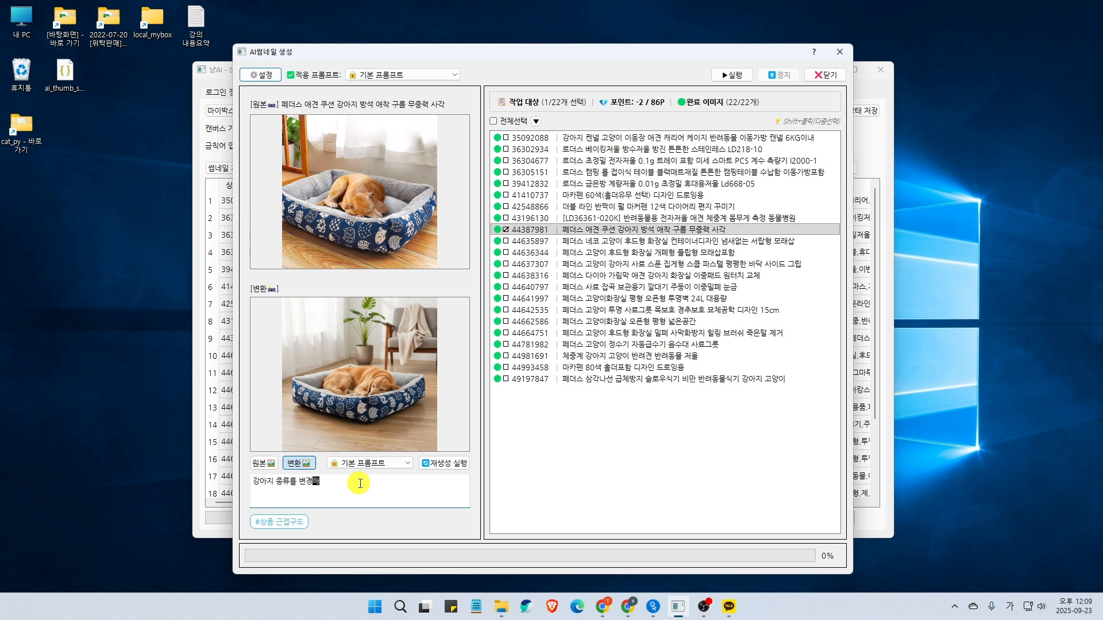
{"action": "type", "text": "고 배경도 변경해줘"}
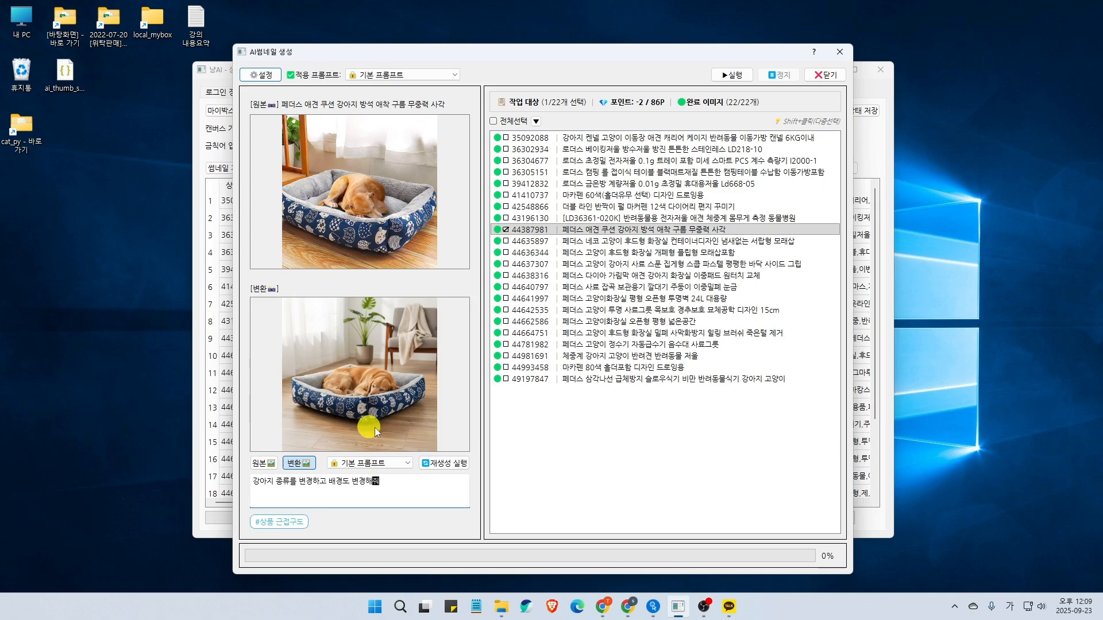
{"action": "left_click", "coordinate": [458, 463]}
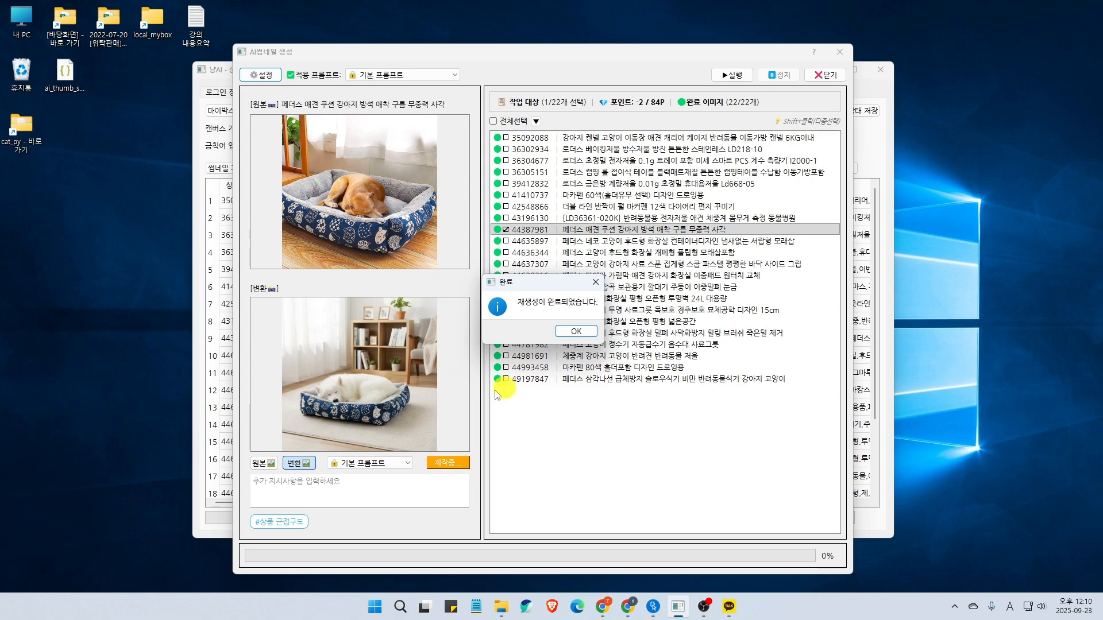
{"action": "left_click", "coordinate": [575, 332]}
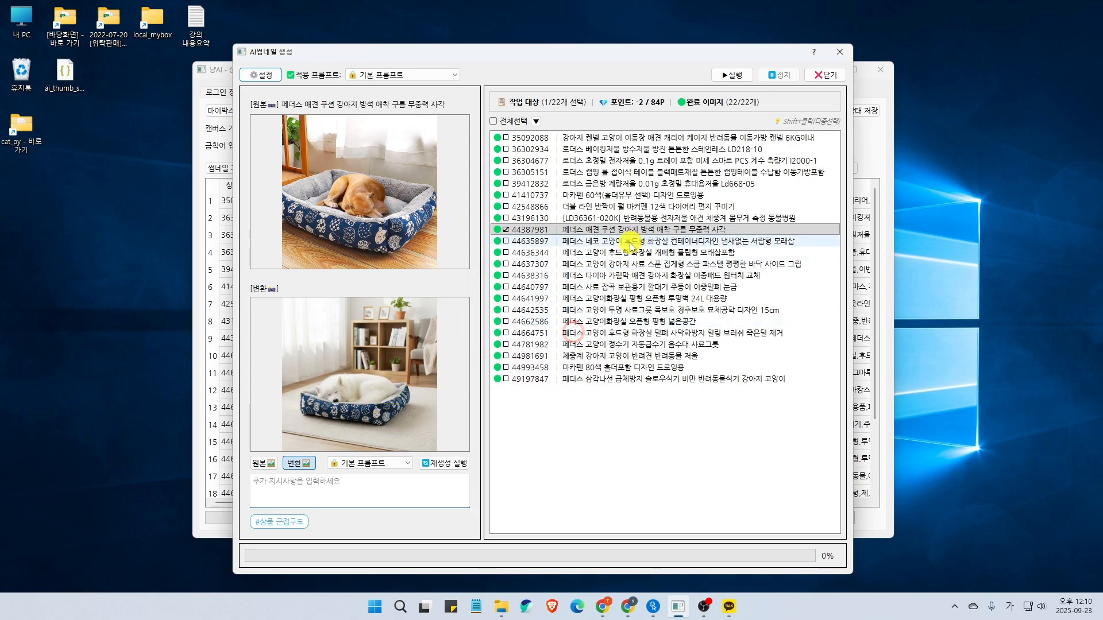
Select the container-design hooded cat litter box and view its original and converted images enlarged
{"action": "left_click", "coordinate": [632, 243]}
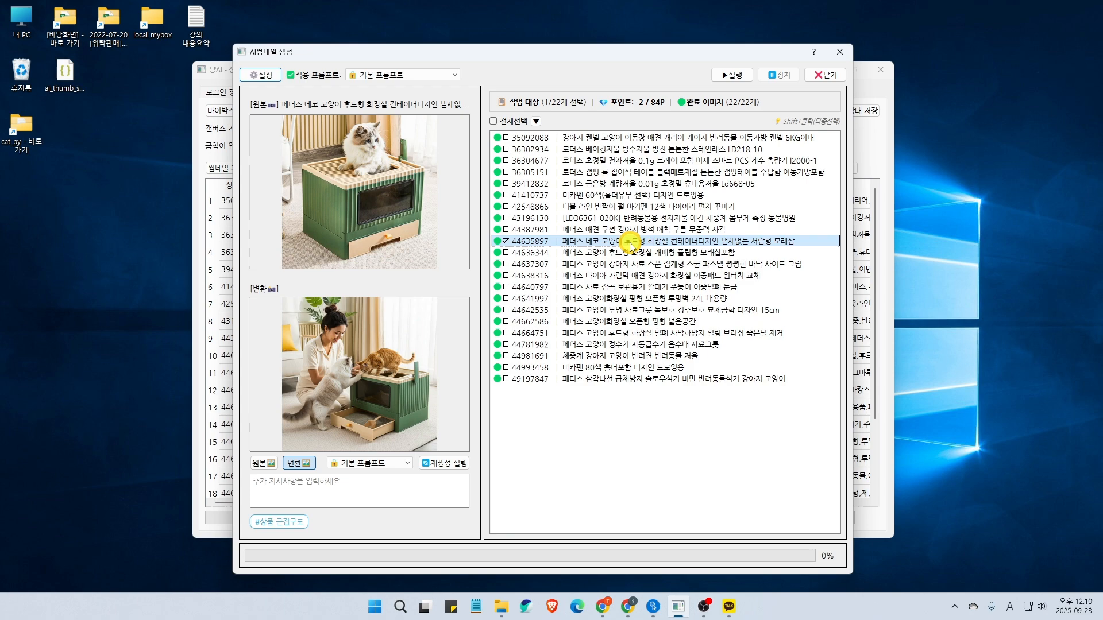
{"action": "double_click", "coordinate": [329, 209]}
{"action": "left_click_drag", "start_coordinate": [554, 90], "coordinate": [644, 79]}
{"action": "left_click", "coordinate": [625, 298]}
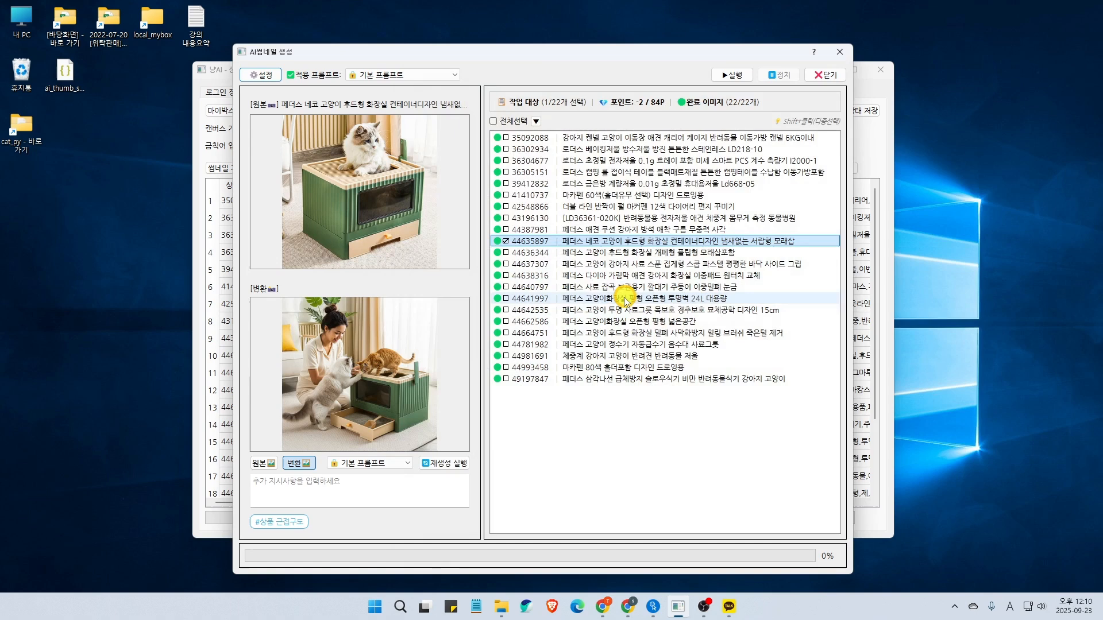
{"action": "double_click", "coordinate": [393, 393]}
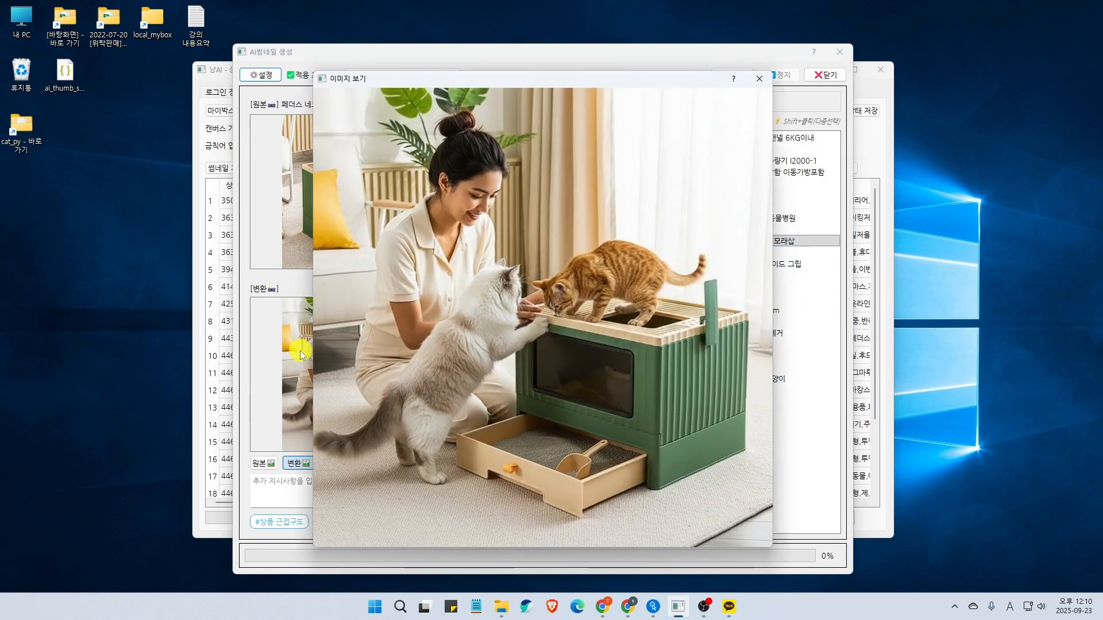
{"action": "left_click", "coordinate": [587, 278]}
Review the flip-type cat litter box, and view the pet food scoop's original image enlarged beside its converted image
{"action": "left_click", "coordinate": [615, 256]}
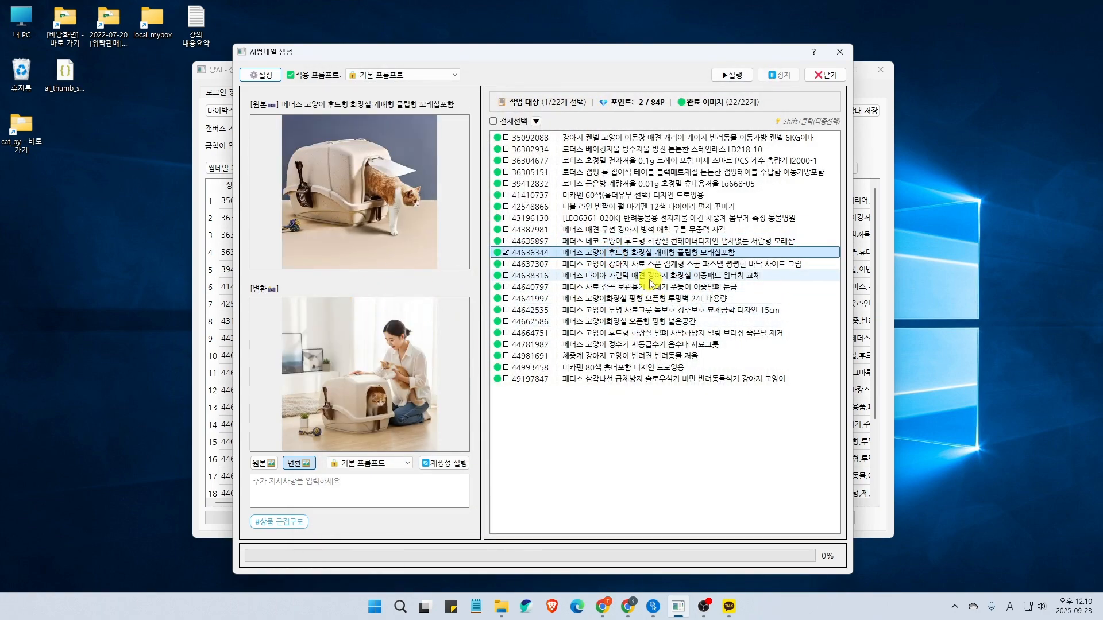
{"action": "left_click", "coordinate": [626, 268]}
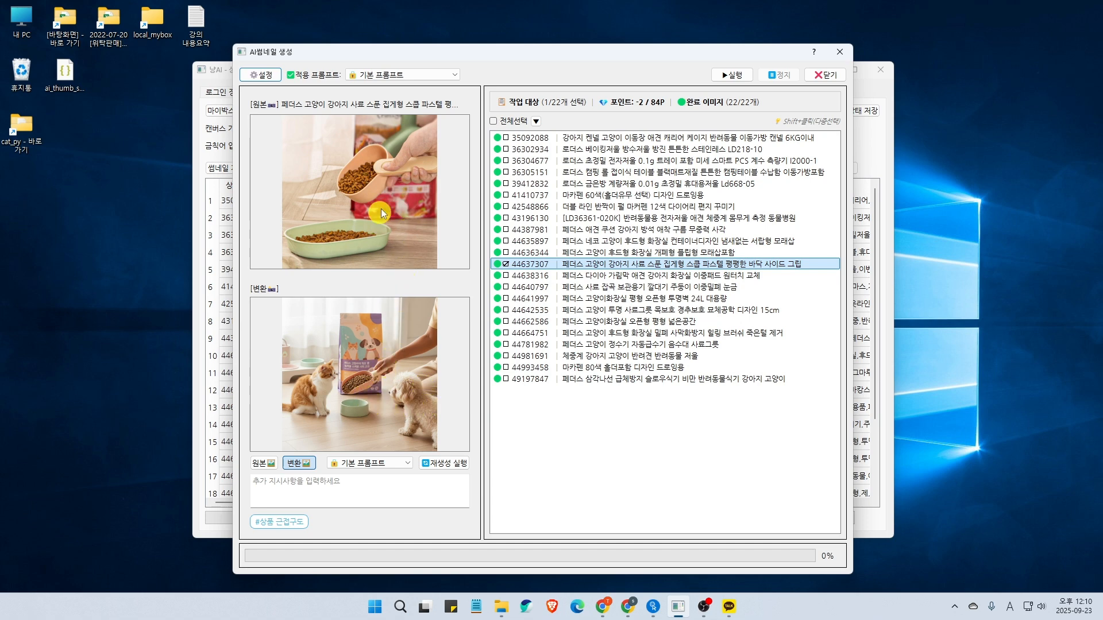
{"action": "left_click", "coordinate": [386, 188]}
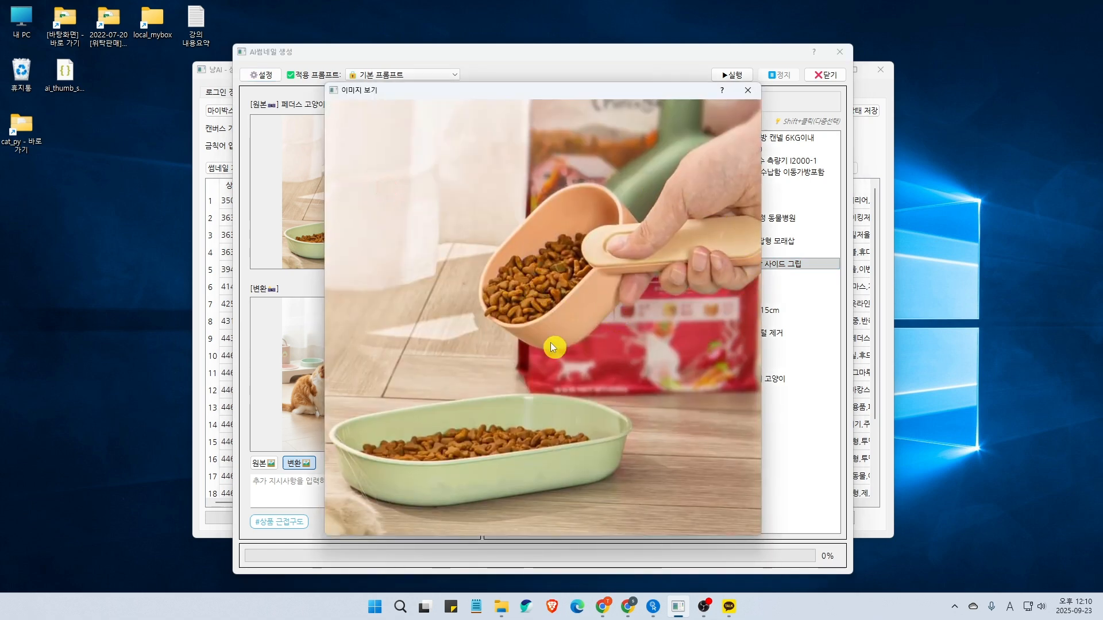
{"action": "left_click_drag", "start_coordinate": [598, 92], "coordinate": [538, 86]}
{"action": "left_click_drag", "start_coordinate": [455, 92], "coordinate": [656, 92]}
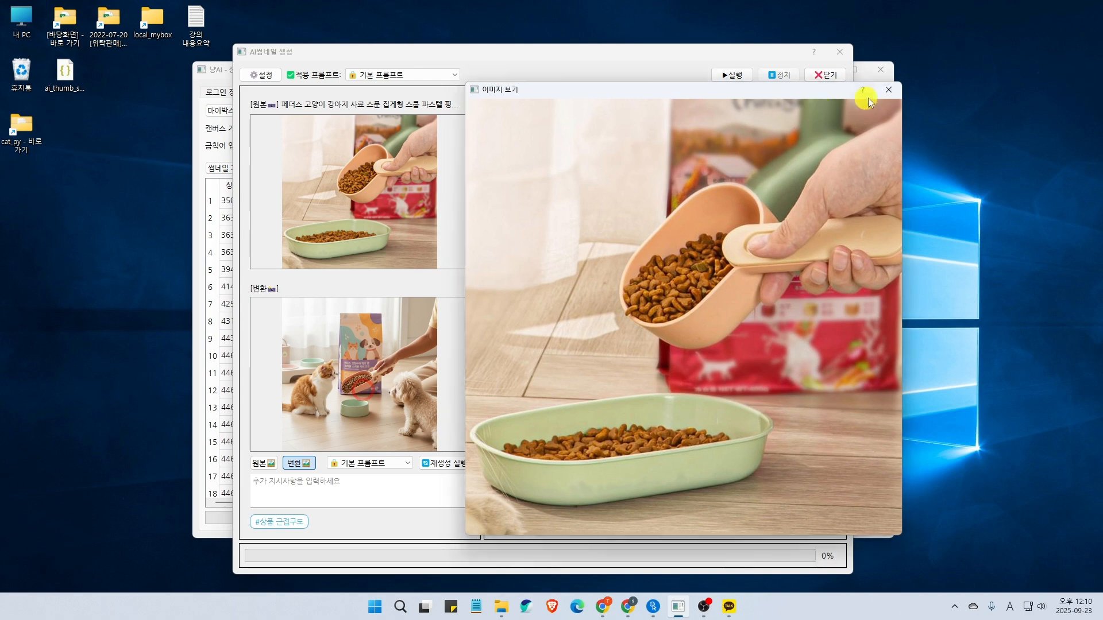
View the pet food scoop's converted image enlarged, and delete that converted image while keeping the product in the list
{"action": "left_click", "coordinate": [889, 91]}
{"action": "double_click", "coordinate": [389, 361]}
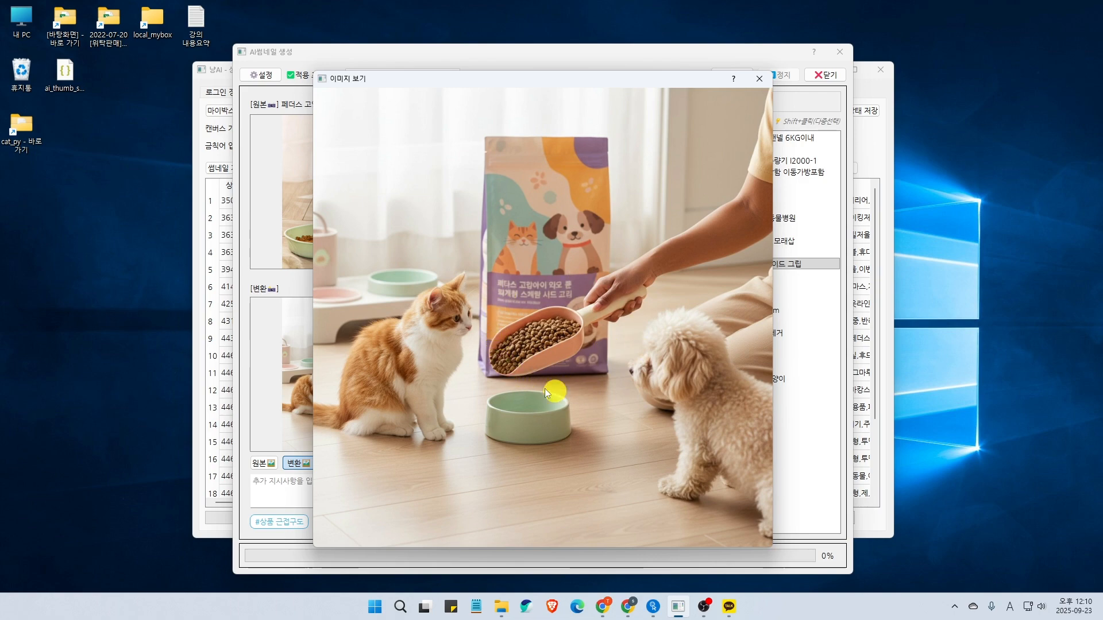
{"action": "left_click", "coordinate": [758, 81]}
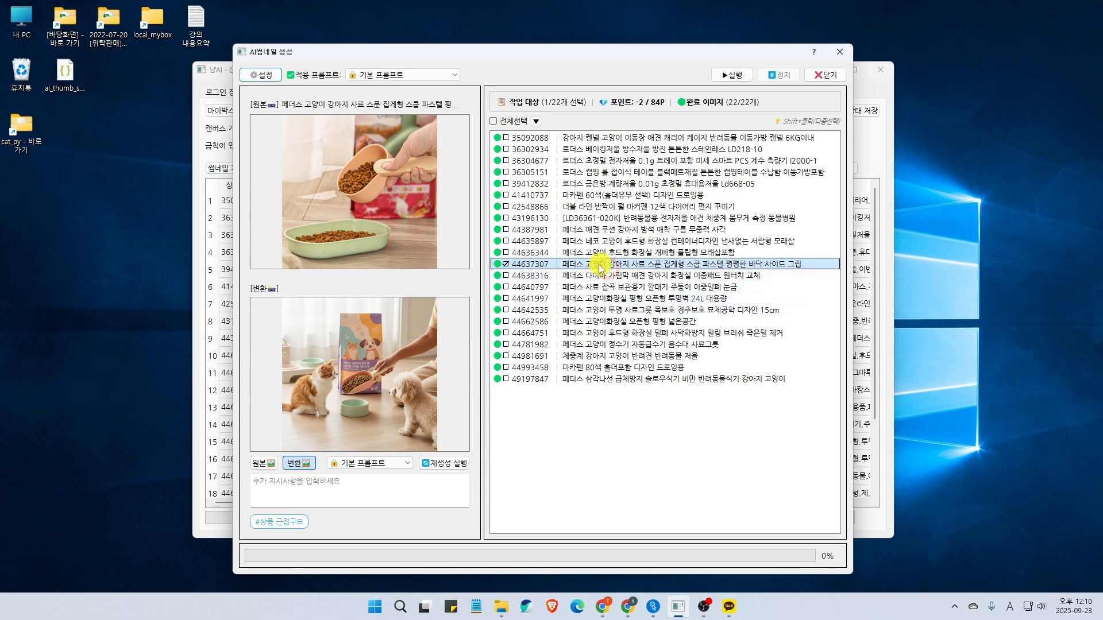
{"action": "key", "text": "Delete"}
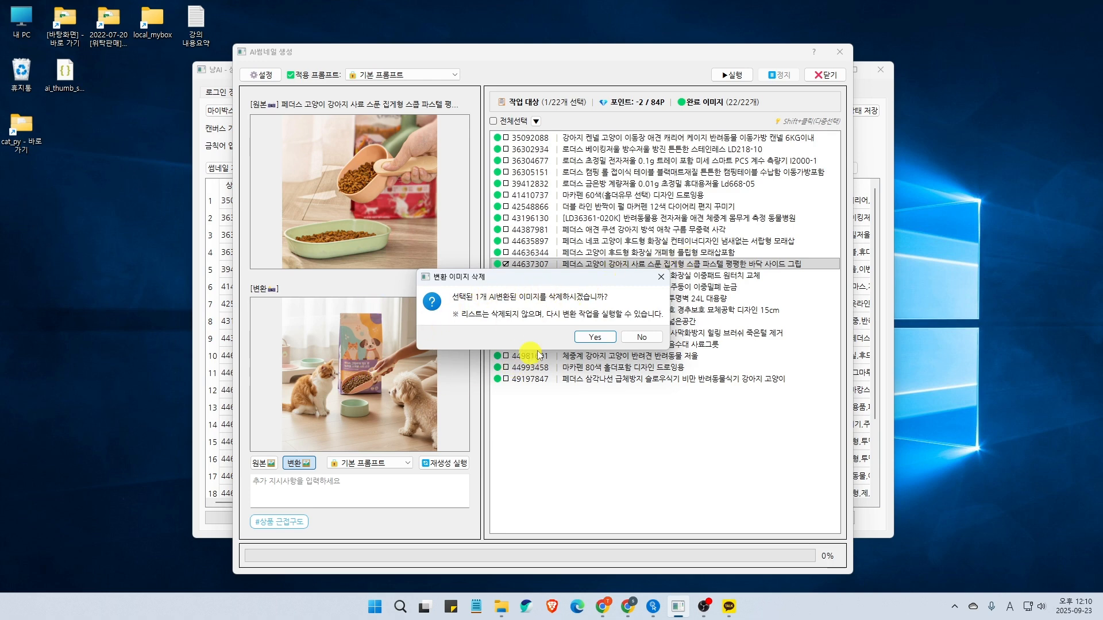
{"action": "left_click", "coordinate": [595, 339]}
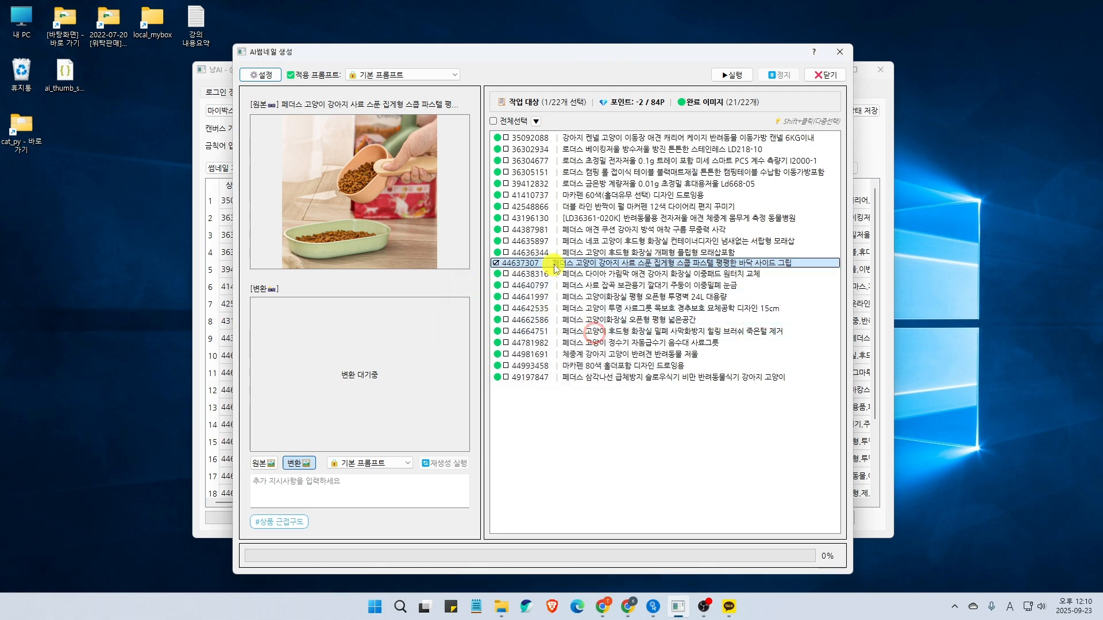
Select the dog toilet with the diamond-shaped screen (44638316) and view its converted image enlarged
{"action": "left_click", "coordinate": [612, 279]}
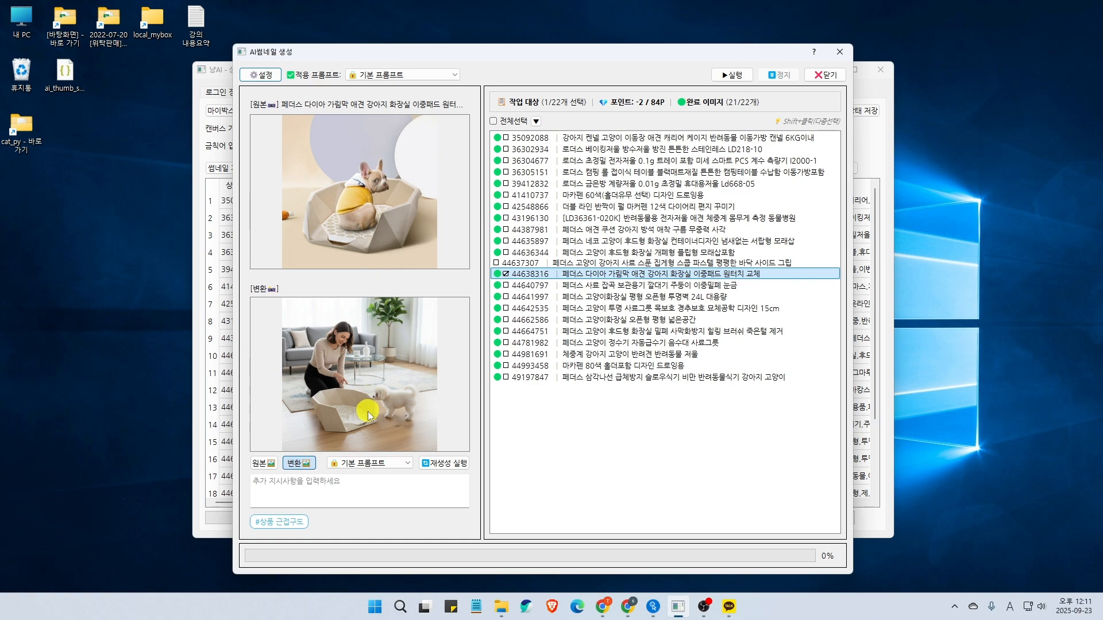
{"action": "left_click", "coordinate": [369, 364]}
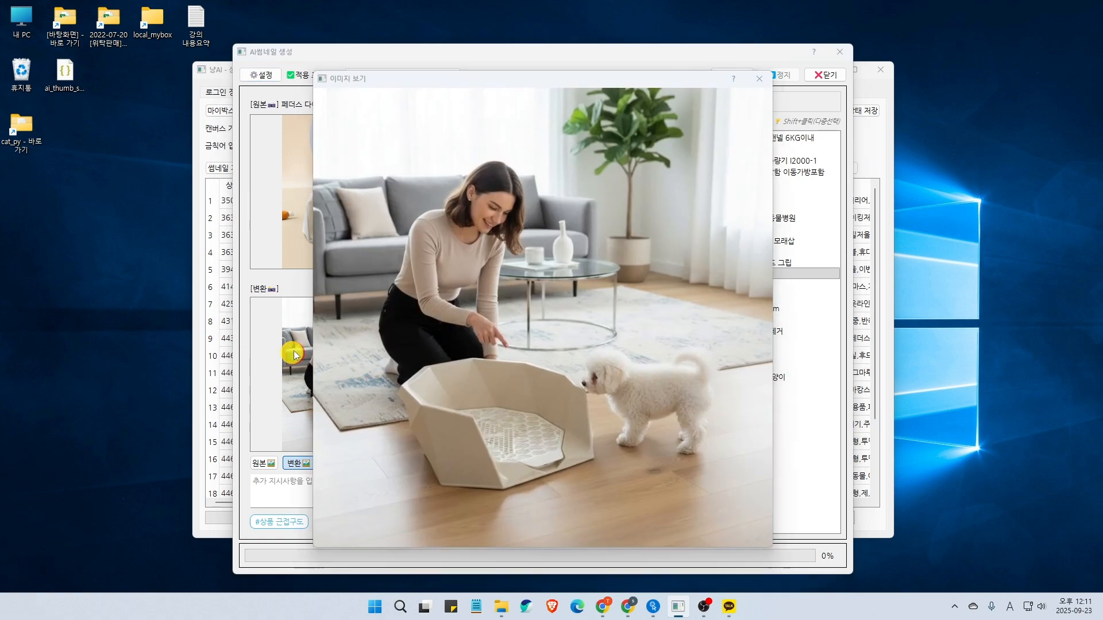
{"action": "left_click", "coordinate": [490, 347]}
Select the feed and grain storage container (44640797), compare it with its original image, and view the converted image enlarged
{"action": "left_click", "coordinate": [603, 286]}
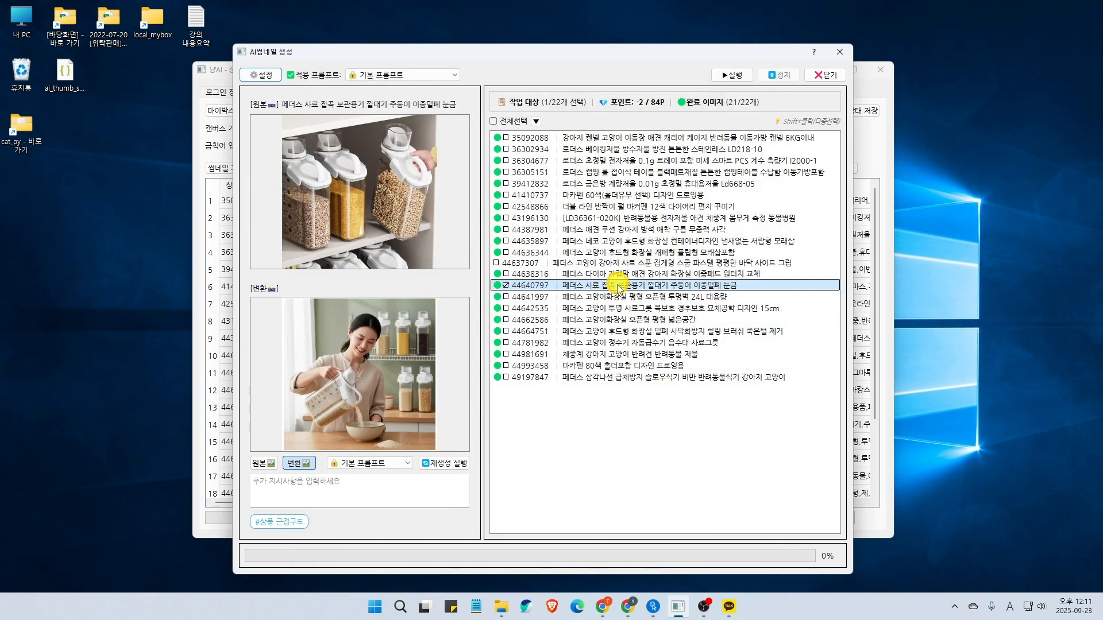
{"action": "left_click", "coordinate": [374, 217]}
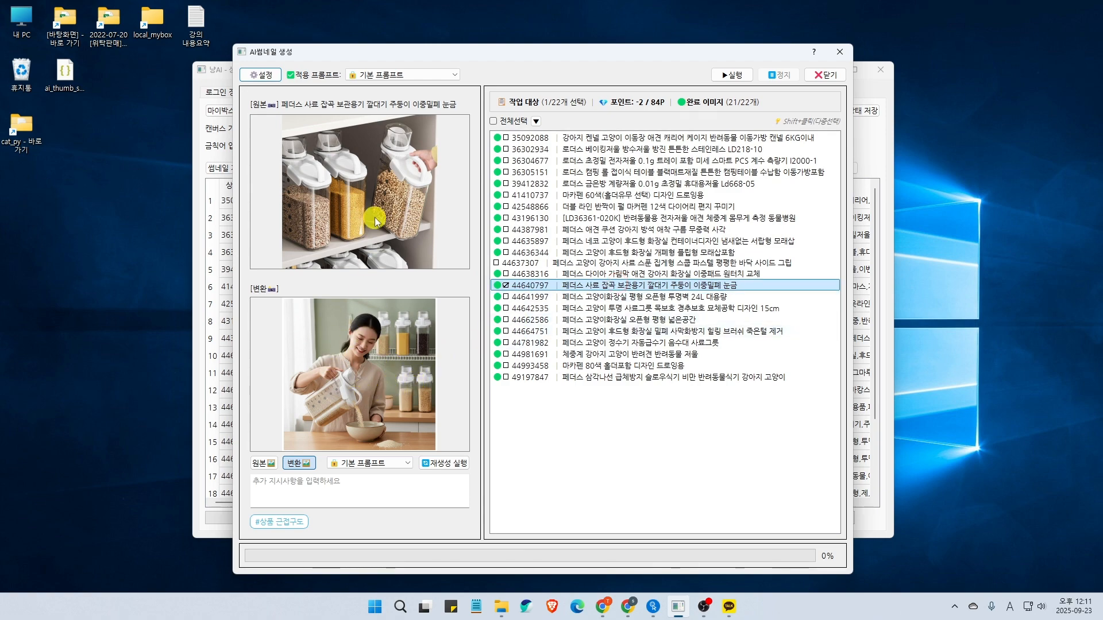
{"action": "left_click", "coordinate": [591, 321]}
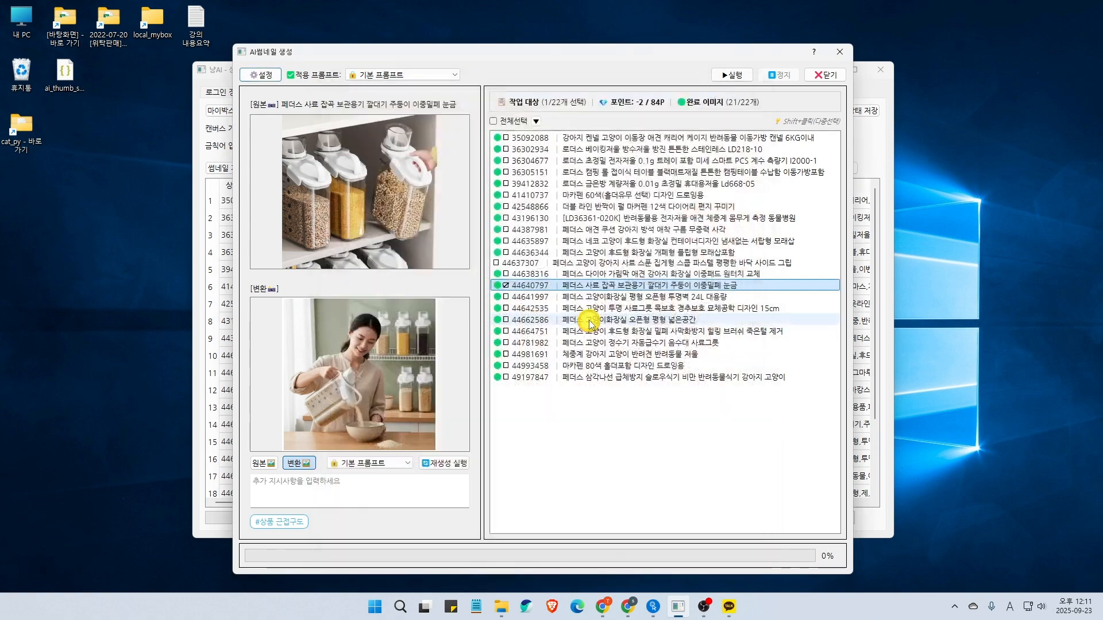
{"action": "left_click", "coordinate": [402, 363]}
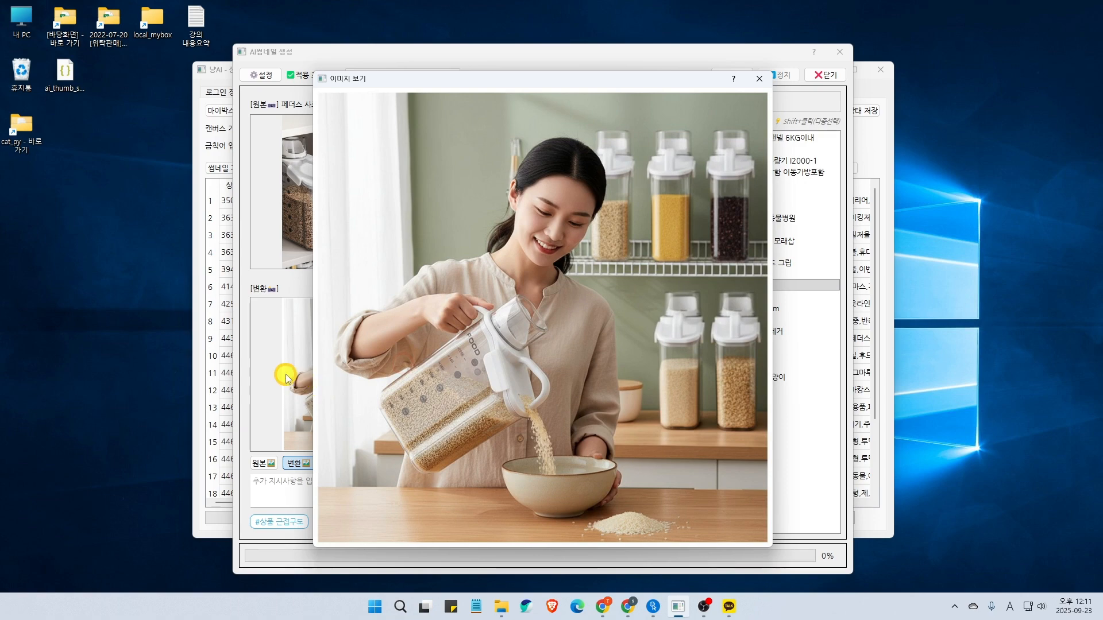
{"action": "left_click", "coordinate": [553, 402]}
Review the 24L transparent-wall litter box, and view the transparent cat food bowl's original and converted images enlarged
{"action": "left_click", "coordinate": [623, 298]}
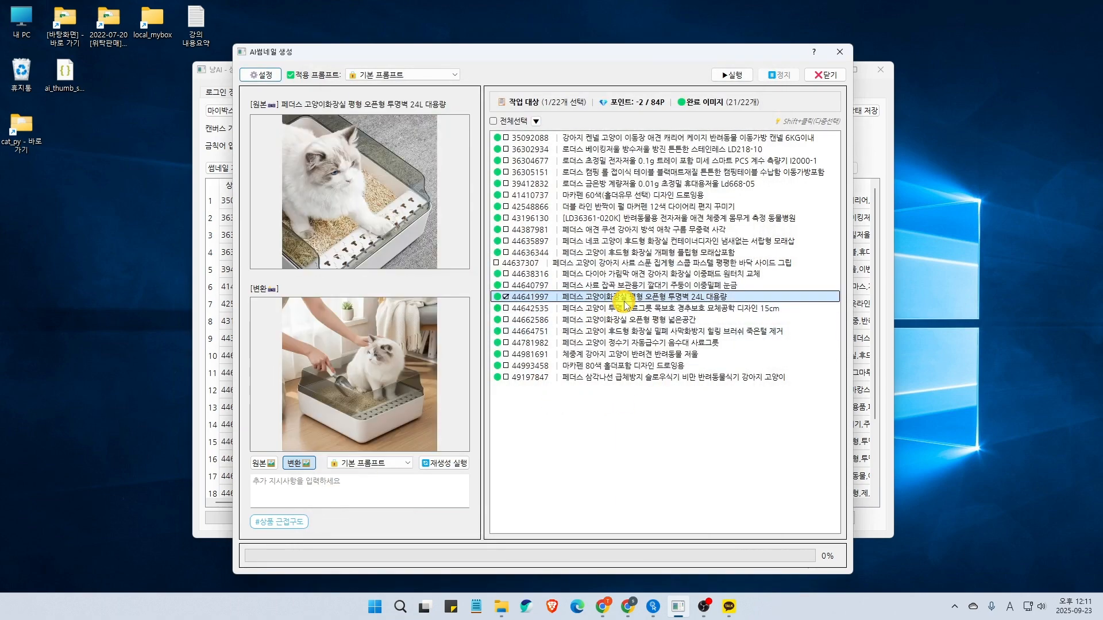
{"action": "left_click", "coordinate": [626, 308]}
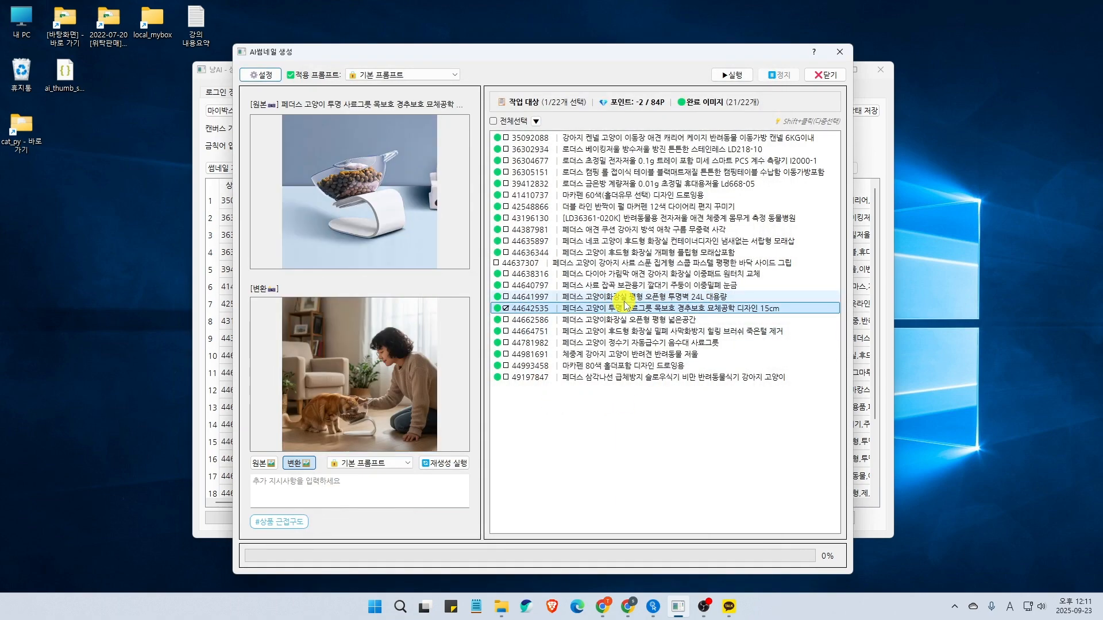
{"action": "left_click", "coordinate": [387, 209]}
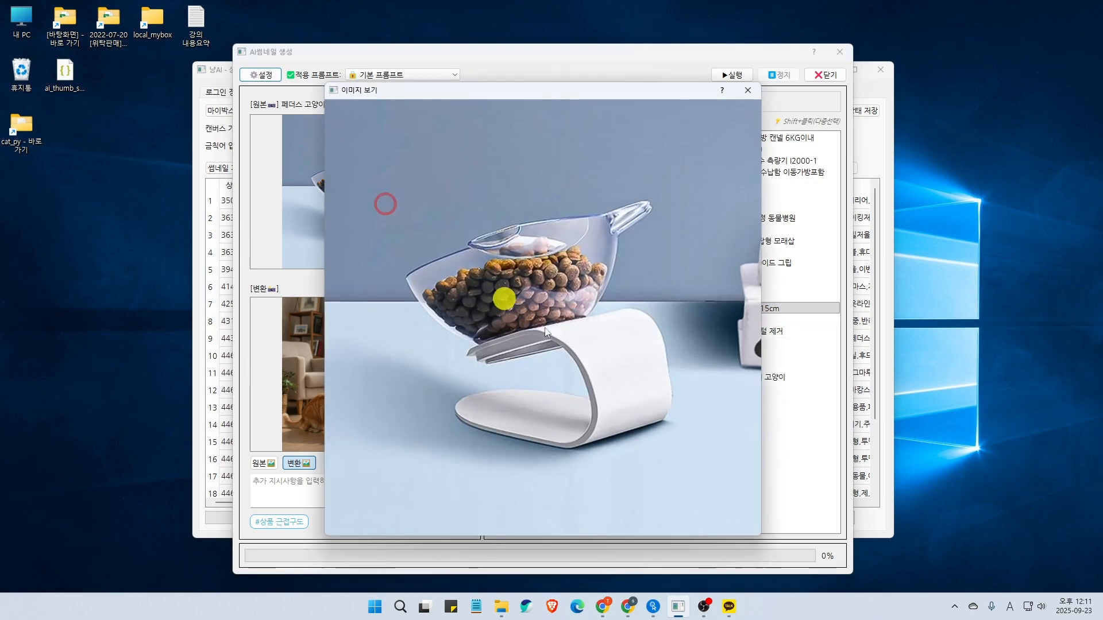
{"action": "left_click", "coordinate": [522, 334]}
{"action": "left_click", "coordinate": [374, 393]}
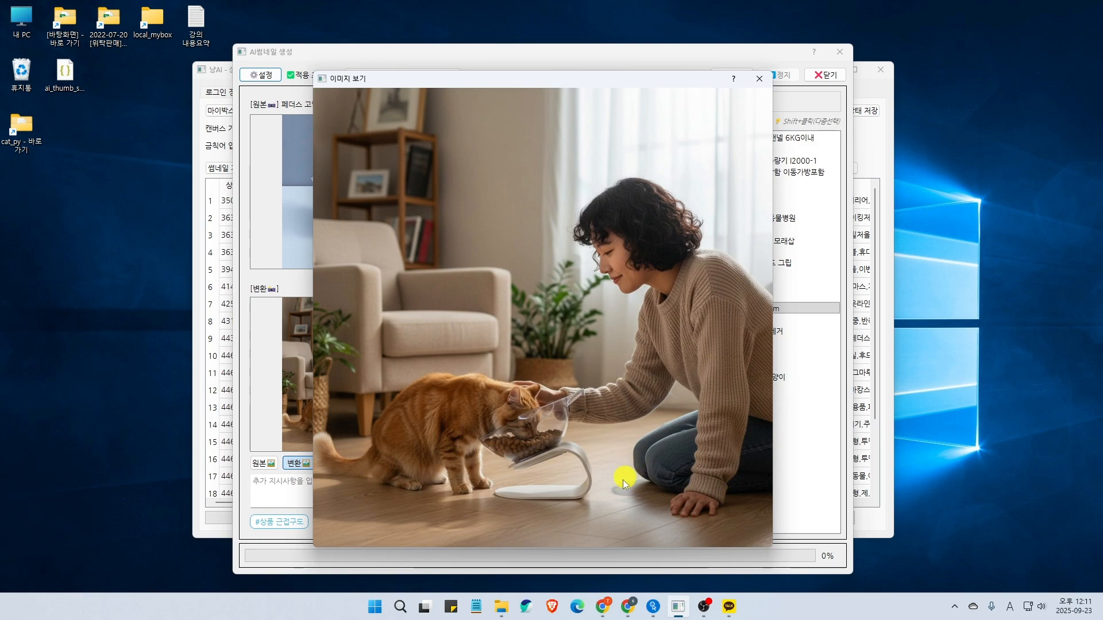
{"action": "left_click", "coordinate": [563, 373]}
Review the open and sealed hooded litter boxes, and view the automatic water dispenser bowl's converted image enlarged beside its original
{"action": "left_click", "coordinate": [615, 319]}
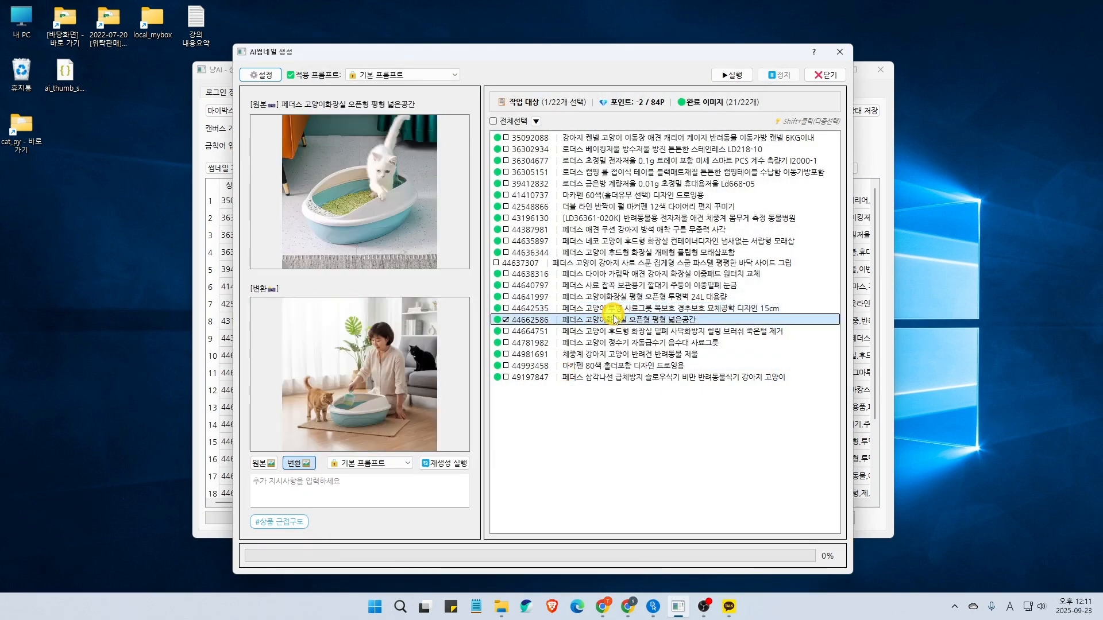
{"action": "key", "text": "Down"}
{"action": "key", "text": "Down"}
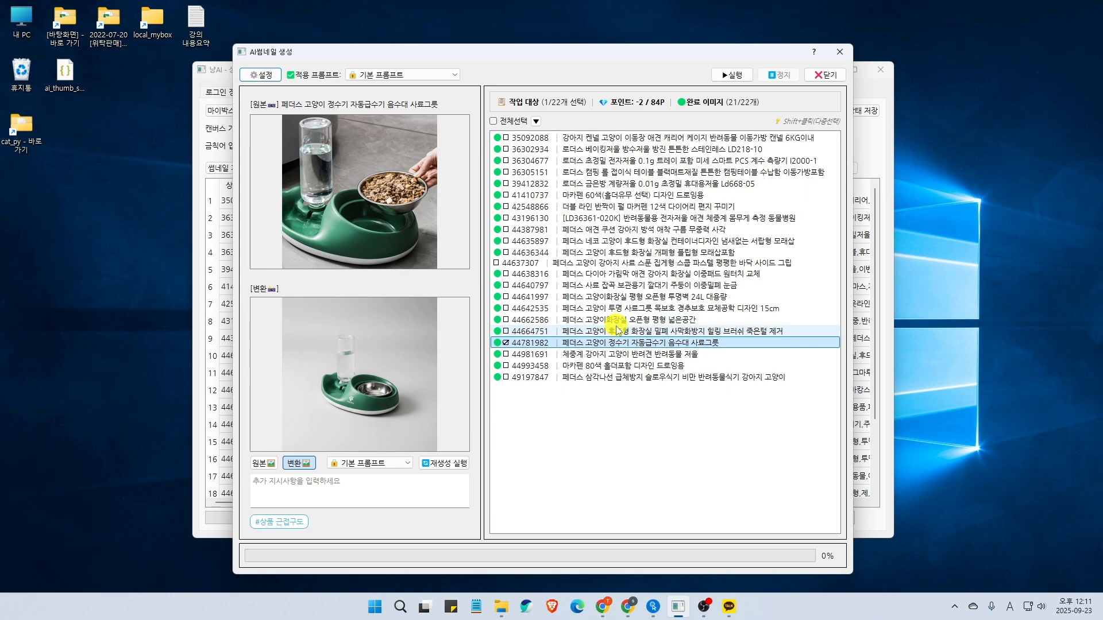
{"action": "left_click", "coordinate": [413, 212]}
{"action": "left_click", "coordinate": [505, 364]}
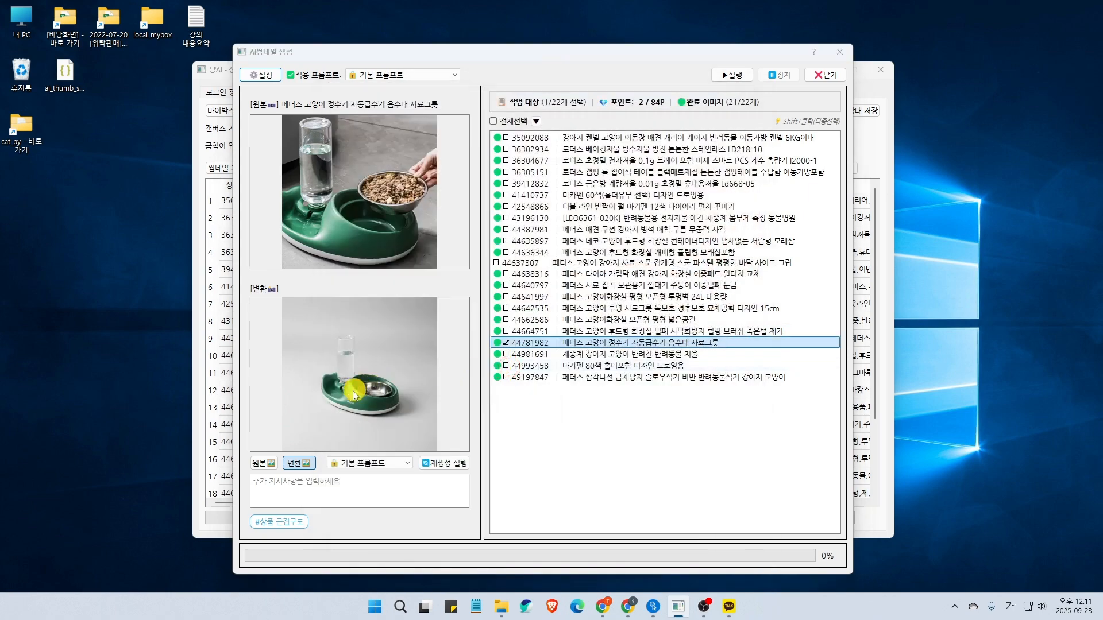
{"action": "left_click", "coordinate": [352, 391]}
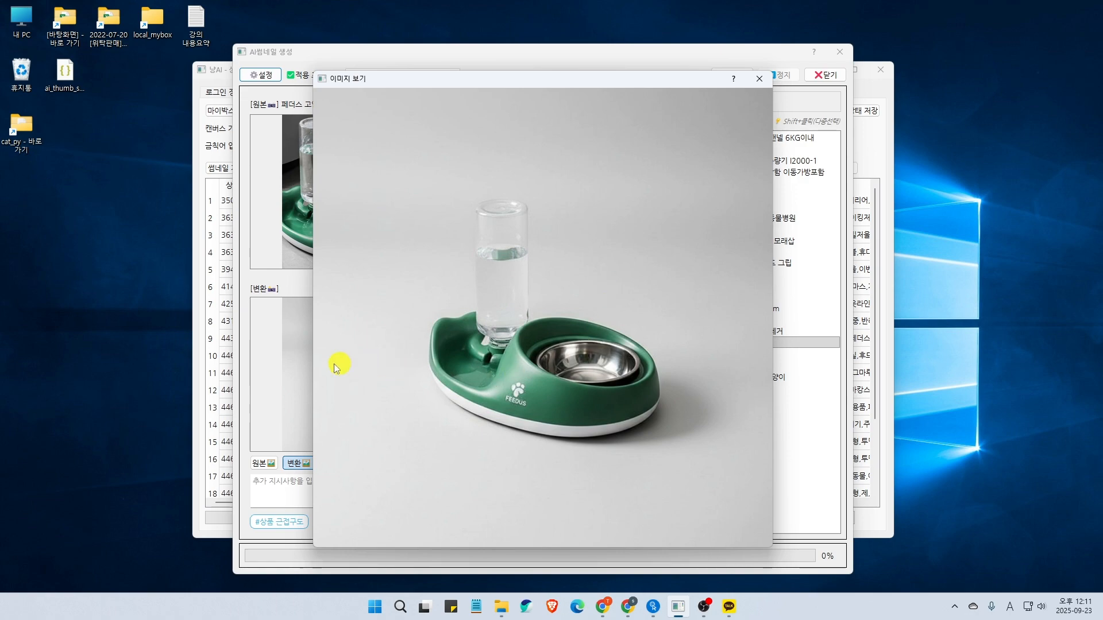
{"action": "left_click", "coordinate": [453, 339]}
Compare the original and converted images of the 80-color marker set, the pet weighing scale and the triangular spiral slow-feeder bowl
{"action": "left_click", "coordinate": [608, 362]}
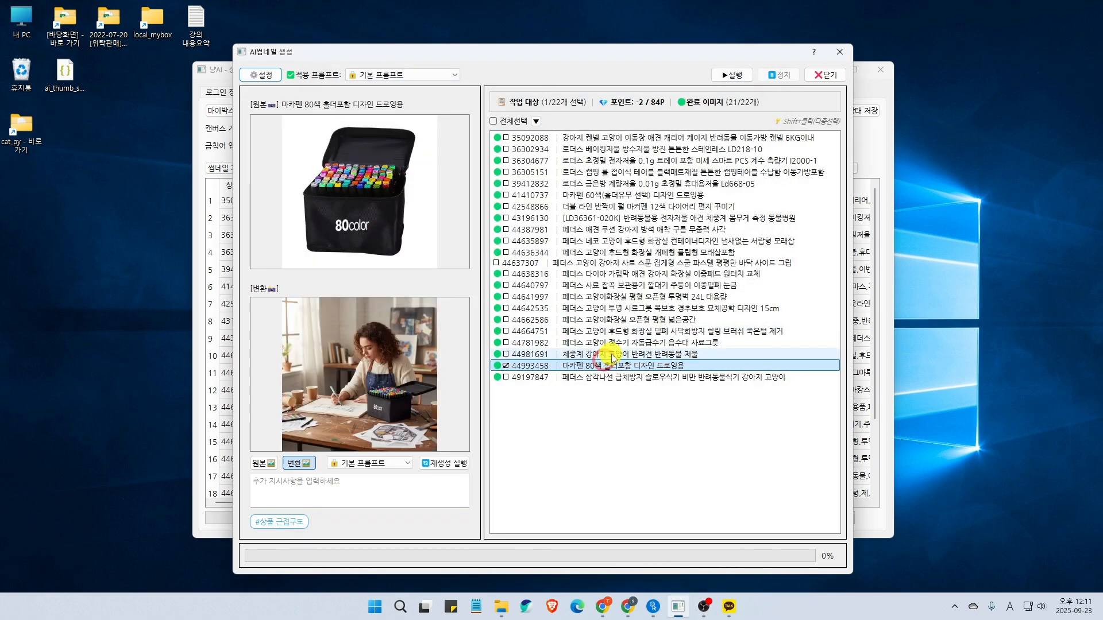
{"action": "left_click", "coordinate": [612, 354]}
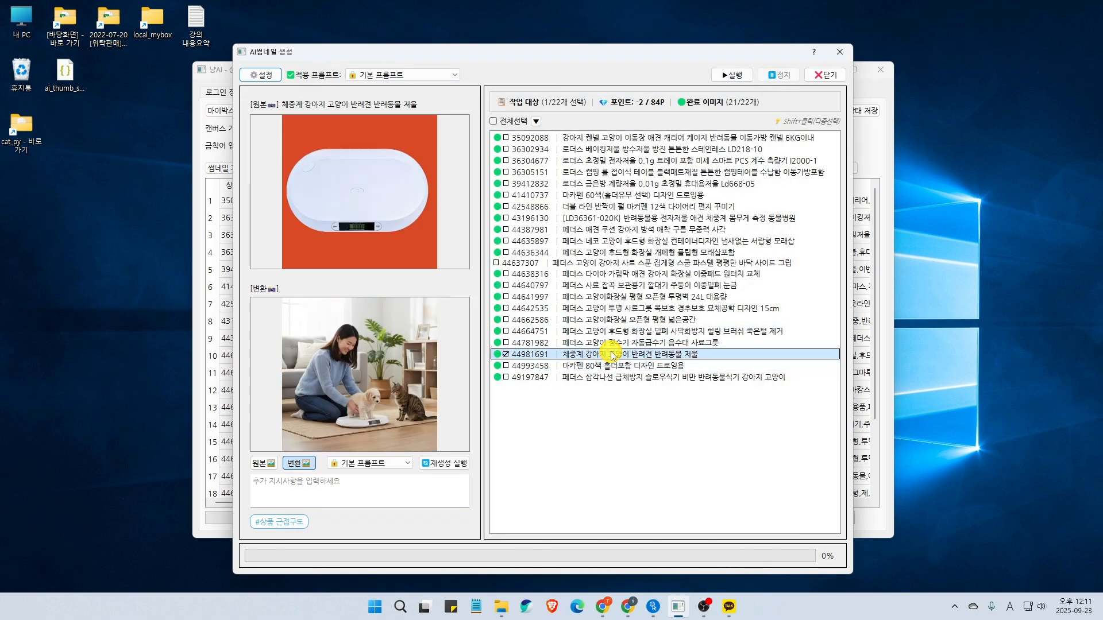
{"action": "key", "text": "Down"}
{"action": "key", "text": "Down"}
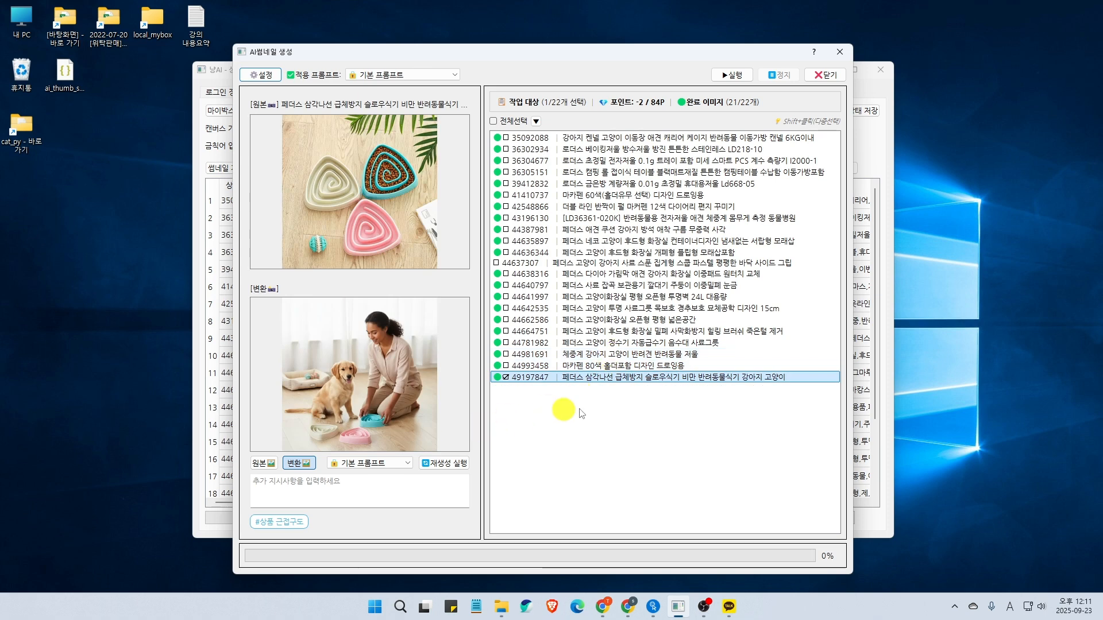
Close the AI thumbnail generator and load the pet food scoop's product page (44637307) in the Web Capture window for thumbnail processing
{"action": "left_click", "coordinate": [580, 263]}
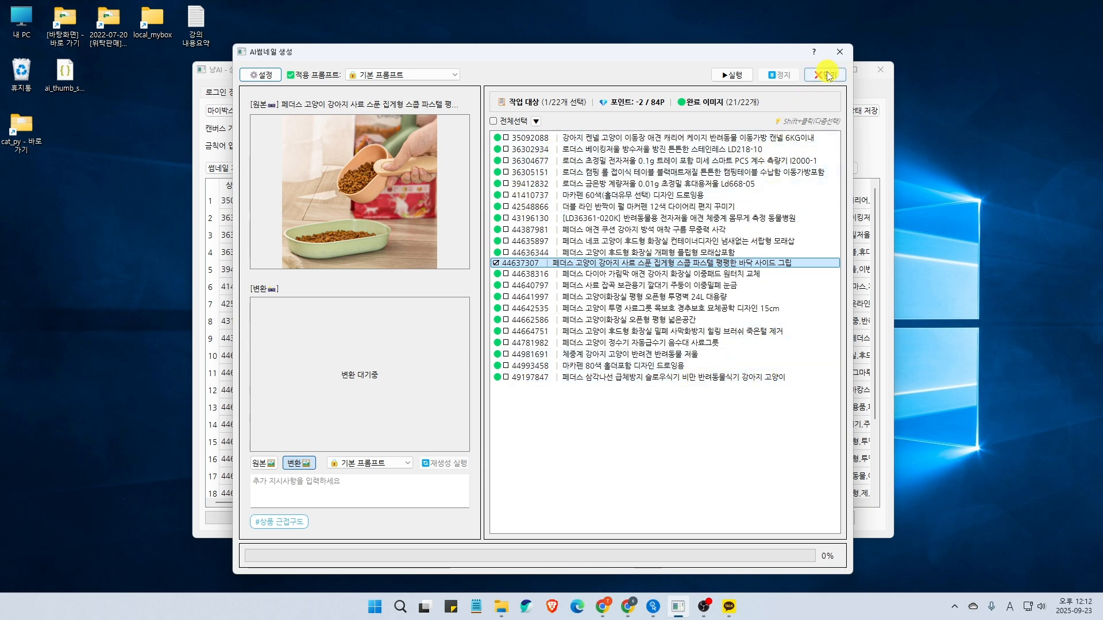
{"action": "left_click", "coordinate": [840, 54]}
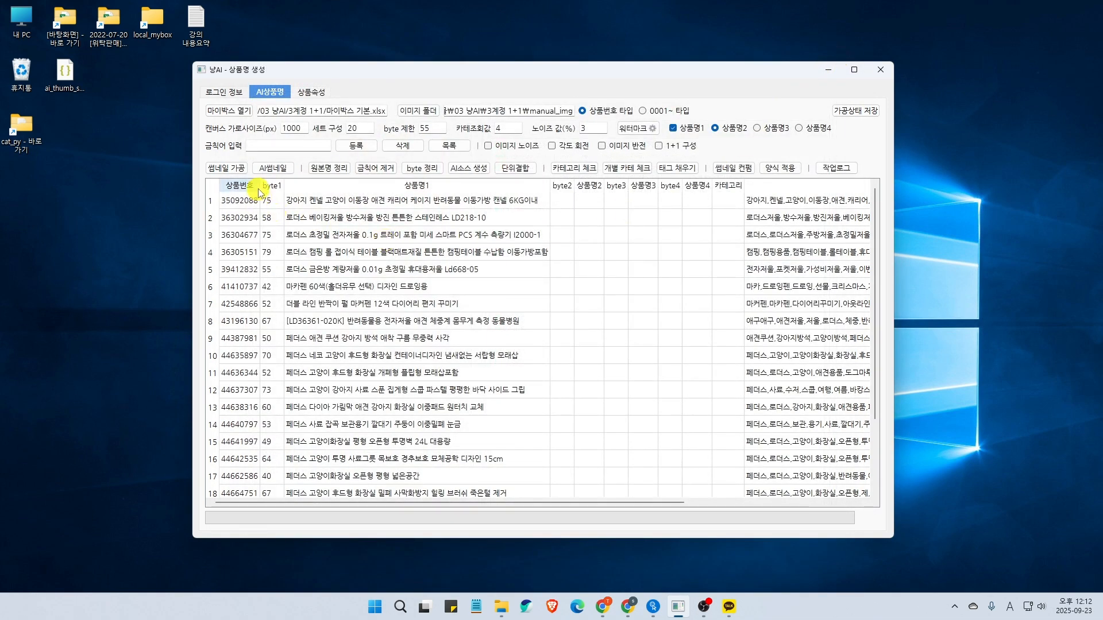
{"action": "left_click", "coordinate": [226, 171]}
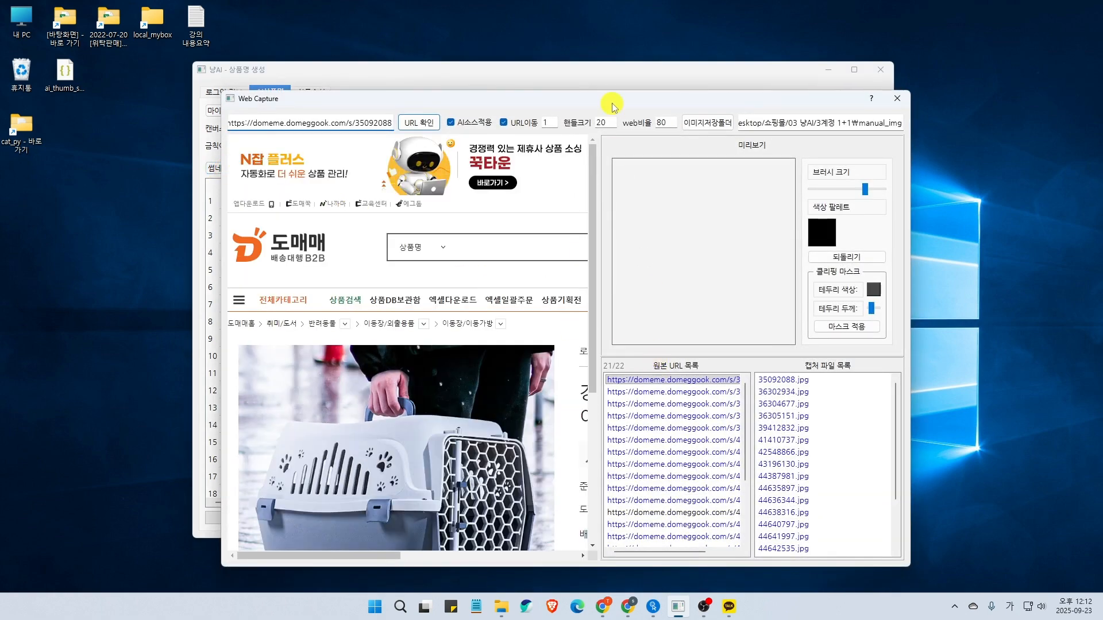
{"action": "left_click_drag", "start_coordinate": [566, 100], "coordinate": [553, 48]}
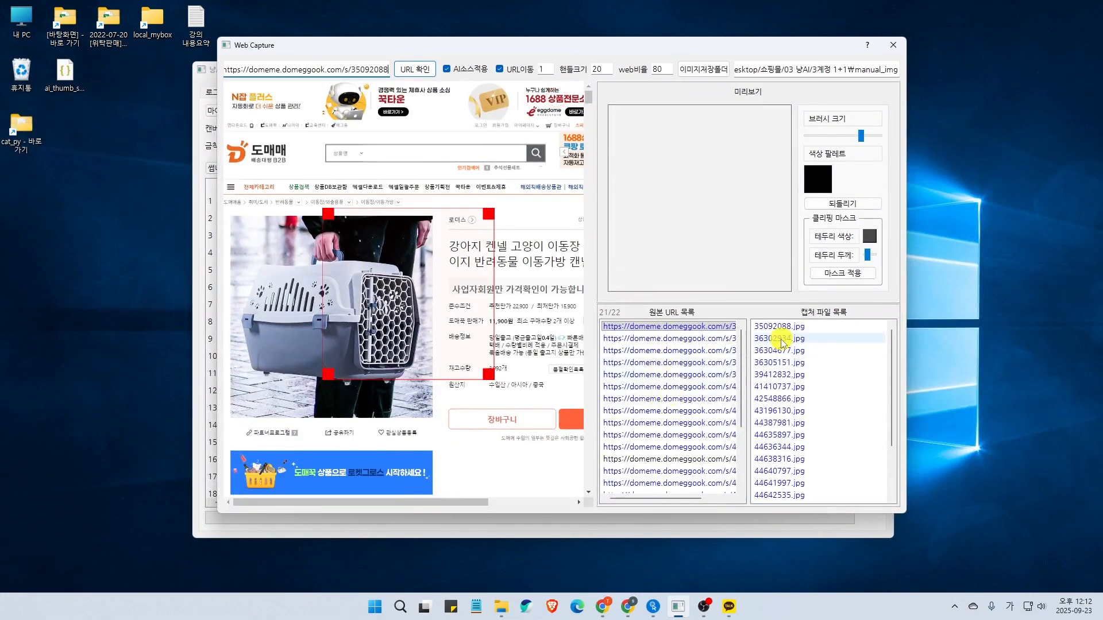
{"action": "scroll", "coordinate": [783, 345], "scroll_direction": "down", "scroll_amount": 2}
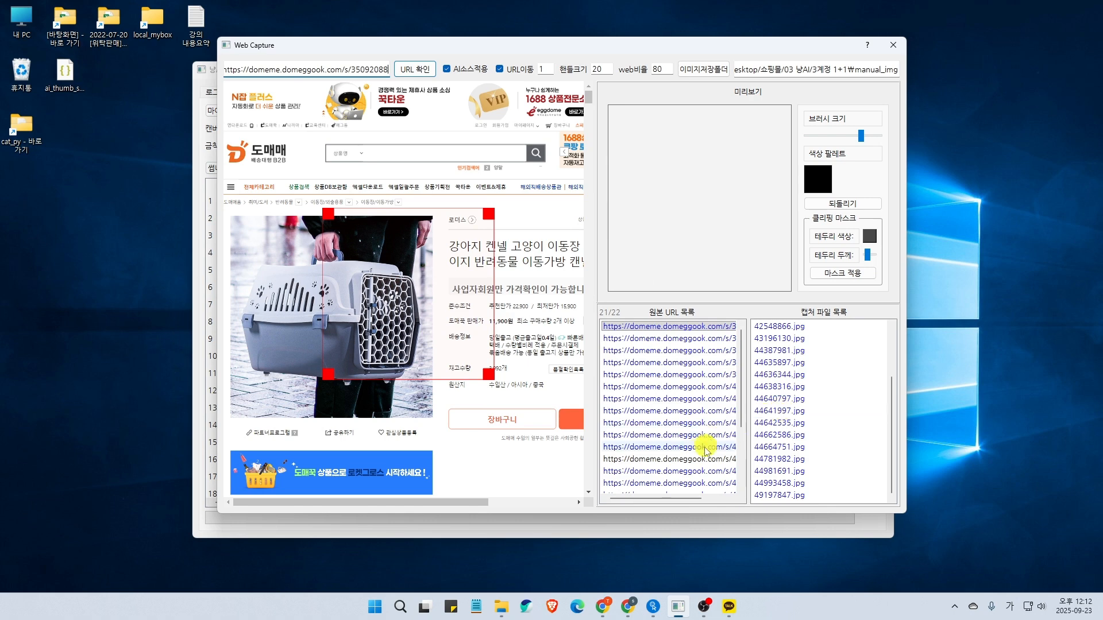
{"action": "left_click", "coordinate": [673, 460]}
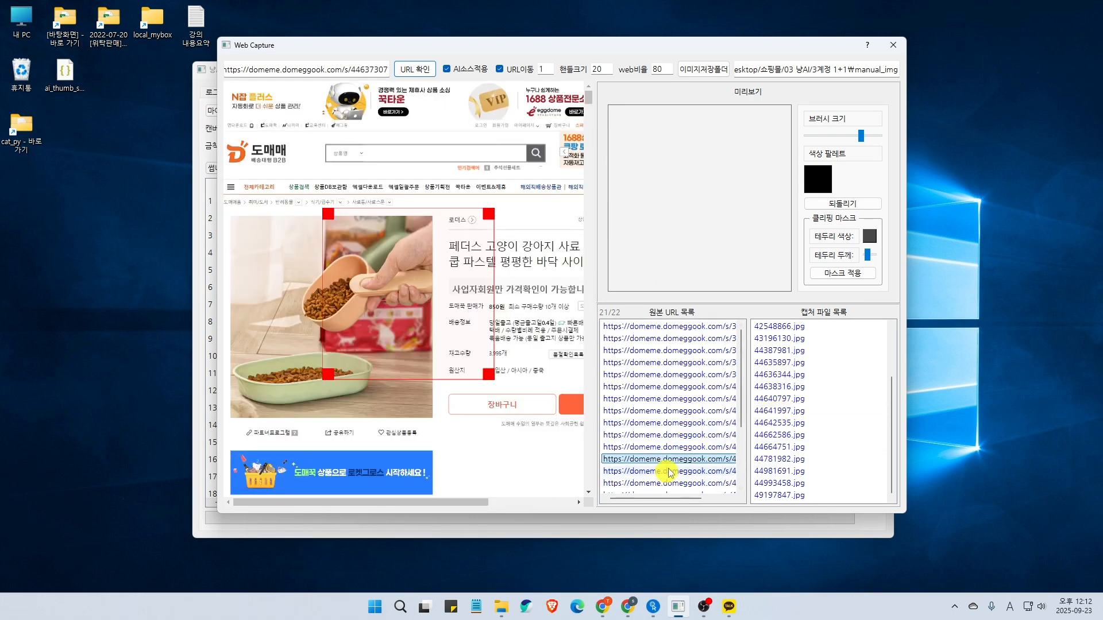
Position and enlarge the capture frame around the scoop and food container in the product page's 손쉬운 정량 배급 section
{"action": "scroll", "coordinate": [669, 466], "scroll_direction": "down", "scroll_amount": 3}
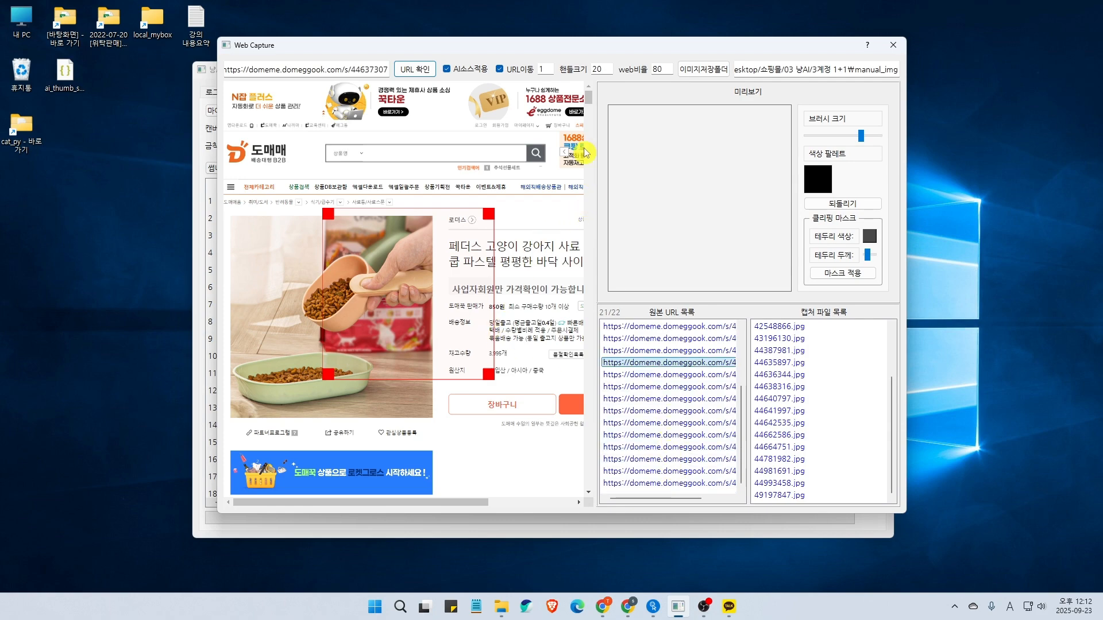
{"action": "scroll", "coordinate": [512, 270], "scroll_direction": "down", "scroll_amount": 10}
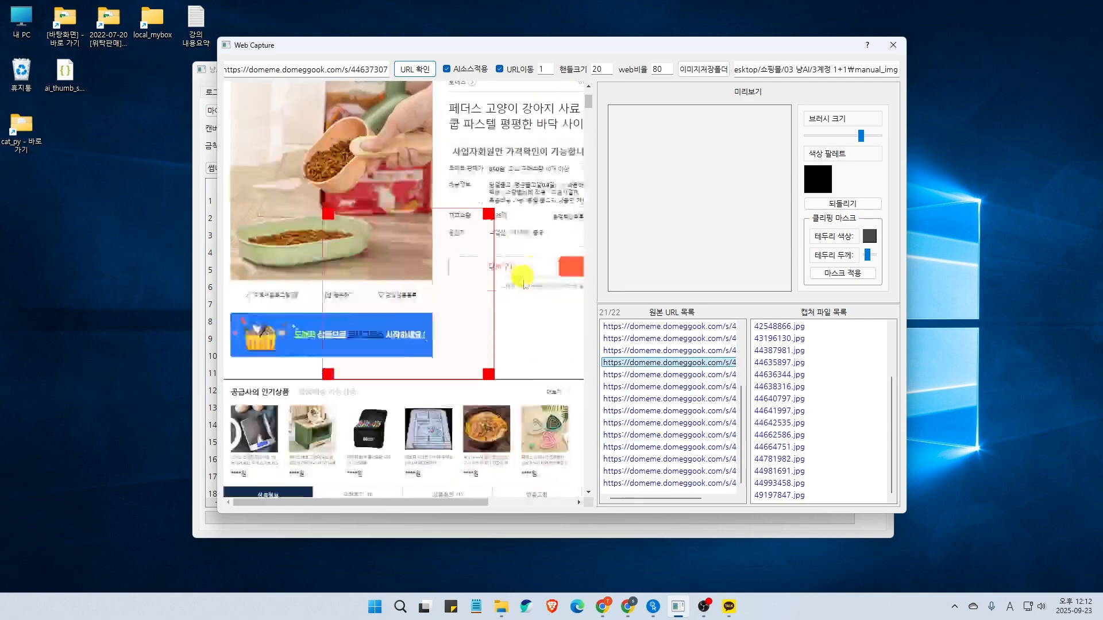
{"action": "scroll", "coordinate": [512, 270], "scroll_direction": "up", "scroll_amount": 2}
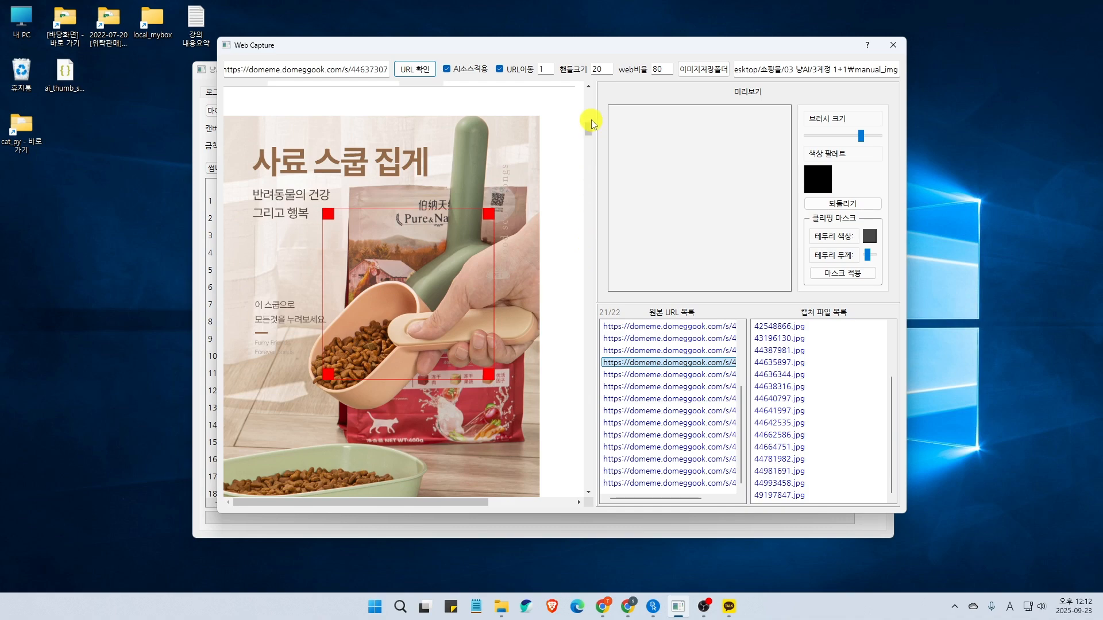
{"action": "scroll", "coordinate": [508, 184], "scroll_direction": "down", "scroll_amount": 1}
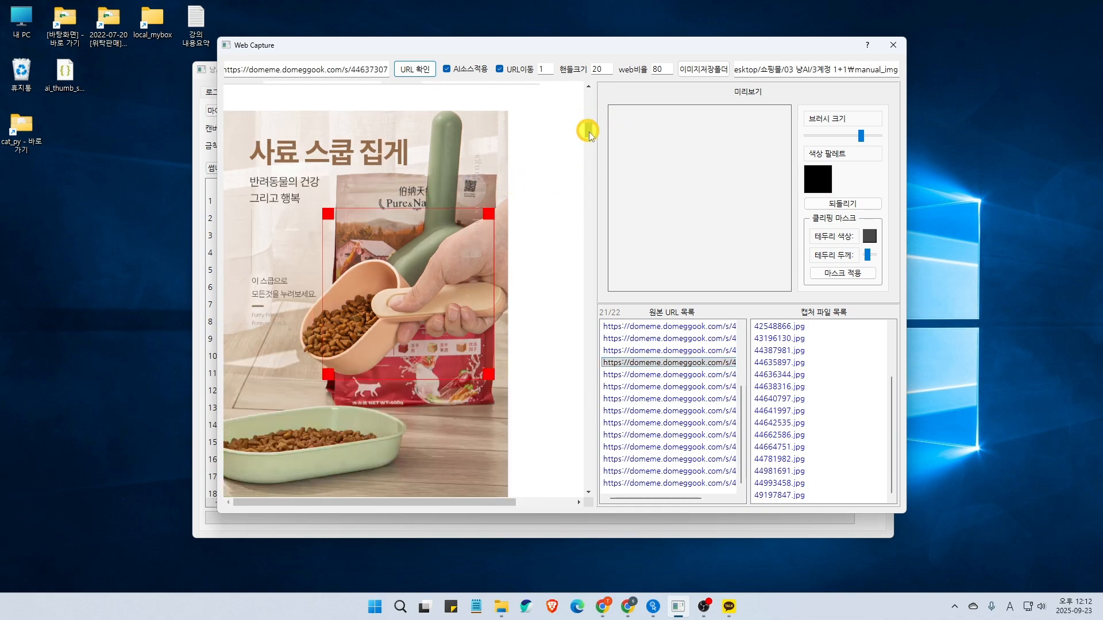
{"action": "left_click_drag", "start_coordinate": [586, 131], "coordinate": [591, 161]}
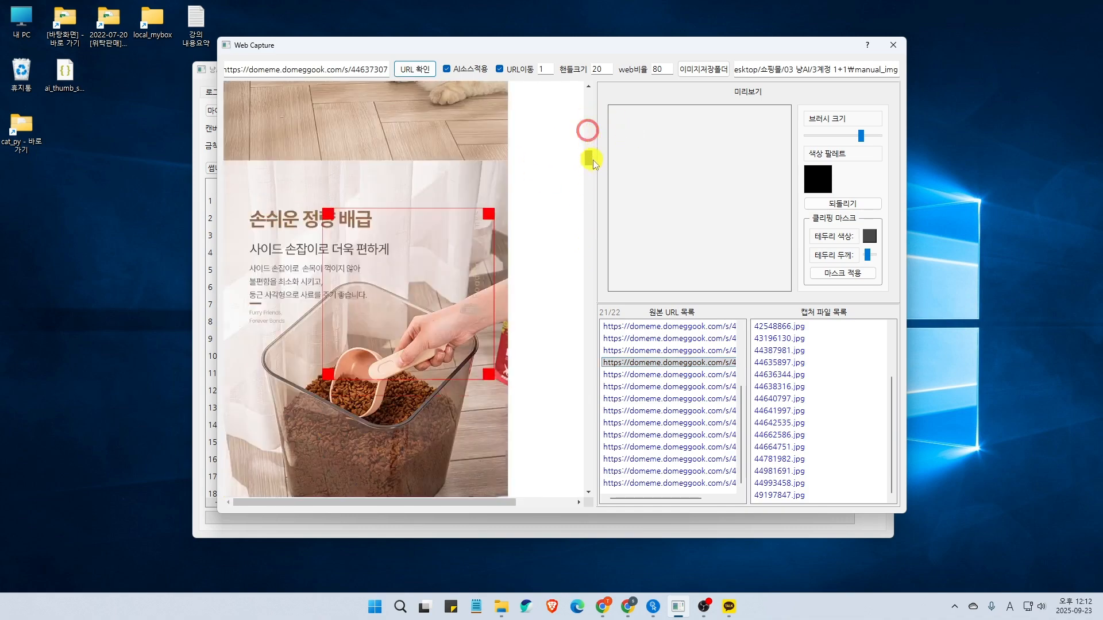
{"action": "left_click_drag", "start_coordinate": [409, 298], "coordinate": [330, 314]}
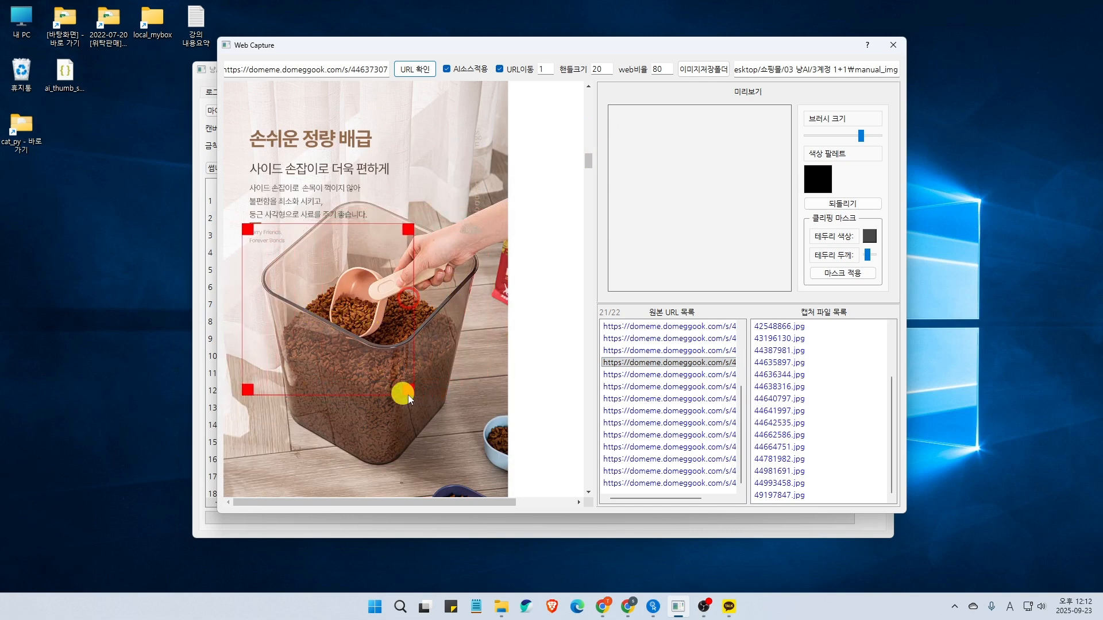
{"action": "left_click_drag", "start_coordinate": [418, 397], "coordinate": [472, 456]}
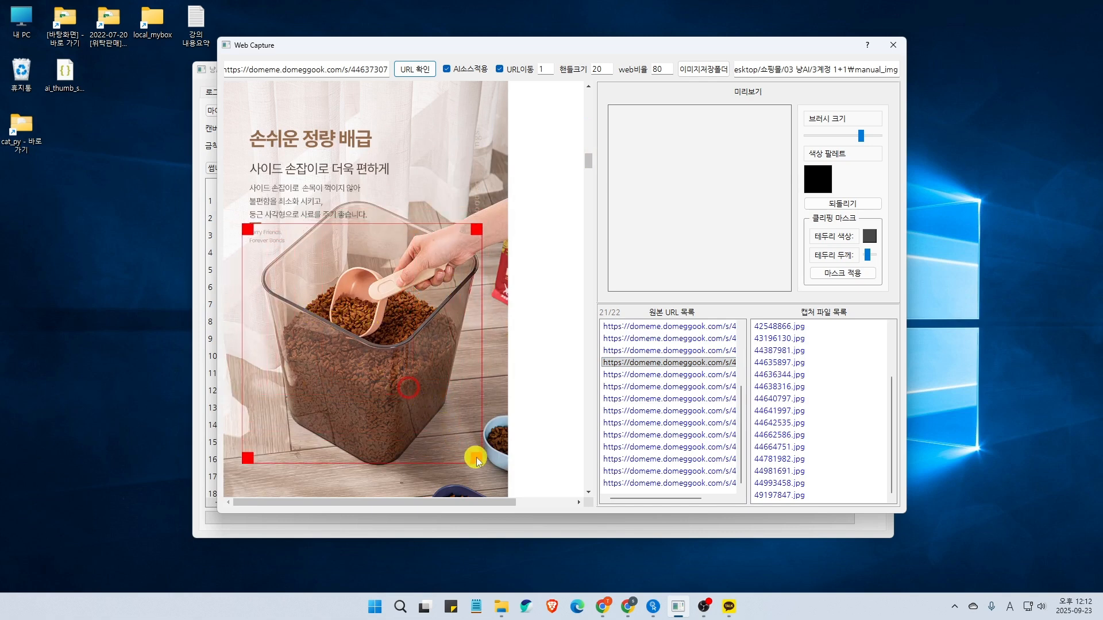
{"action": "left_click", "coordinate": [423, 397]}
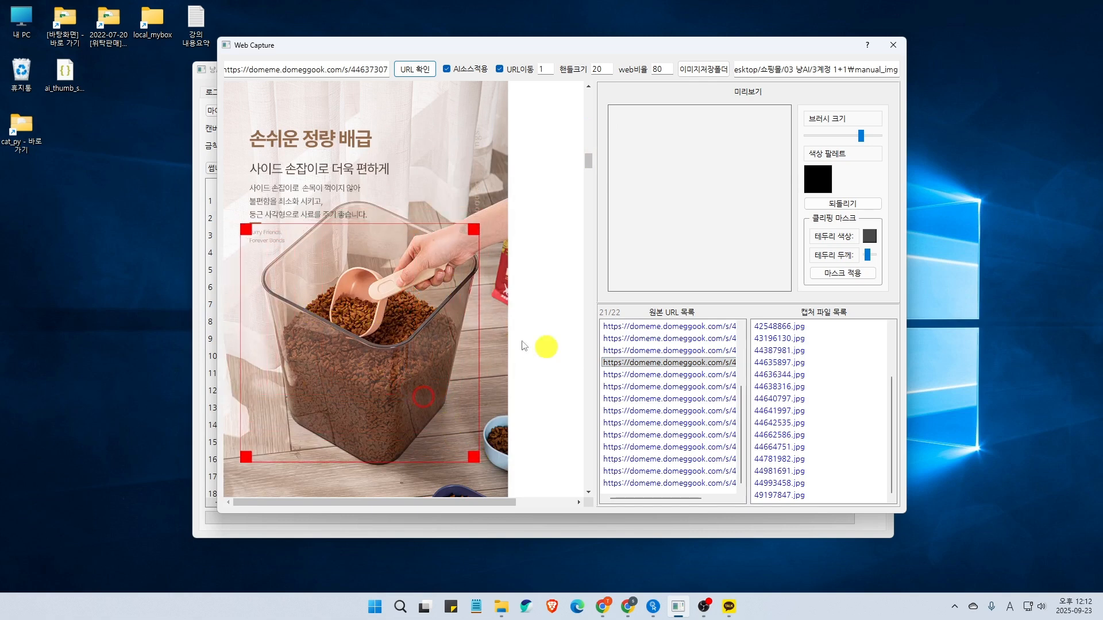
Capture the framed scoop and food container image for product 44637307 and close the Web Capture window
{"action": "left_click", "coordinate": [471, 298]}
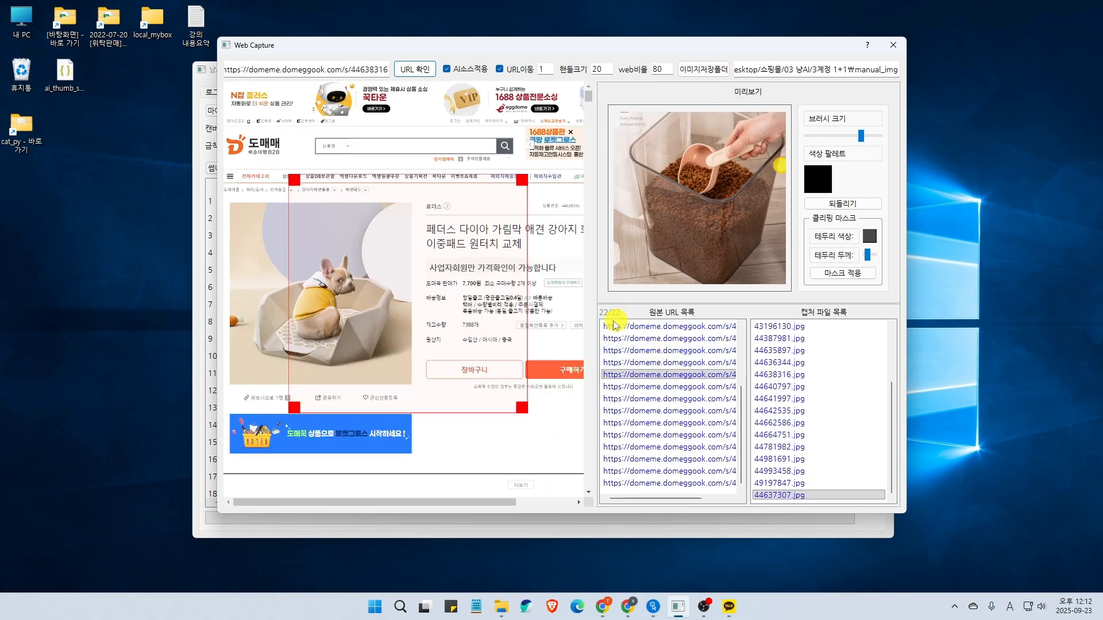
{"action": "left_click", "coordinate": [894, 45]}
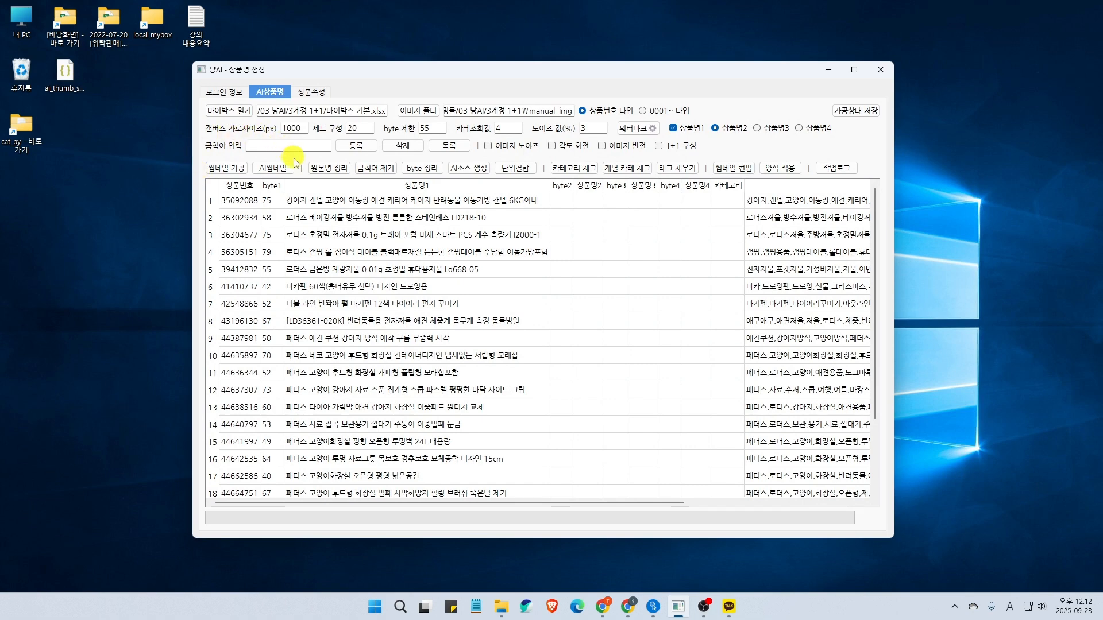
Remove the registered banned words from the product names, review the removal report and close it
{"action": "left_click", "coordinate": [325, 217]}
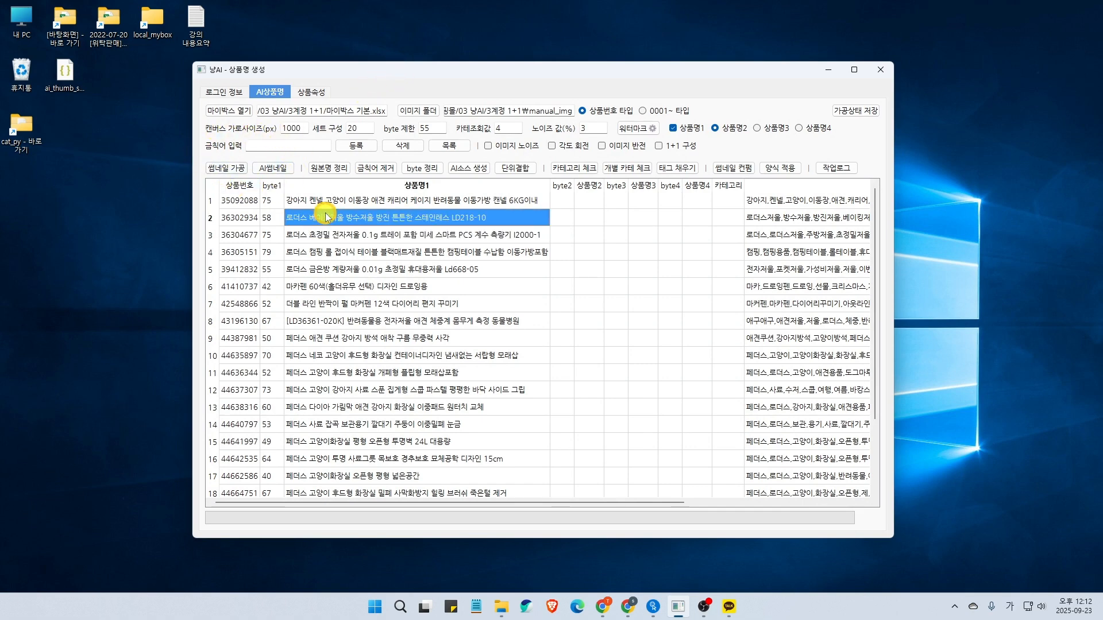
{"action": "scroll", "coordinate": [343, 319], "scroll_direction": "down", "scroll_amount": 2}
{"action": "scroll", "coordinate": [346, 332], "scroll_direction": "up", "scroll_amount": 2}
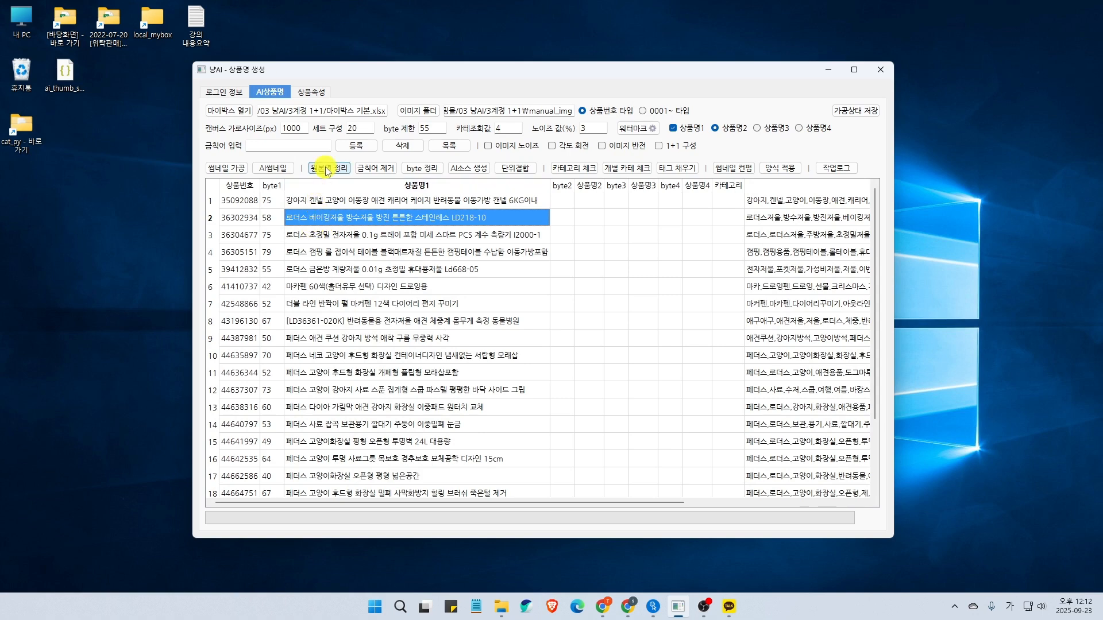
{"action": "left_click", "coordinate": [379, 170]}
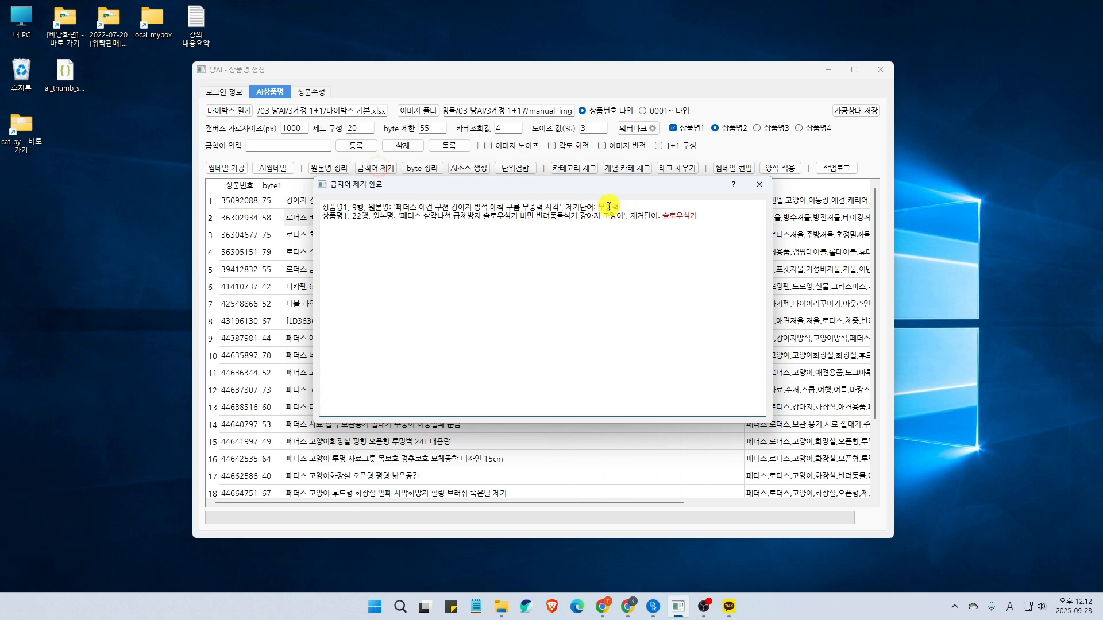
{"action": "left_click", "coordinate": [678, 224]}
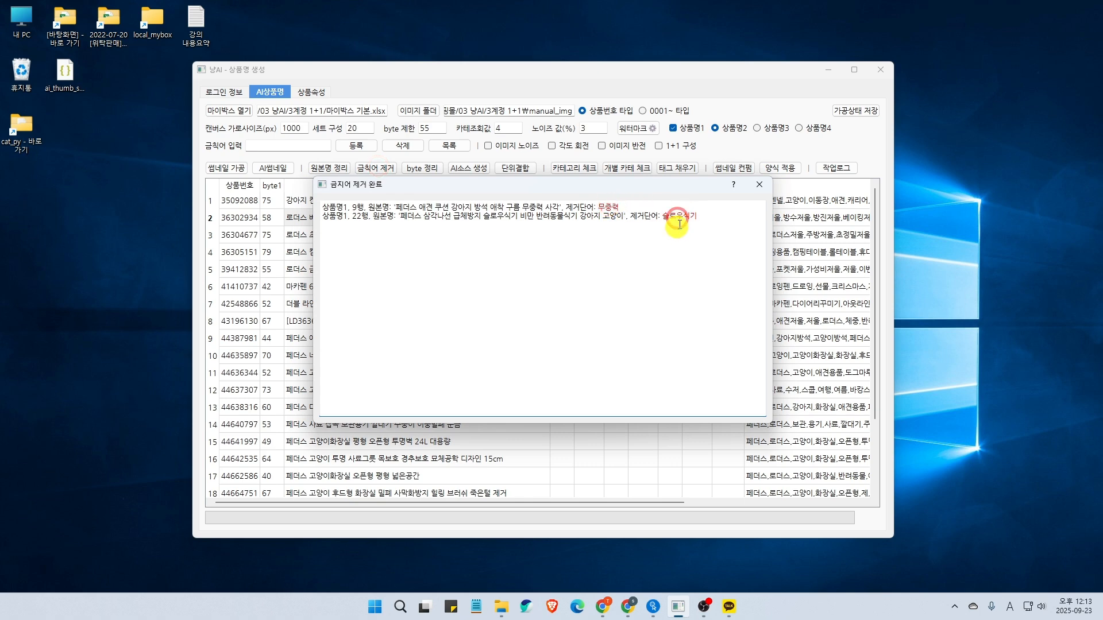
{"action": "left_click", "coordinate": [646, 224]}
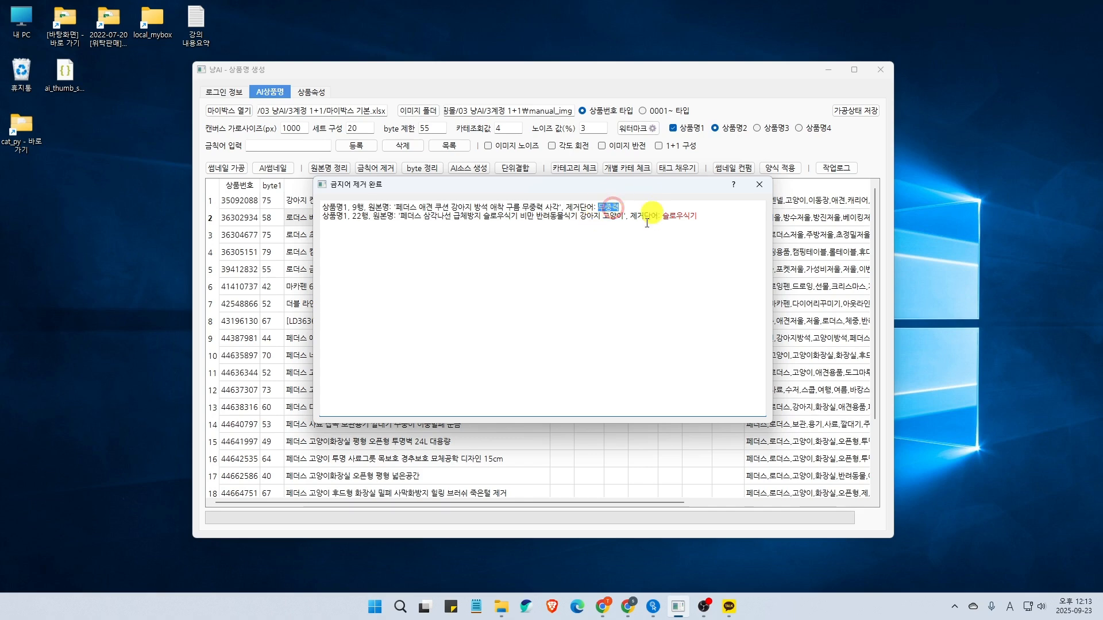
{"action": "left_click", "coordinate": [617, 209]}
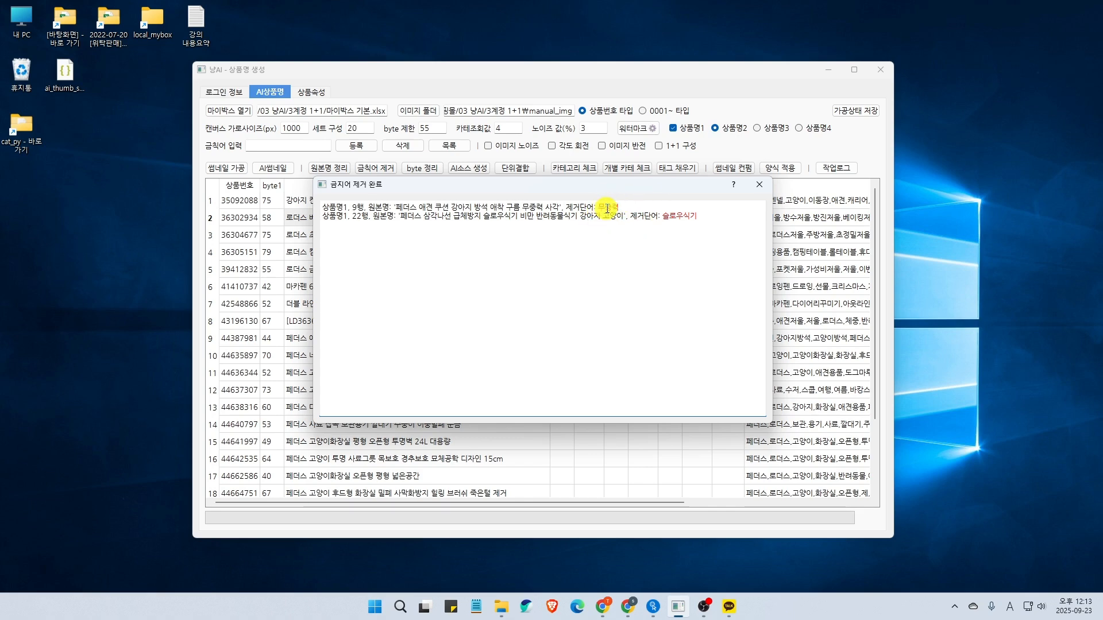
{"action": "left_click", "coordinate": [759, 184]}
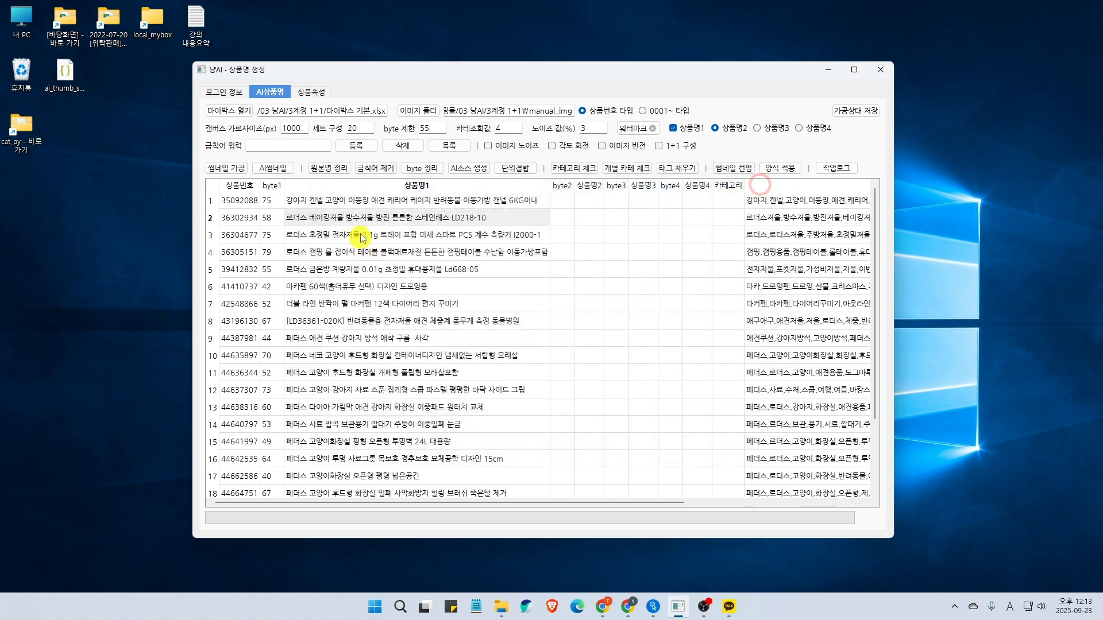
Examine the product names in the 상품명1 column for leading brand words that should not be kept
{"action": "left_click", "coordinate": [368, 200]}
{"action": "left_click", "coordinate": [348, 219]}
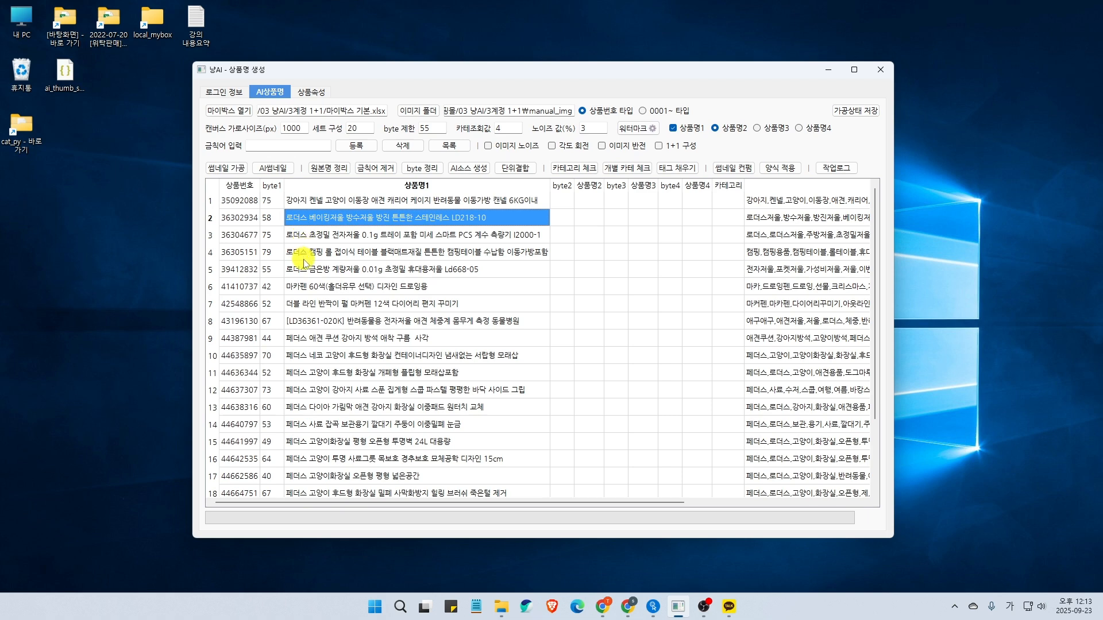
{"action": "left_click", "coordinate": [305, 235]}
{"action": "left_click", "coordinate": [306, 222]}
{"action": "left_click", "coordinate": [307, 221]}
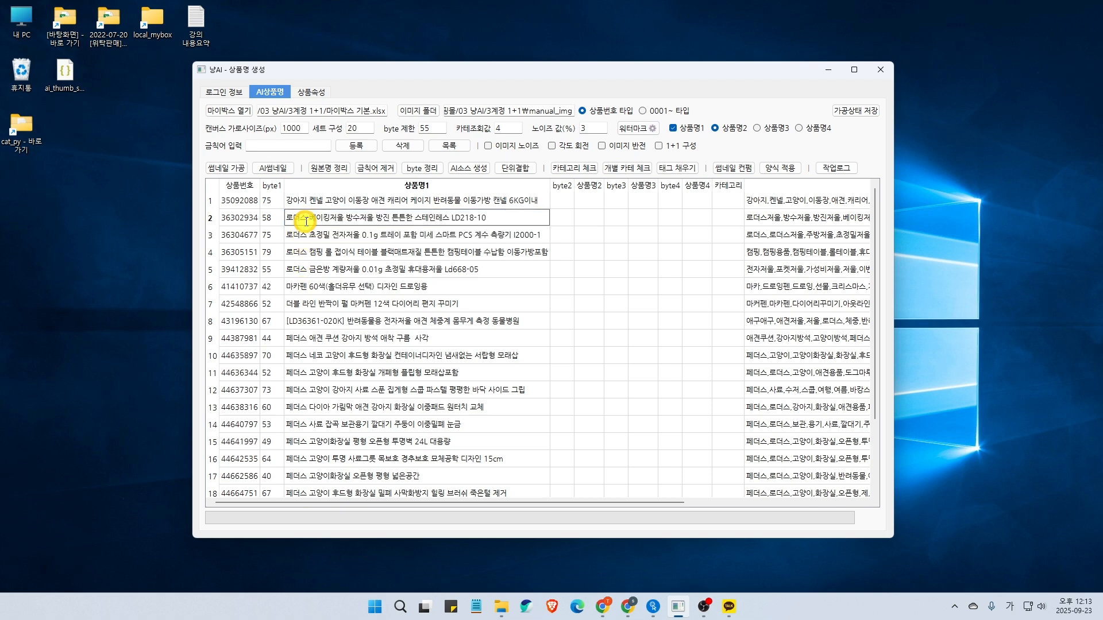
{"action": "left_click", "coordinate": [300, 238]}
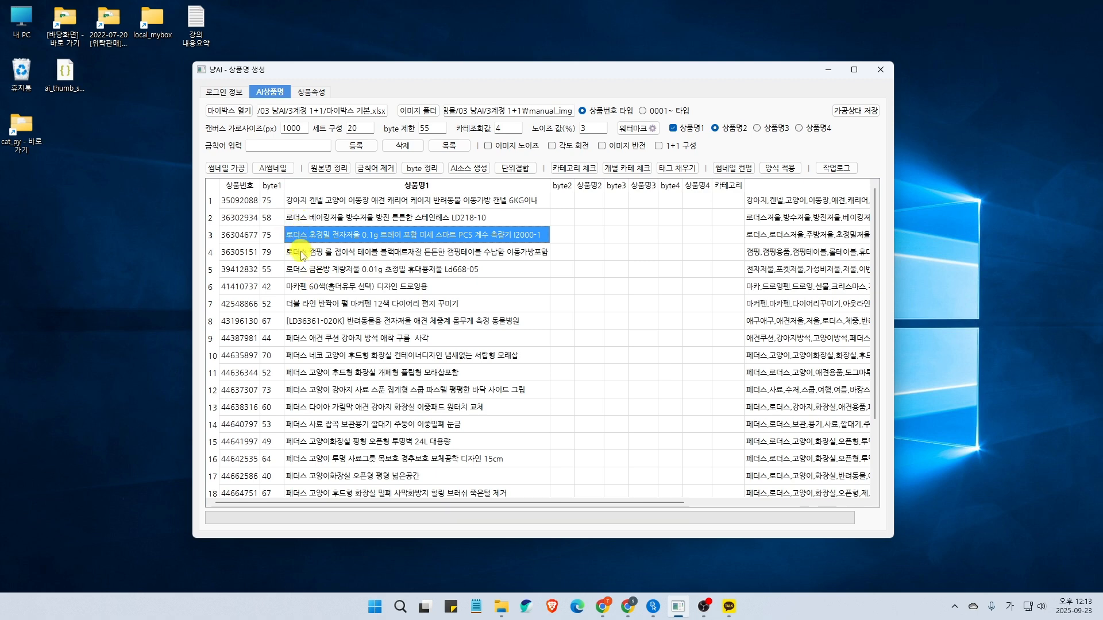
{"action": "scroll", "coordinate": [332, 335], "scroll_direction": "down", "scroll_amount": 1}
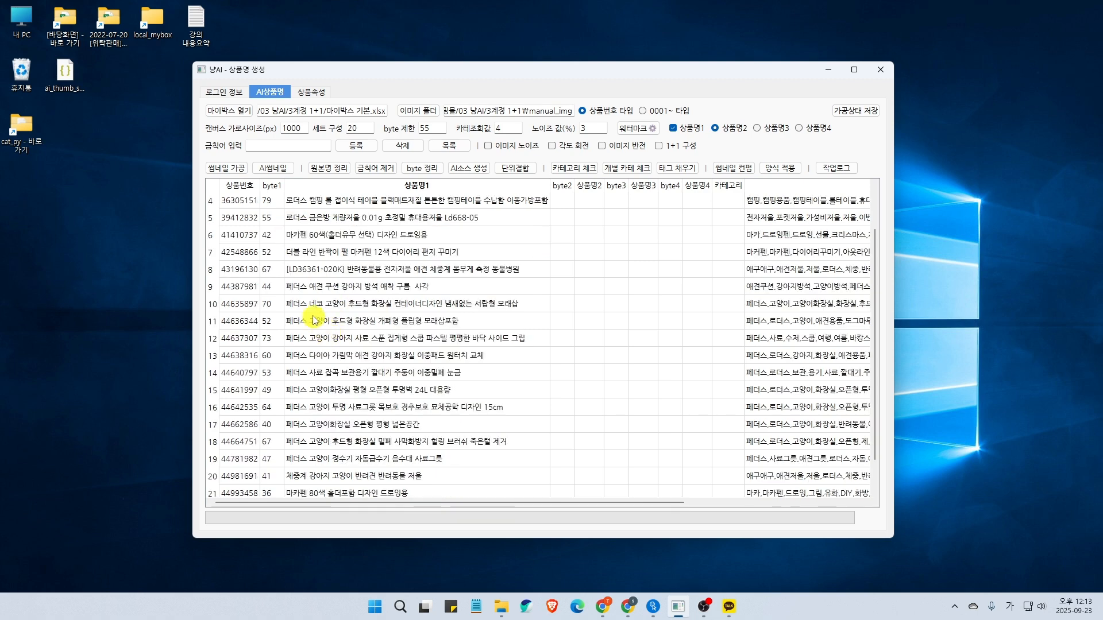
{"action": "left_click", "coordinate": [299, 287]}
{"action": "left_click", "coordinate": [298, 316]}
{"action": "left_click", "coordinate": [301, 334]}
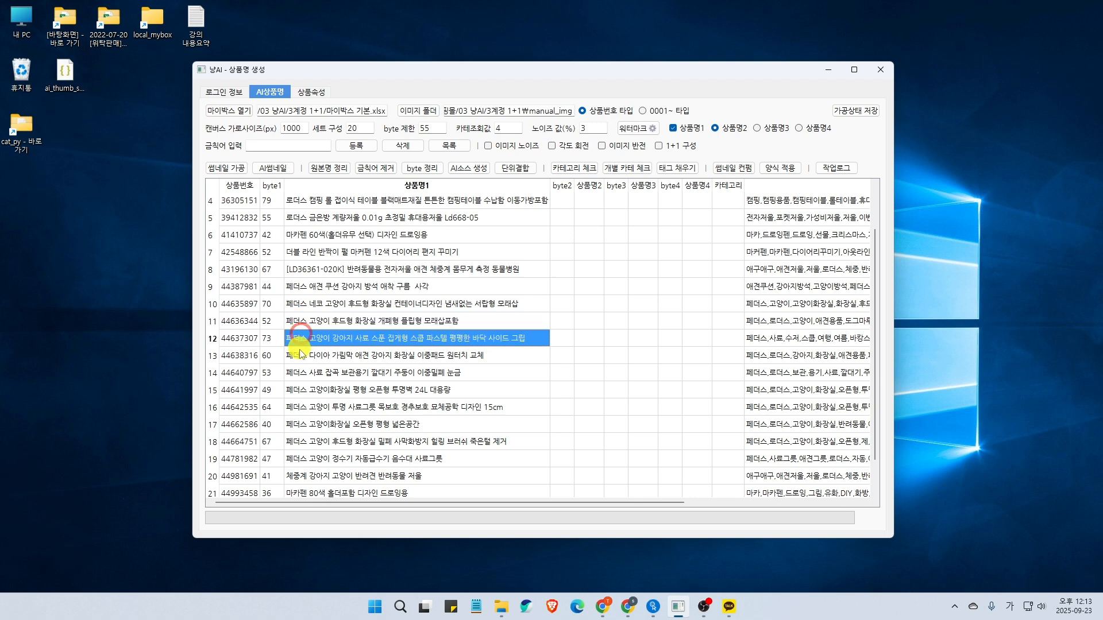
{"action": "left_click", "coordinate": [299, 352]}
{"action": "left_click", "coordinate": [297, 369]}
{"action": "left_click", "coordinate": [297, 388]}
{"action": "left_click", "coordinate": [293, 421]}
{"action": "scroll", "coordinate": [296, 415], "scroll_direction": "down", "scroll_amount": 1}
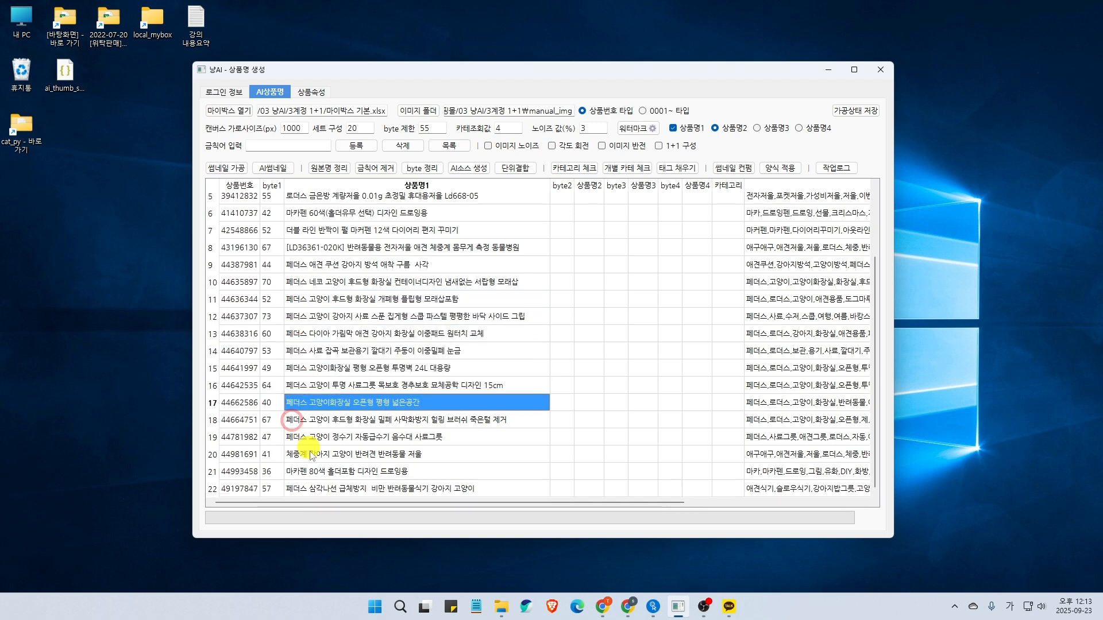
{"action": "scroll", "coordinate": [315, 425], "scroll_direction": "up", "scroll_amount": 2}
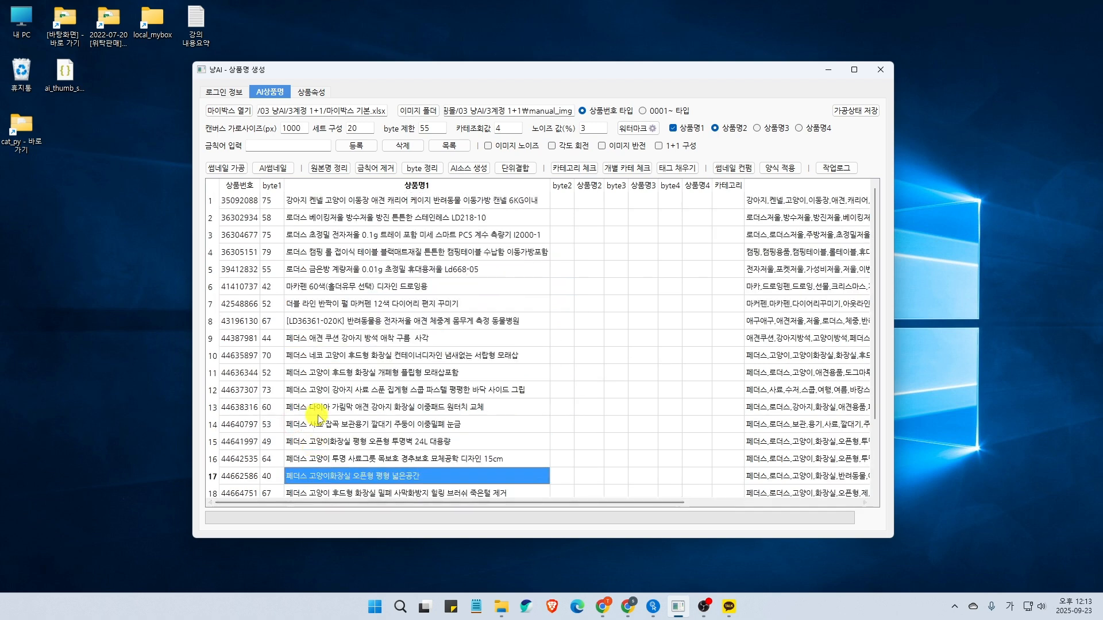
Register 로더스 as a banned word and confirm the registration
{"action": "left_click", "coordinate": [296, 143]}
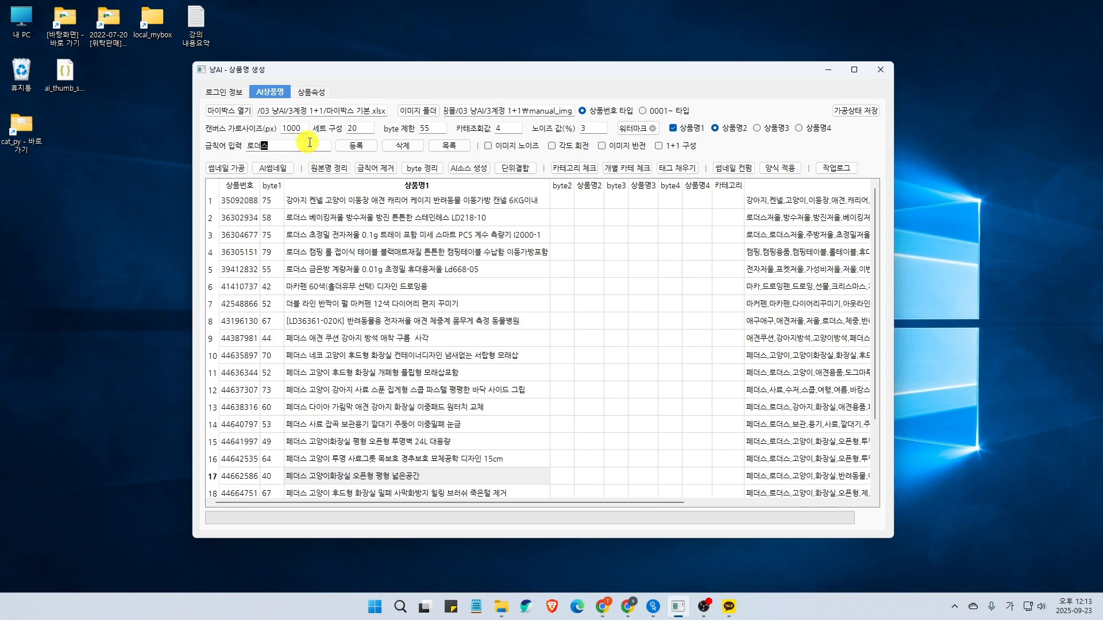
{"action": "left_click", "coordinate": [361, 146]}
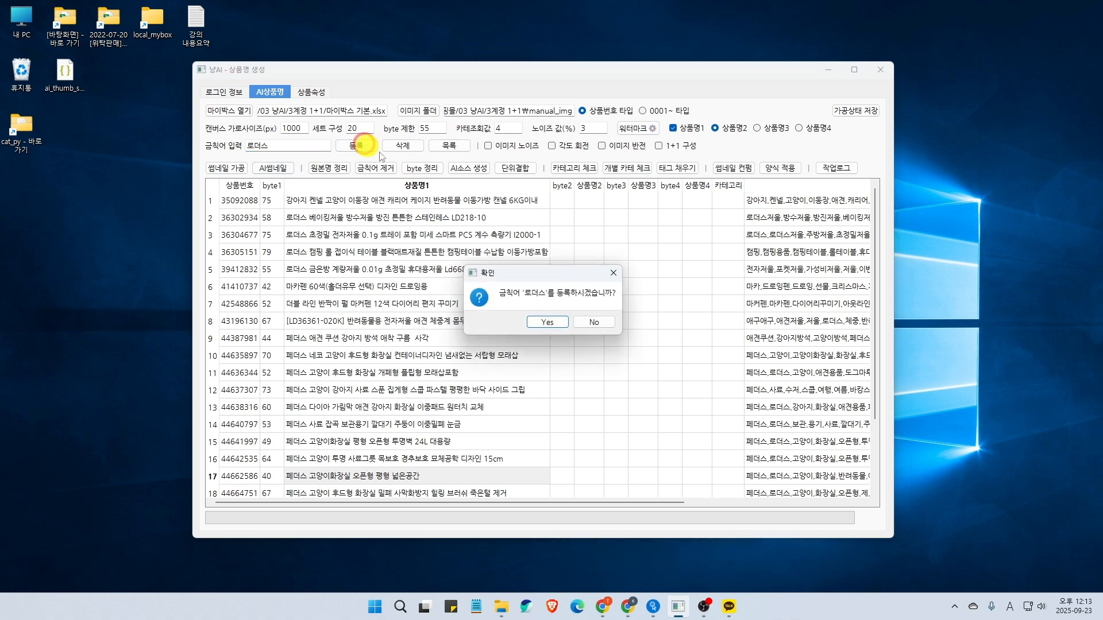
{"action": "left_click", "coordinate": [555, 324]}
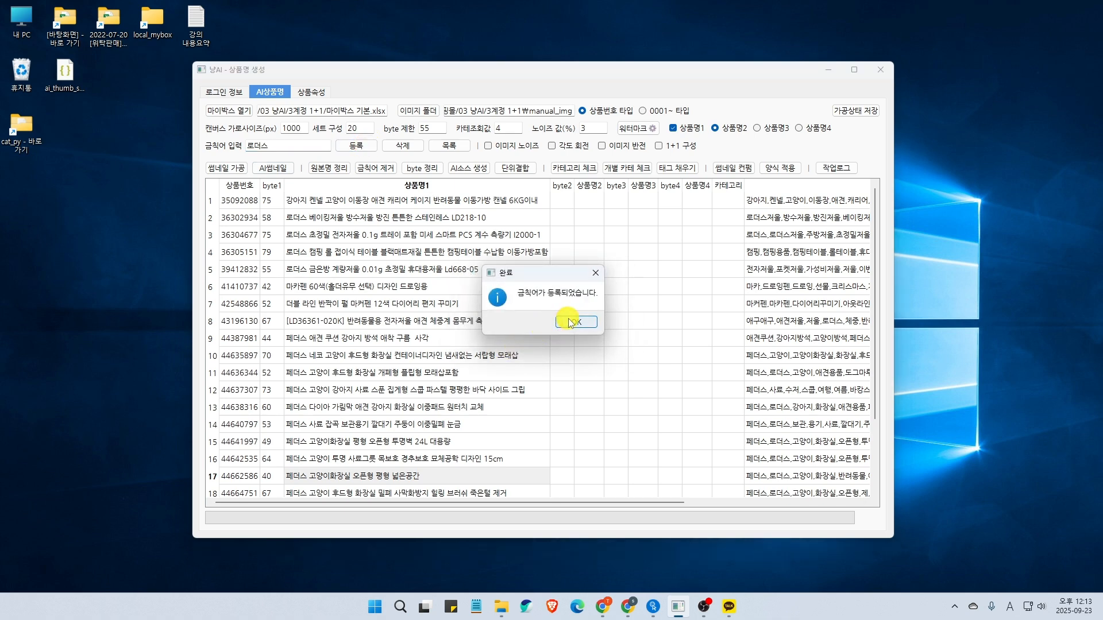
{"action": "left_click", "coordinate": [571, 323]}
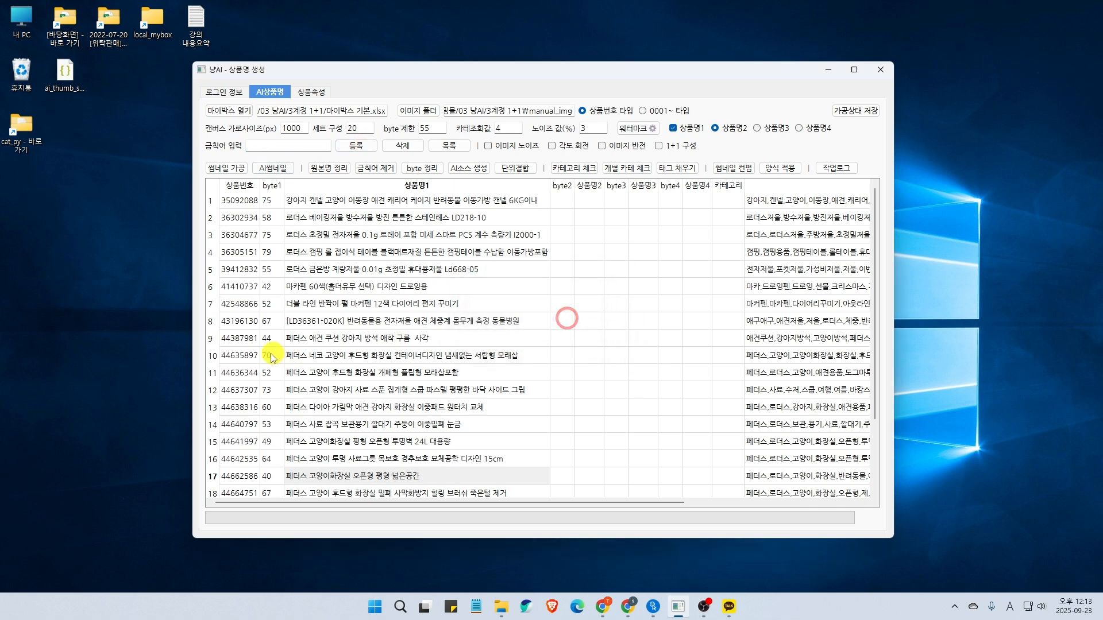
Register the brand word 페더스 from the product names as another banned word
{"action": "double_click", "coordinate": [305, 338]}
{"action": "left_click", "coordinate": [310, 339]}
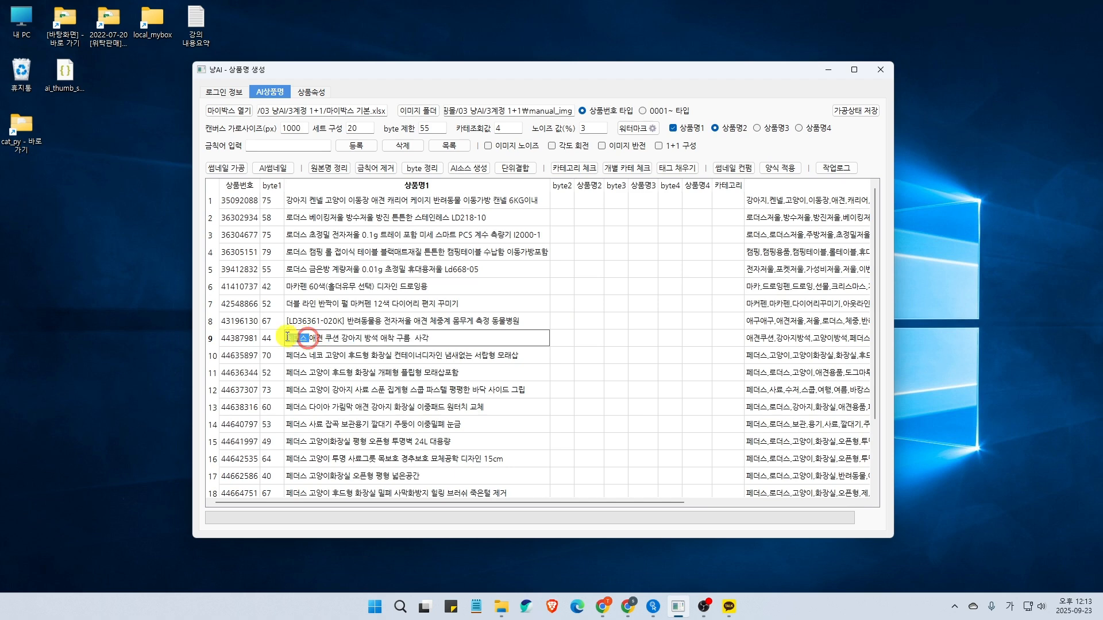
{"action": "left_click", "coordinate": [254, 145]}
{"action": "type", "text": "페더스"}
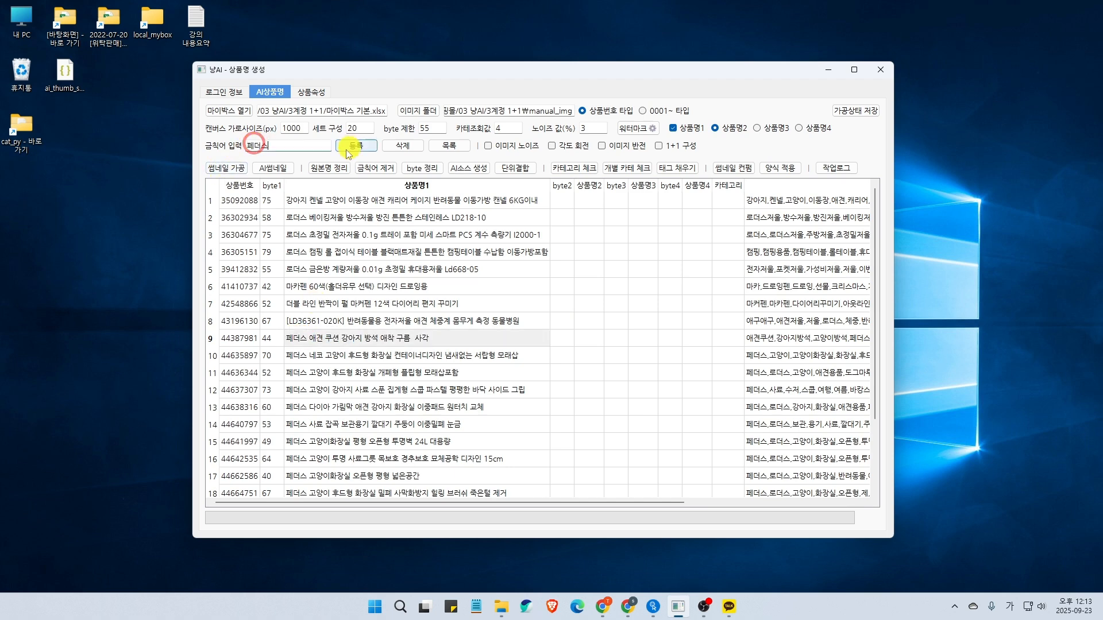
{"action": "left_click", "coordinate": [352, 149]}
{"action": "left_click", "coordinate": [548, 323]}
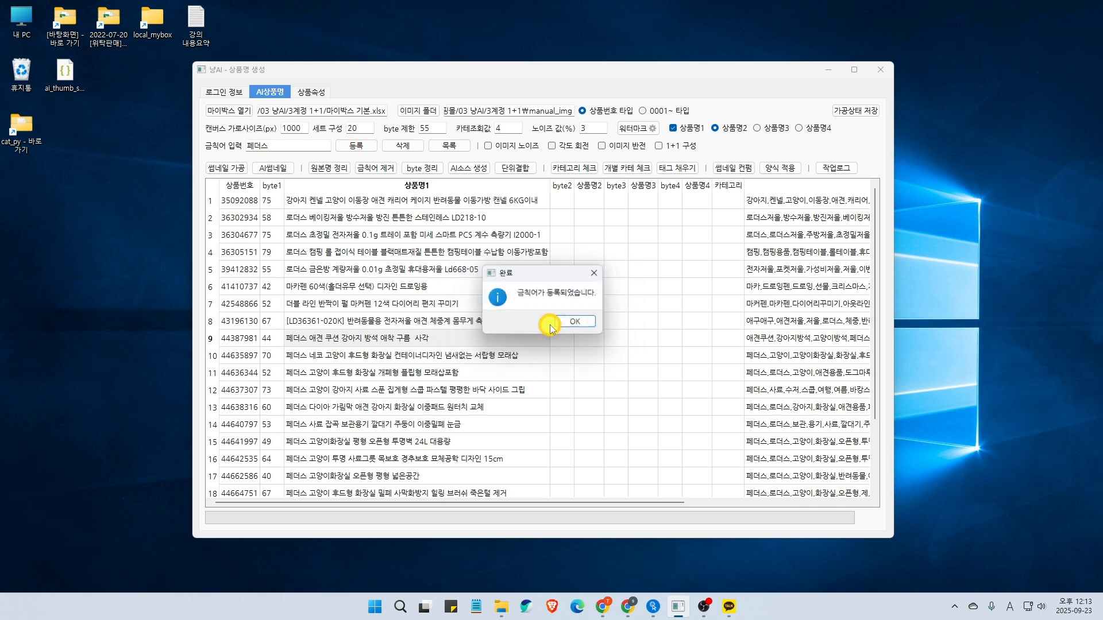
{"action": "left_click", "coordinate": [575, 322]}
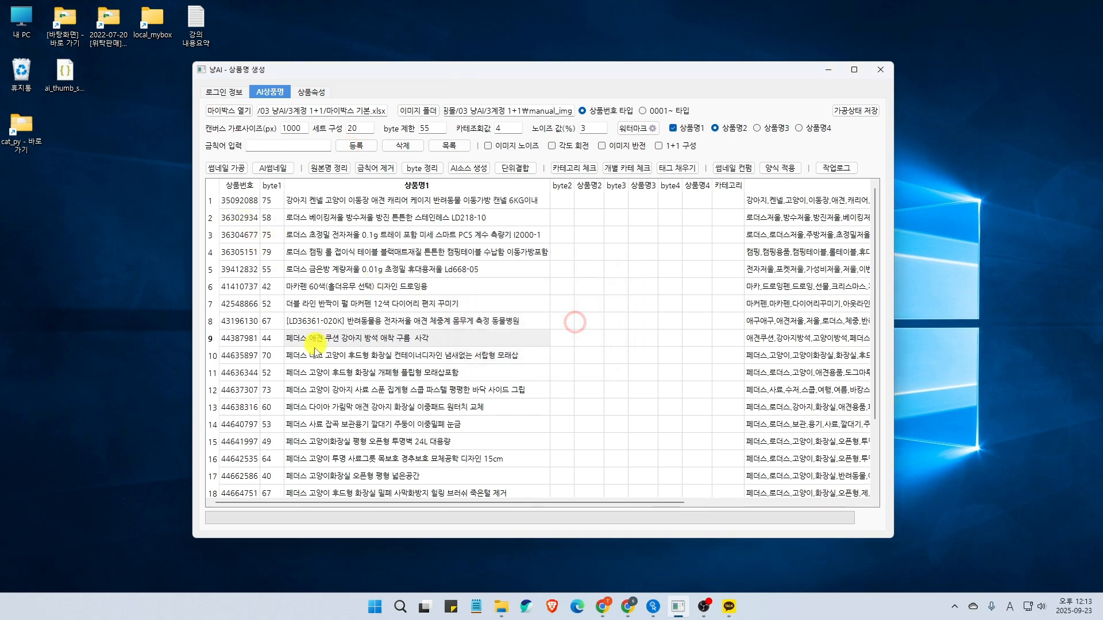
Strip 로더스 and 페더스 from the product names with banned-word removal, close the report and check the cleaned list
{"action": "left_click", "coordinate": [348, 224]}
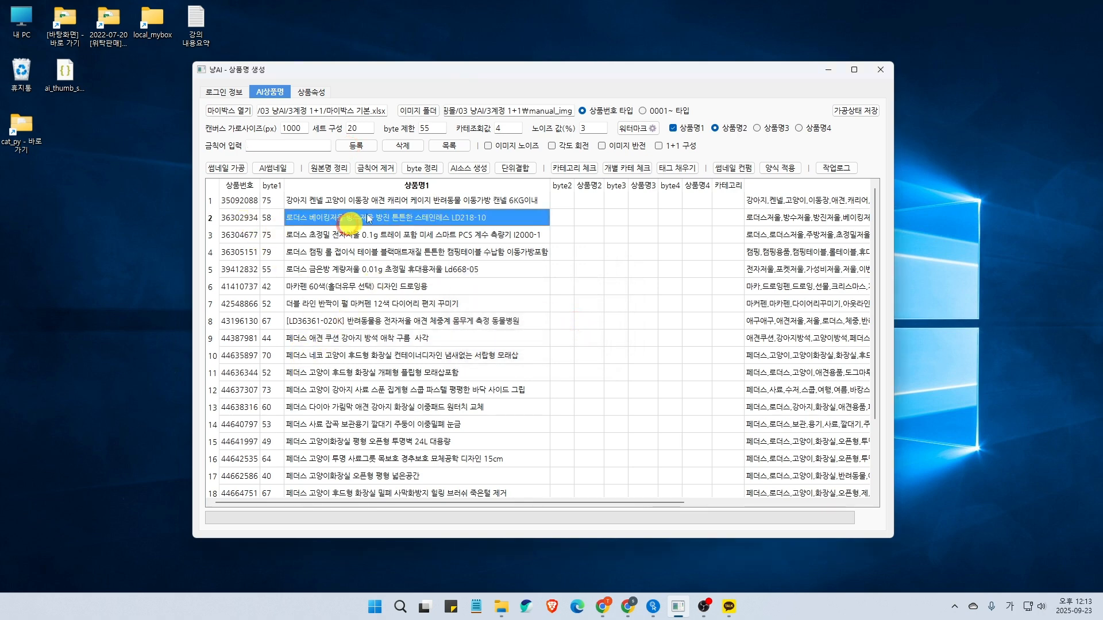
{"action": "left_click", "coordinate": [383, 173]}
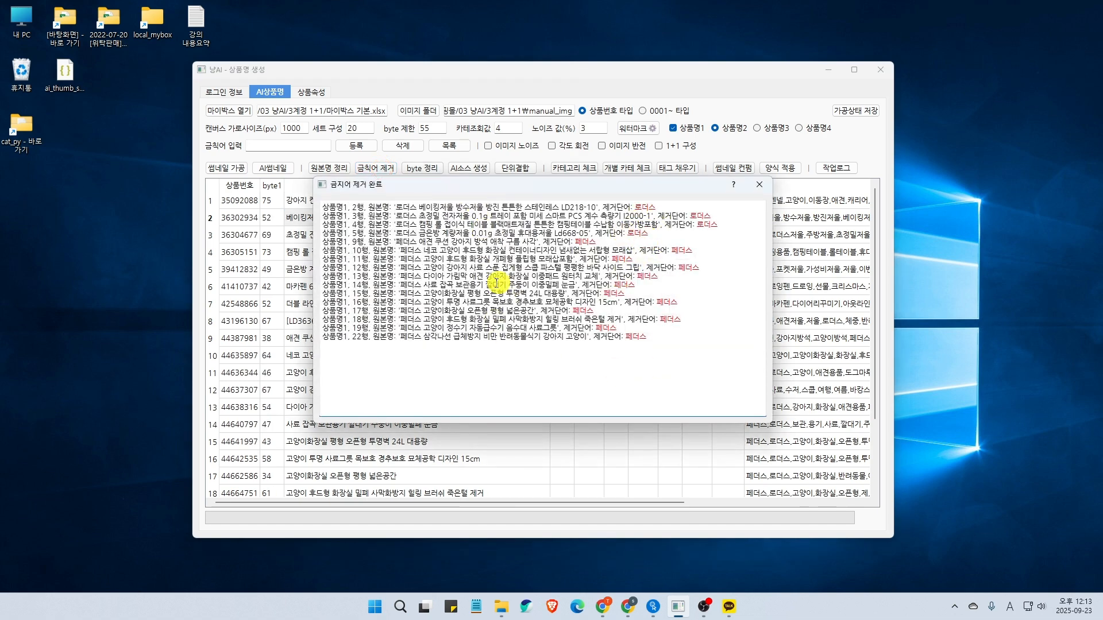
{"action": "left_click", "coordinate": [759, 185]}
{"action": "left_click", "coordinate": [371, 201]}
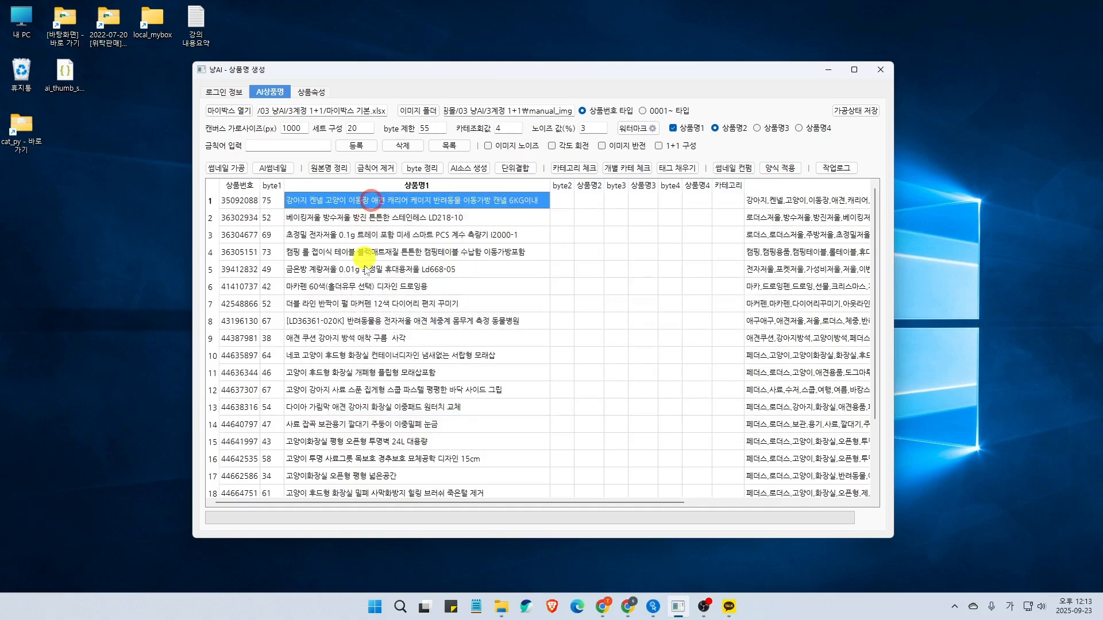
{"action": "scroll", "coordinate": [379, 356], "scroll_direction": "down", "scroll_amount": 2}
{"action": "scroll", "coordinate": [363, 472], "scroll_direction": "up", "scroll_amount": 2}
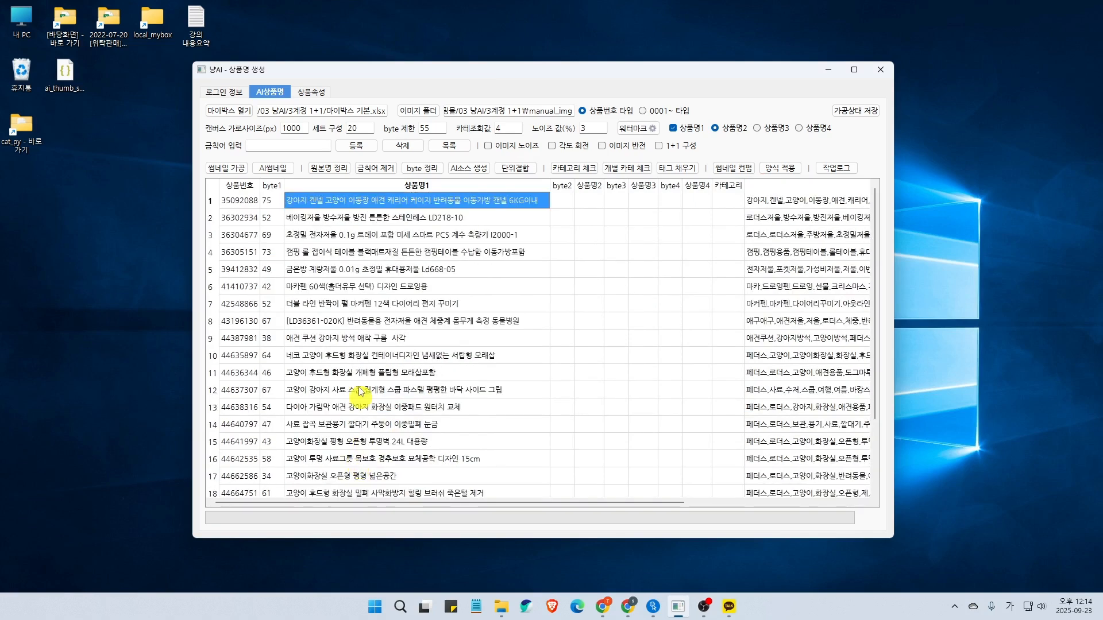
{"action": "left_click", "coordinate": [364, 234]}
{"action": "left_click", "coordinate": [358, 200]}
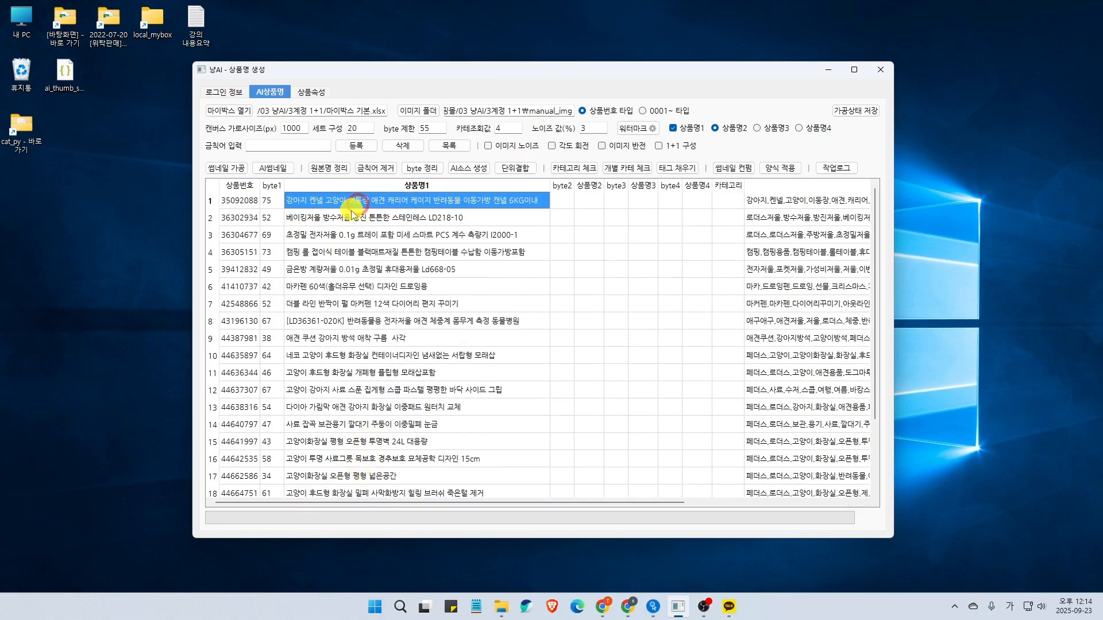
Open the original-name cleanup settings (원본명 정리) beside the product names, set "." as the special character to keep, and leave word removal off
{"action": "left_click", "coordinate": [333, 172]}
{"action": "left_click_drag", "start_coordinate": [355, 116], "coordinate": [697, 123]}
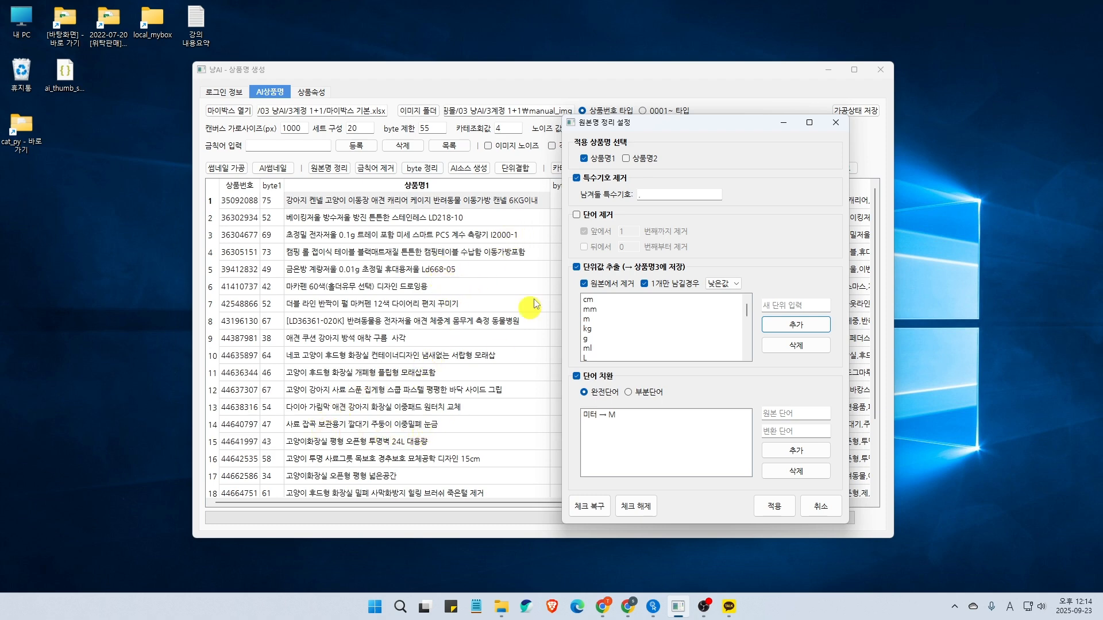
{"action": "left_click", "coordinate": [647, 198]}
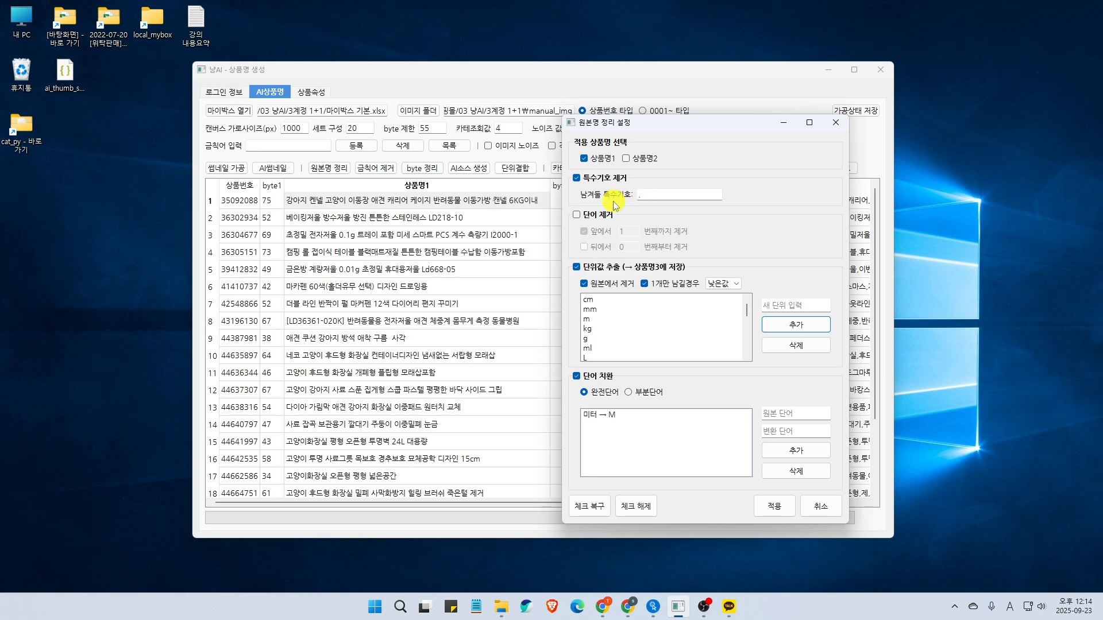
{"action": "left_click", "coordinate": [644, 195]}
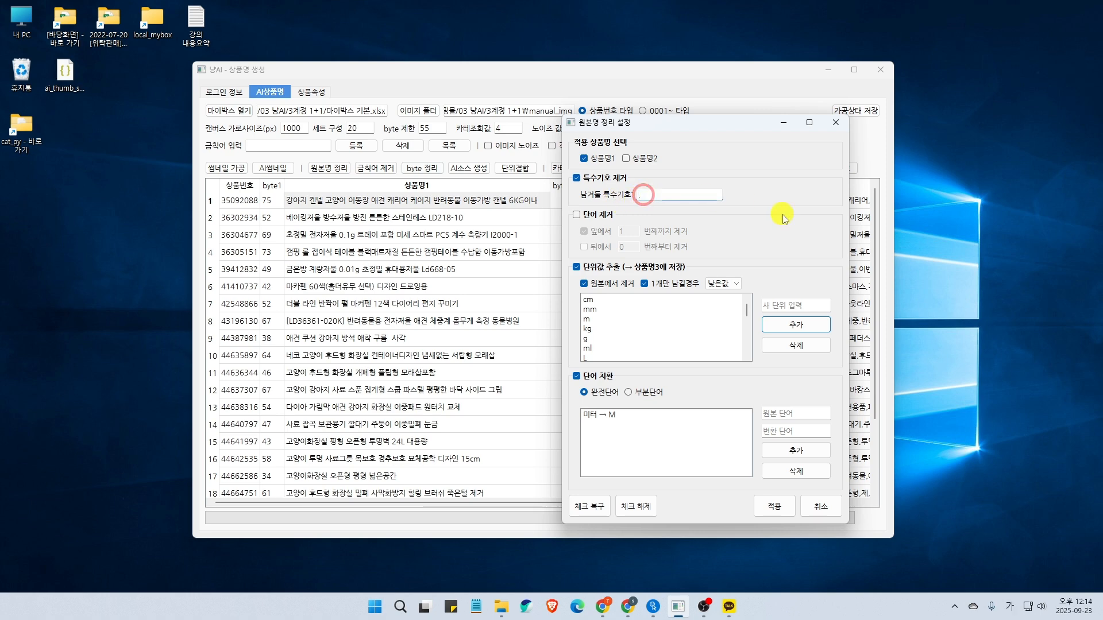
{"action": "type", "text": "."}
{"action": "left_click", "coordinate": [754, 233]}
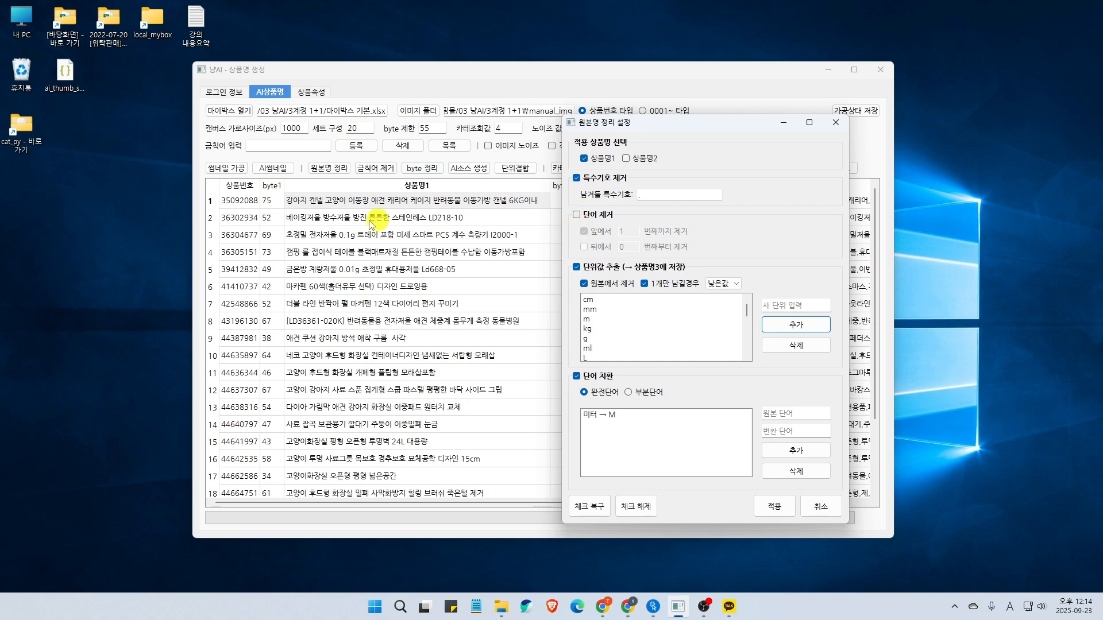
{"action": "left_click", "coordinate": [577, 215]}
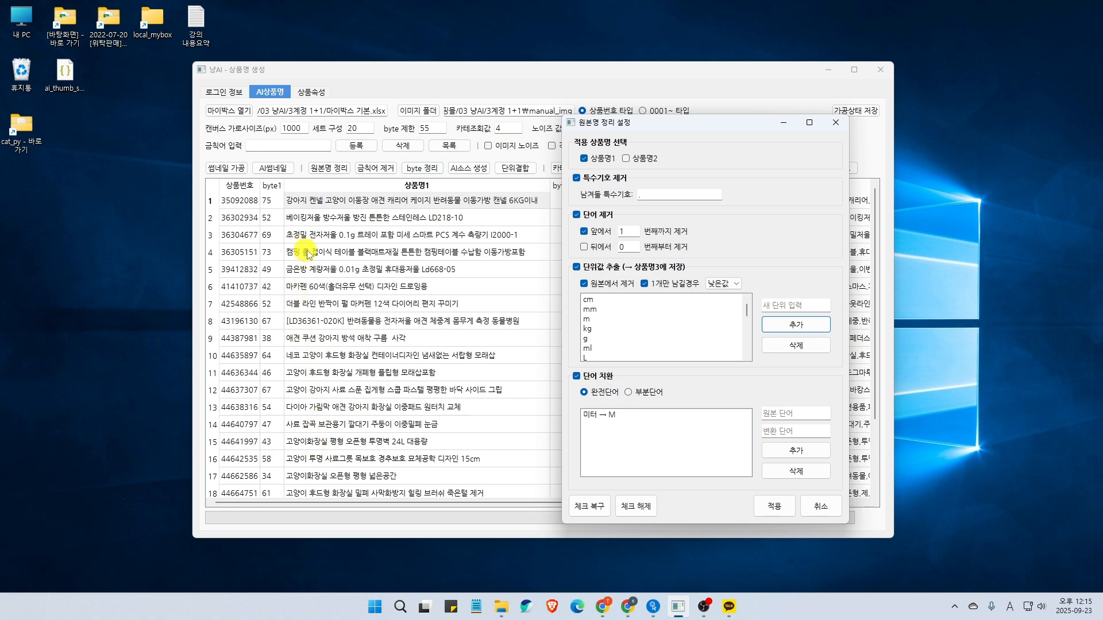
{"action": "left_click", "coordinate": [577, 215]}
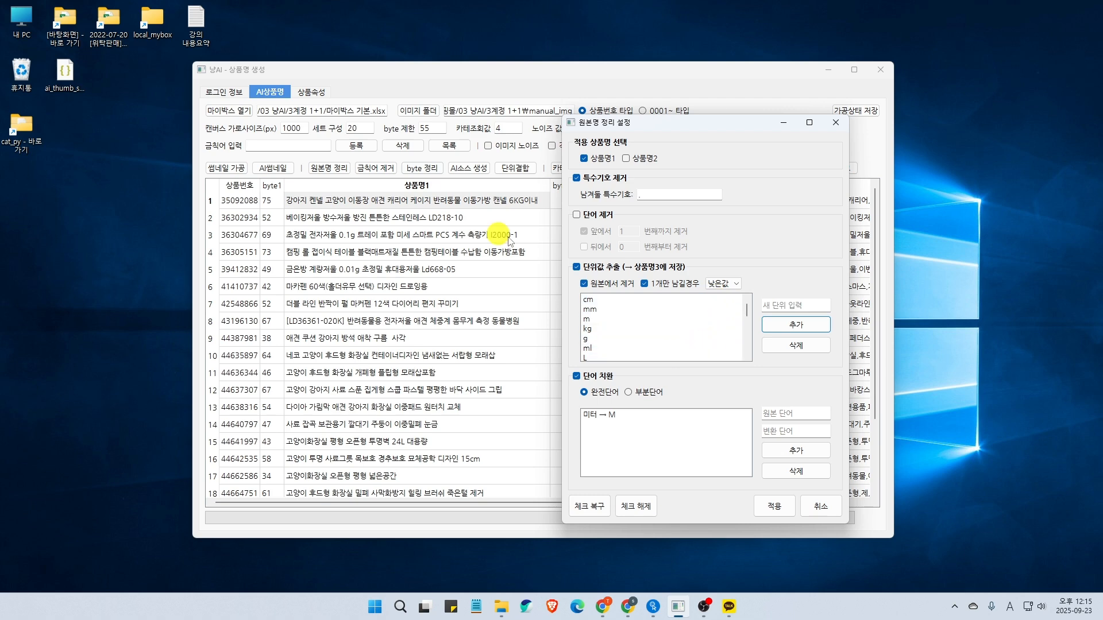
Review the extraction unit list and keep unit-value extraction removing units from the original, retaining only one, with 낮은값 as the choice
{"action": "left_click", "coordinate": [609, 300]}
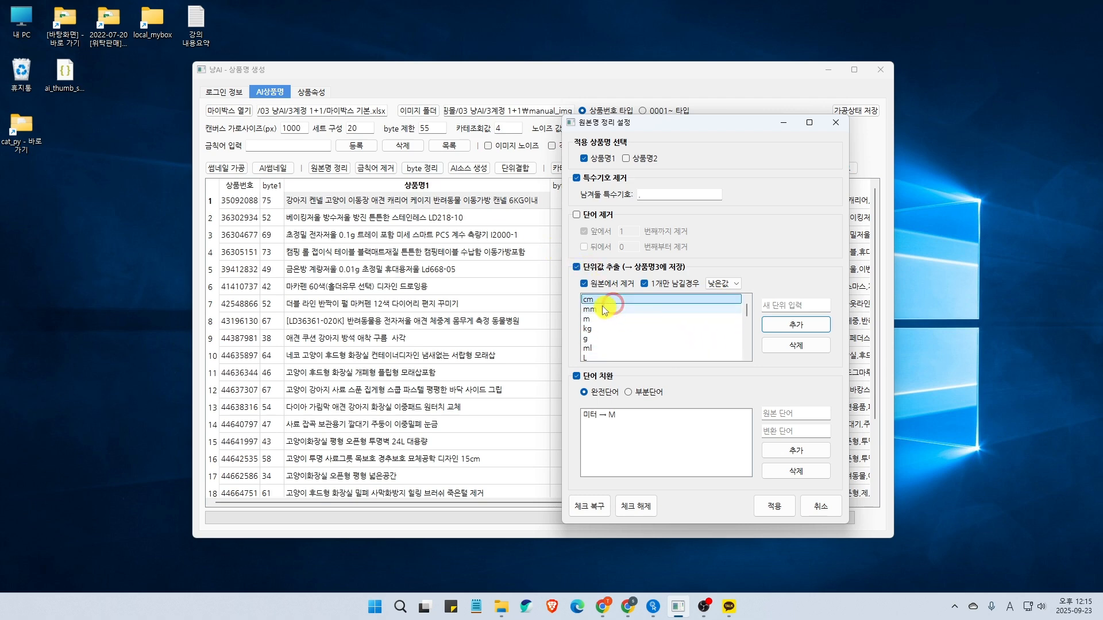
{"action": "left_click", "coordinate": [598, 310]}
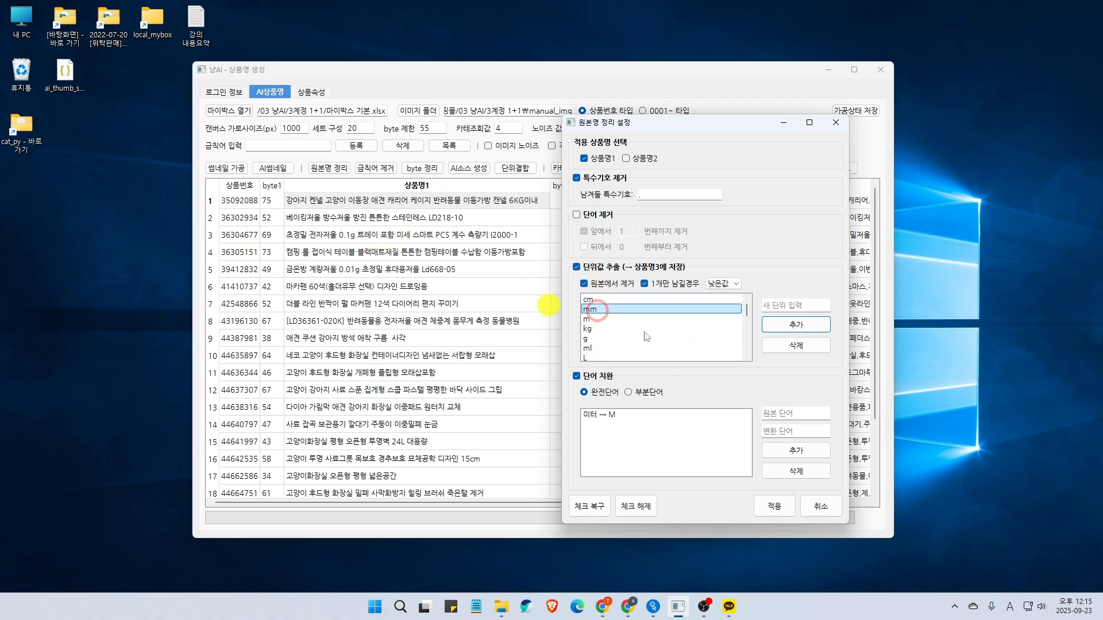
{"action": "left_click", "coordinate": [607, 338]}
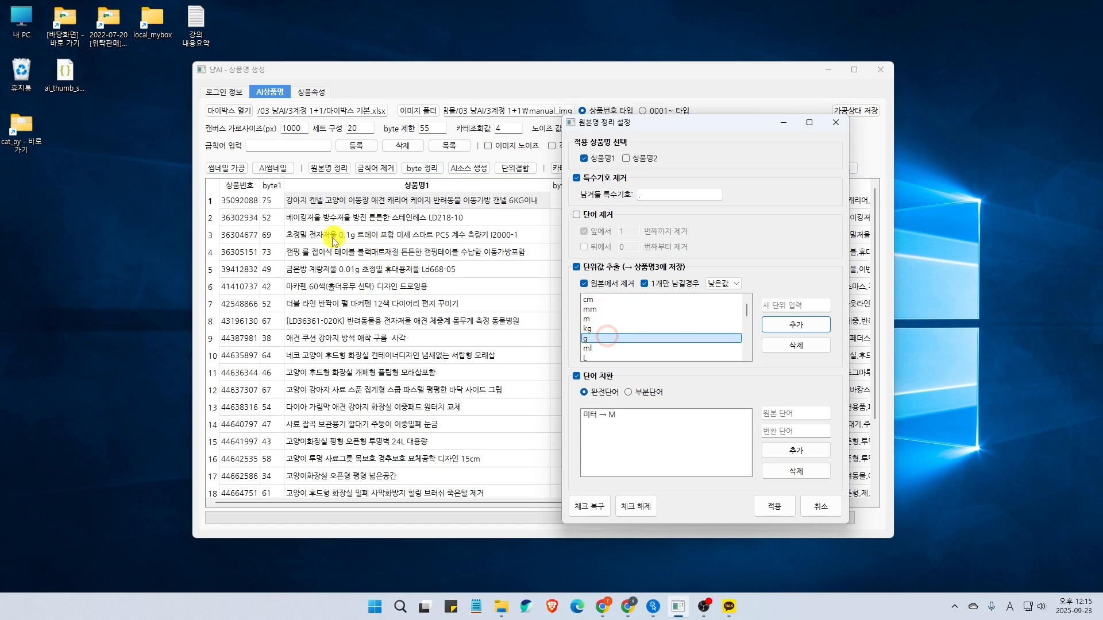
{"action": "scroll", "coordinate": [606, 340], "scroll_direction": "down", "scroll_amount": 2}
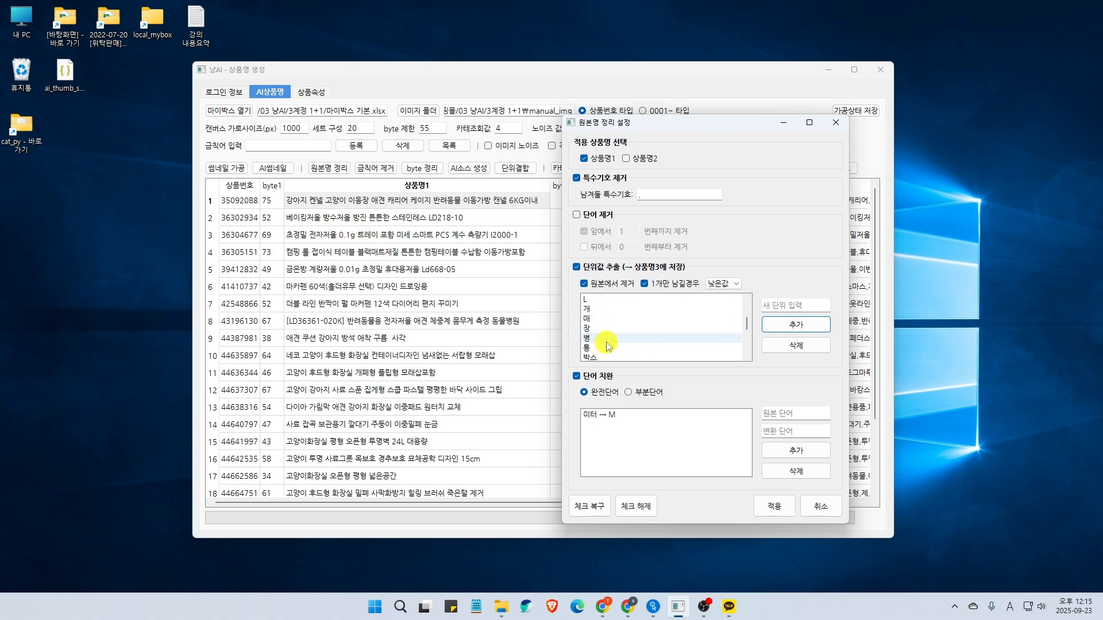
{"action": "scroll", "coordinate": [607, 343], "scroll_direction": "up", "scroll_amount": 2}
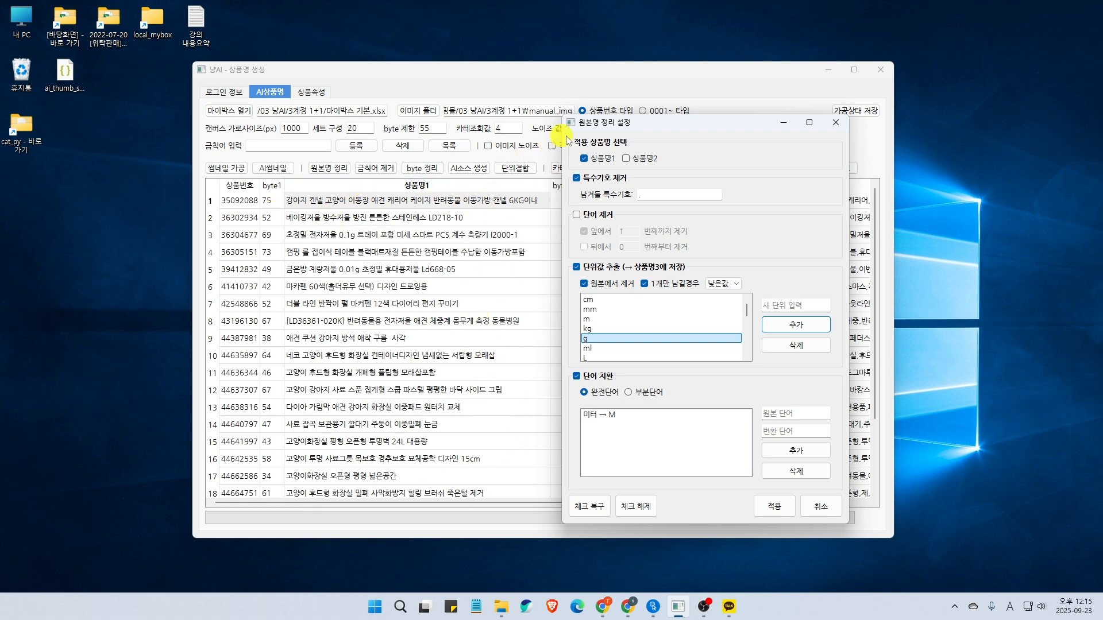
{"action": "left_click_drag", "start_coordinate": [697, 130], "coordinate": [733, 128]}
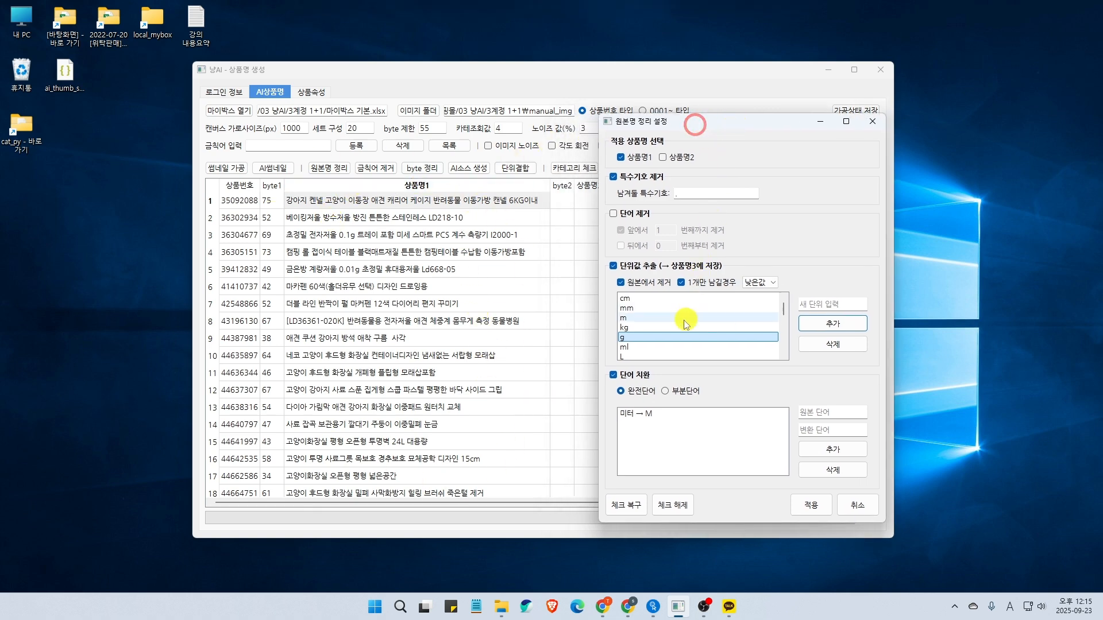
{"action": "left_click", "coordinate": [623, 286]}
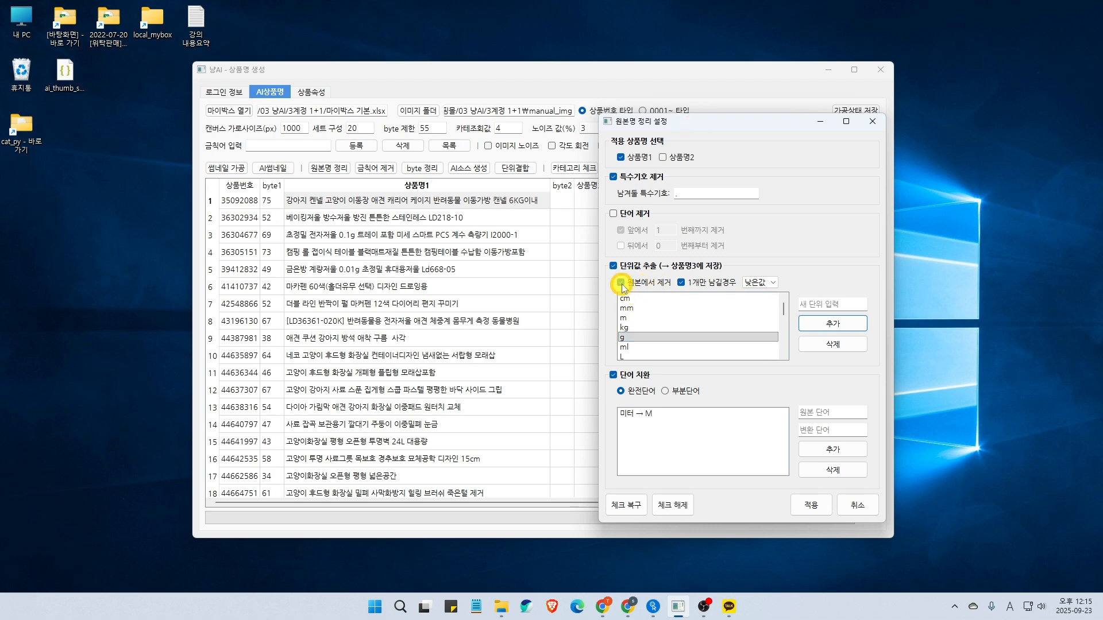
{"action": "left_click", "coordinate": [620, 284]}
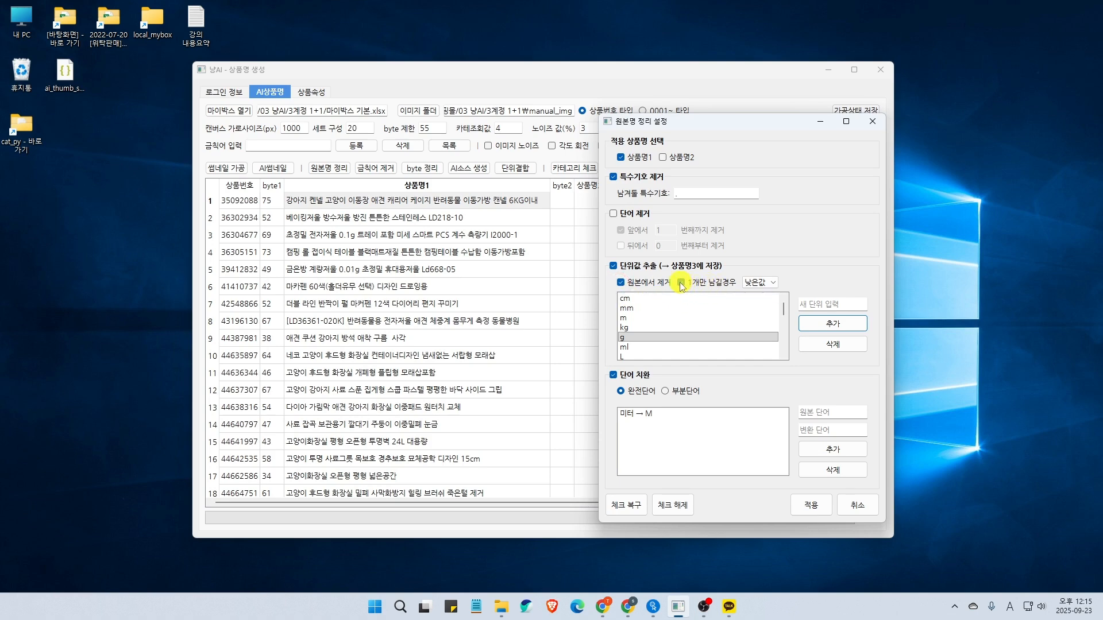
{"action": "left_click", "coordinate": [681, 283]}
{"action": "left_click", "coordinate": [761, 283]}
{"action": "left_click", "coordinate": [759, 292]}
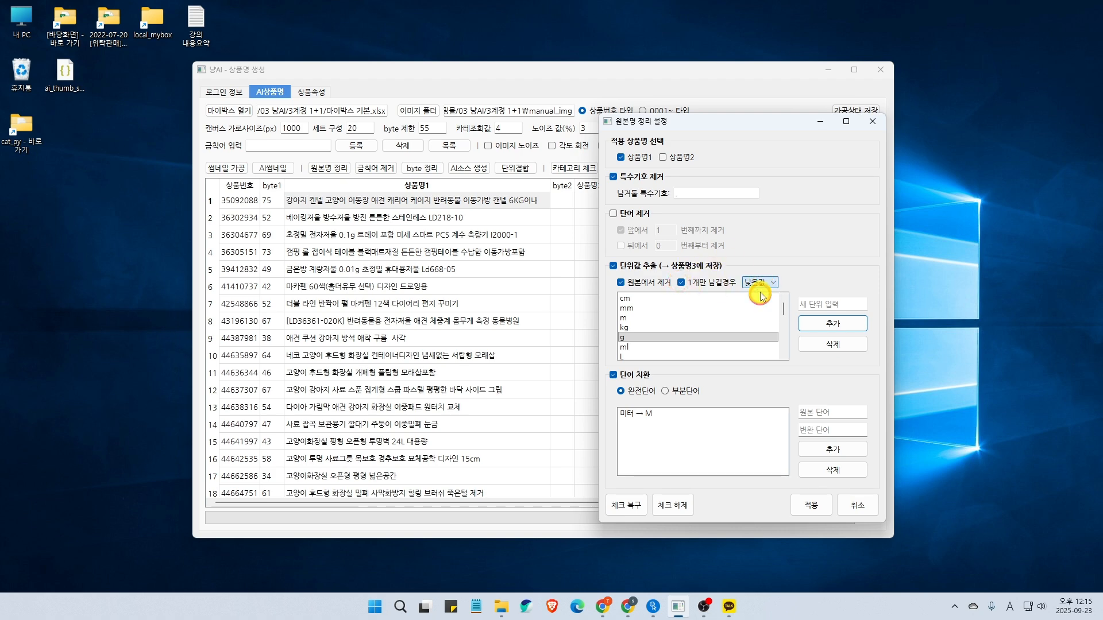
Keep the 미터 → M whole-word replacement, apply the original-name cleanup to 상품명1, and close the completion notice
{"action": "left_click_drag", "start_coordinate": [727, 122], "coordinate": [753, 112]}
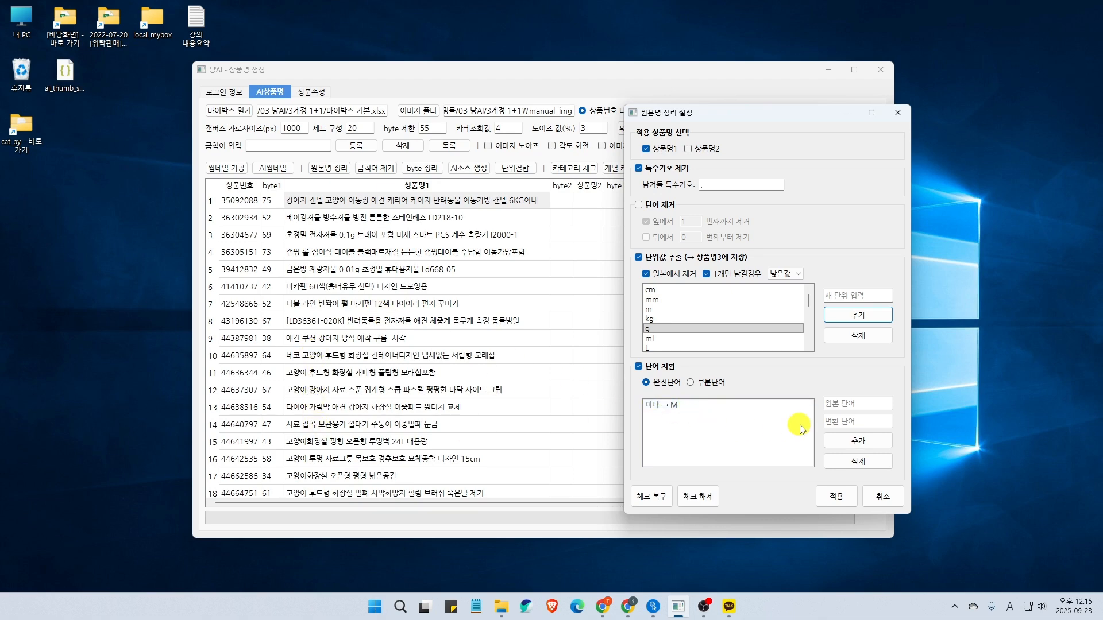
{"action": "left_click", "coordinate": [836, 421]}
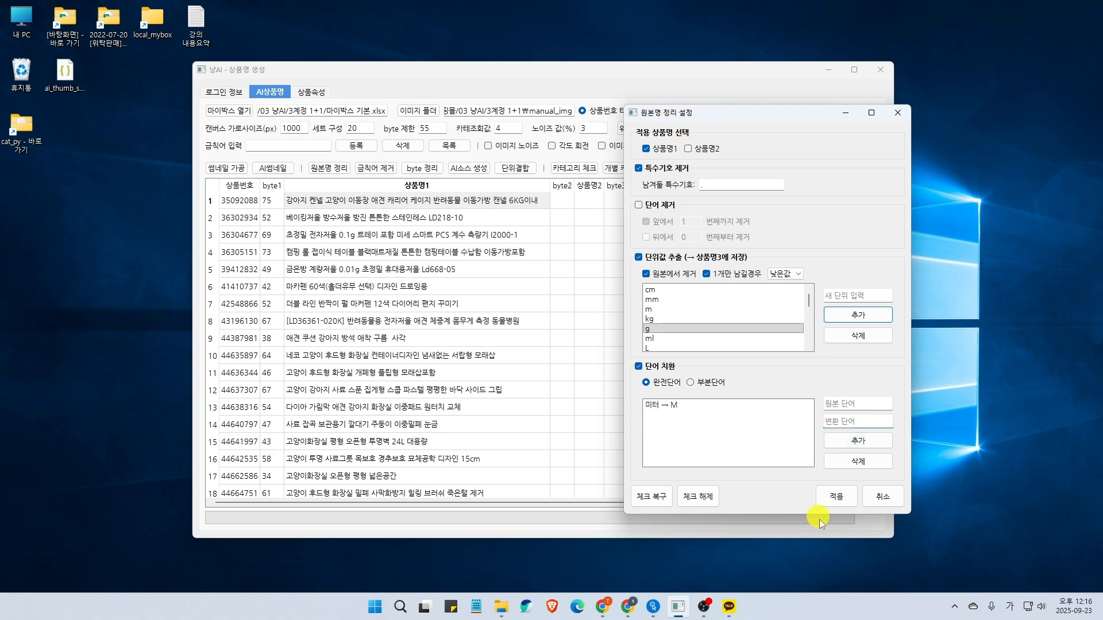
{"action": "left_click", "coordinate": [838, 504]}
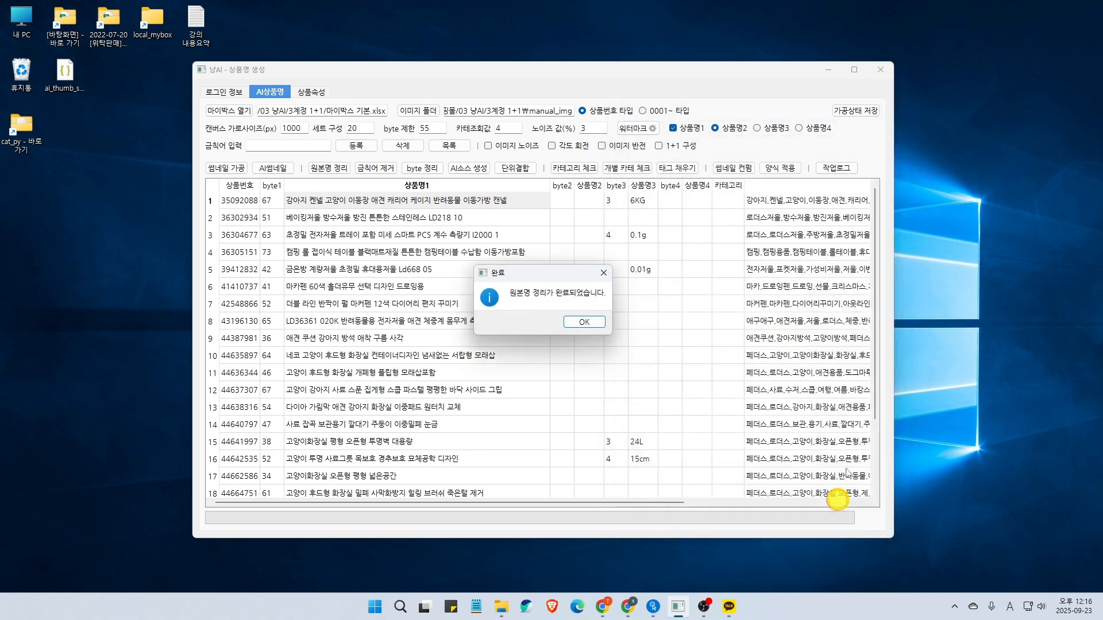
{"action": "left_click", "coordinate": [589, 323]}
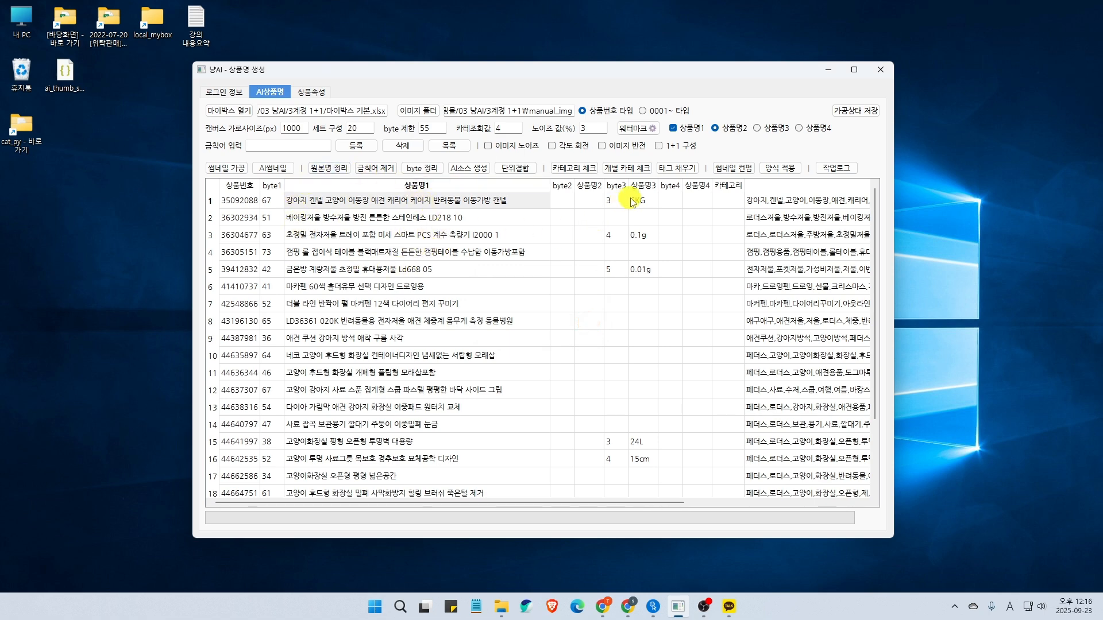
Widen the 상품명3 and byte3 columns and compare the extracted unit values with the cleaned names in 상품명1
{"action": "double_click", "coordinate": [658, 188]}
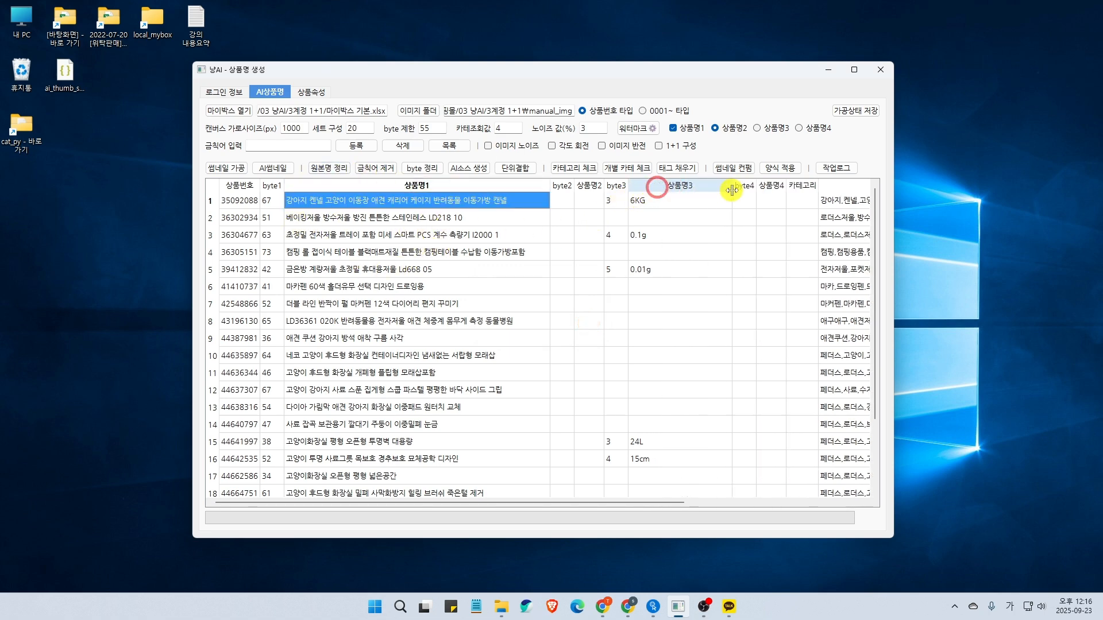
{"action": "double_click", "coordinate": [629, 182]}
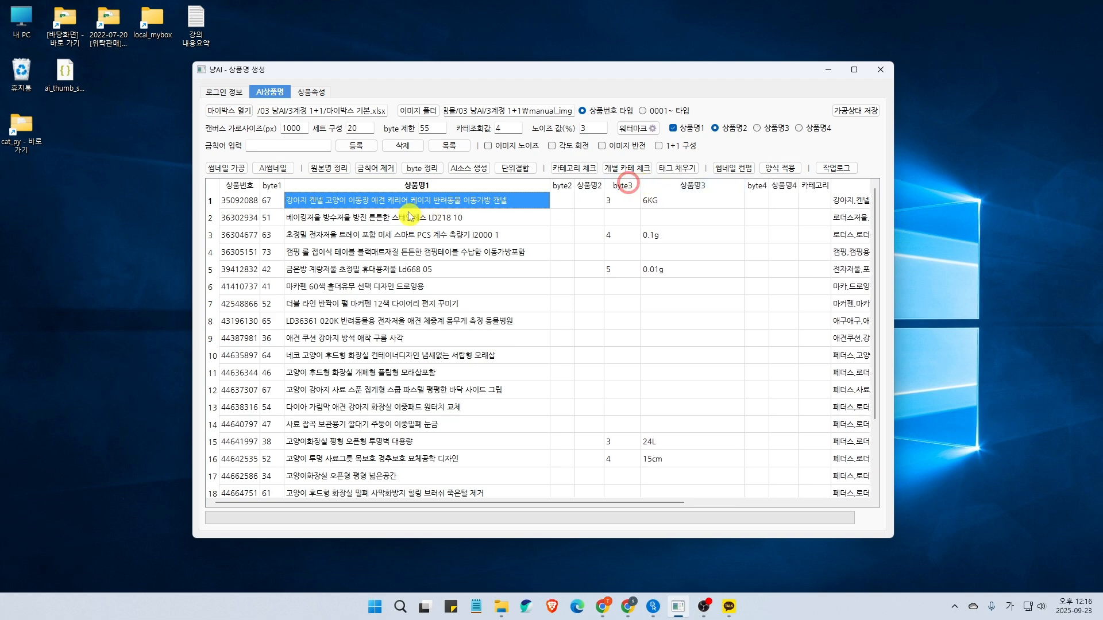
{"action": "left_click", "coordinate": [377, 234]}
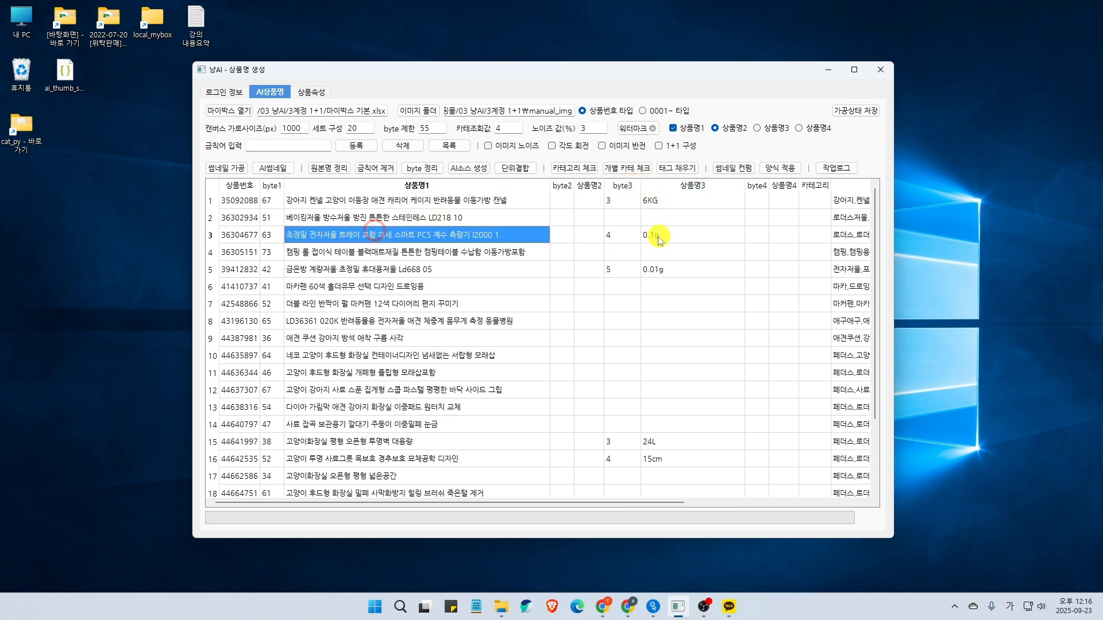
{"action": "left_click", "coordinate": [657, 235]}
{"action": "left_click", "coordinate": [657, 270]}
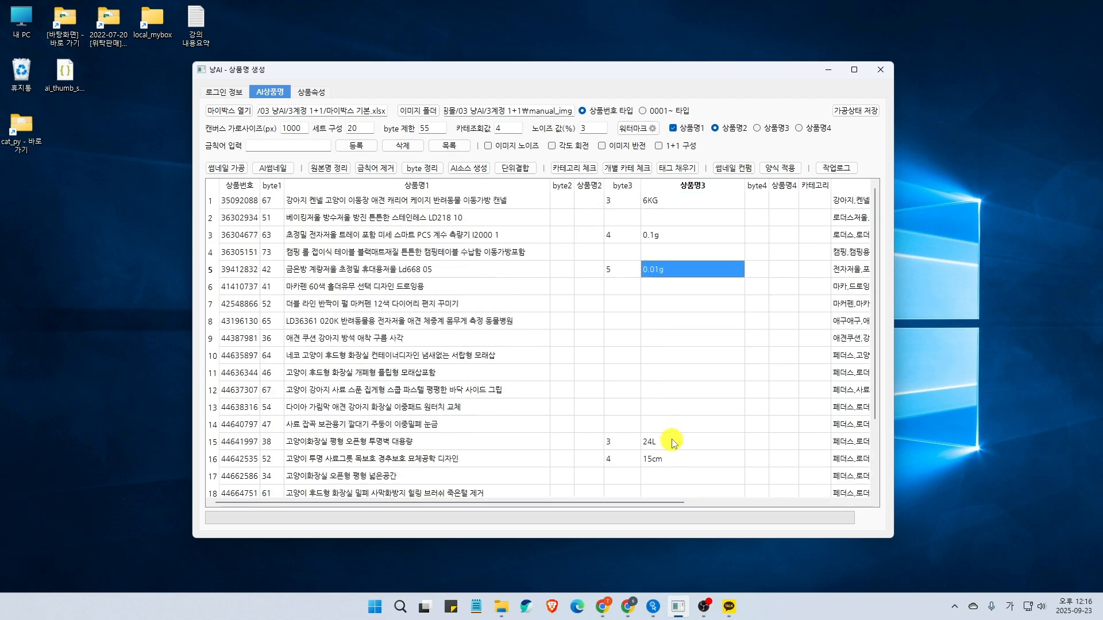
{"action": "left_click", "coordinate": [658, 234]}
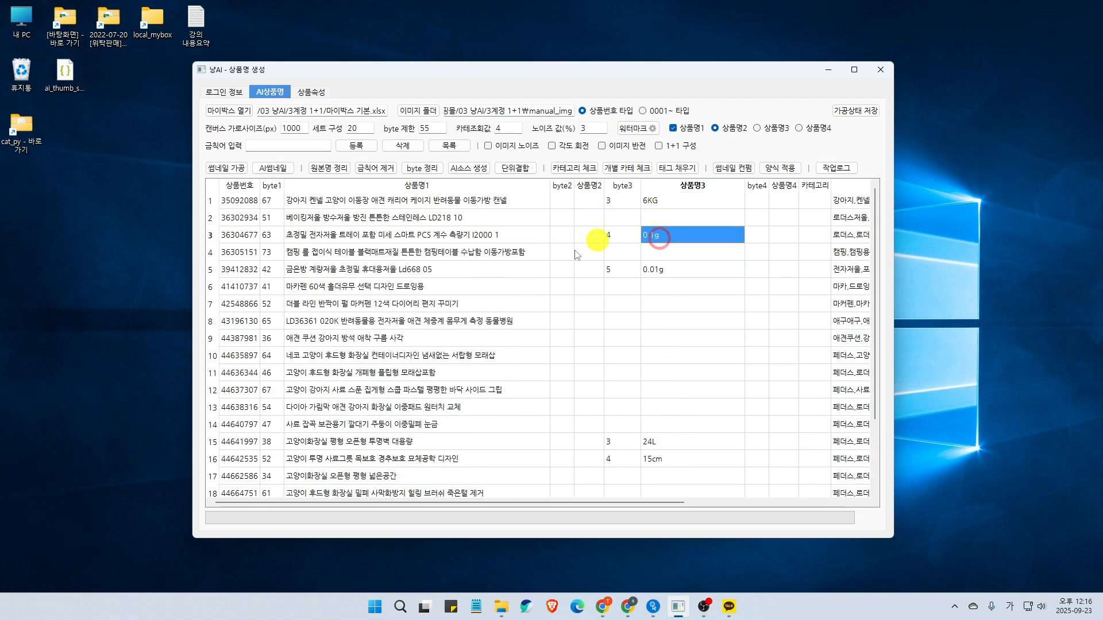
{"action": "left_click", "coordinate": [683, 200]}
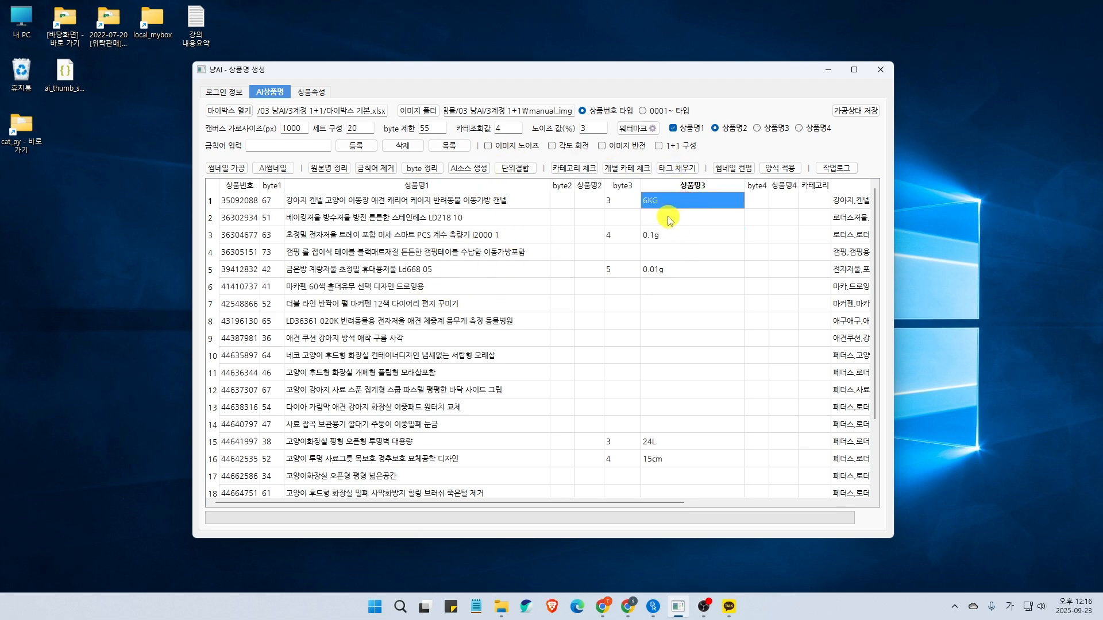
{"action": "left_click", "coordinate": [364, 299]}
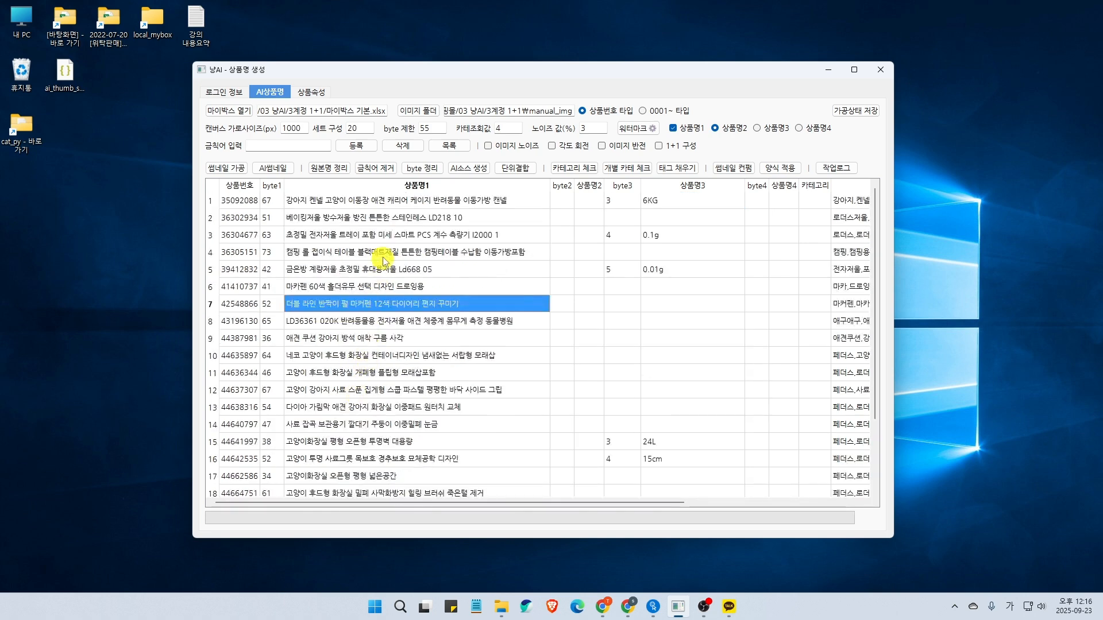
{"action": "left_click", "coordinate": [384, 254]}
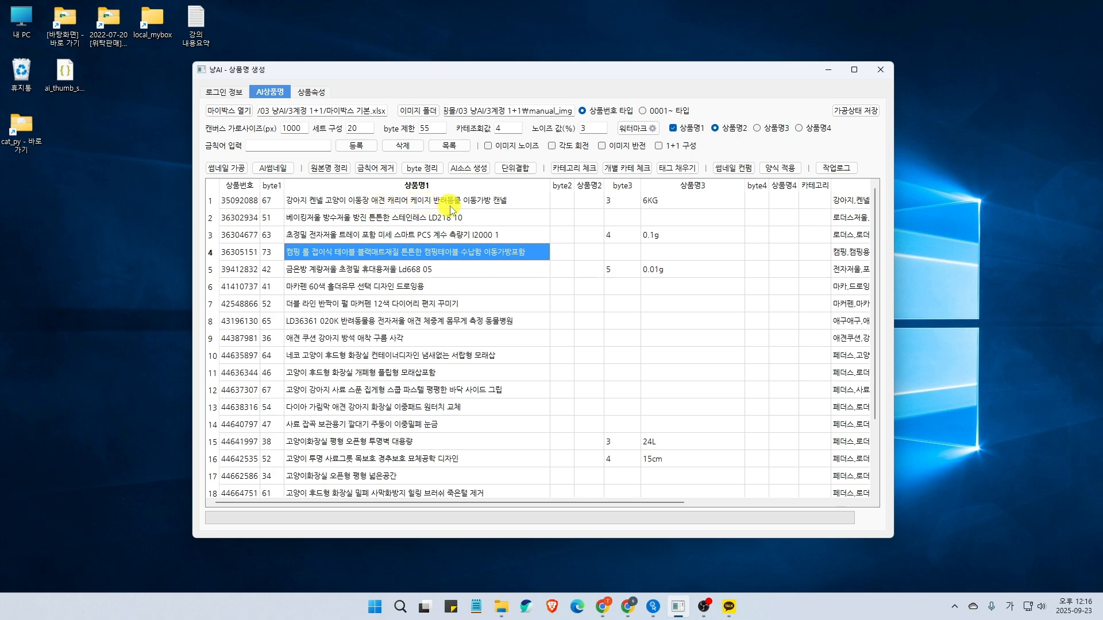
{"action": "left_click", "coordinate": [393, 200]}
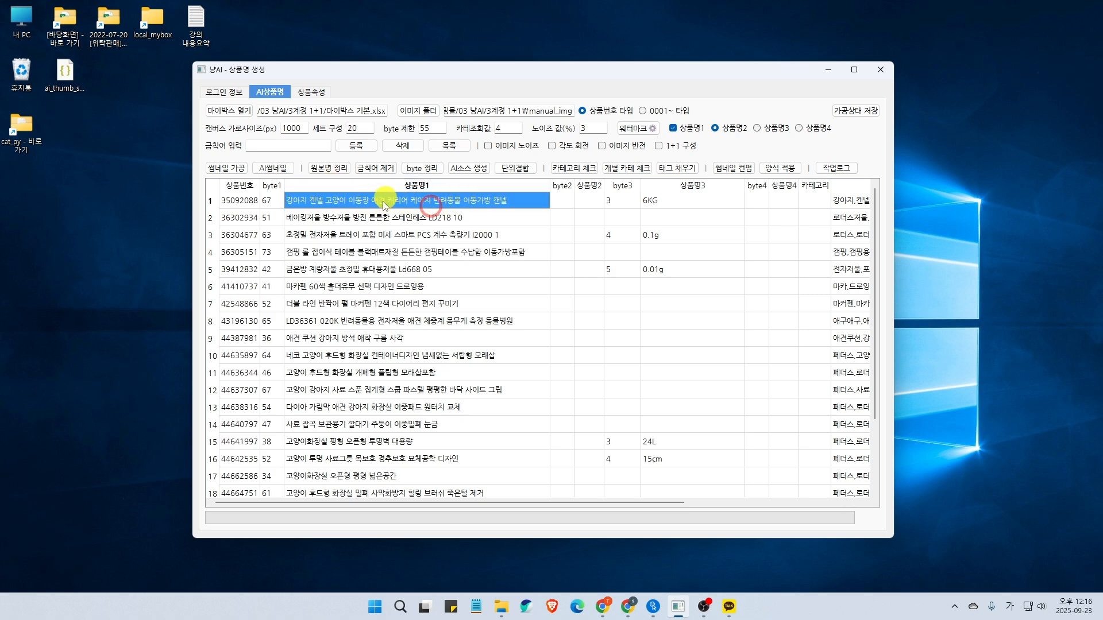
Set the byte limit (byte 제한) to 35, shorten the product names with byte cleanup, and close the removal report
{"action": "double_click", "coordinate": [440, 129]}
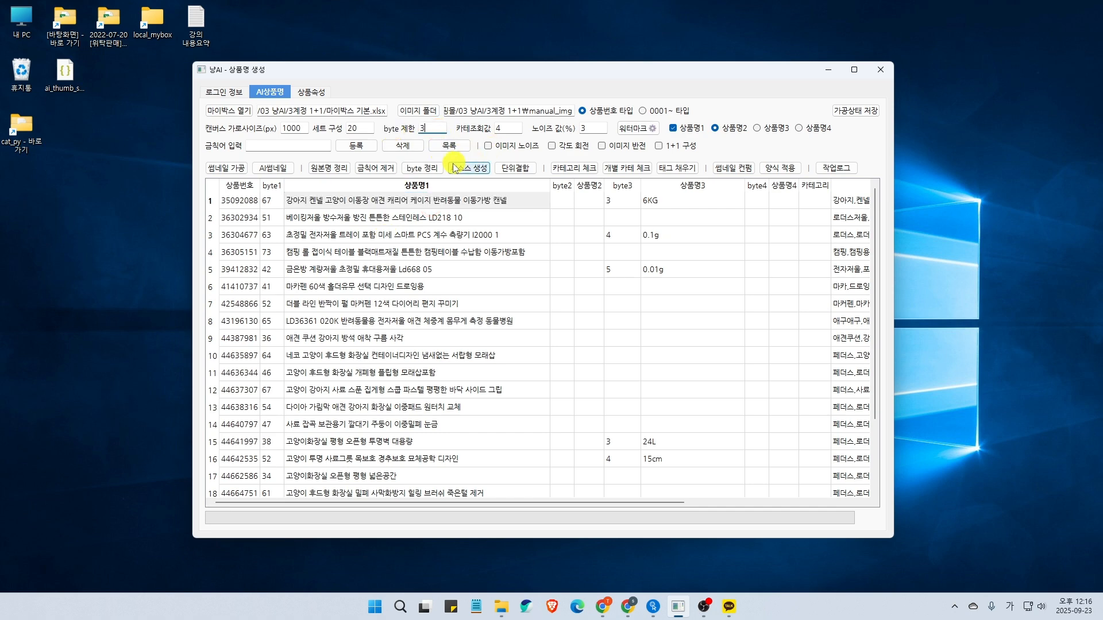
{"action": "left_click", "coordinate": [409, 232]}
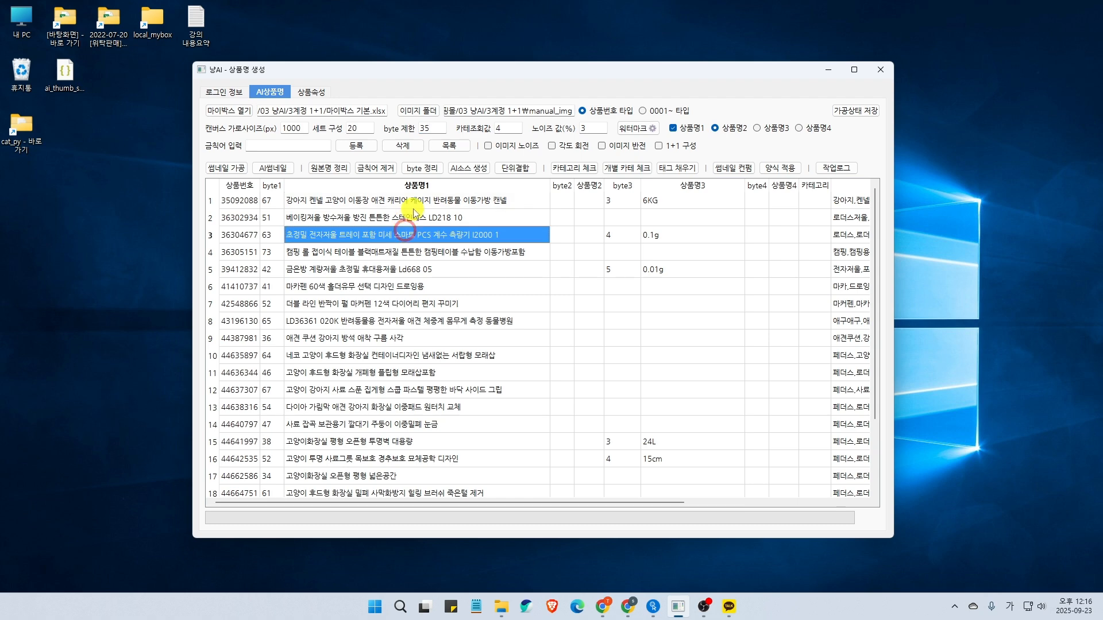
{"action": "left_click", "coordinate": [412, 202]}
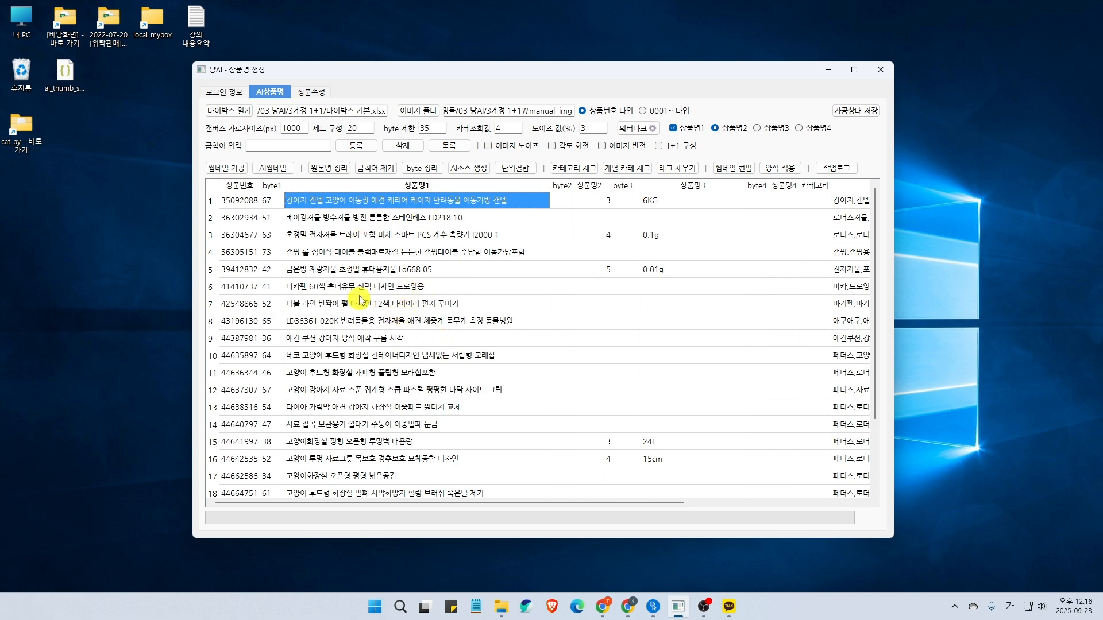
{"action": "left_click", "coordinate": [422, 169]}
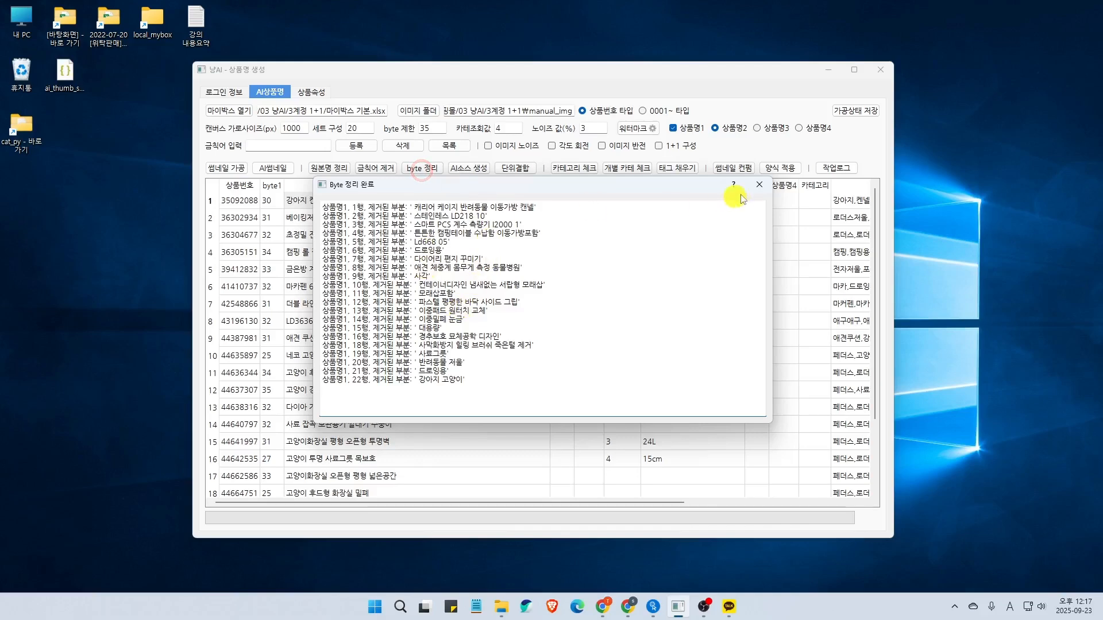
{"action": "left_click", "coordinate": [759, 185]}
Examine the shortened product names in 상품명1 from the first row to the last
{"action": "left_click", "coordinate": [325, 218]}
{"action": "left_click", "coordinate": [357, 197]}
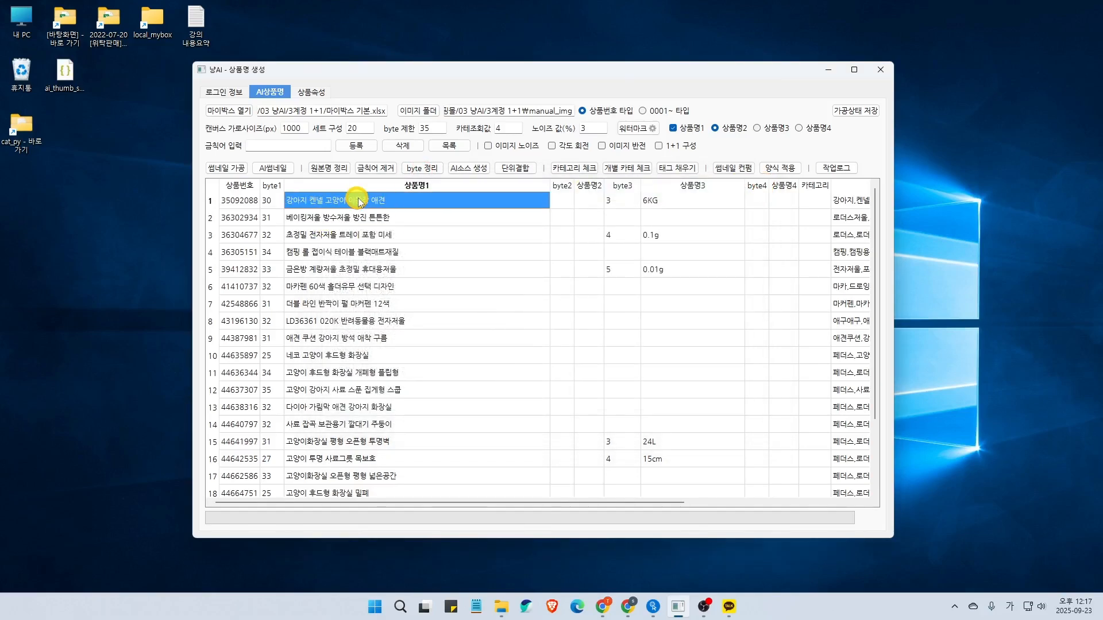
{"action": "left_click", "coordinate": [307, 218]}
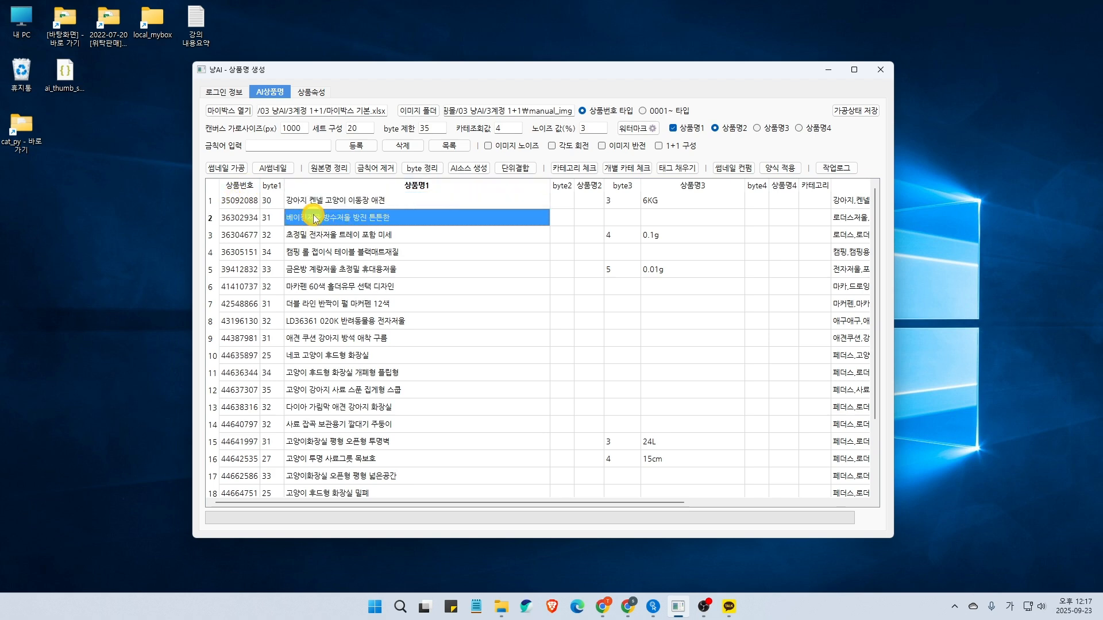
{"action": "scroll", "coordinate": [345, 313], "scroll_direction": "down", "scroll_amount": 1}
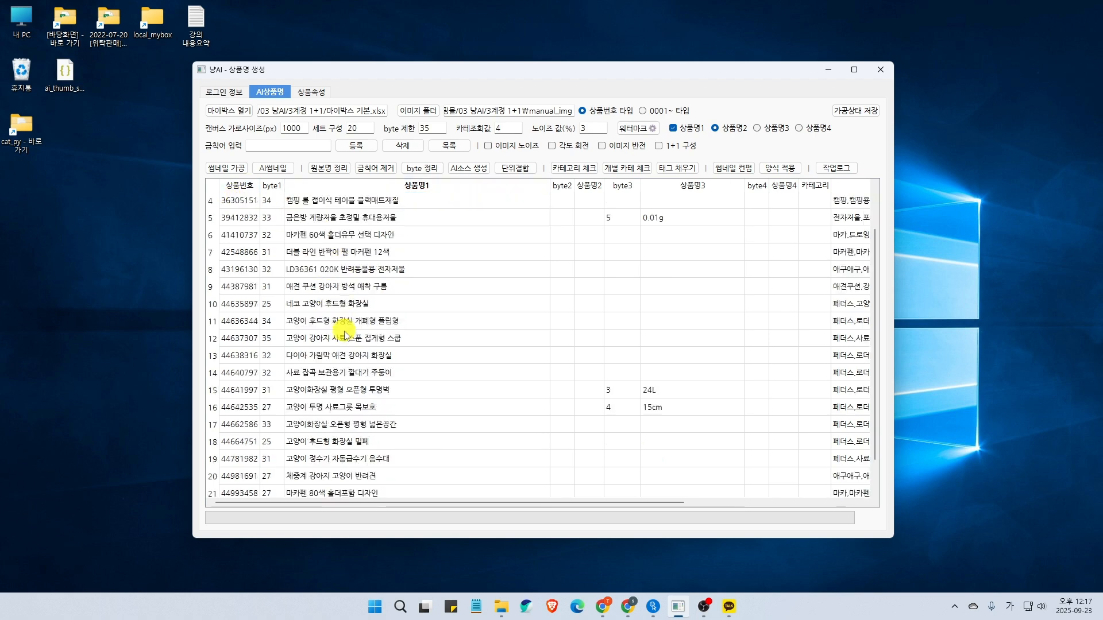
{"action": "scroll", "coordinate": [358, 299], "scroll_direction": "up", "scroll_amount": 1}
{"action": "left_click_drag", "start_coordinate": [368, 324], "coordinate": [393, 323]}
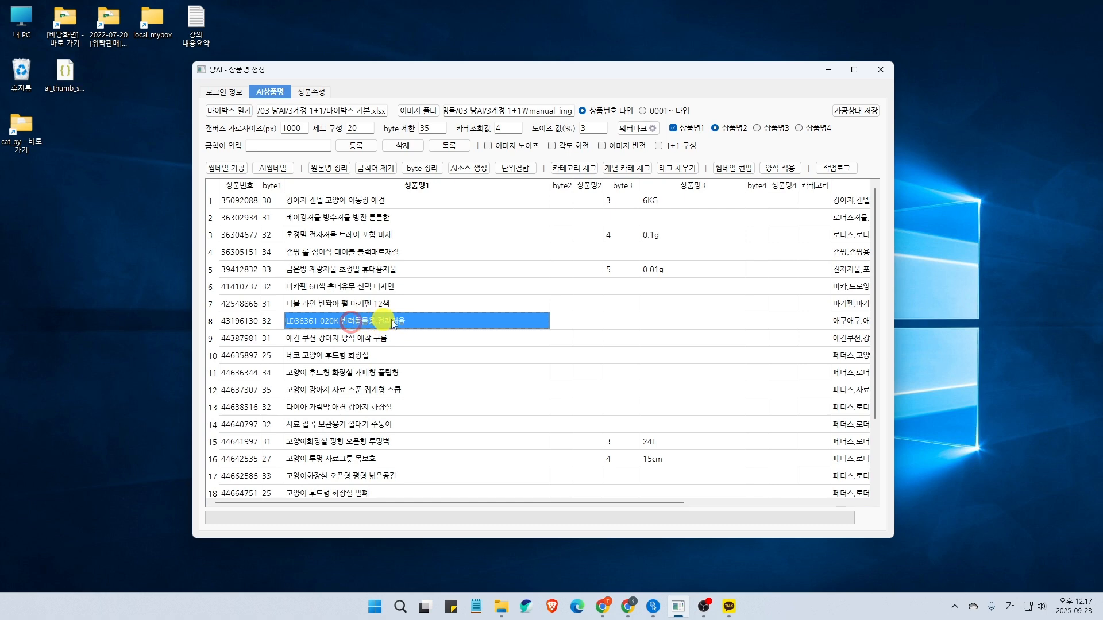
{"action": "left_click", "coordinate": [359, 356]}
{"action": "scroll", "coordinate": [364, 436], "scroll_direction": "down", "scroll_amount": 1}
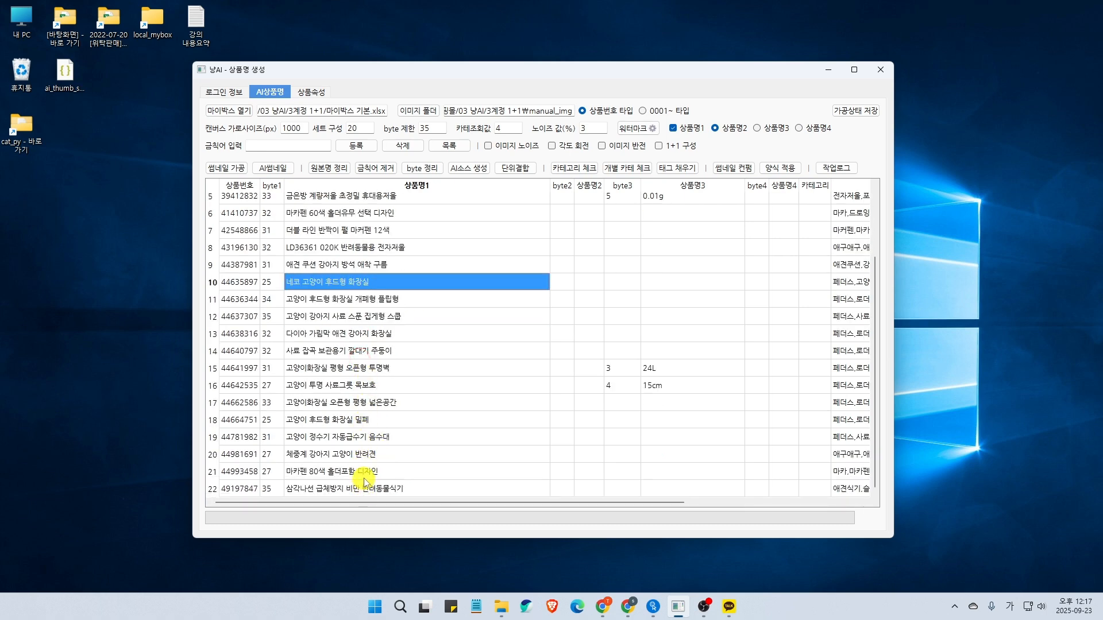
{"action": "left_click", "coordinate": [363, 493]}
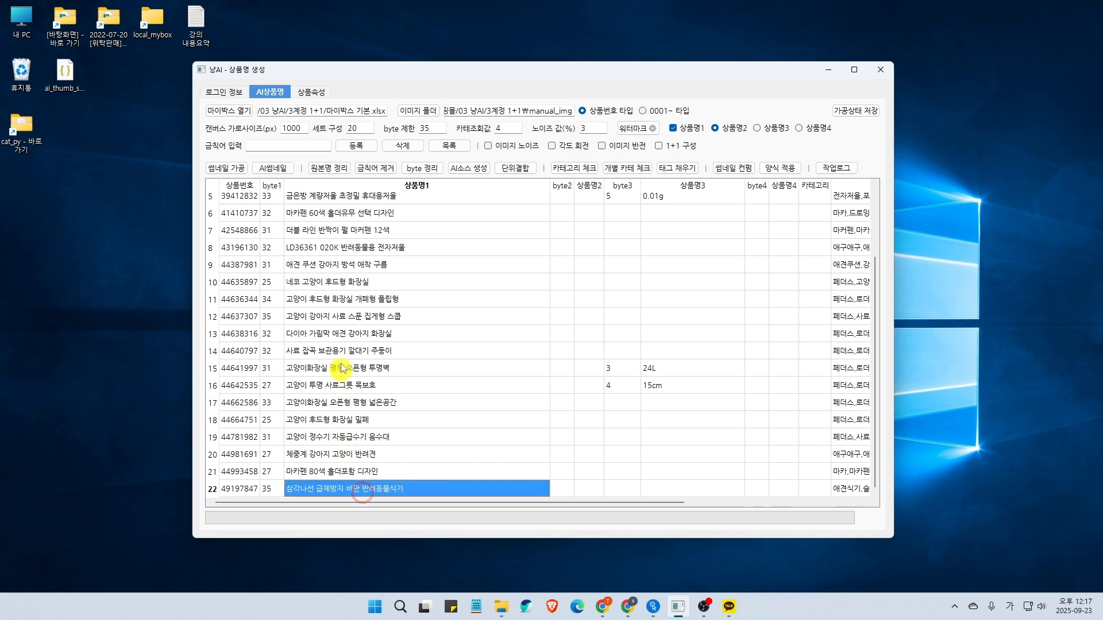
{"action": "scroll", "coordinate": [377, 441], "scroll_direction": "up", "scroll_amount": 1}
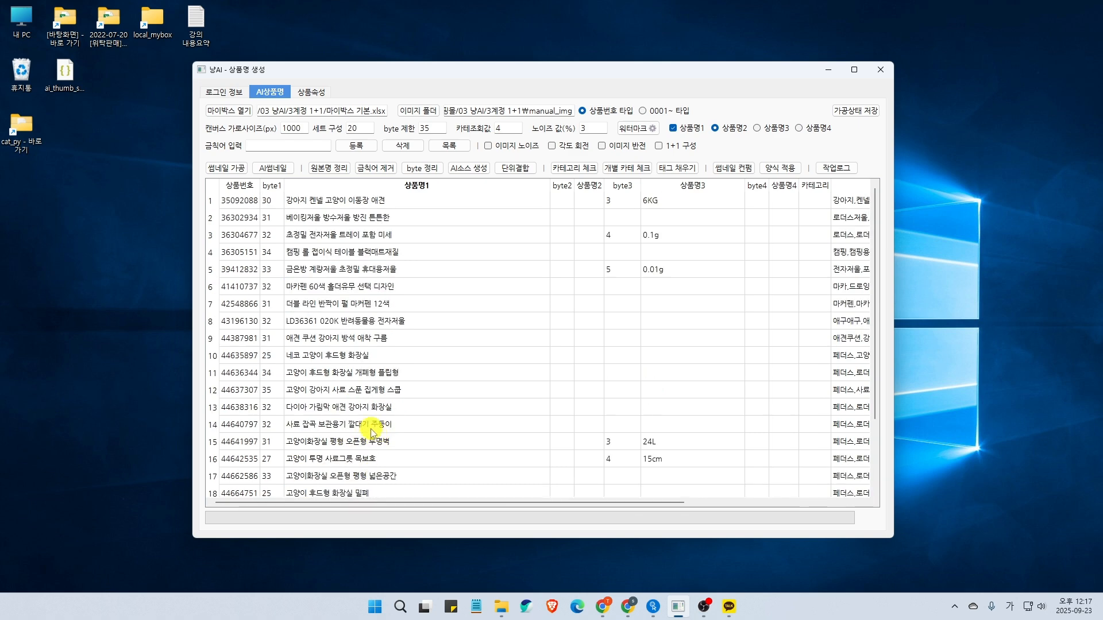
Generate the AI name source files with AI소스 생성 and close the save and completion notices
{"action": "left_click", "coordinate": [380, 203]}
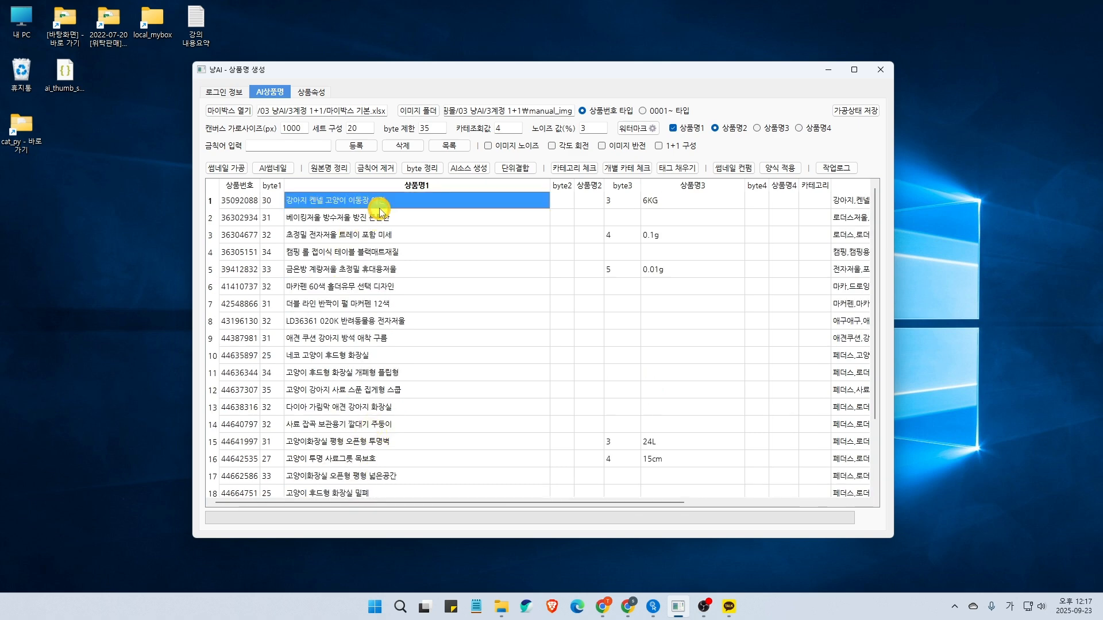
{"action": "left_click", "coordinate": [476, 170]}
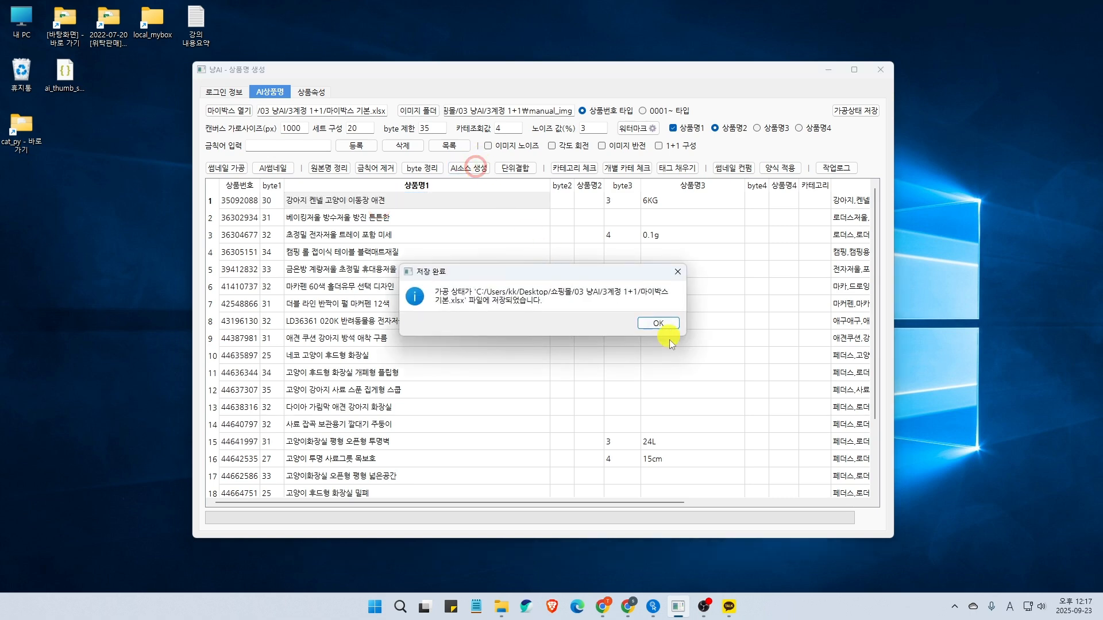
{"action": "left_click", "coordinate": [658, 324]}
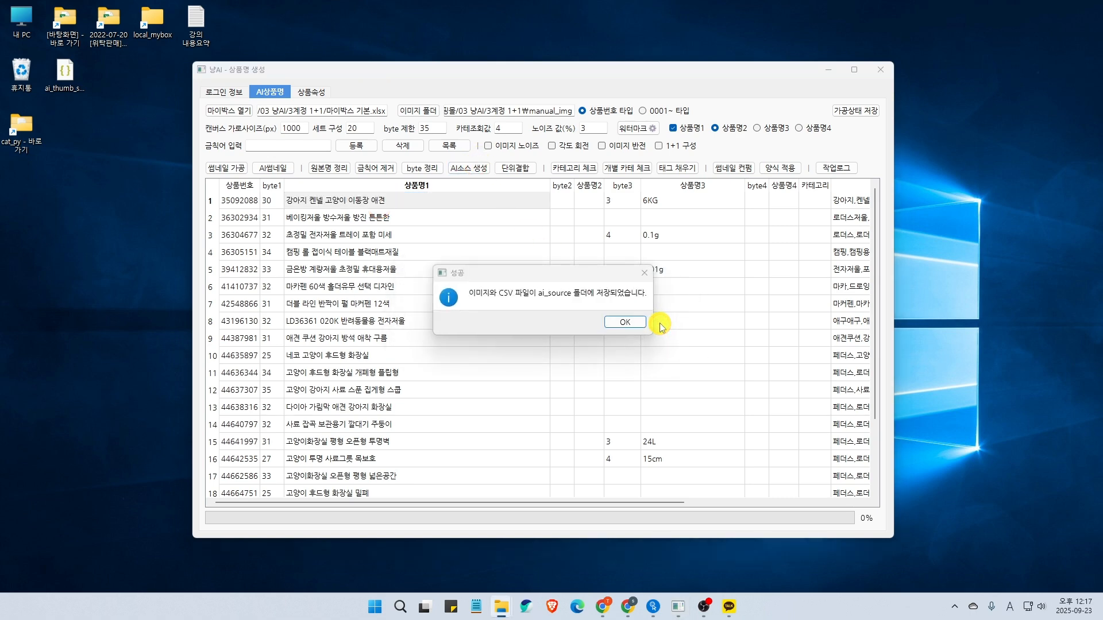
{"action": "left_click", "coordinate": [641, 321]}
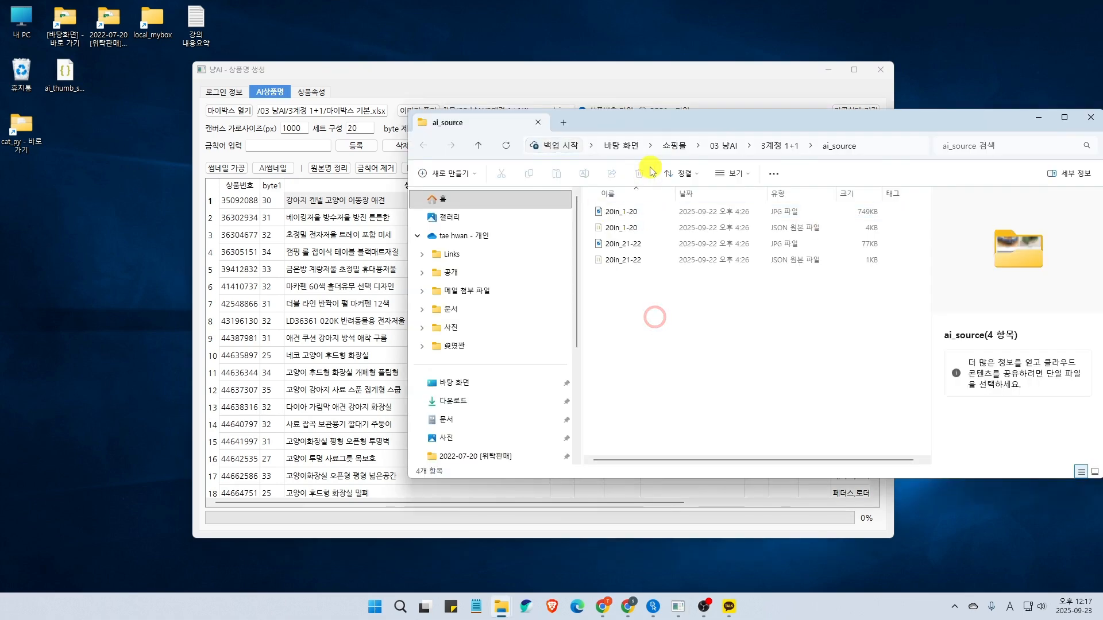
Switch to Chrome, open the bookmarked Google Gemini page, and dismiss the audio-overview suggestion card
{"action": "left_click_drag", "start_coordinate": [673, 115], "coordinate": [672, 124]}
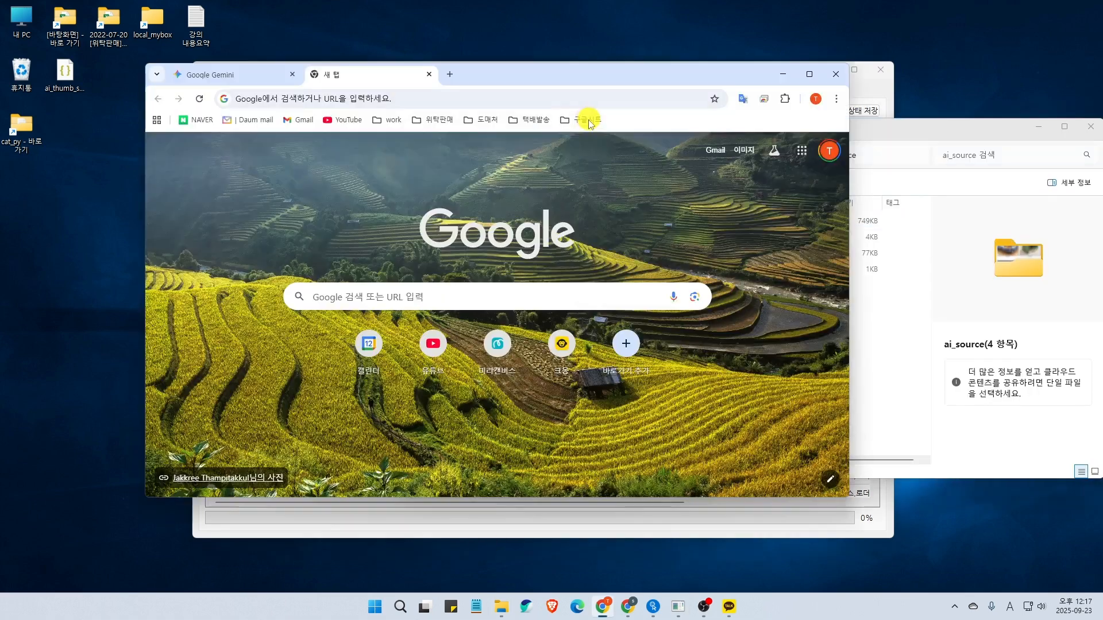
{"action": "left_click", "coordinate": [589, 119]}
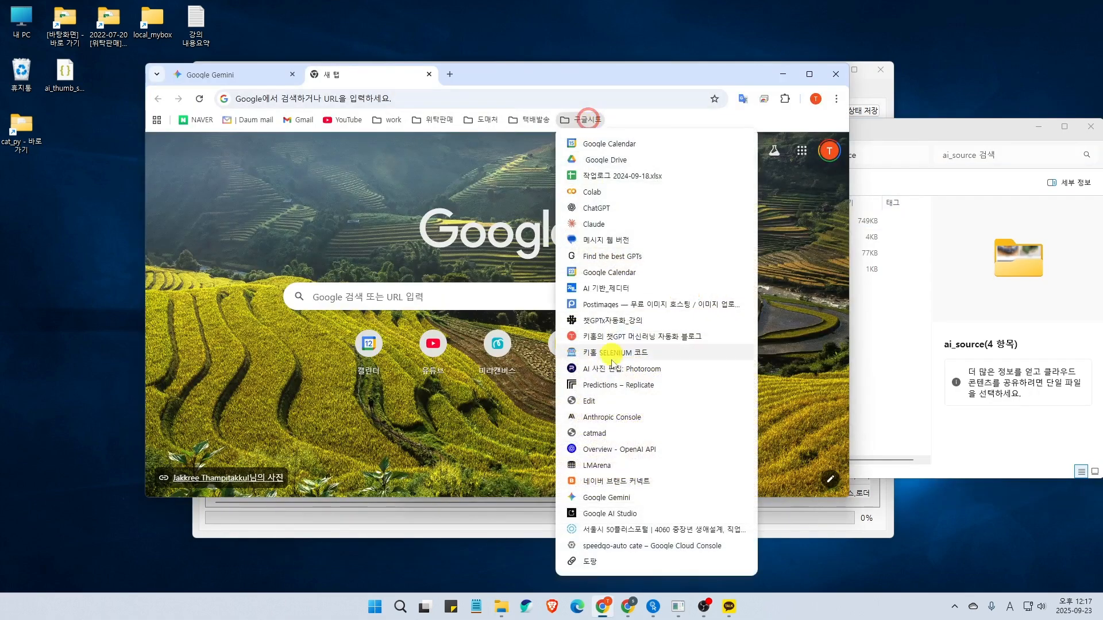
{"action": "left_click", "coordinate": [626, 503]}
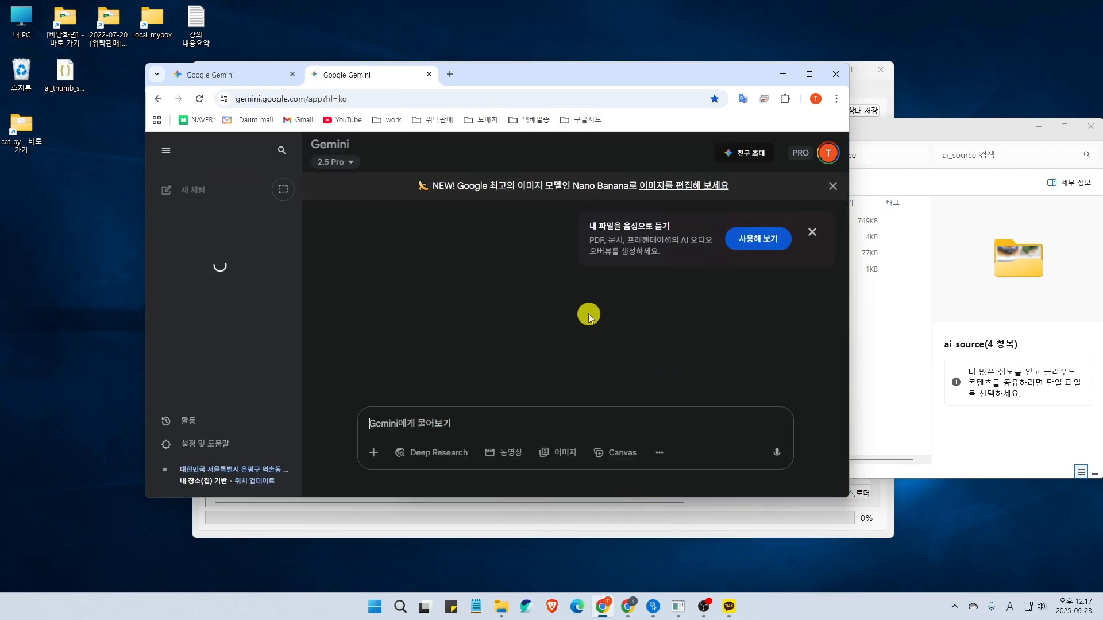
{"action": "left_click", "coordinate": [812, 232]}
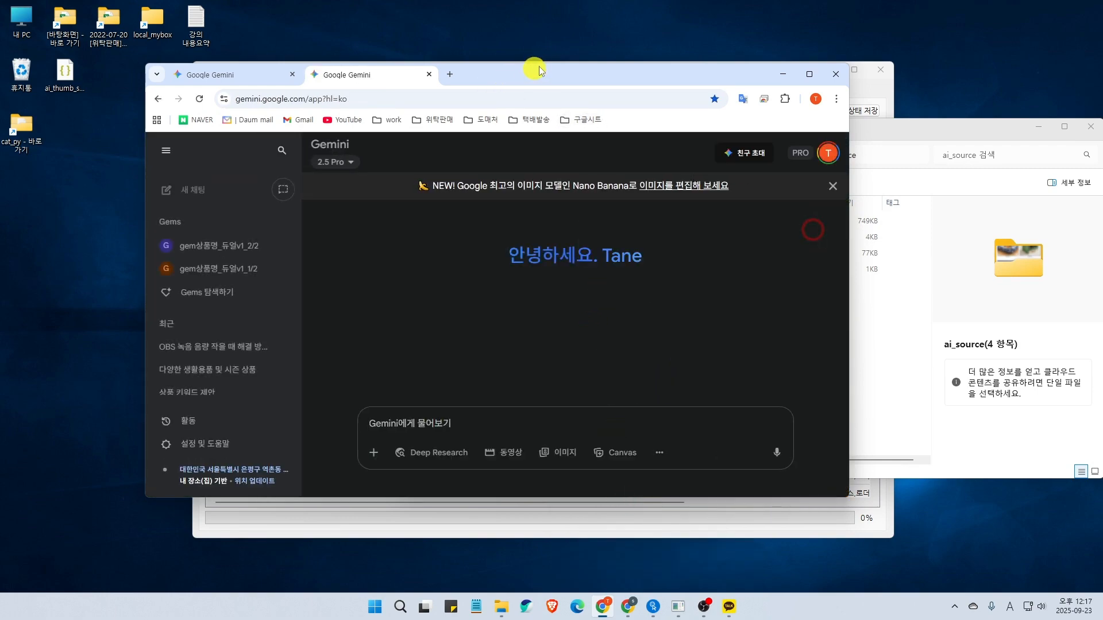
Arrange the Gemini browser window and the ai_source folder window so that both the chat and the source files are accessible
{"action": "left_click_drag", "start_coordinate": [539, 72], "coordinate": [462, 48]}
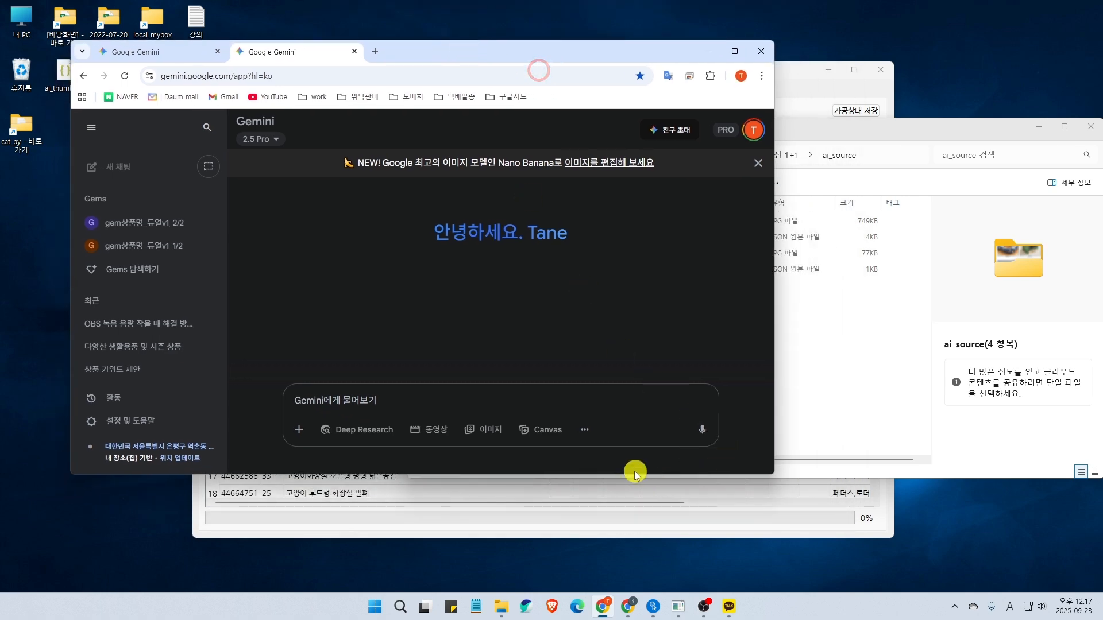
{"action": "left_click_drag", "start_coordinate": [820, 129], "coordinate": [809, 129]}
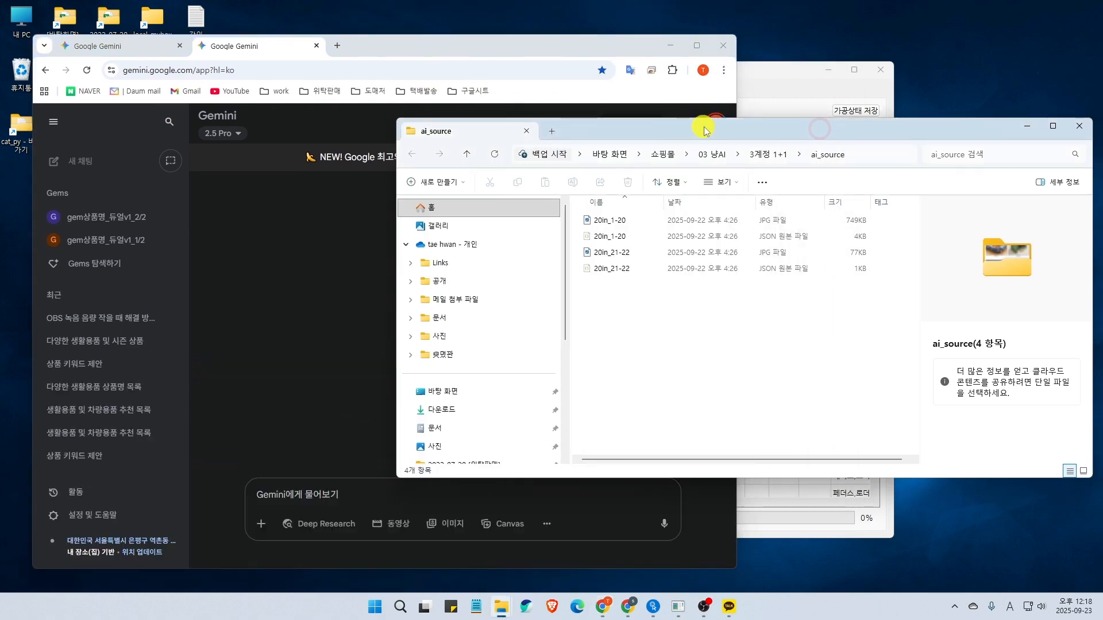
{"action": "left_click_drag", "start_coordinate": [701, 123], "coordinate": [705, 124]}
{"action": "left_click_drag", "start_coordinate": [401, 210], "coordinate": [472, 209]}
{"action": "left_click_drag", "start_coordinate": [744, 135], "coordinate": [741, 170]}
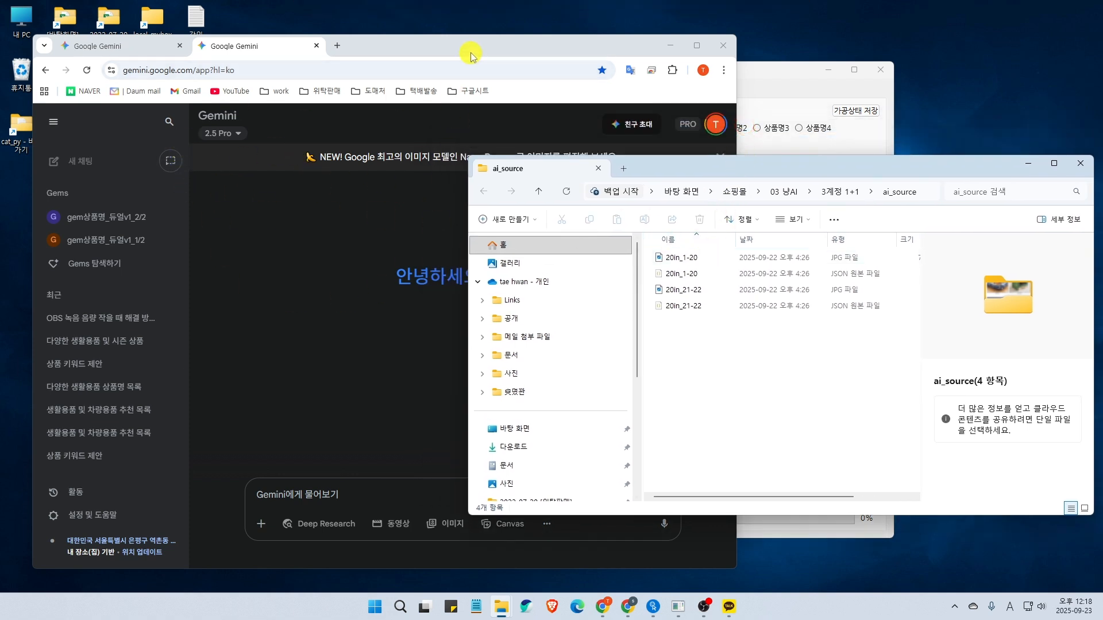
{"action": "left_click_drag", "start_coordinate": [471, 54], "coordinate": [475, 47]}
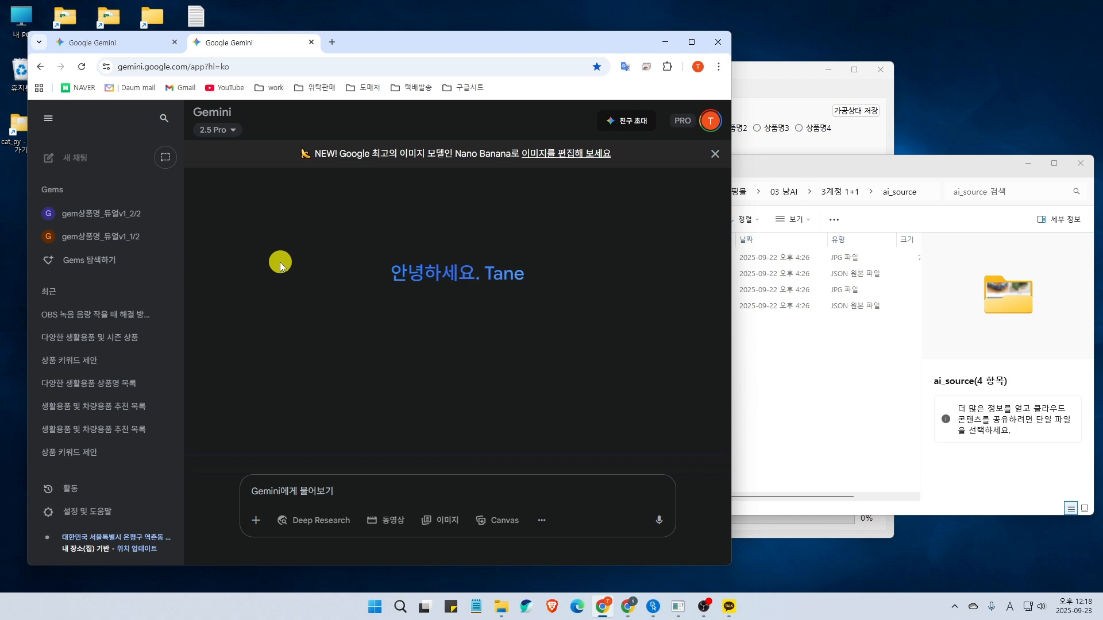
Open the custom gem gem상품명_단일 v1 from Gemini's Gem manager
{"action": "left_click", "coordinate": [91, 266]}
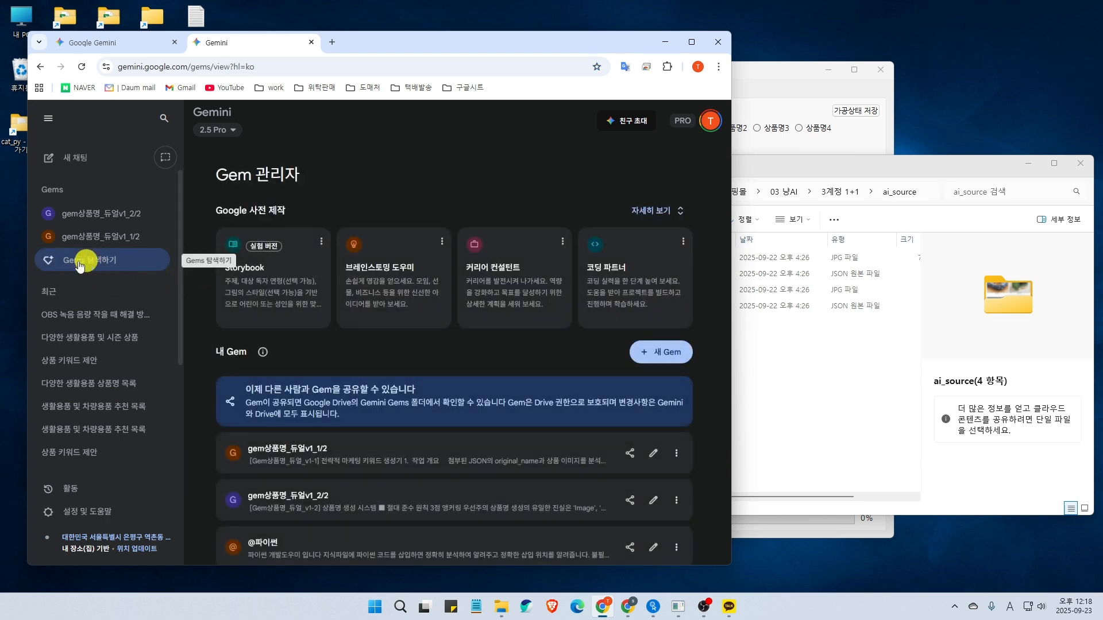
{"action": "scroll", "coordinate": [460, 305], "scroll_direction": "down", "scroll_amount": 2}
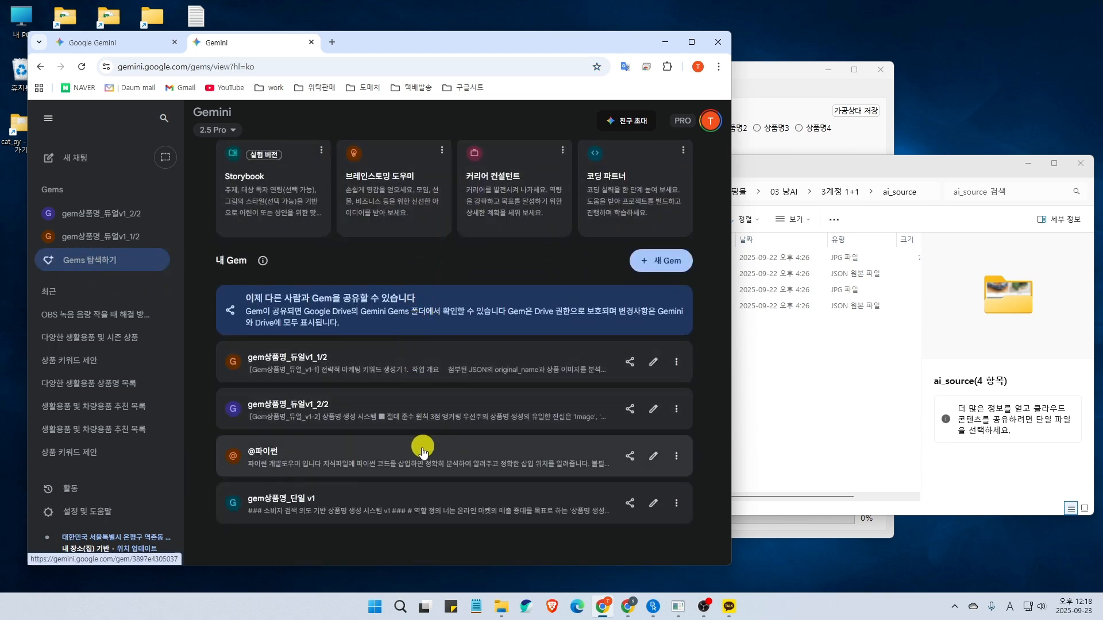
{"action": "left_click", "coordinate": [340, 507]}
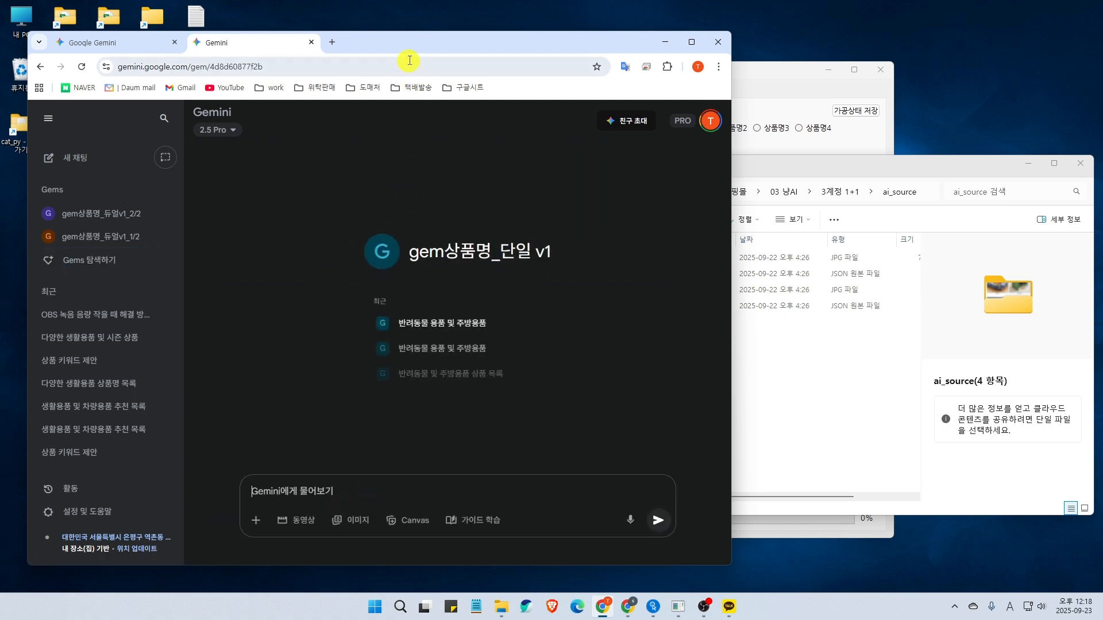
{"action": "left_click_drag", "start_coordinate": [409, 41], "coordinate": [401, 37]}
Attach the 20in_1-20 JPG and JSON files from the ai_source folder to the gem chat and submit them
{"action": "left_click", "coordinate": [782, 155]}
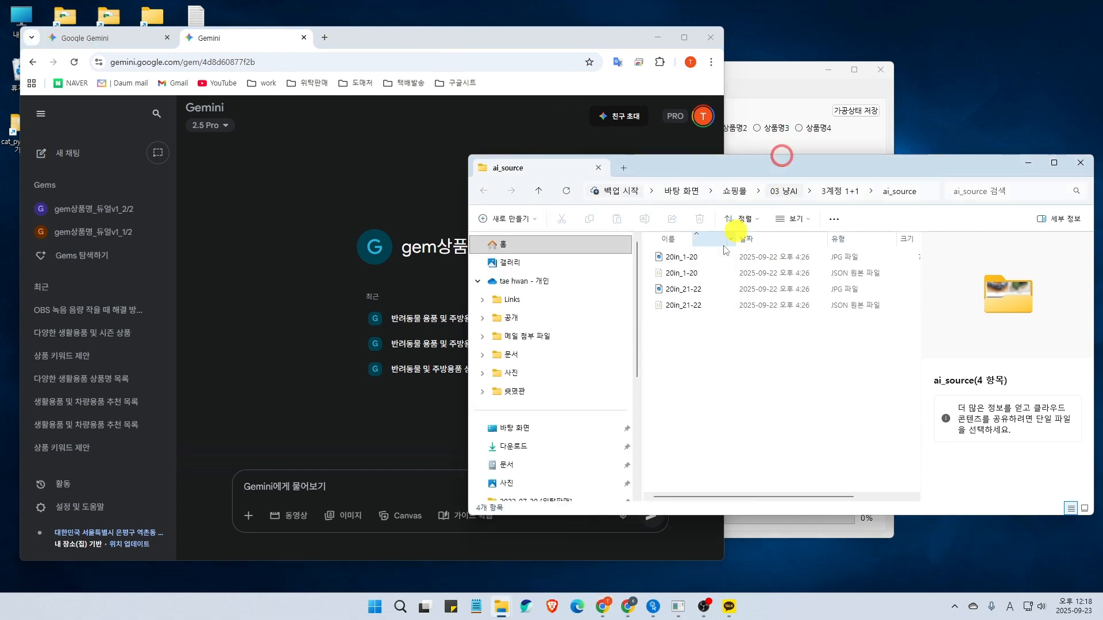
{"action": "left_click_drag", "start_coordinate": [725, 250], "coordinate": [443, 464]}
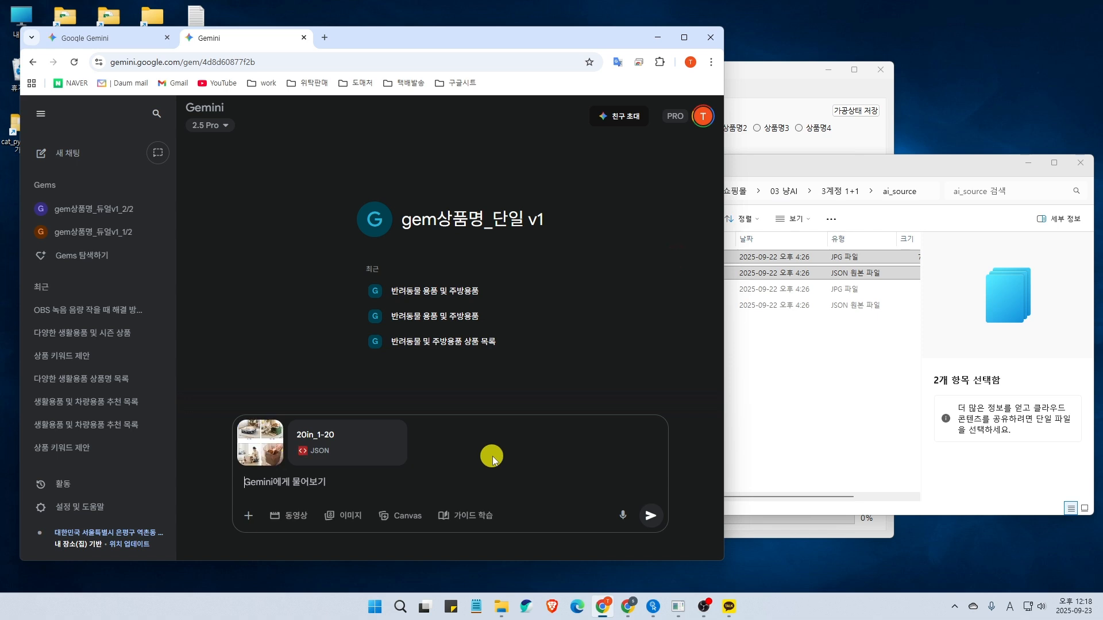
{"action": "left_click", "coordinate": [650, 516]}
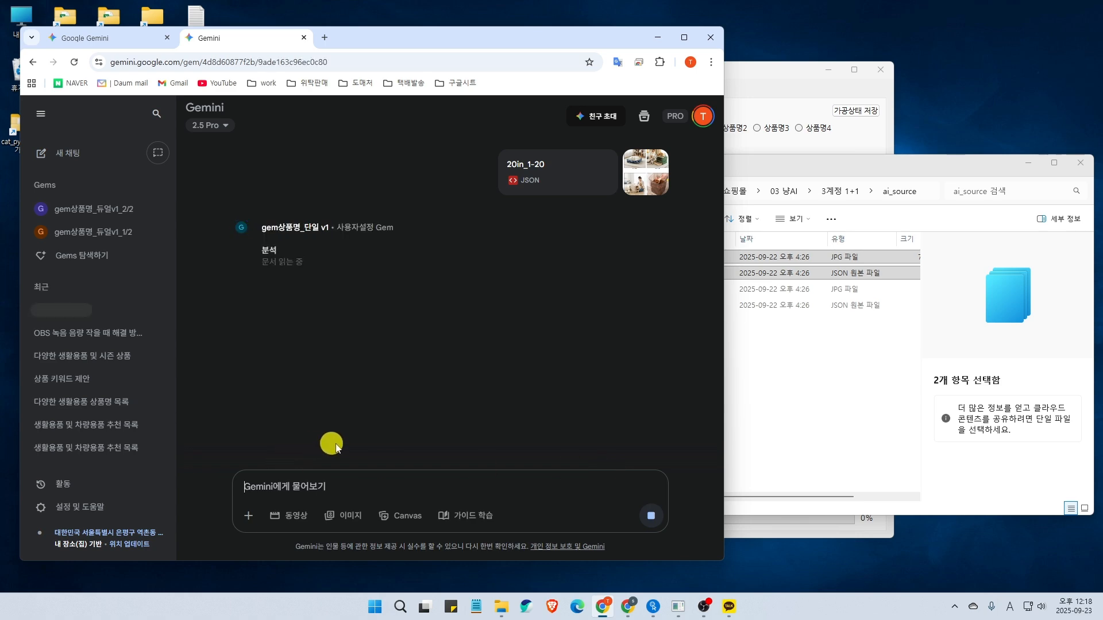
Minimize the ai_source folder window and place the 냥AI window beside the Gemini chat
{"action": "left_click", "coordinate": [1030, 164]}
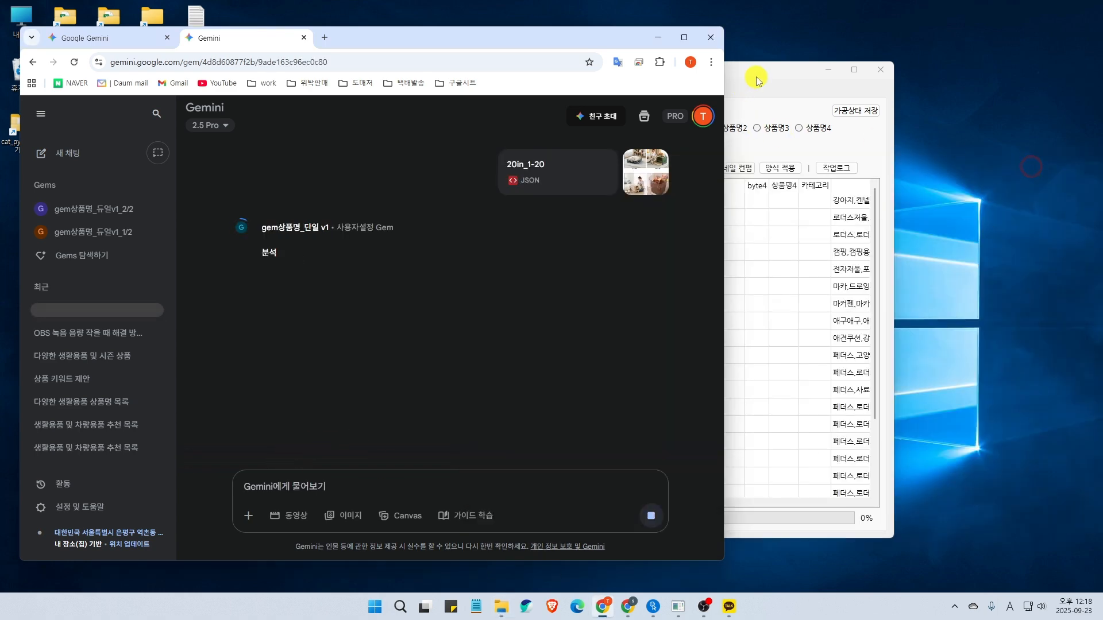
{"action": "left_click_drag", "start_coordinate": [762, 71], "coordinate": [967, 73]}
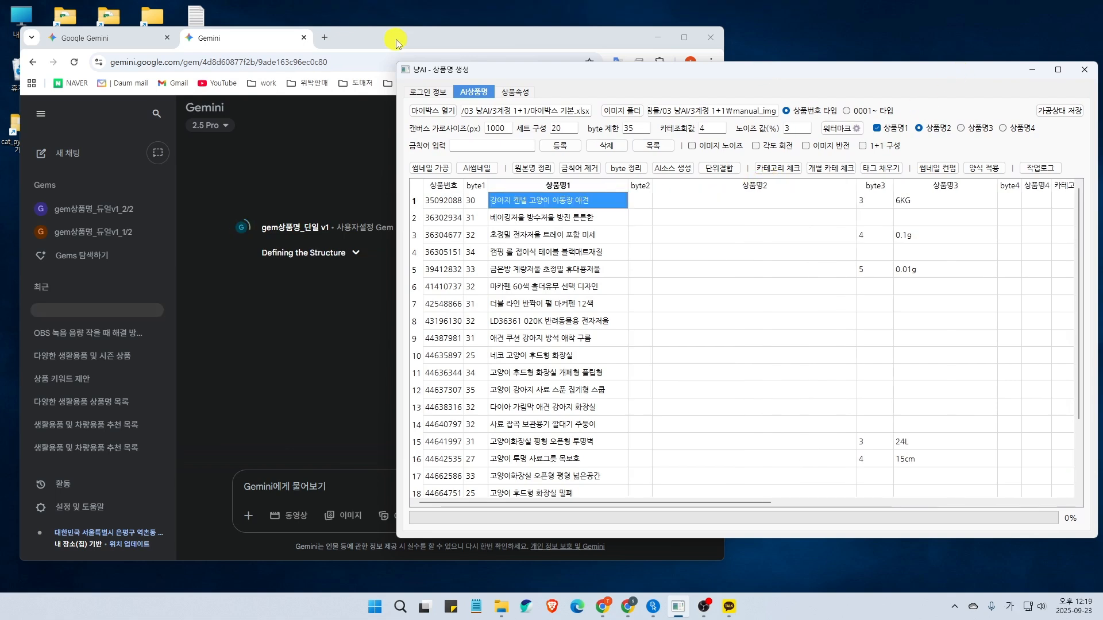
{"action": "left_click", "coordinate": [396, 43]}
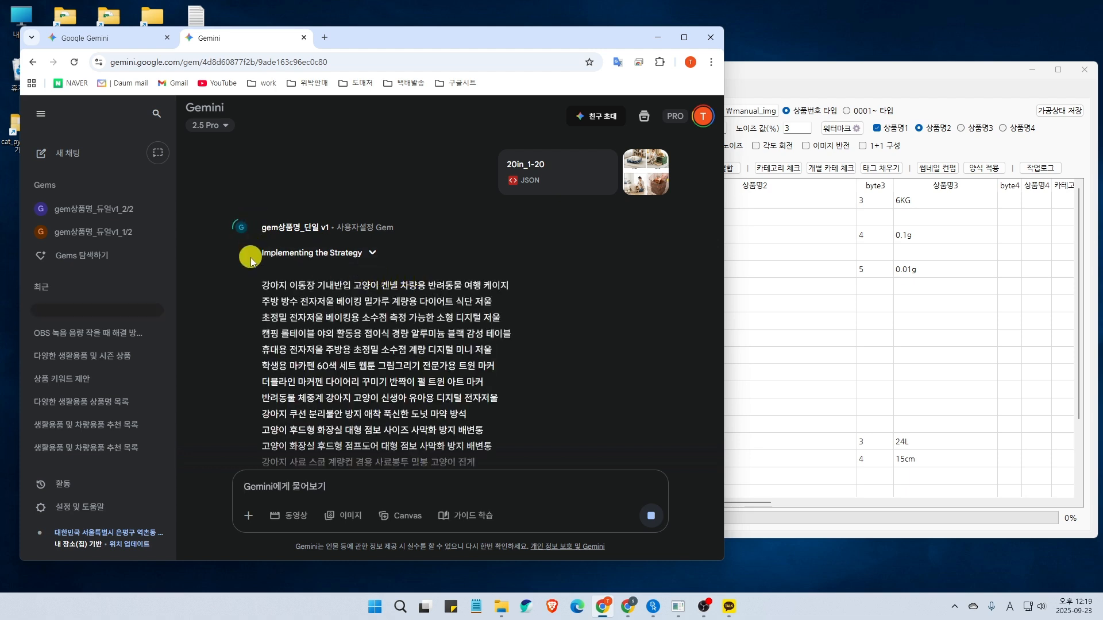
Copy all product names from the gem's answer and paste them into the 상품명2 column in 냥AI, starting at row 1
{"action": "scroll", "coordinate": [284, 309], "scroll_direction": "down", "scroll_amount": 1}
{"action": "scroll", "coordinate": [286, 298], "scroll_direction": "down", "scroll_amount": 2}
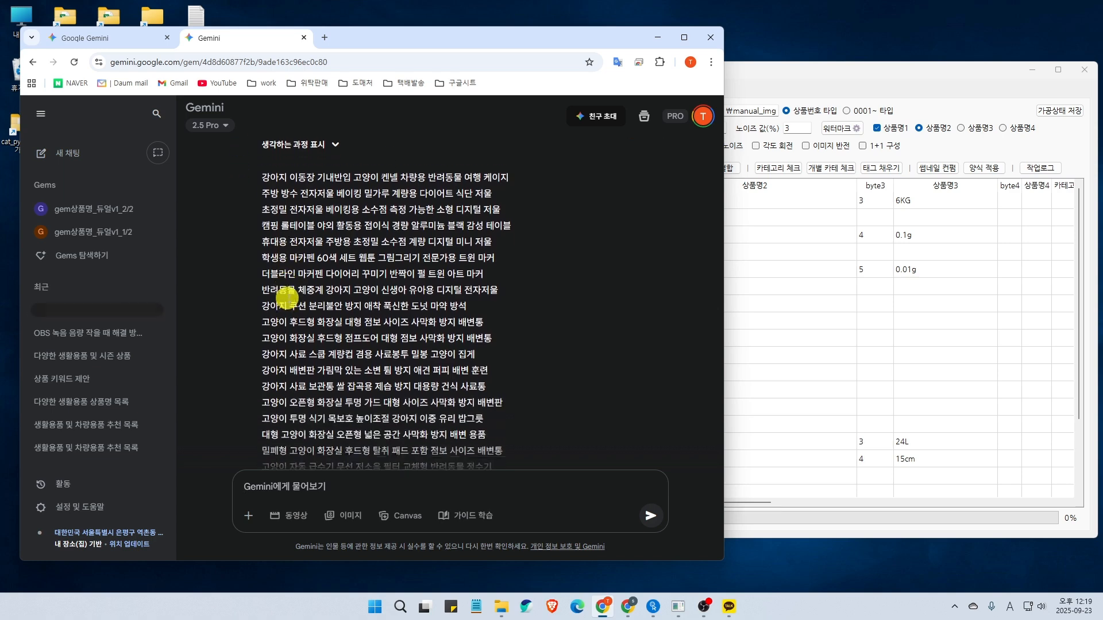
{"action": "scroll", "coordinate": [283, 310], "scroll_direction": "up", "scroll_amount": 2}
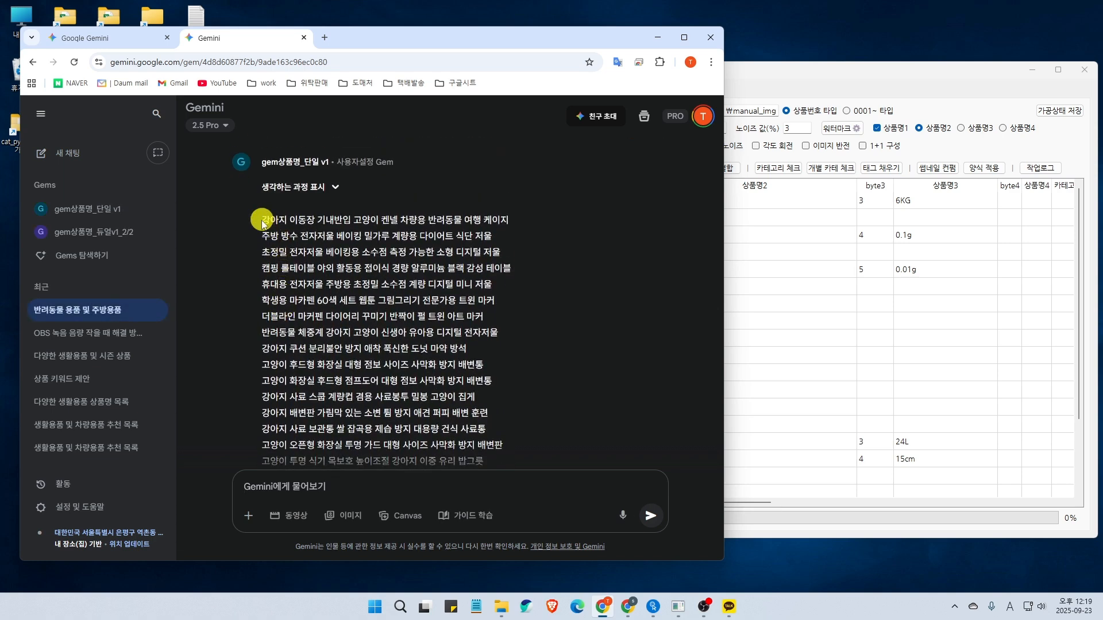
{"action": "left_click_drag", "start_coordinate": [264, 220], "coordinate": [482, 415]}
{"action": "key", "text": "ctrl+c"}
{"action": "left_click", "coordinate": [800, 263]}
{"action": "left_click", "coordinate": [741, 200]}
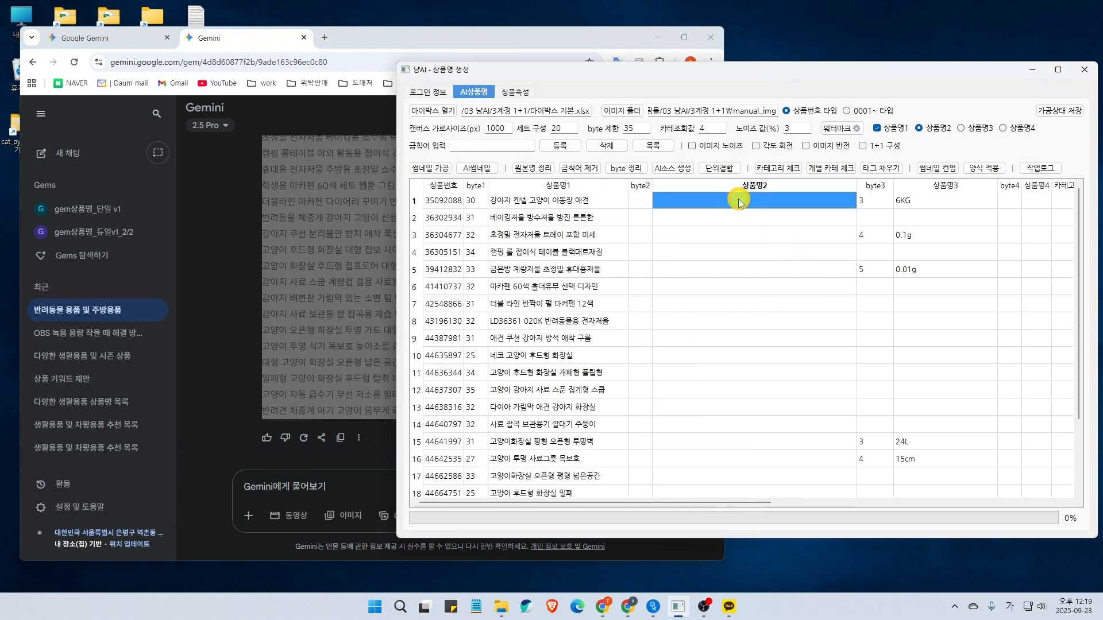
{"action": "key", "text": "ctrl+v"}
Widen the 상품명2 column so the full pasted product names fit
{"action": "left_click", "coordinate": [691, 221]}
{"action": "left_click", "coordinate": [691, 203]}
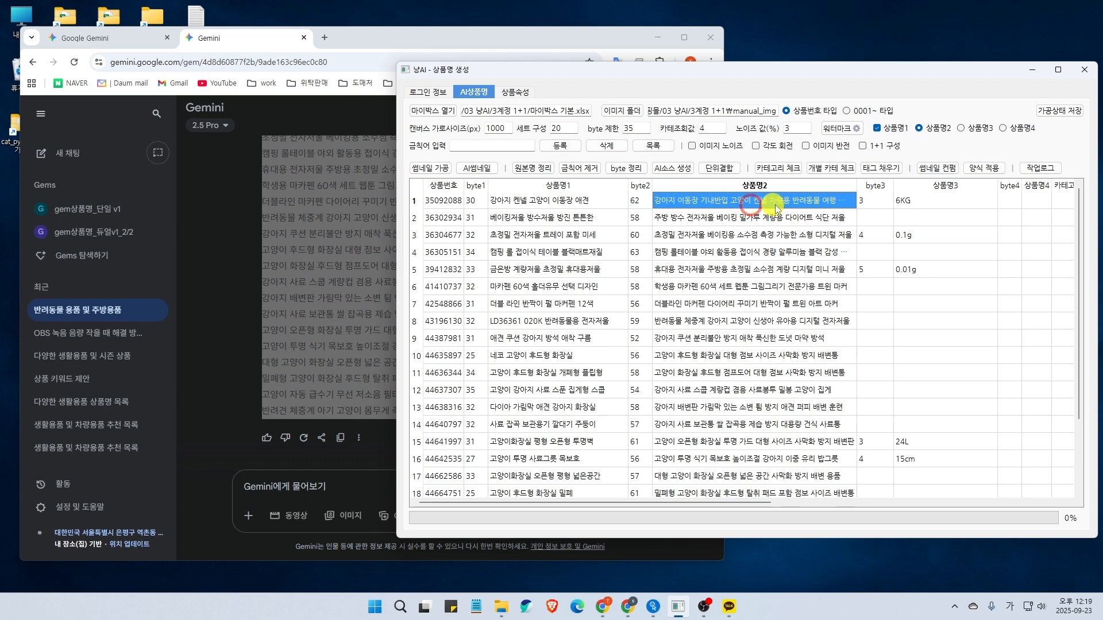
{"action": "left_click_drag", "start_coordinate": [857, 184], "coordinate": [911, 189]}
{"action": "left_click", "coordinate": [821, 214]}
{"action": "left_click", "coordinate": [823, 203]}
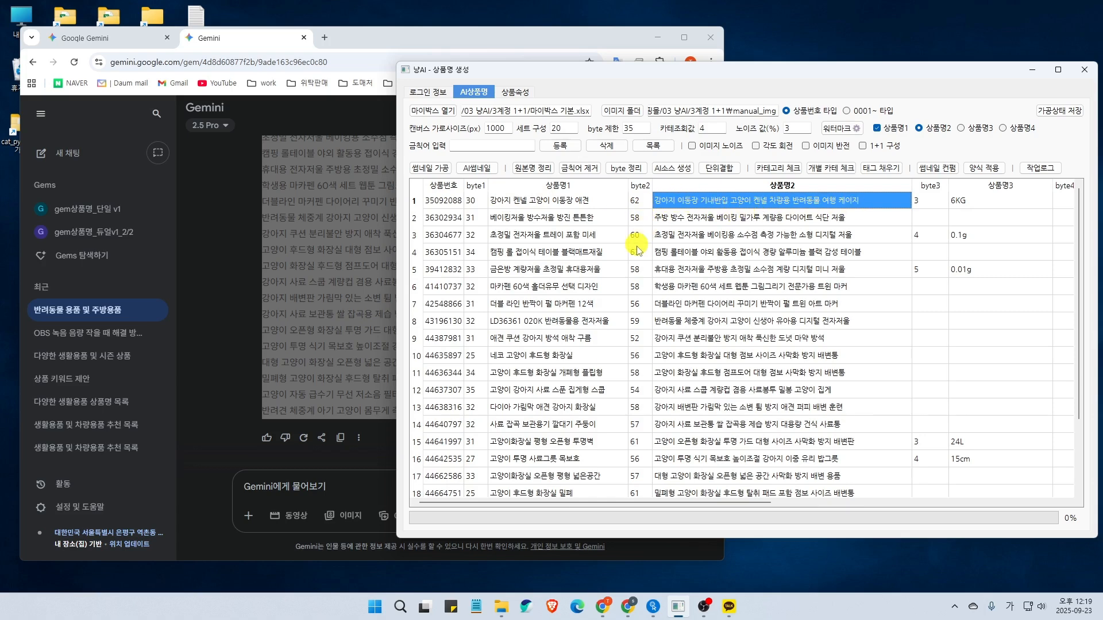
Examine the AI-generated names in 상품명2 against the 상품명1 names, from the first rows down to the last filled row
{"action": "left_click", "coordinate": [703, 235]}
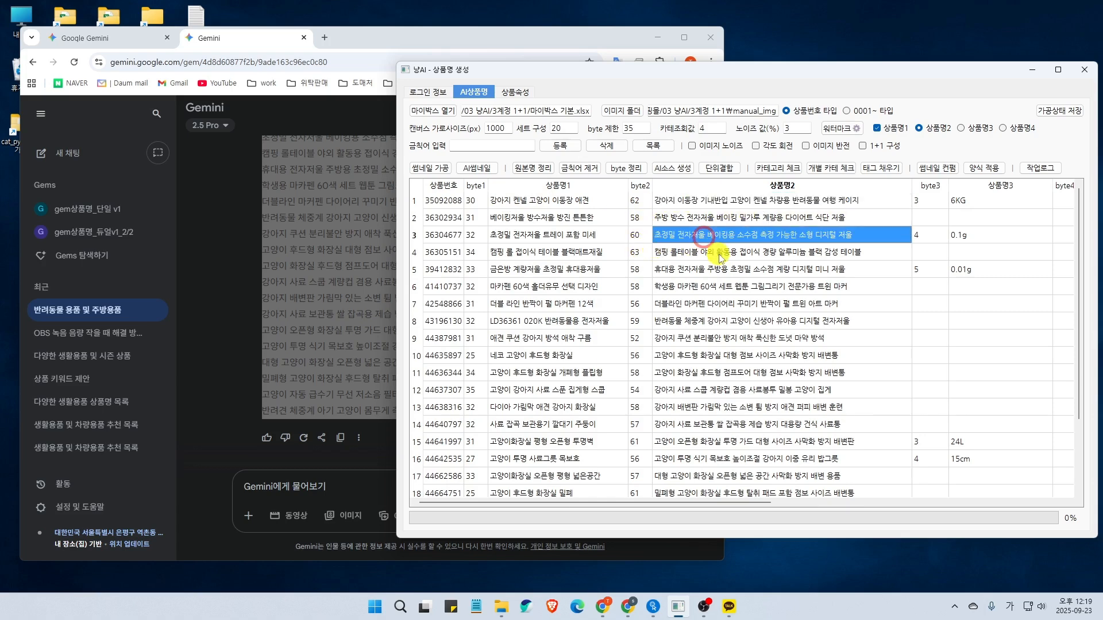
{"action": "left_click", "coordinate": [722, 219]}
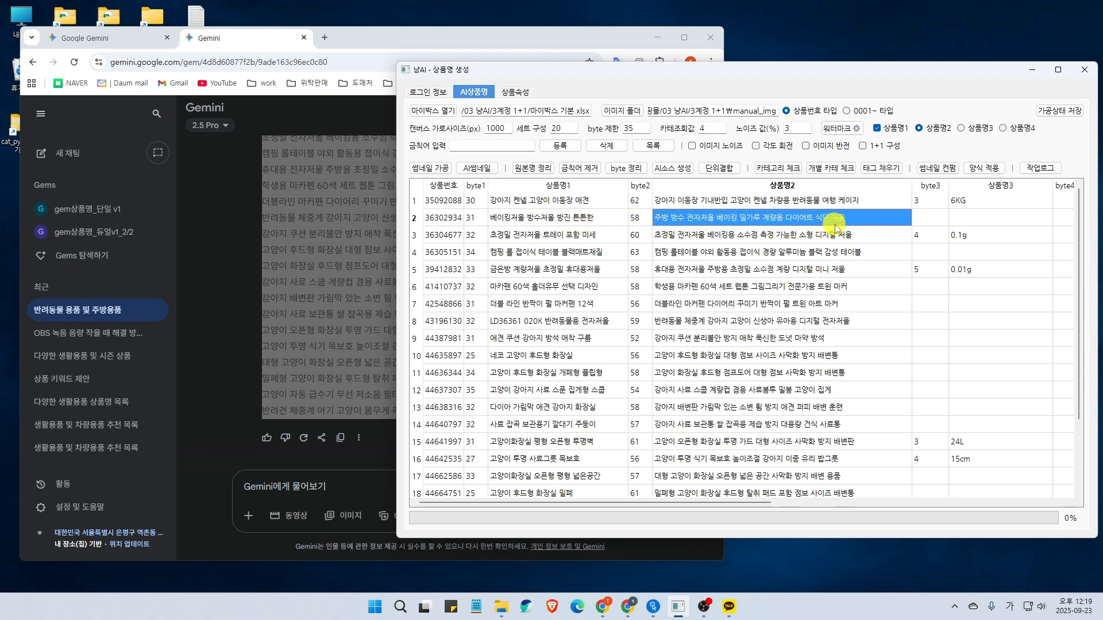
{"action": "left_click", "coordinate": [793, 236]}
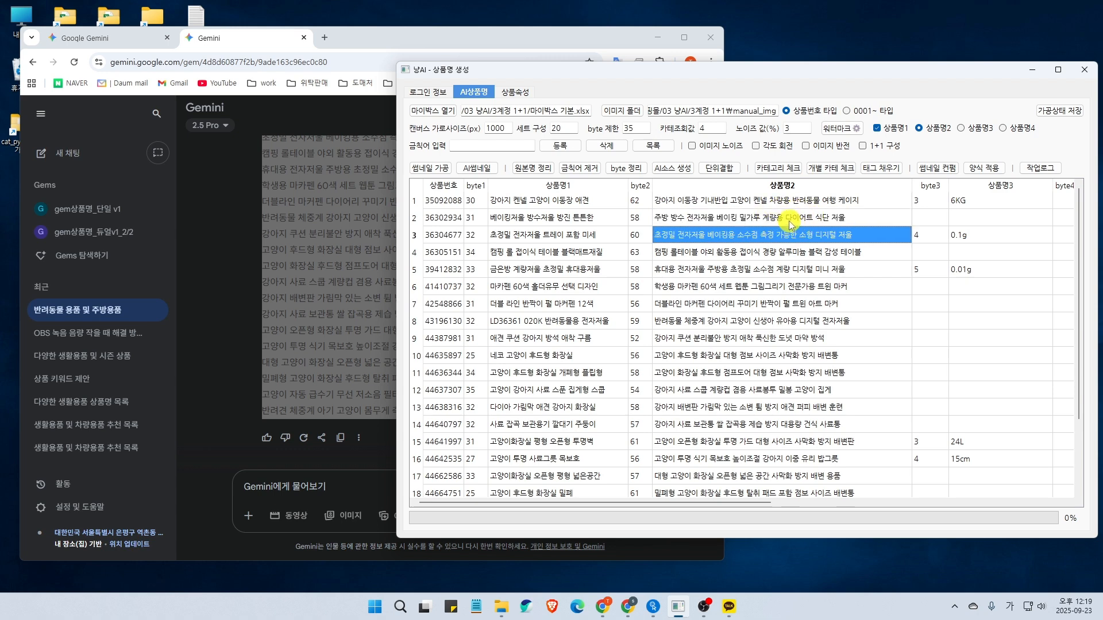
{"action": "left_click", "coordinate": [713, 290]}
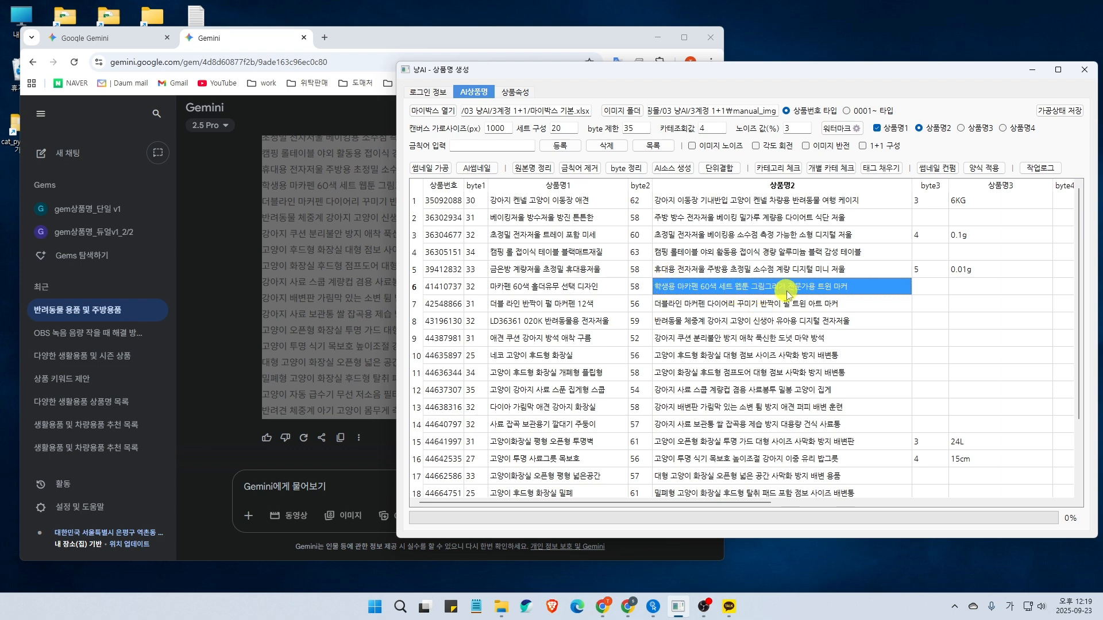
{"action": "left_click", "coordinate": [830, 302]}
{"action": "left_click", "coordinate": [842, 288]}
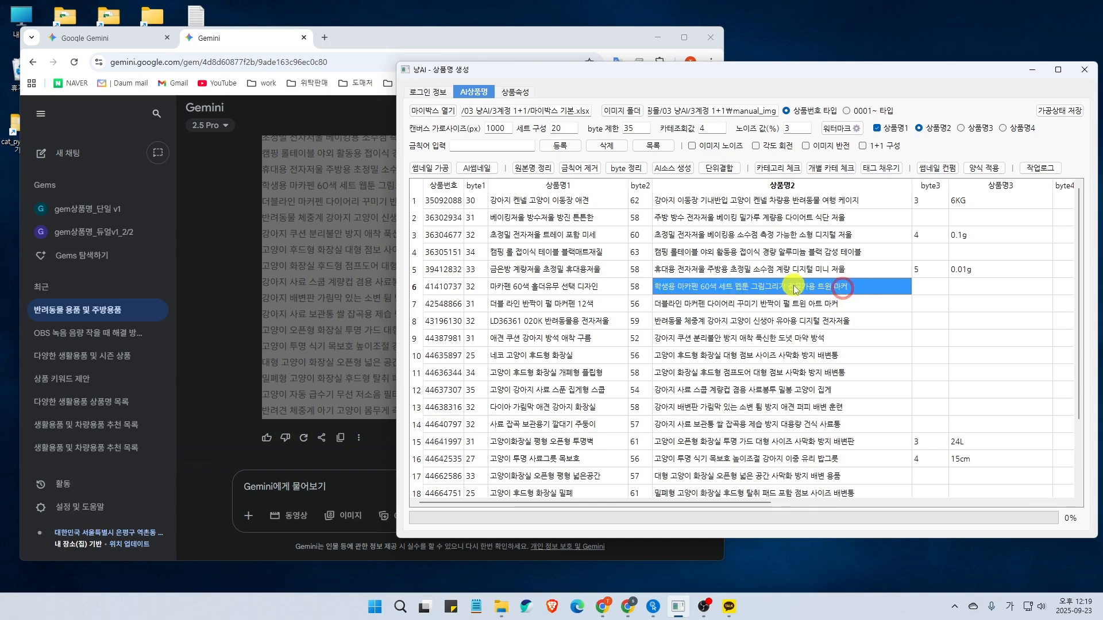
{"action": "scroll", "coordinate": [749, 314], "scroll_direction": "down", "scroll_amount": 3}
{"action": "left_click", "coordinate": [683, 352]}
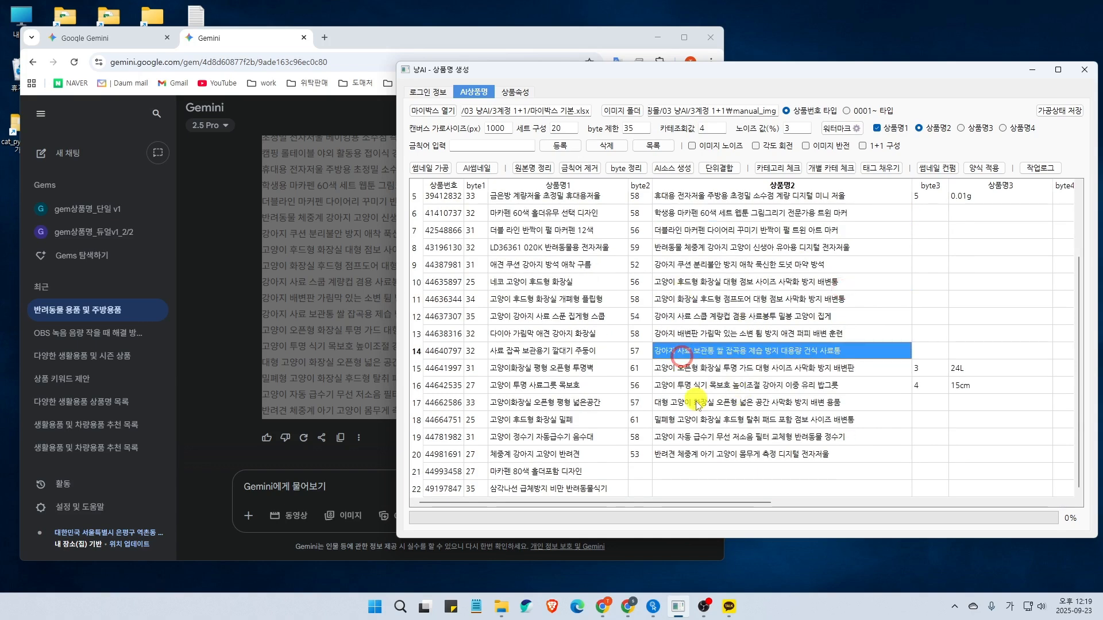
{"action": "left_click", "coordinate": [696, 402]}
{"action": "left_click", "coordinate": [709, 438]}
{"action": "left_click", "coordinate": [735, 454]}
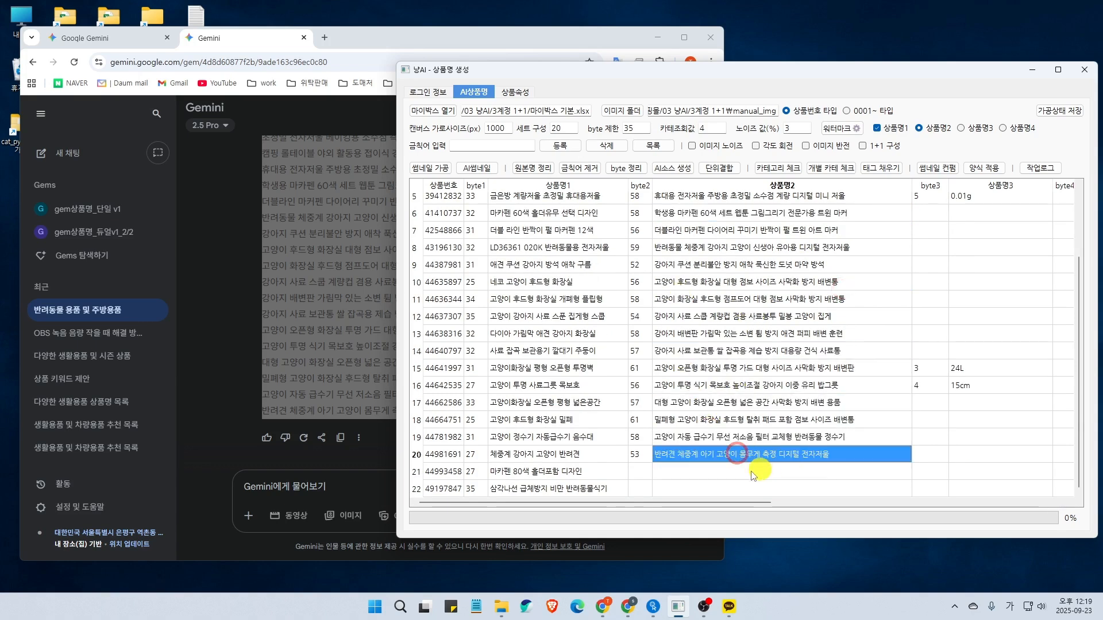
{"action": "scroll", "coordinate": [747, 460], "scroll_direction": "up", "scroll_amount": 2}
Upload the 20in_21-22 JPG and JSON files from the ai_source folder to the Gemini gem chat and send them
{"action": "mouse_move", "coordinate": [729, 83]}
{"action": "left_mouse_down"}
{"action": "mouse_move", "coordinate": [661, 230]}
{"action": "mouse_move", "coordinate": [723, 76]}
{"action": "left_mouse_up"}
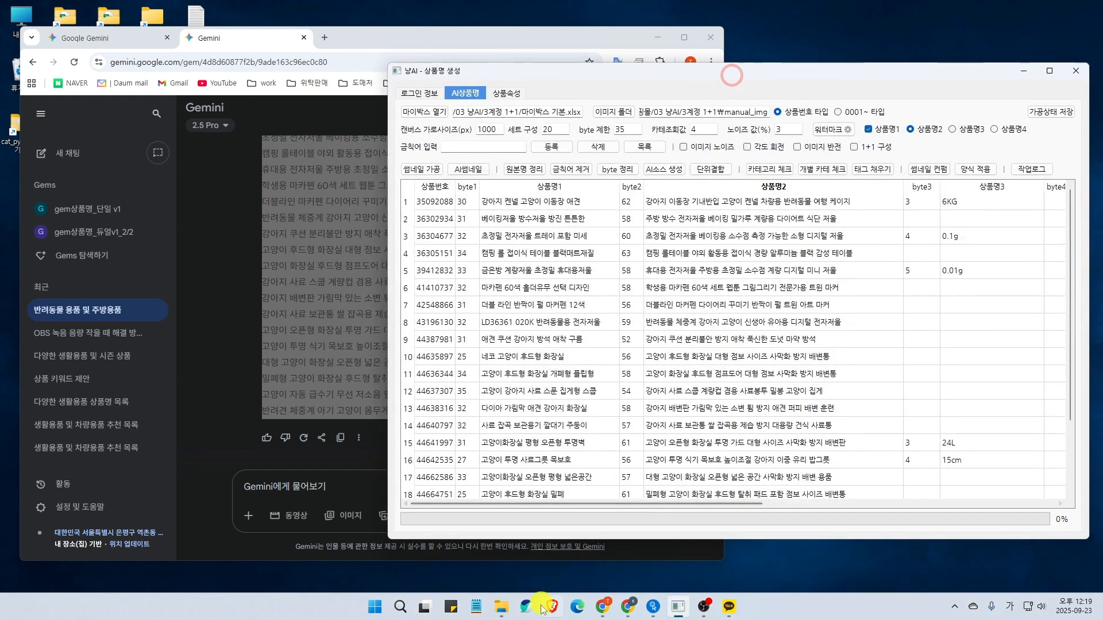
{"action": "mouse_move", "coordinate": [501, 606]}
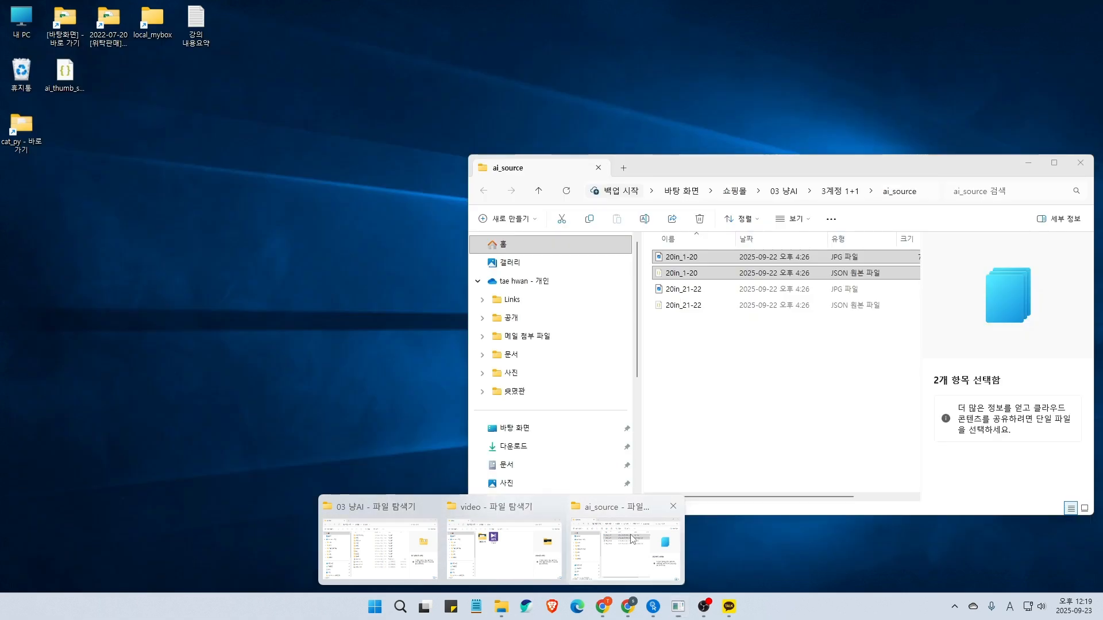
{"action": "left_click", "coordinate": [635, 540]}
{"action": "left_click_drag", "start_coordinate": [695, 329], "coordinate": [320, 500]}
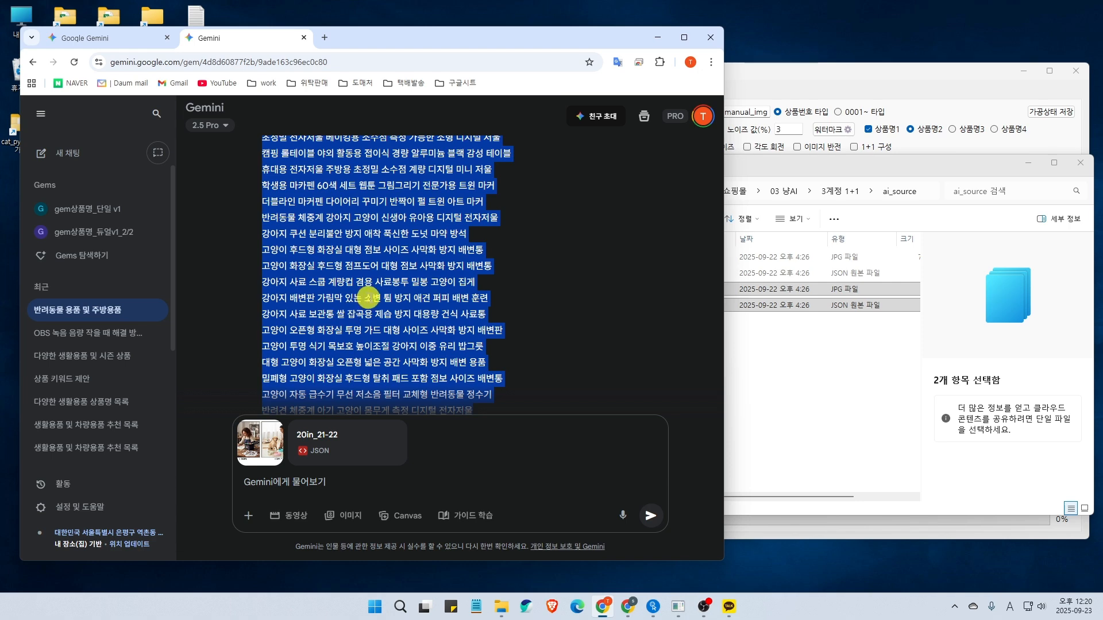
{"action": "left_click", "coordinate": [652, 521]}
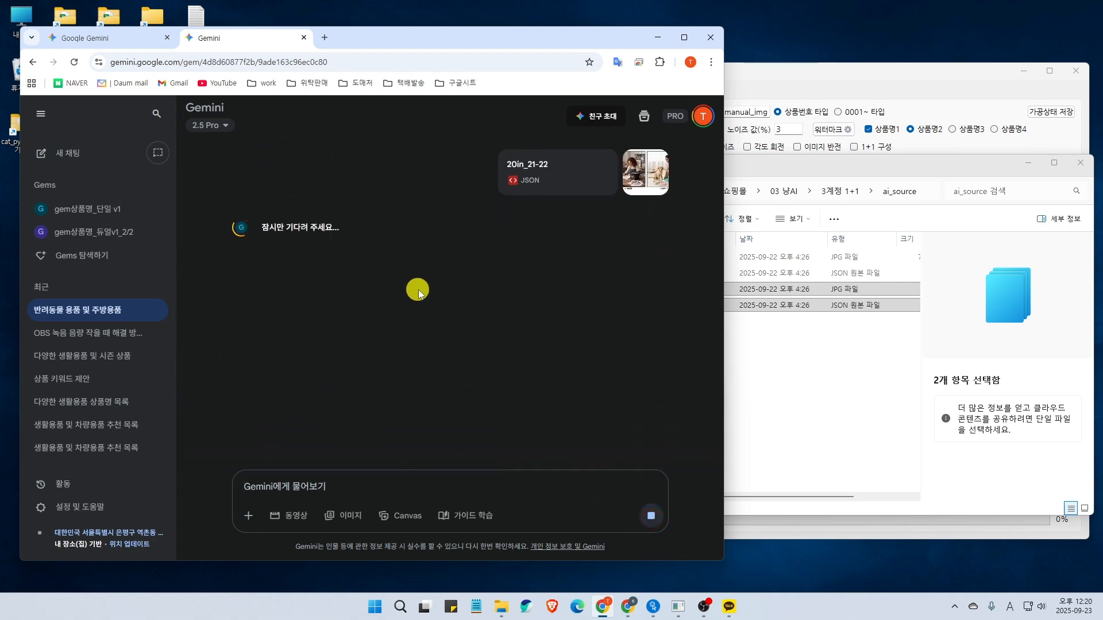
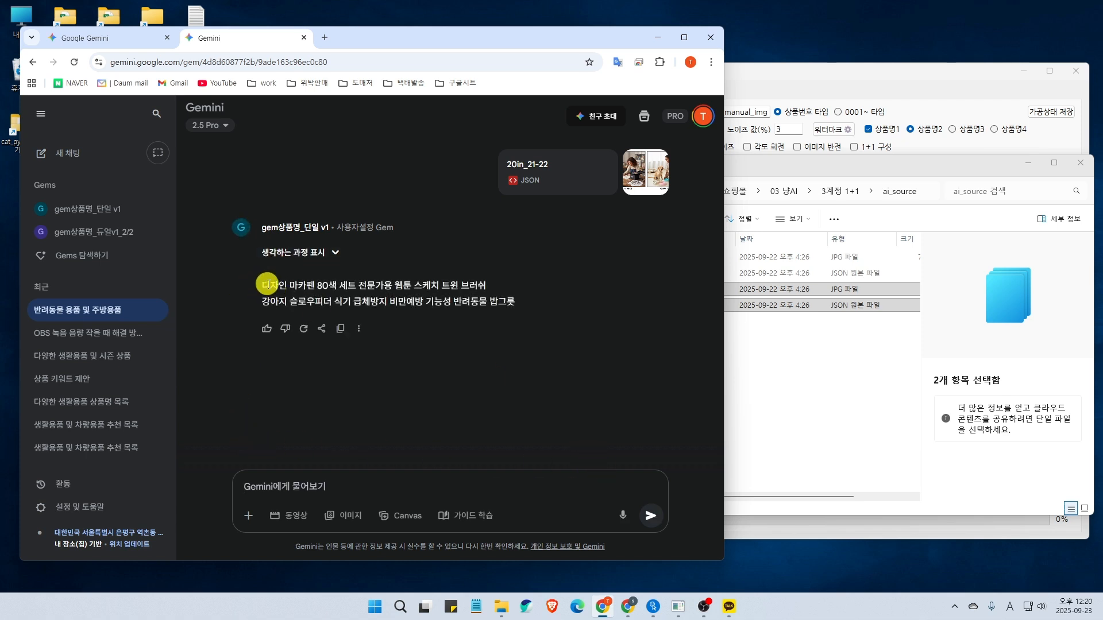
Copy the gem's two new product names and paste them into 상품명2 rows 21 and 22 in 냥AI
{"action": "left_click_drag", "start_coordinate": [264, 283], "coordinate": [524, 303]}
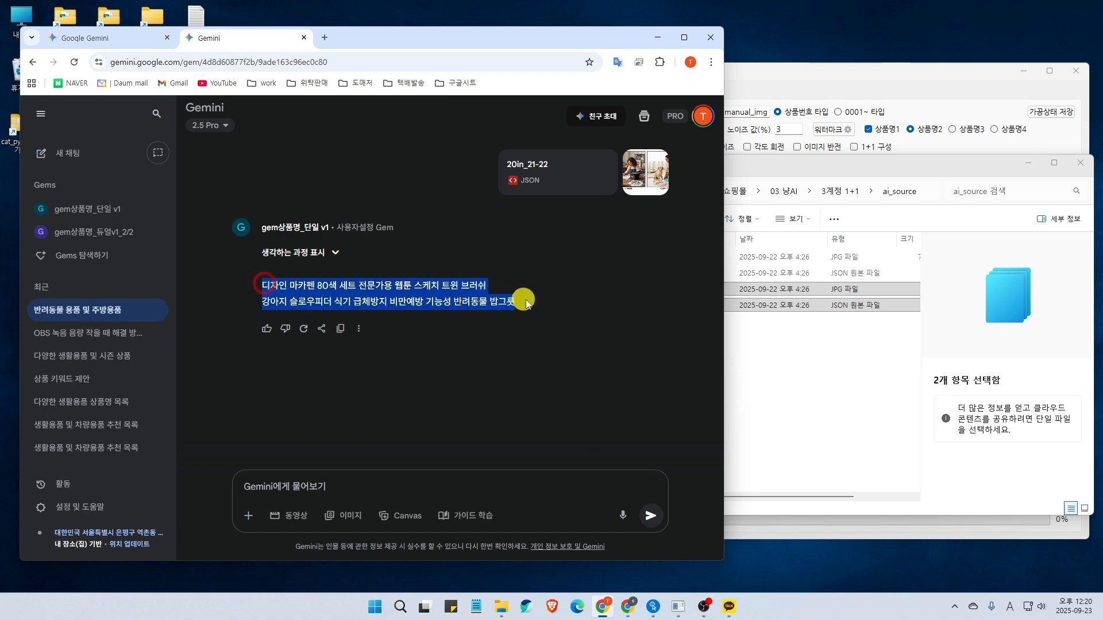
{"action": "left_click", "coordinate": [839, 357]}
{"action": "left_click", "coordinate": [874, 76]}
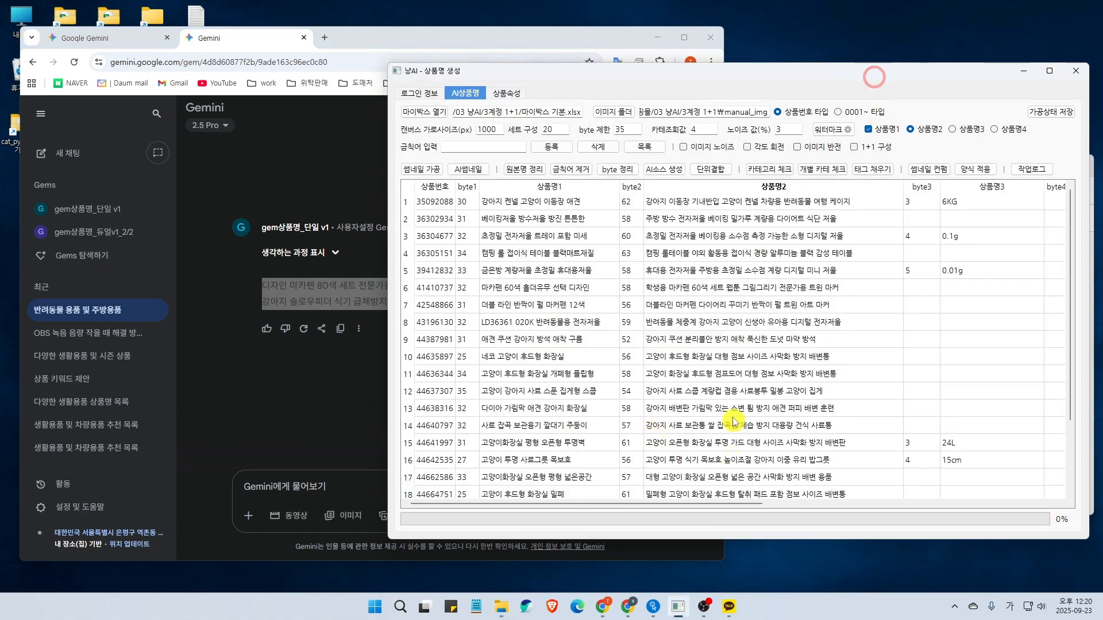
{"action": "scroll", "coordinate": [733, 422], "scroll_direction": "down", "scroll_amount": 3}
{"action": "left_click", "coordinate": [698, 476]}
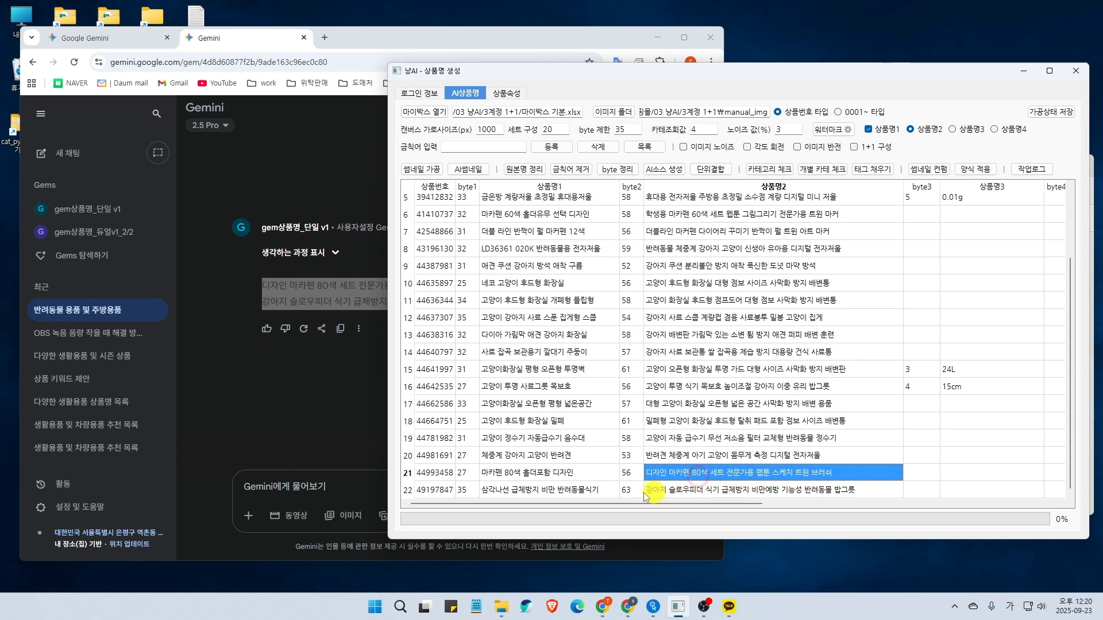
{"action": "left_click", "coordinate": [713, 491]}
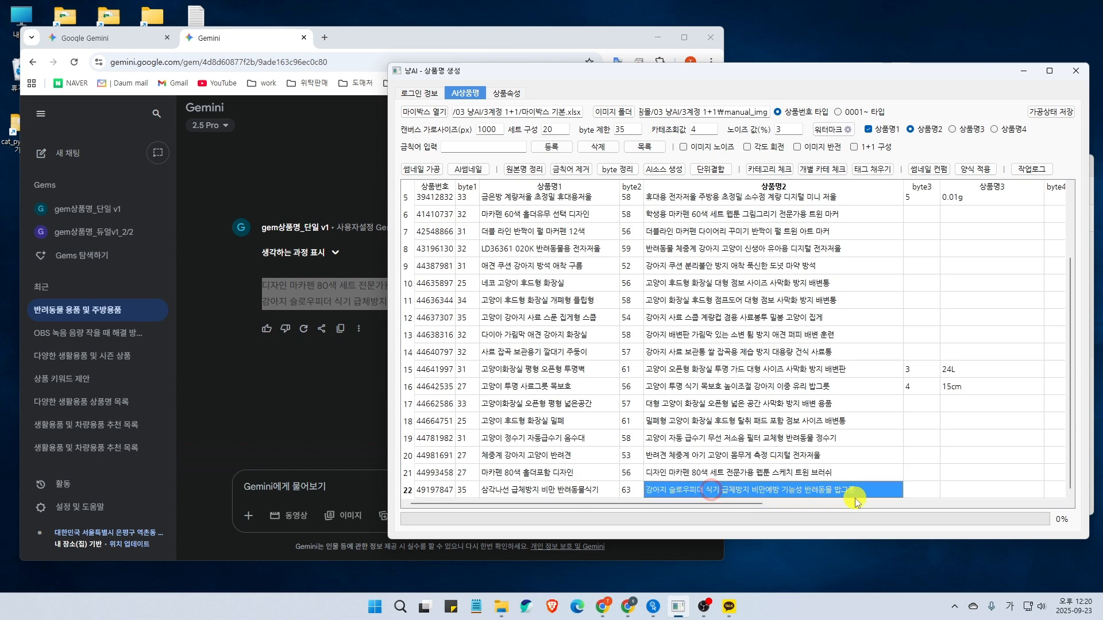
Run the banned-word removal (금지어 제거) on 상품명2, review the report of removed words, and check the cleaned rows
{"action": "scroll", "coordinate": [814, 471], "scroll_direction": "up", "scroll_amount": 3}
{"action": "left_click", "coordinate": [776, 253]}
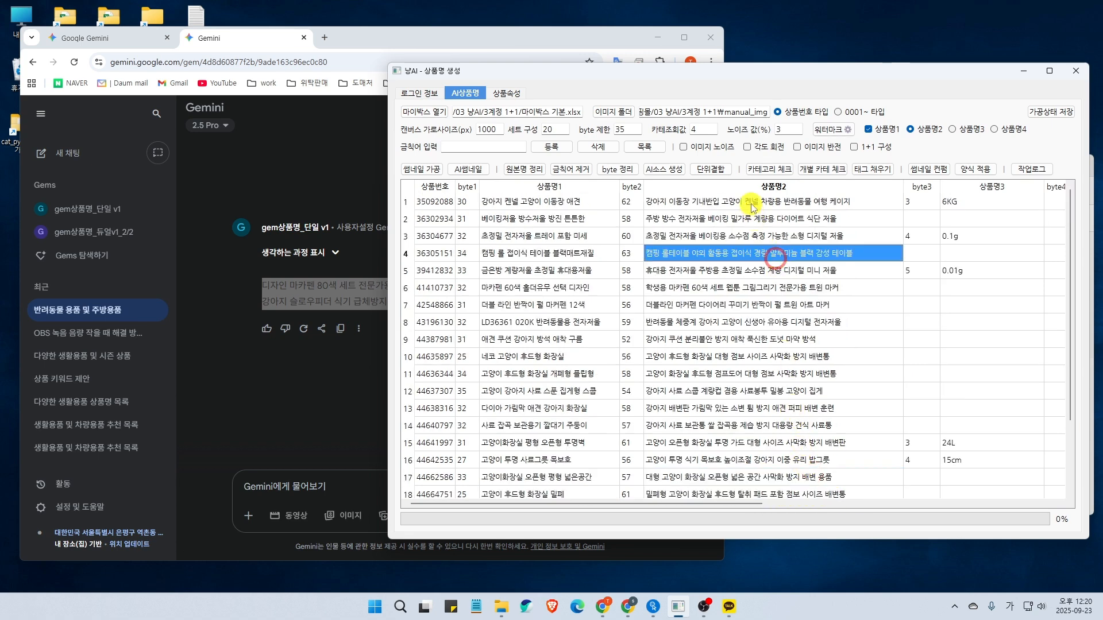
{"action": "left_click", "coordinate": [751, 202]}
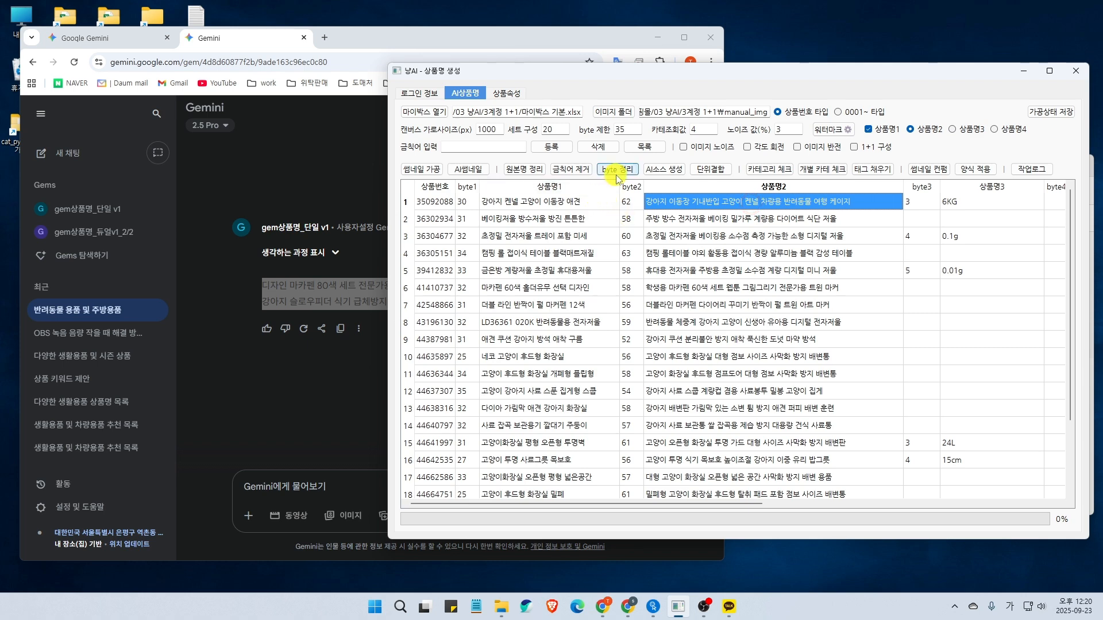
{"action": "left_click", "coordinate": [578, 171]}
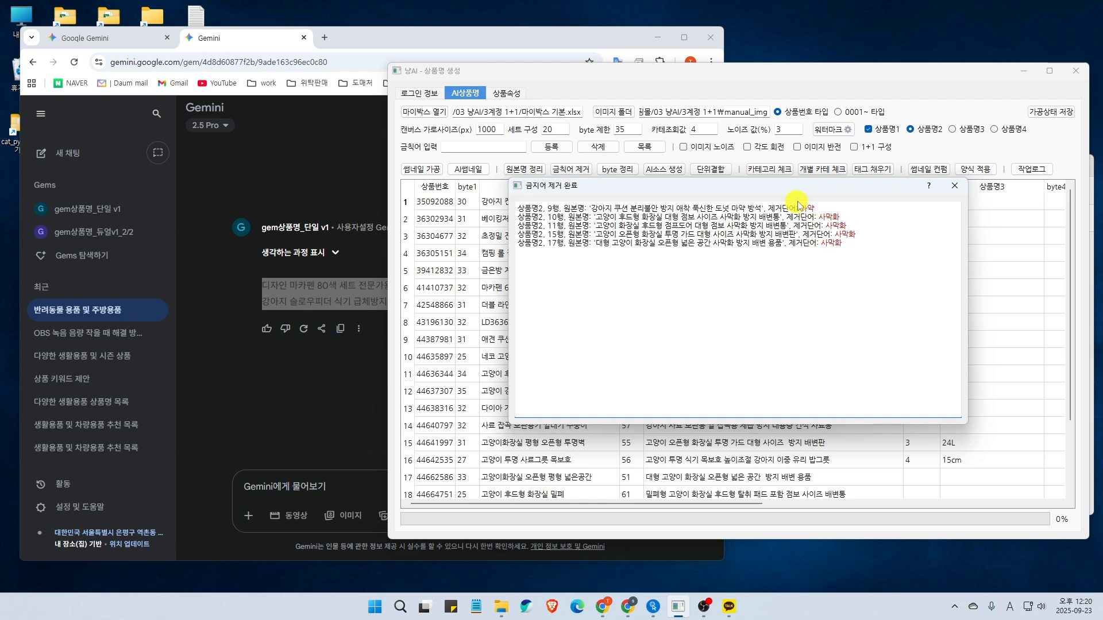
{"action": "left_click_drag", "start_coordinate": [805, 190], "coordinate": [764, 184]}
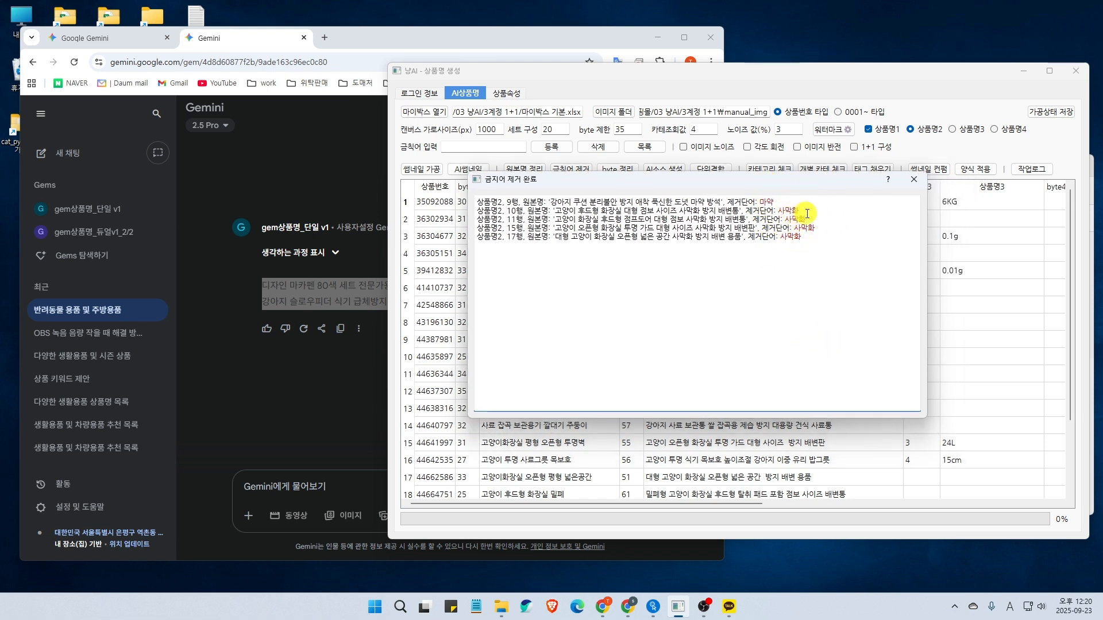
{"action": "left_click_drag", "start_coordinate": [786, 179], "coordinate": [618, 191]}
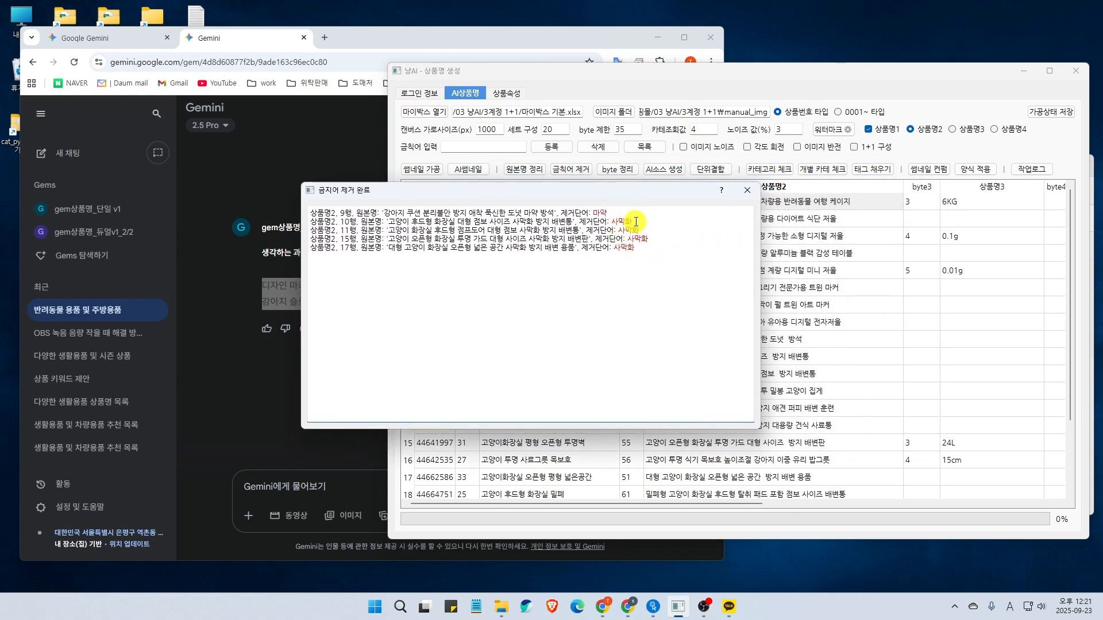
{"action": "left_click_drag", "start_coordinate": [644, 196], "coordinate": [768, 279]}
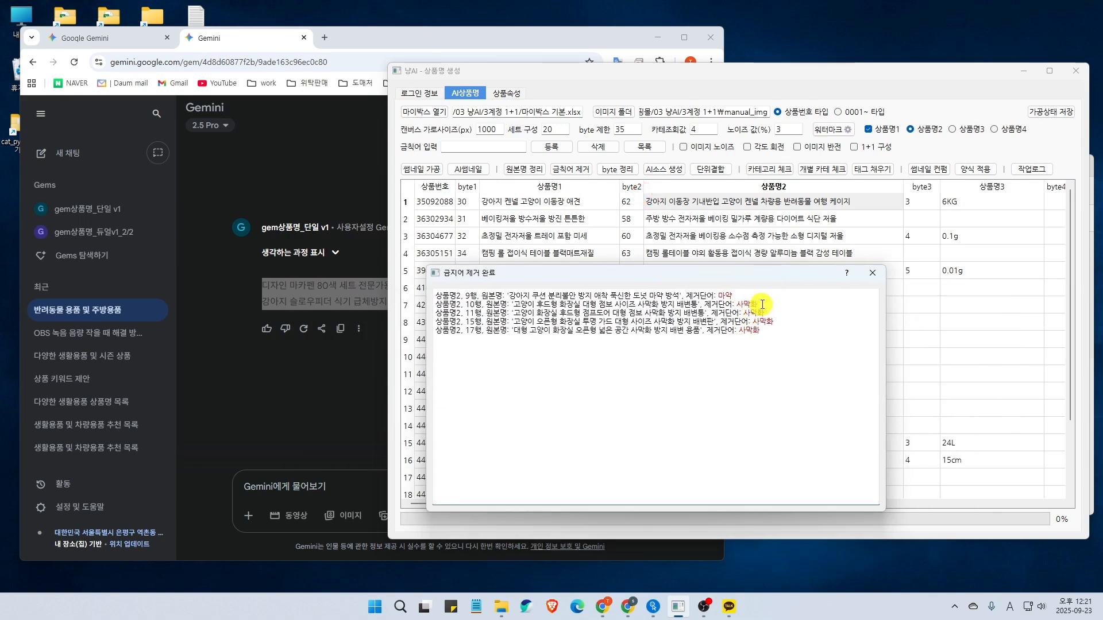
{"action": "left_click", "coordinate": [875, 277]}
{"action": "left_click", "coordinate": [797, 376]}
{"action": "scroll", "coordinate": [788, 431], "scroll_direction": "down", "scroll_amount": 2}
{"action": "scroll", "coordinate": [781, 437], "scroll_direction": "up", "scroll_amount": 2}
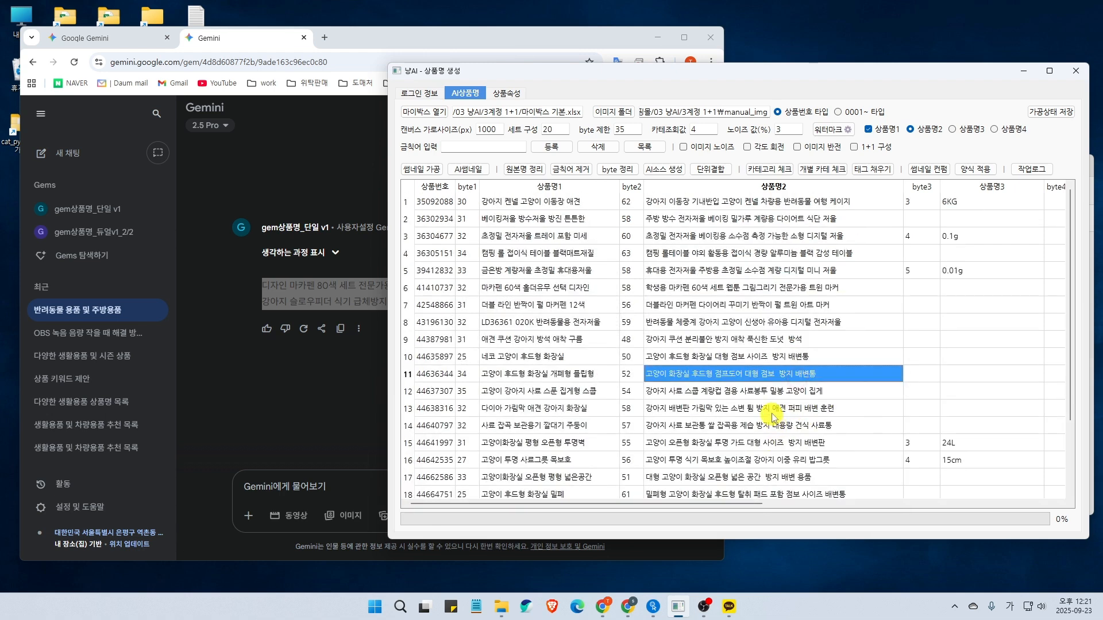
Set the byte limit to 55 and trim the 상품명2 names with the byte cleanup (byte 정리)
{"action": "left_click", "coordinate": [747, 288]}
{"action": "left_click", "coordinate": [718, 235]}
{"action": "left_click", "coordinate": [735, 218]}
{"action": "left_click", "coordinate": [730, 201]}
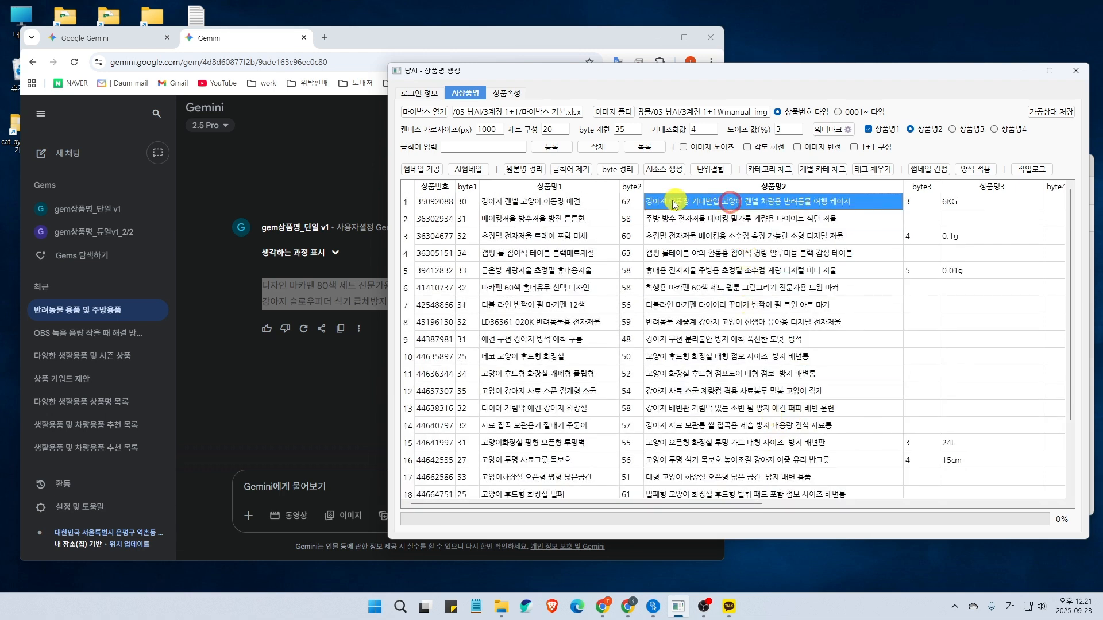
{"action": "double_click", "coordinate": [636, 127]}
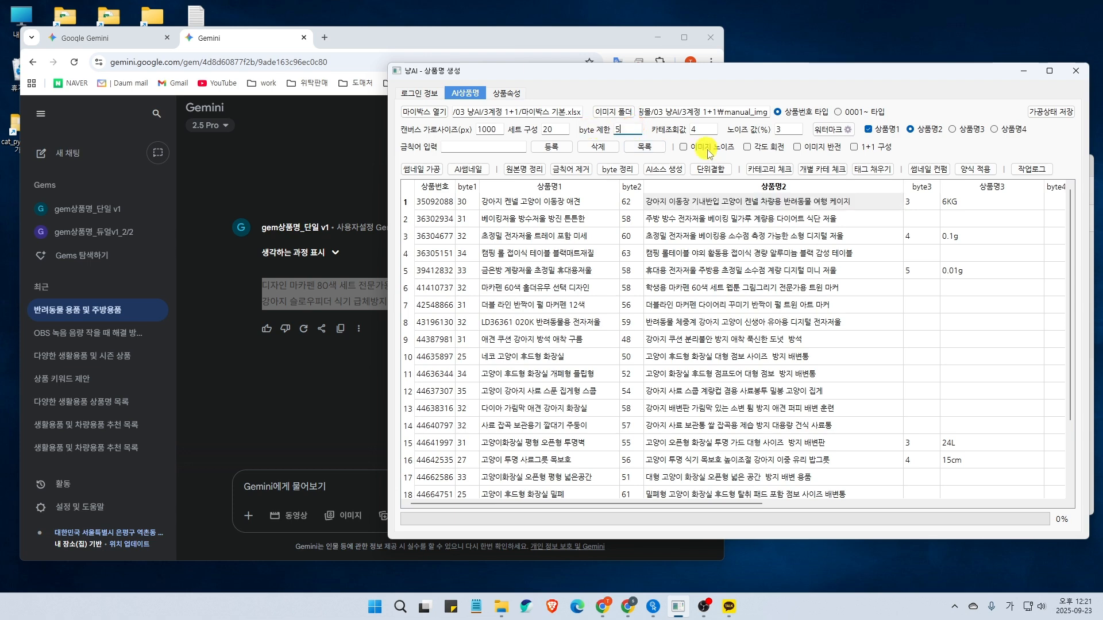
{"action": "left_click", "coordinate": [731, 266]}
{"action": "left_click", "coordinate": [731, 226]}
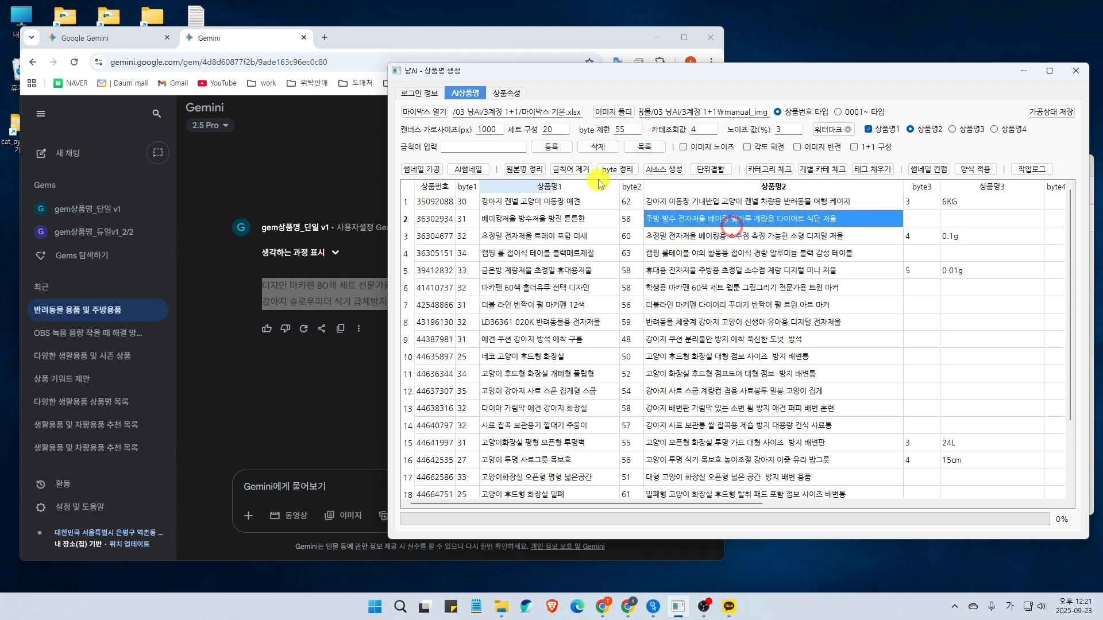
{"action": "left_click", "coordinate": [620, 171]}
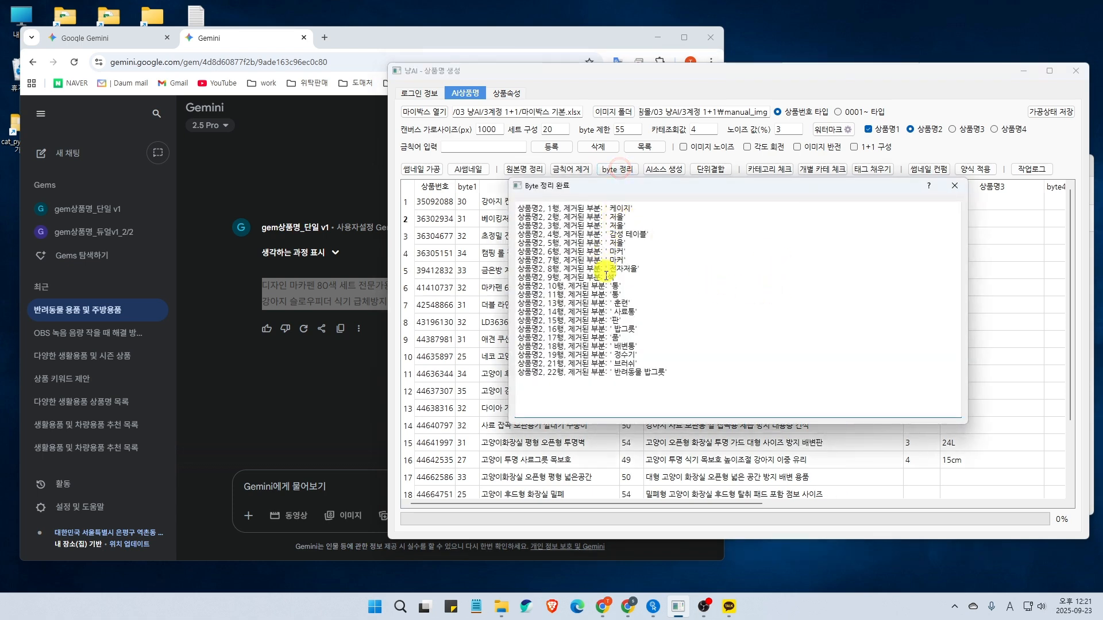
{"action": "left_click", "coordinate": [954, 186]}
Combine the 상품명3 units, such as 6KG and 0.1g, onto the ends of the 상품명2 names with 단위결합
{"action": "left_click", "coordinate": [719, 254]}
{"action": "scroll", "coordinate": [722, 292], "scroll_direction": "down", "scroll_amount": 3}
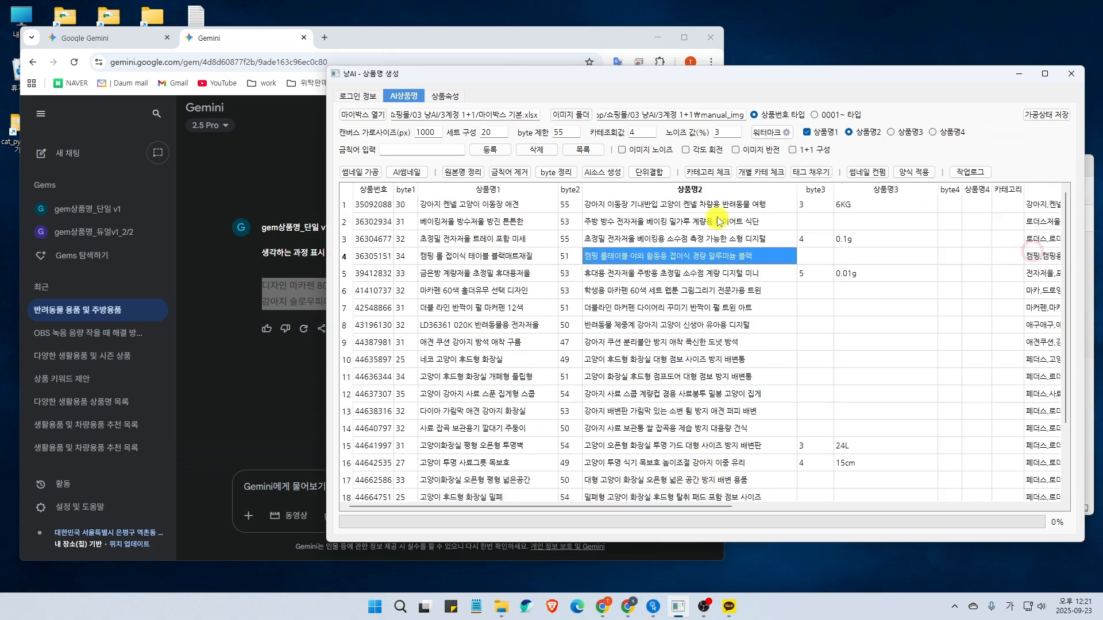
{"action": "left_click", "coordinate": [718, 217]}
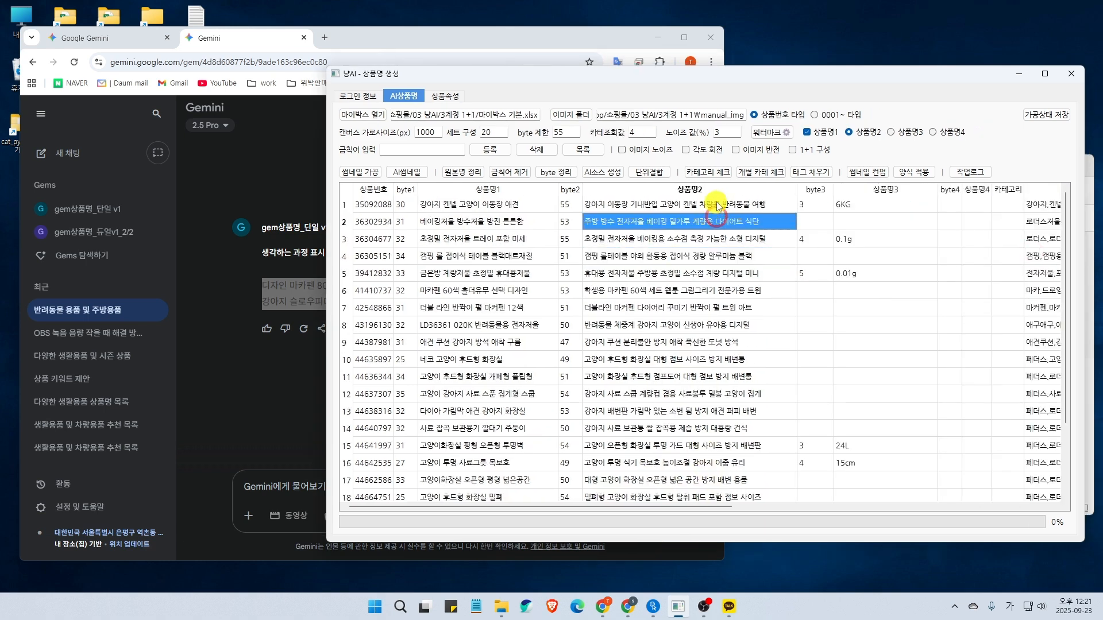
{"action": "left_click", "coordinate": [717, 202]}
{"action": "left_click", "coordinate": [875, 208]}
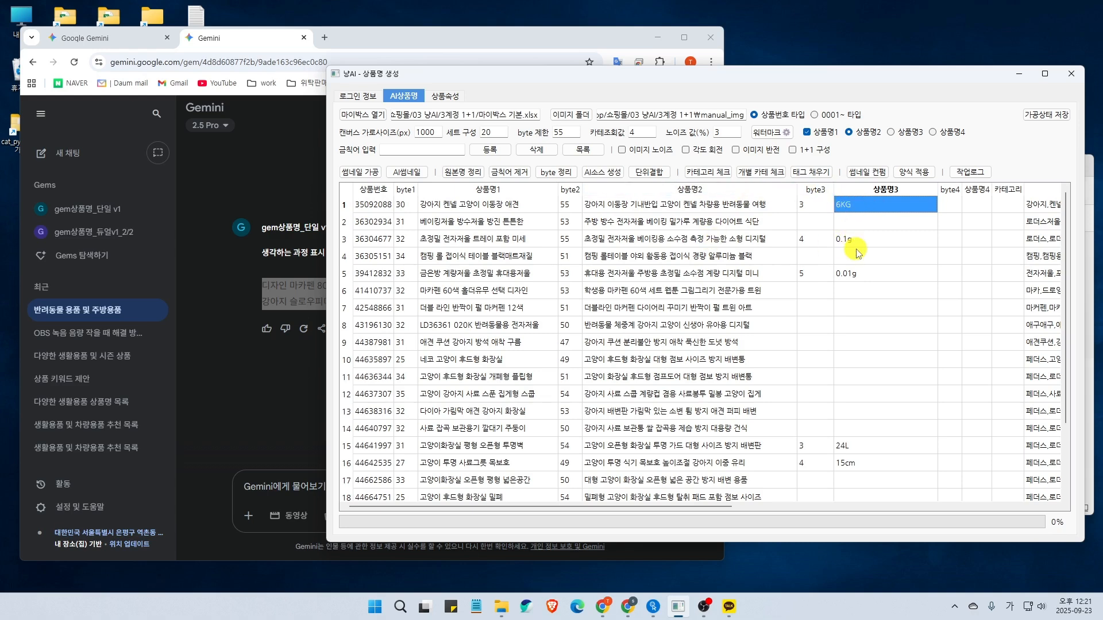
{"action": "left_click", "coordinate": [649, 175]}
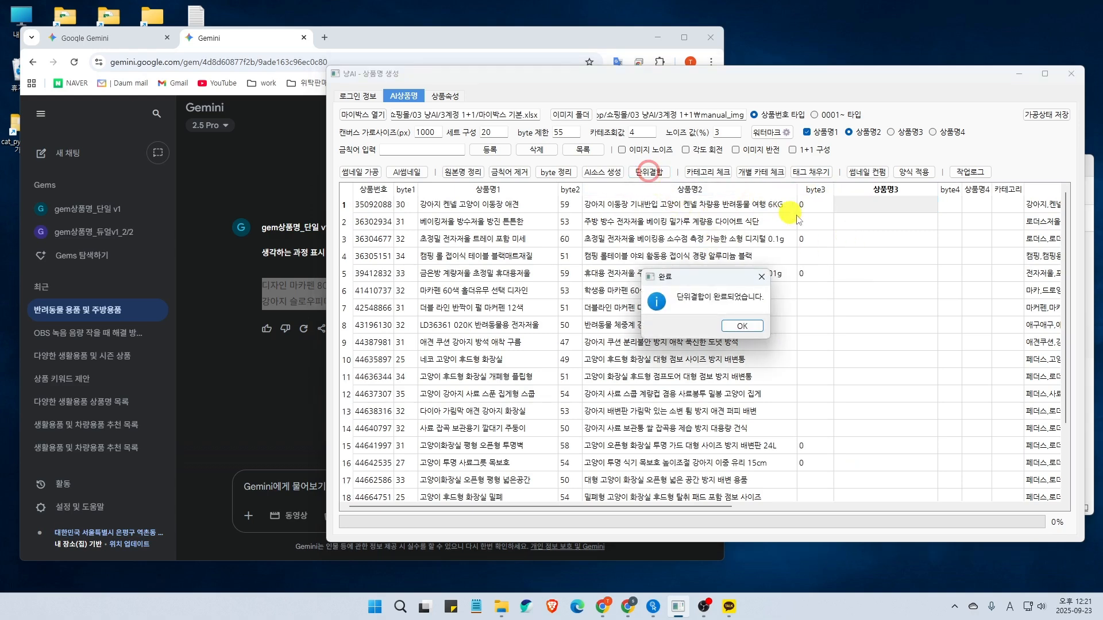
{"action": "left_click", "coordinate": [745, 326]}
{"action": "left_click", "coordinate": [745, 325]}
{"action": "left_click", "coordinate": [766, 273]}
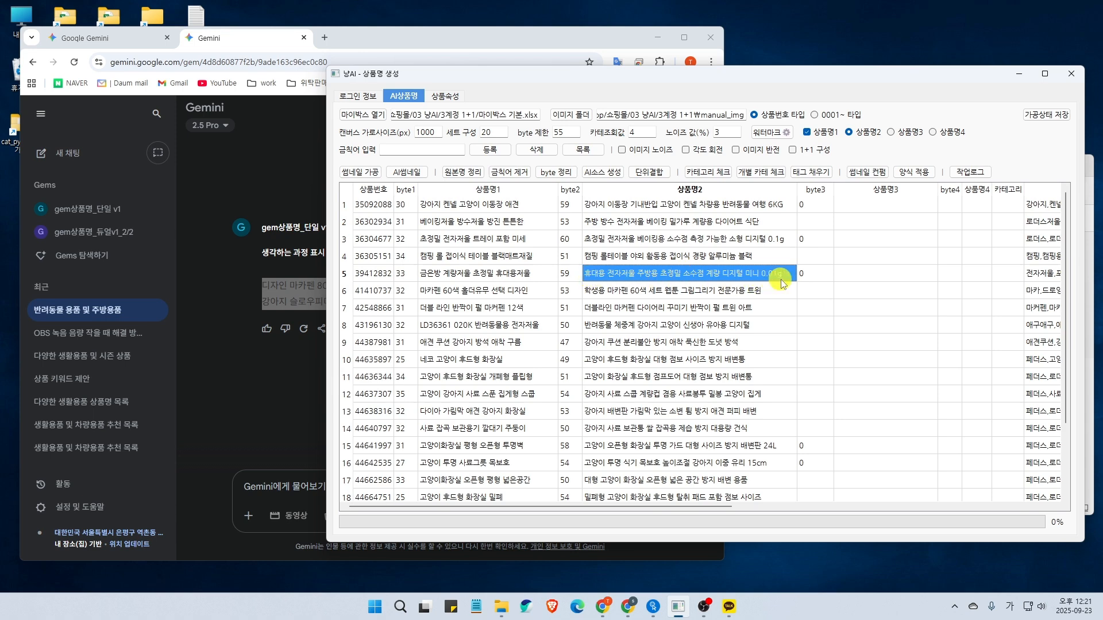
{"action": "scroll", "coordinate": [750, 293], "scroll_direction": "down", "scroll_amount": 1}
{"action": "scroll", "coordinate": [761, 357], "scroll_direction": "up", "scroll_amount": 1}
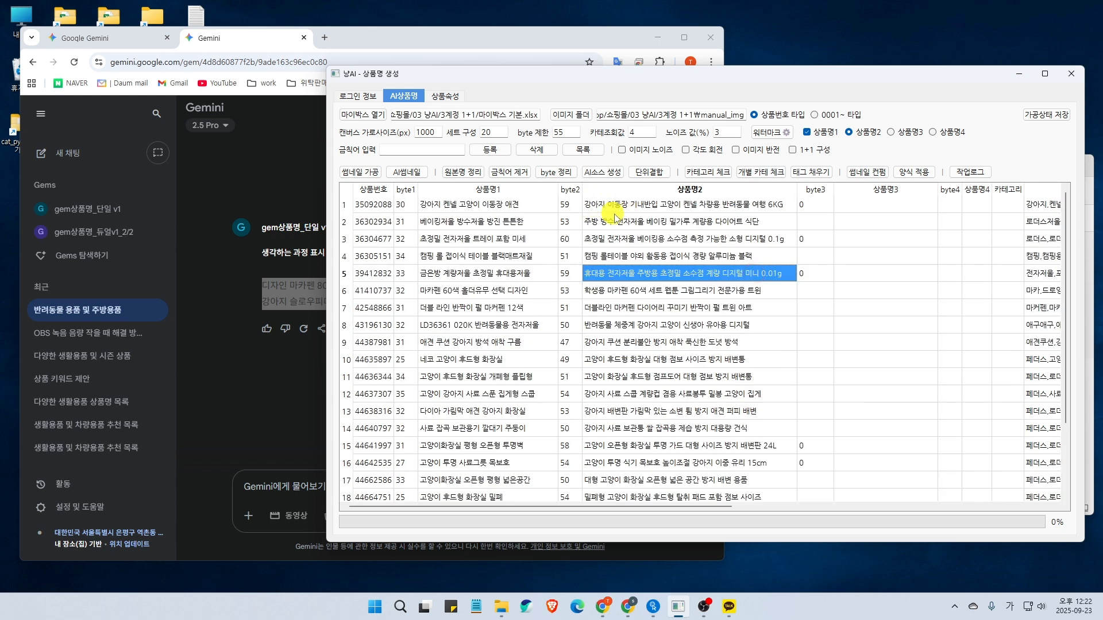
Shorten the 상품명2 names by deleting 소형 from row 3 and 여행 from row 1
{"action": "left_click", "coordinate": [737, 239]}
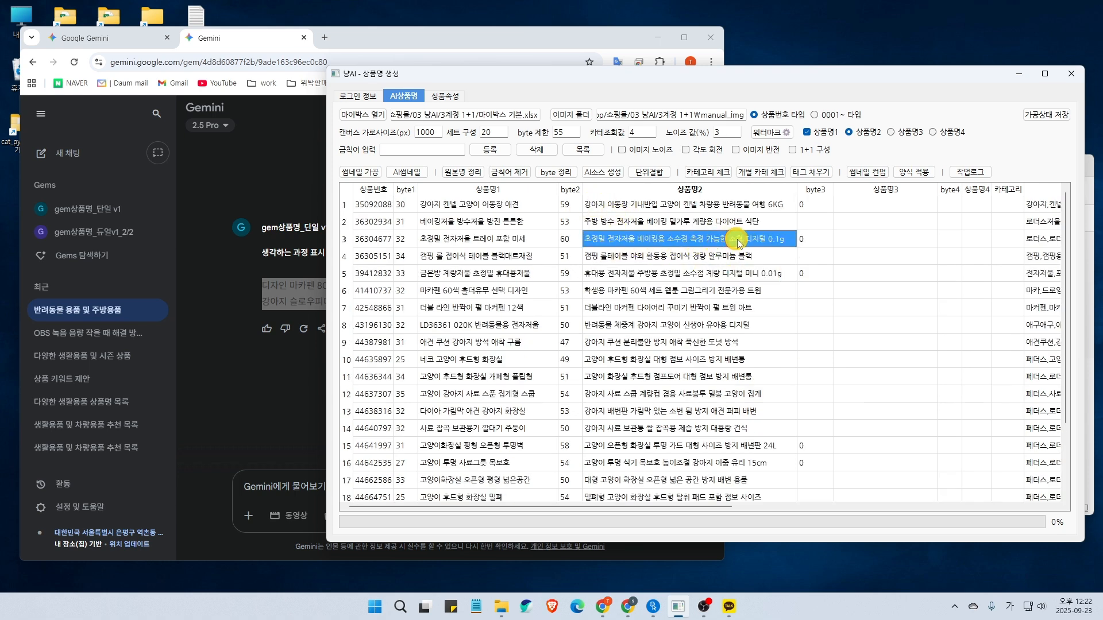
{"action": "double_click", "coordinate": [738, 241]}
{"action": "left_click", "coordinate": [740, 241]}
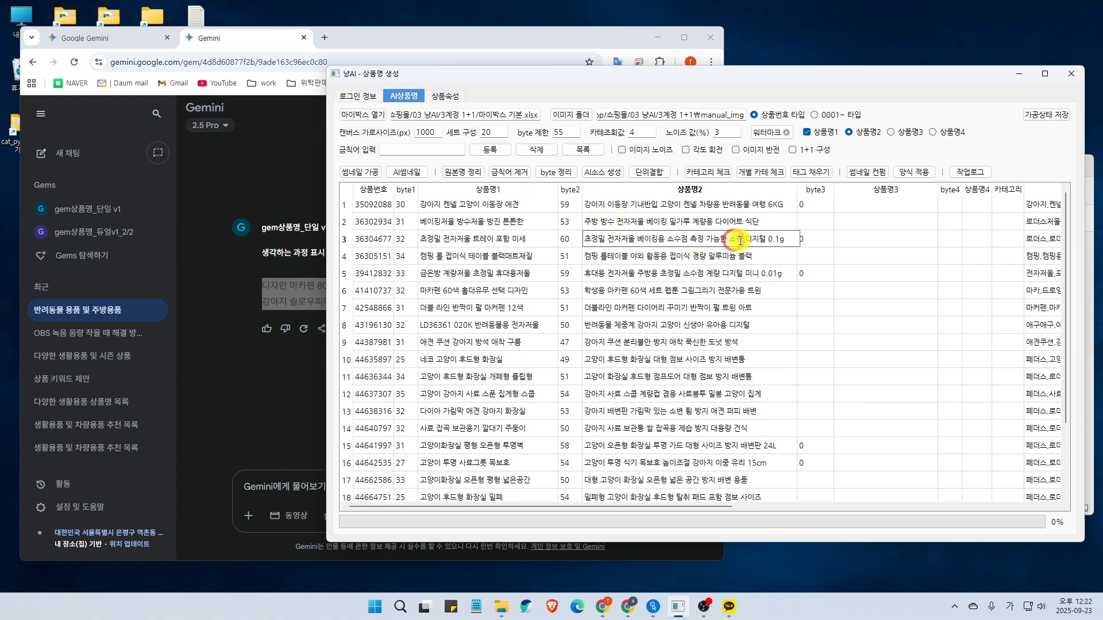
{"action": "left_click", "coordinate": [750, 207]}
{"action": "double_click", "coordinate": [755, 207]}
{"action": "left_click", "coordinate": [755, 206]}
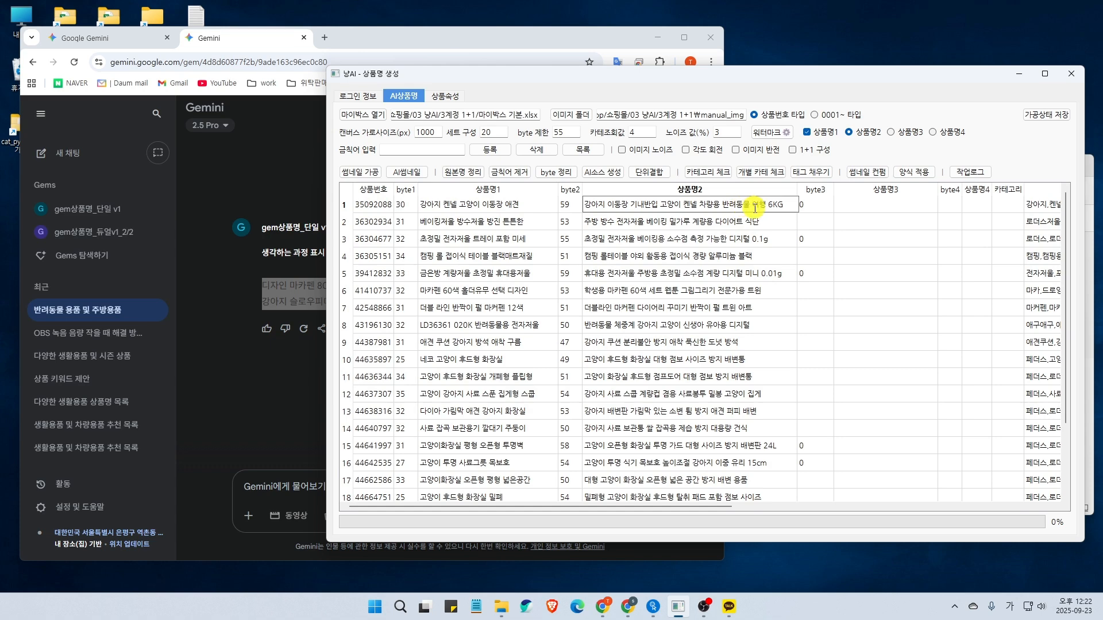
{"action": "key", "text": "BackSpace"}
{"action": "key", "text": "BackSpace"}
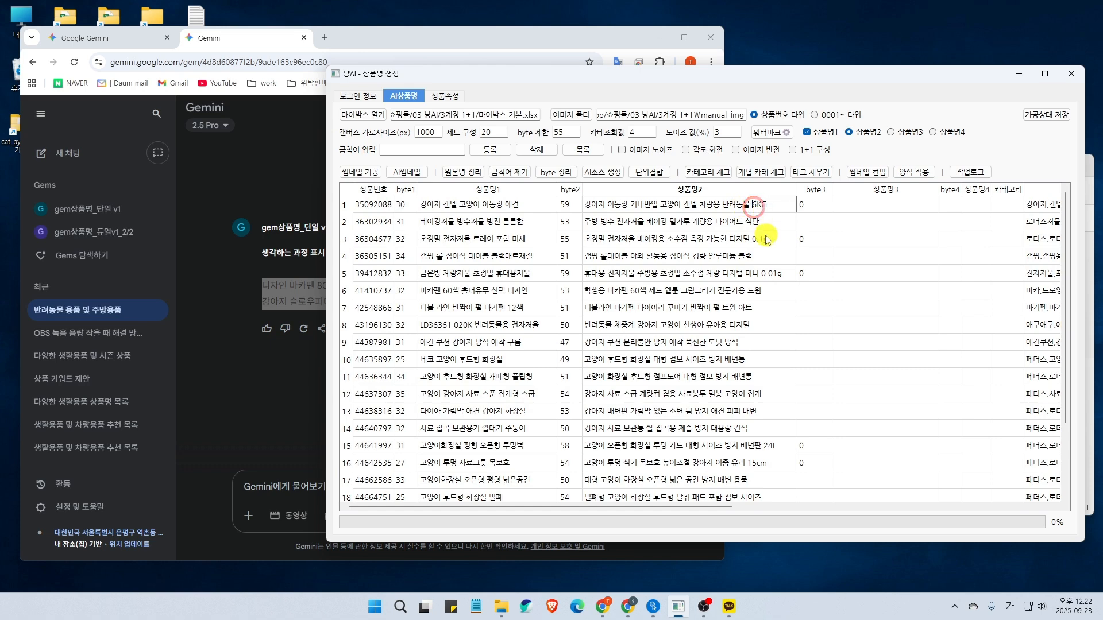
Delete 미니 from the 상품명2 name in row 5
{"action": "left_click", "coordinate": [725, 307]}
{"action": "double_click", "coordinate": [747, 273]}
{"action": "left_click", "coordinate": [742, 274]}
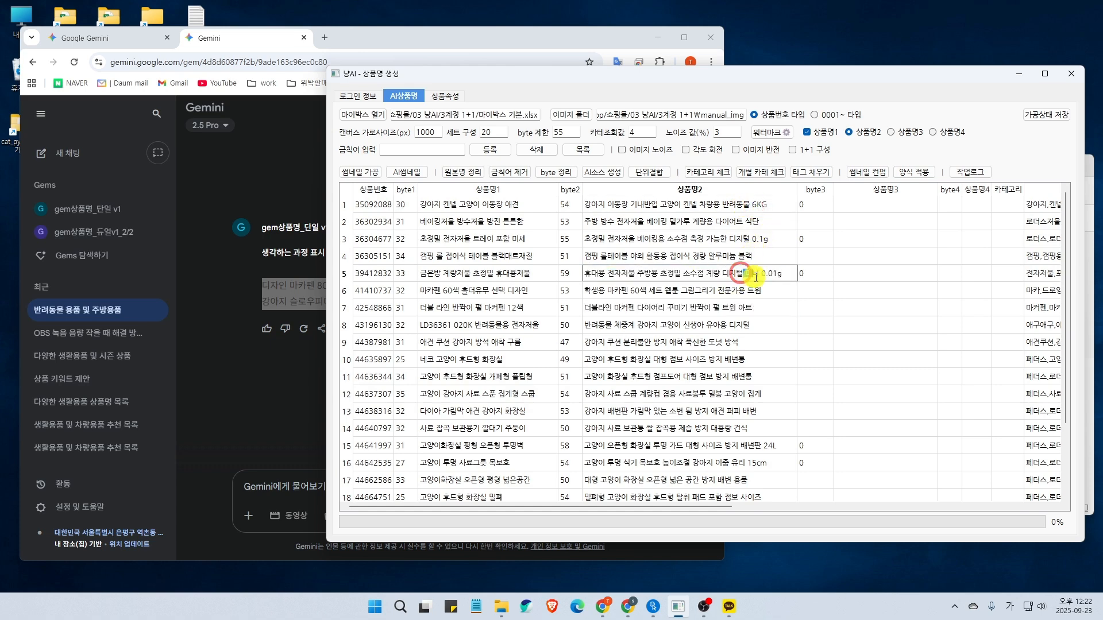
{"action": "left_click", "coordinate": [743, 309]}
Check the remaining 상품명2 rows and delete 대형 from the name in row 15
{"action": "left_click", "coordinate": [727, 378]}
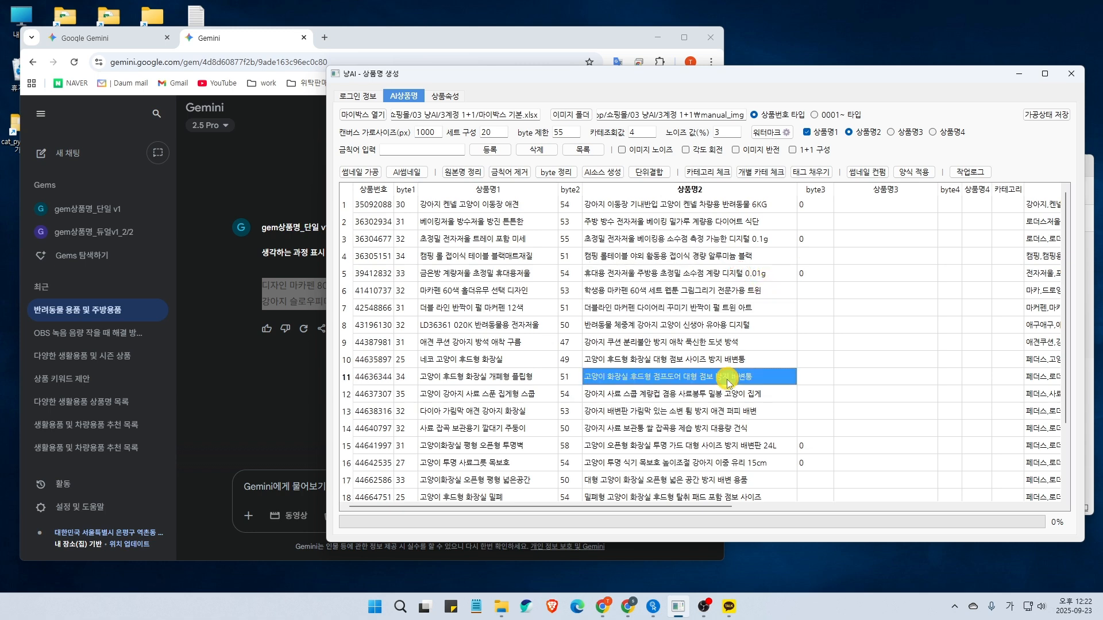
{"action": "left_click", "coordinate": [726, 444]}
{"action": "scroll", "coordinate": [726, 468], "scroll_direction": "down", "scroll_amount": 1}
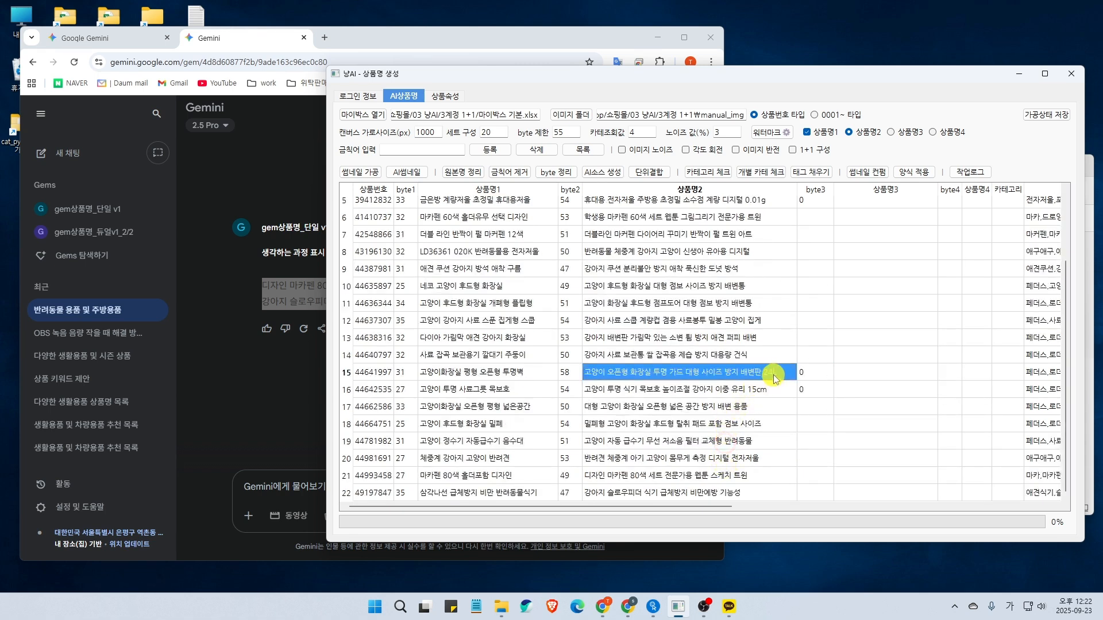
{"action": "double_click", "coordinate": [691, 372]}
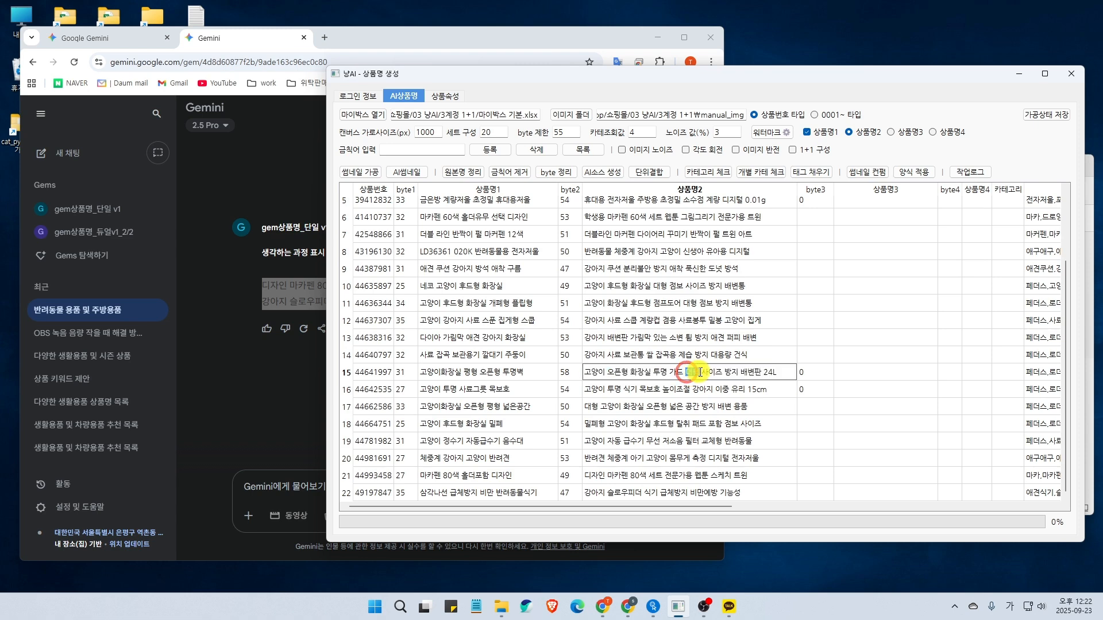
{"action": "key", "text": "Delete"}
{"action": "key", "text": "Return"}
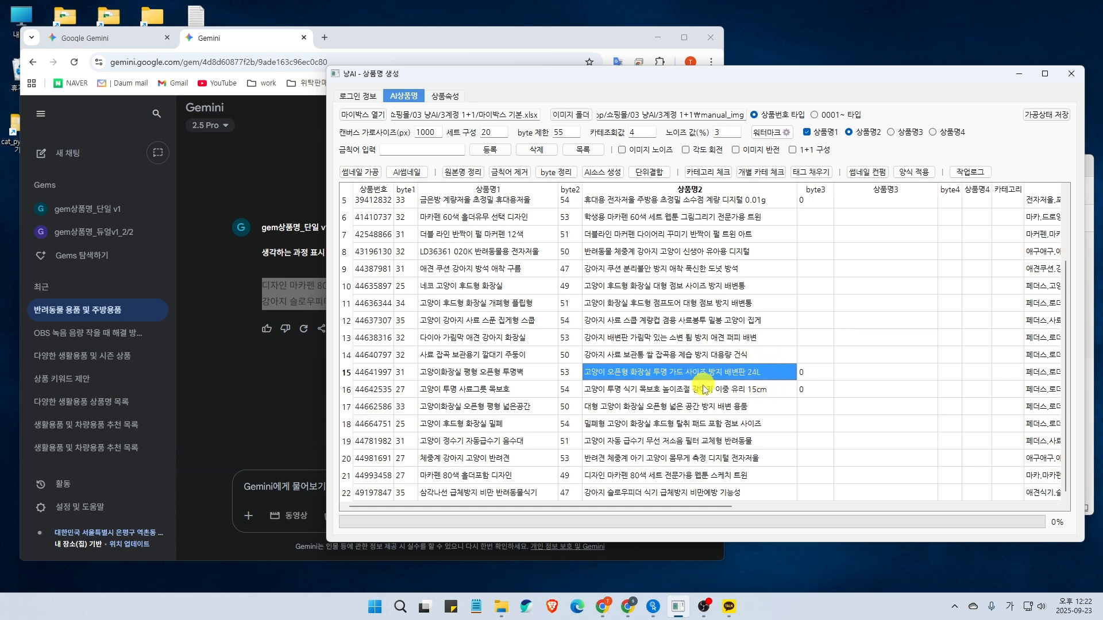
Run 카테고리 체크 to assign categories to all the products in the list
{"action": "scroll", "coordinate": [696, 390], "scroll_direction": "up", "scroll_amount": 2}
{"action": "left_click", "coordinate": [698, 257]}
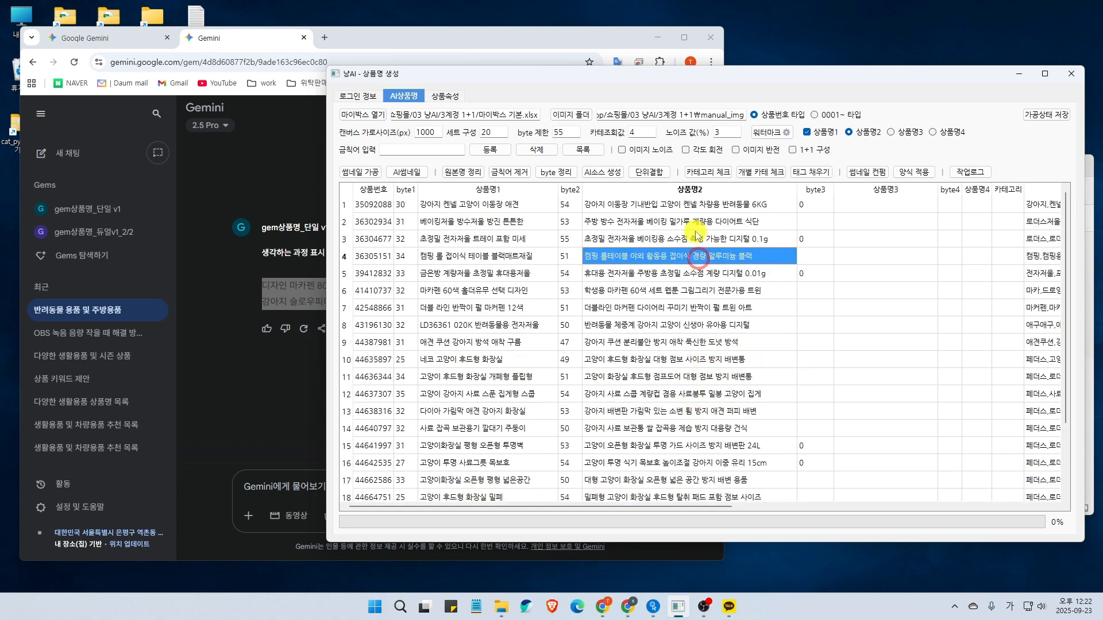
{"action": "left_click", "coordinate": [715, 173]}
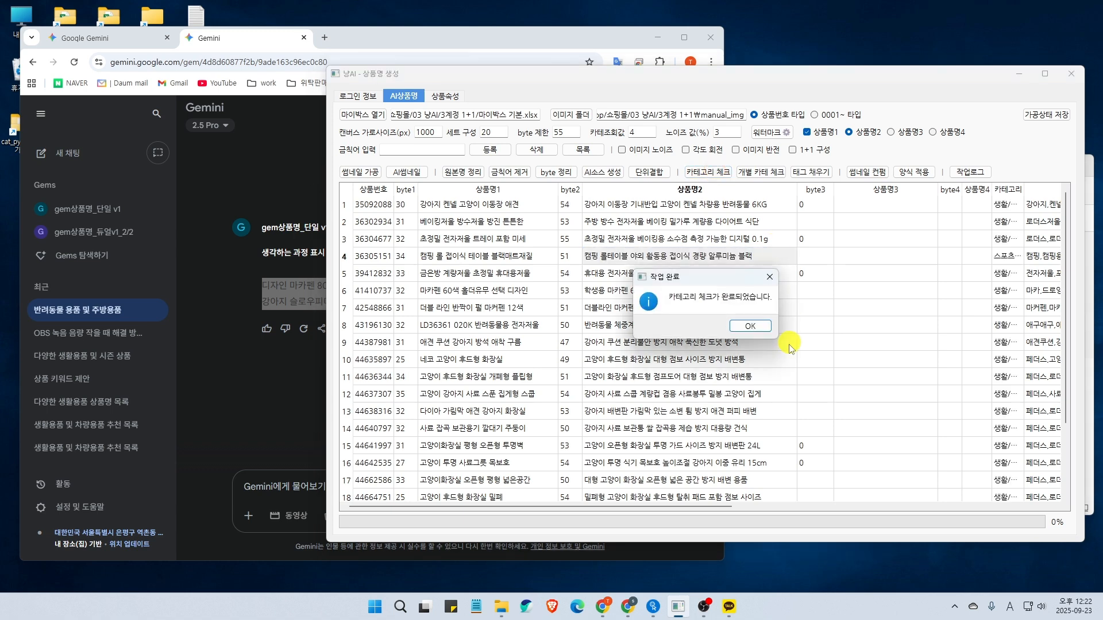
{"action": "left_click", "coordinate": [748, 326]}
{"action": "left_click", "coordinate": [743, 324]}
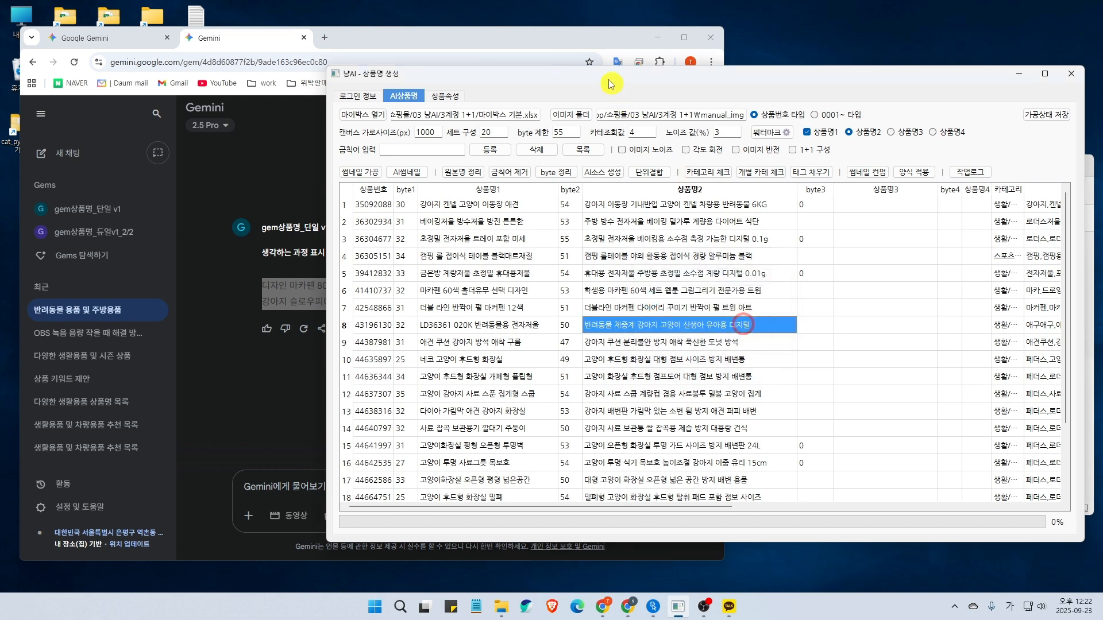
Enlarge the product window and widen the 카테고리 column to review the full category paths of all rows
{"action": "left_click_drag", "start_coordinate": [602, 80], "coordinate": [467, 76]}
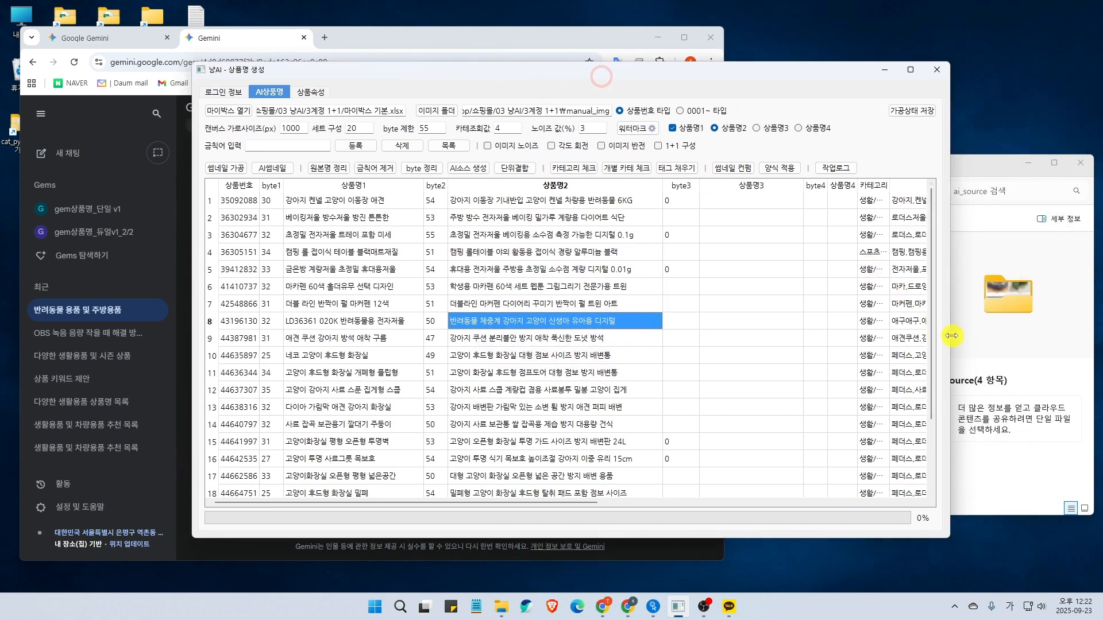
{"action": "left_click_drag", "start_coordinate": [952, 336], "coordinate": [1066, 334]}
{"action": "left_click_drag", "start_coordinate": [889, 184], "coordinate": [986, 185]}
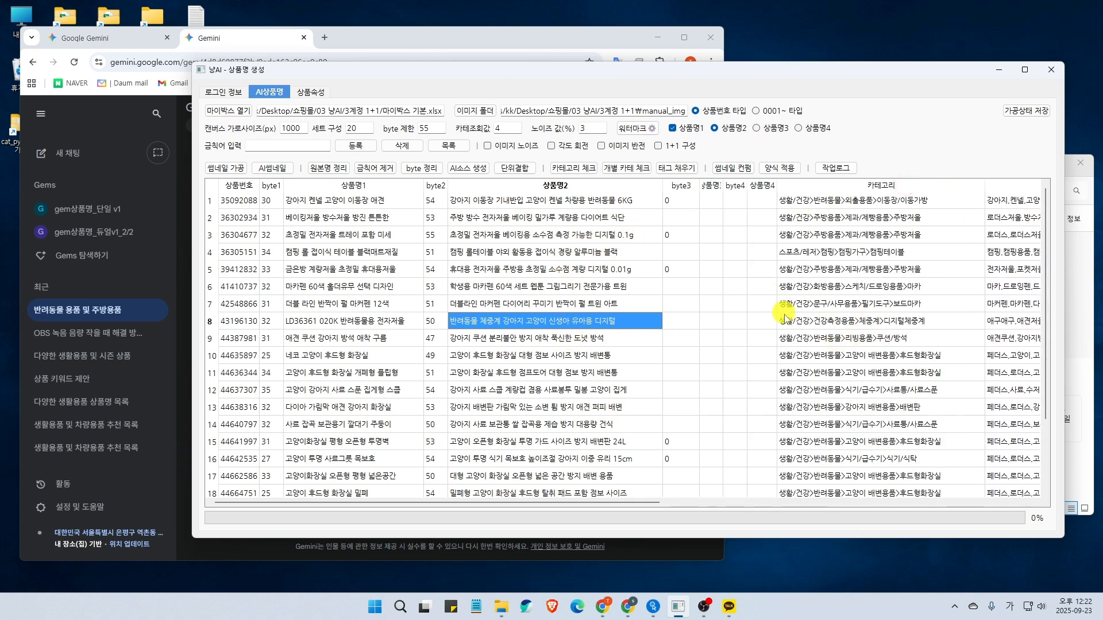
{"action": "scroll", "coordinate": [793, 336], "scroll_direction": "down", "scroll_amount": 2}
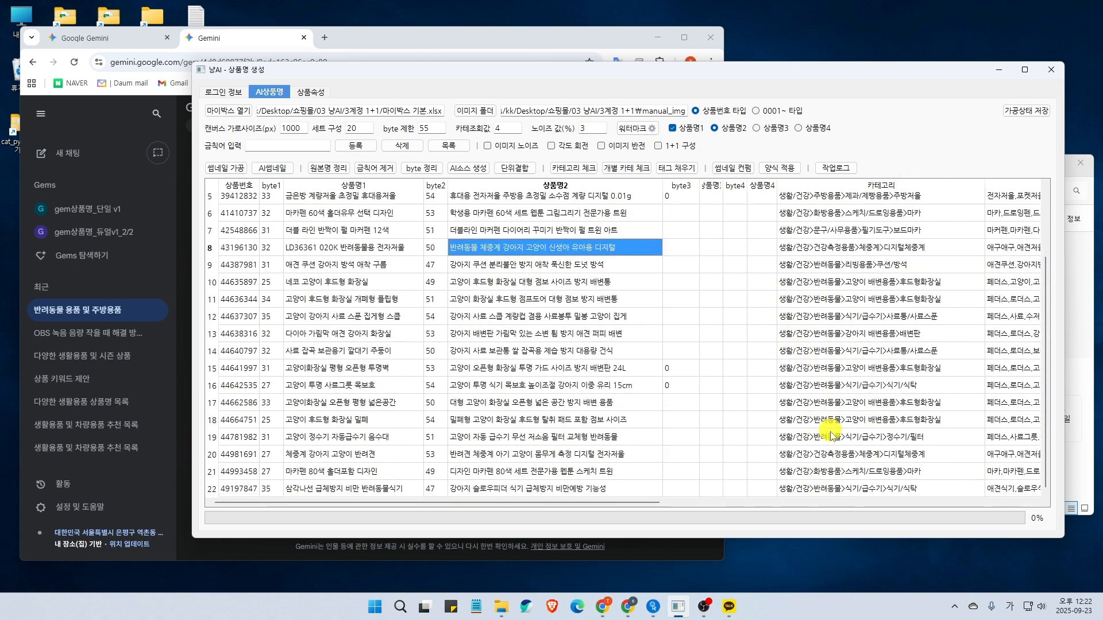
{"action": "left_click", "coordinate": [822, 390]}
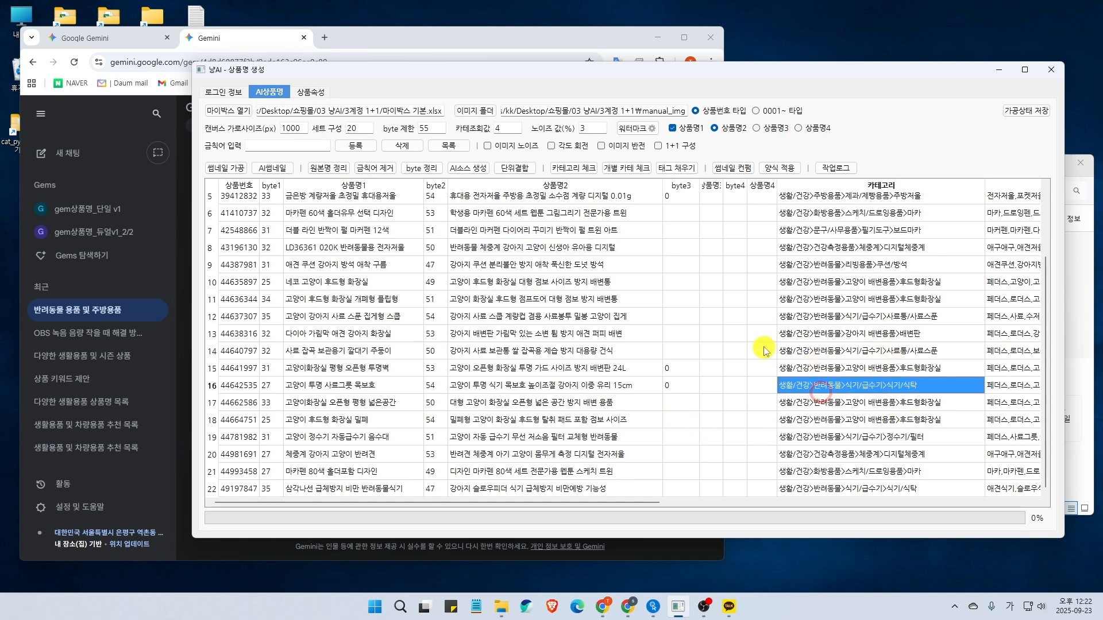
{"action": "left_click", "coordinate": [504, 127]}
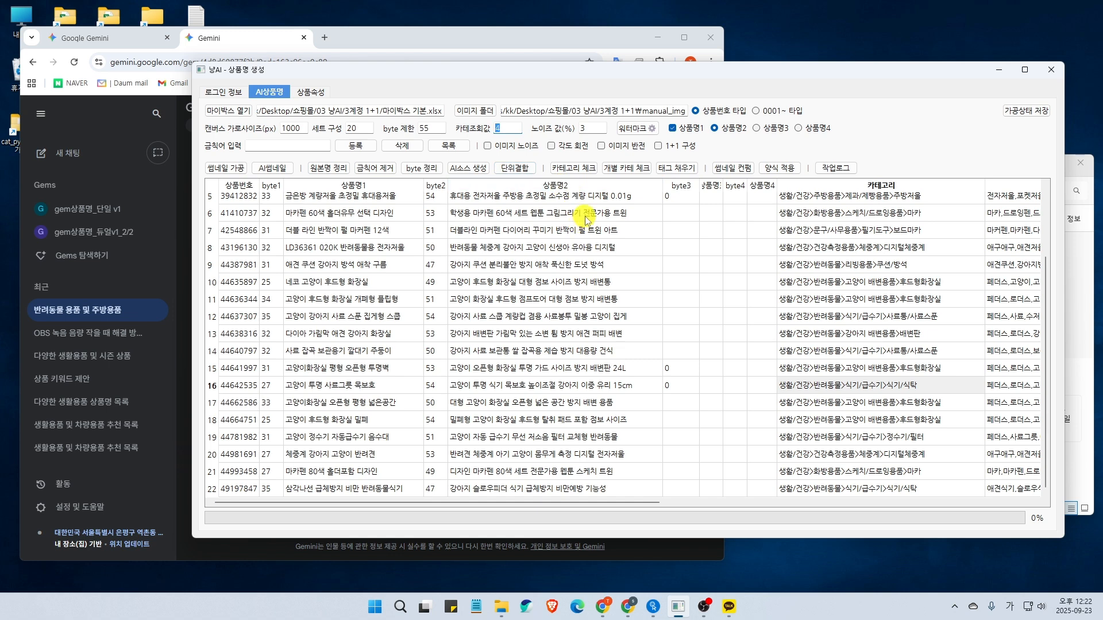
{"action": "left_click", "coordinate": [565, 385]}
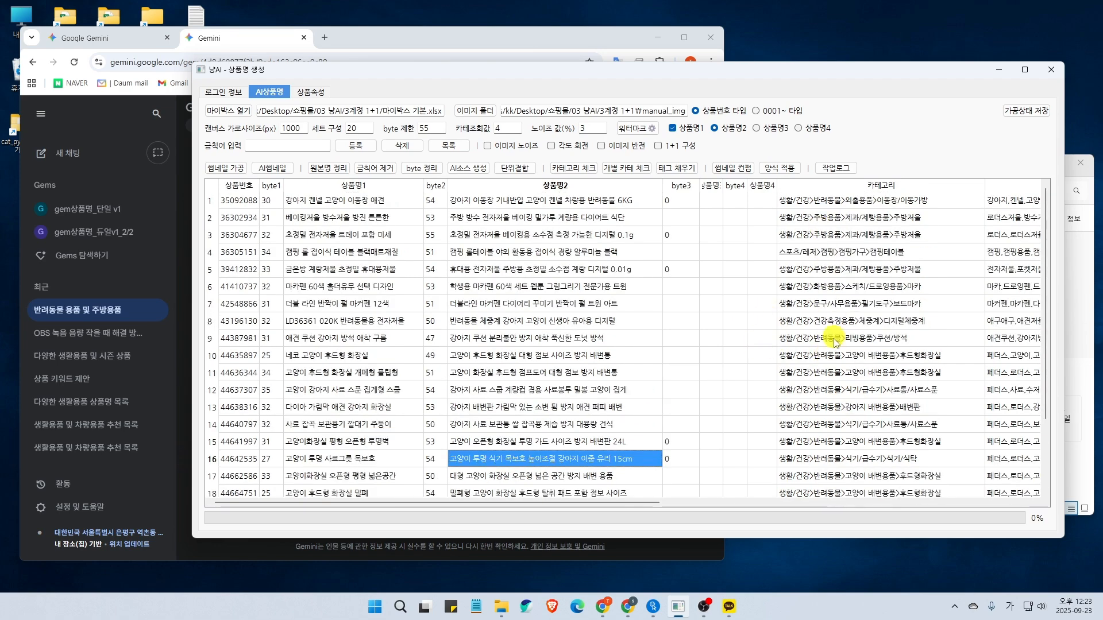
{"action": "scroll", "coordinate": [829, 424], "scroll_direction": "up", "scroll_amount": 2}
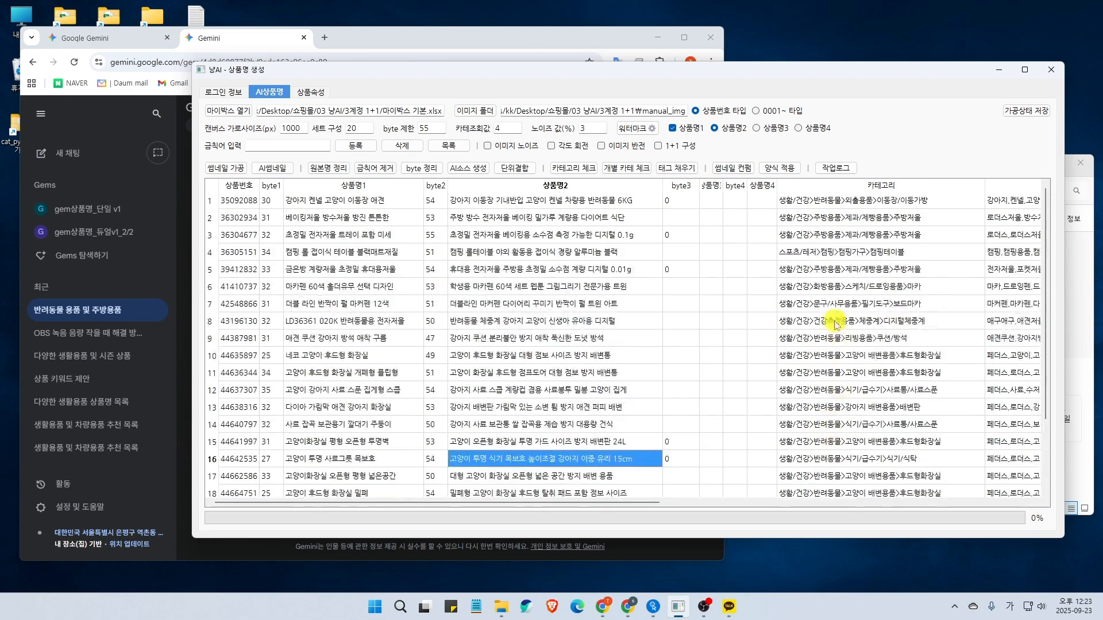
Fill the products' tags with 태그 채우기 and bring the whole 태그 column into view
{"action": "left_click", "coordinate": [680, 172]}
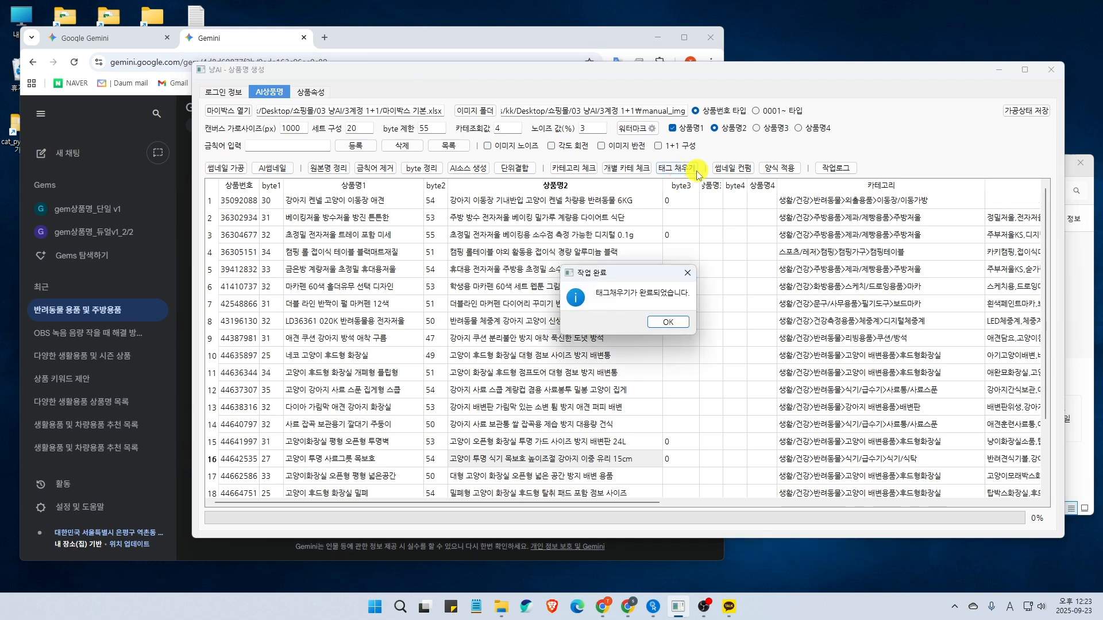
{"action": "left_click", "coordinate": [672, 319]}
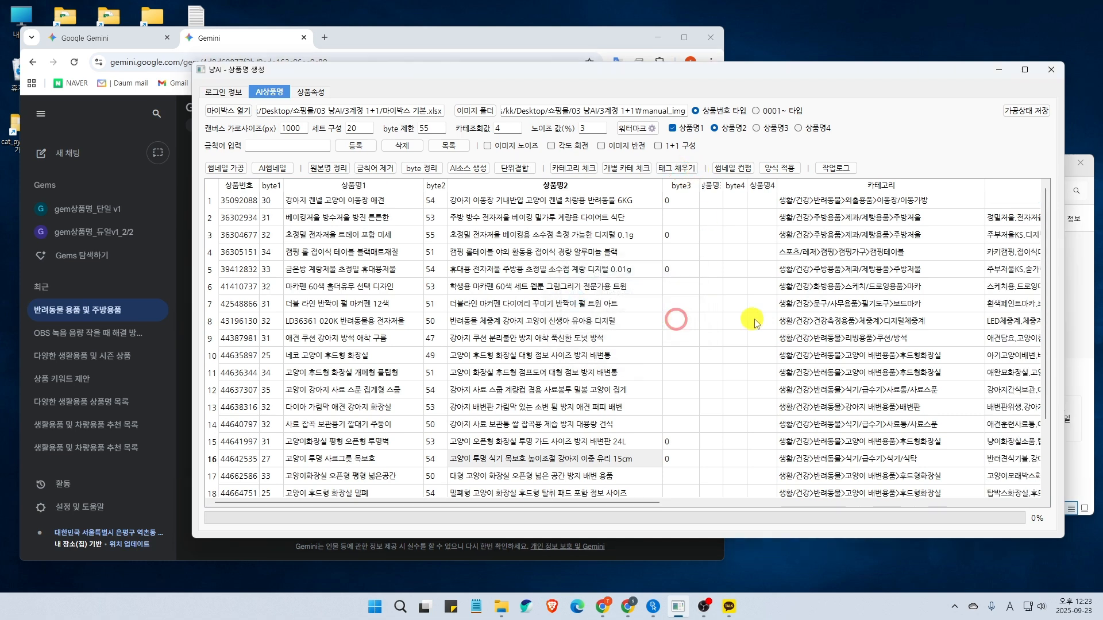
{"action": "left_click", "coordinate": [948, 255]}
{"action": "left_click", "coordinate": [1037, 240]}
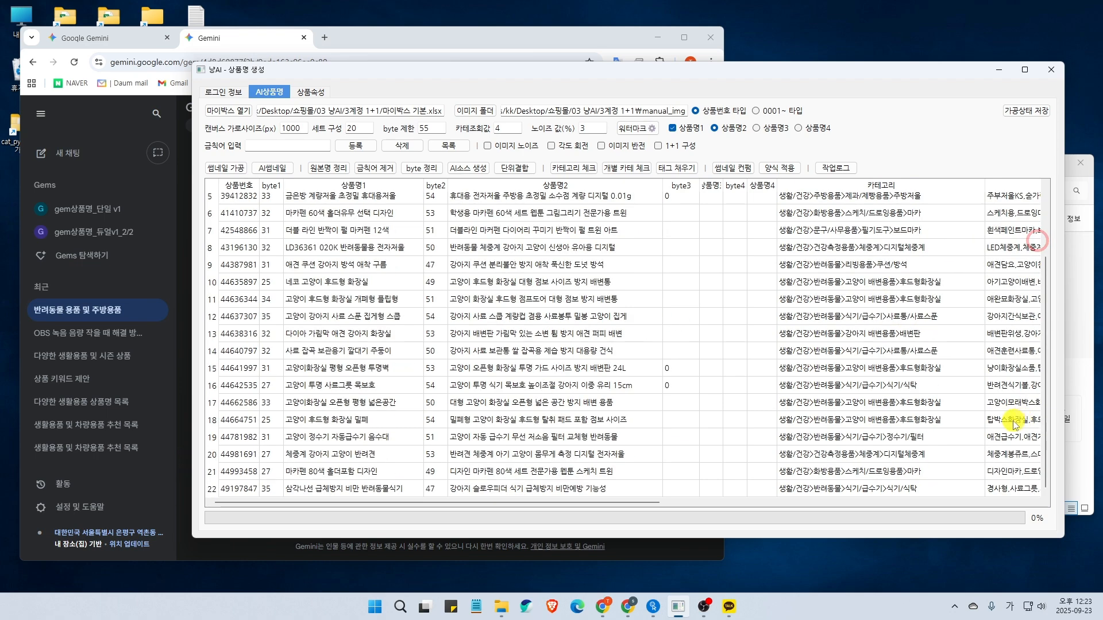
{"action": "left_click", "coordinate": [1014, 199]}
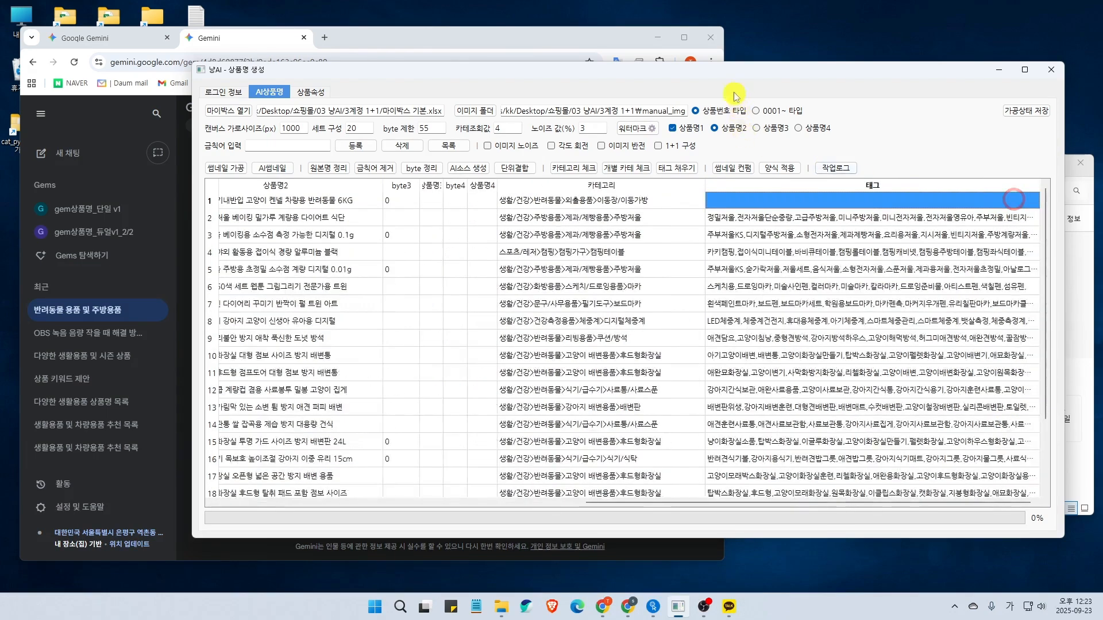
Compare the category and tag cells of row 1 with the tags filled in for row 2
{"action": "left_click_drag", "start_coordinate": [725, 69], "coordinate": [701, 66]}
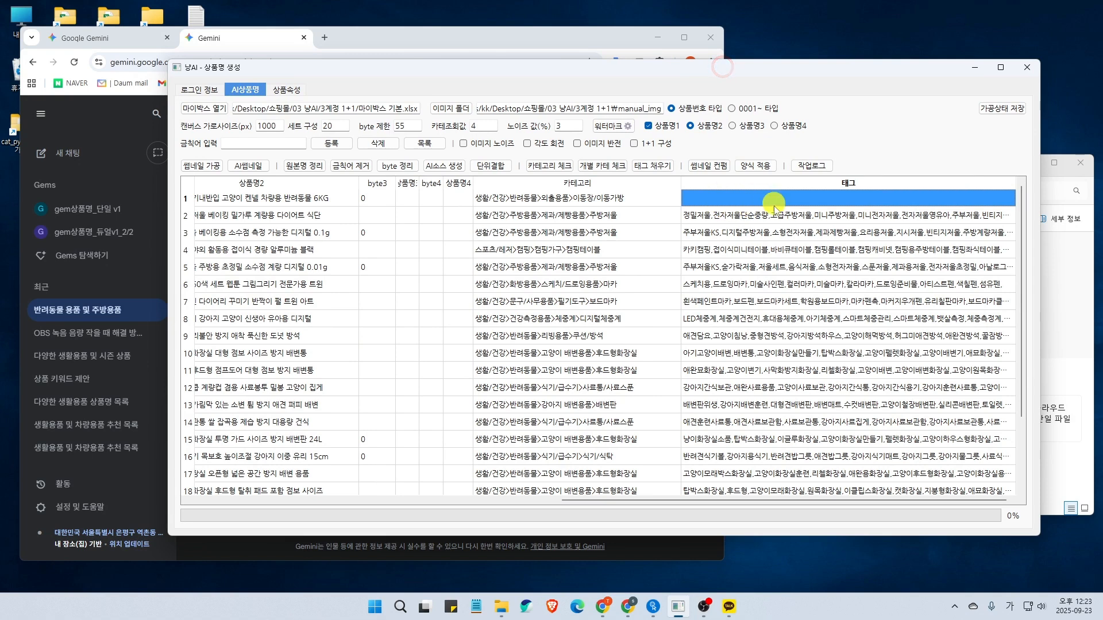
{"action": "left_click", "coordinate": [586, 200]}
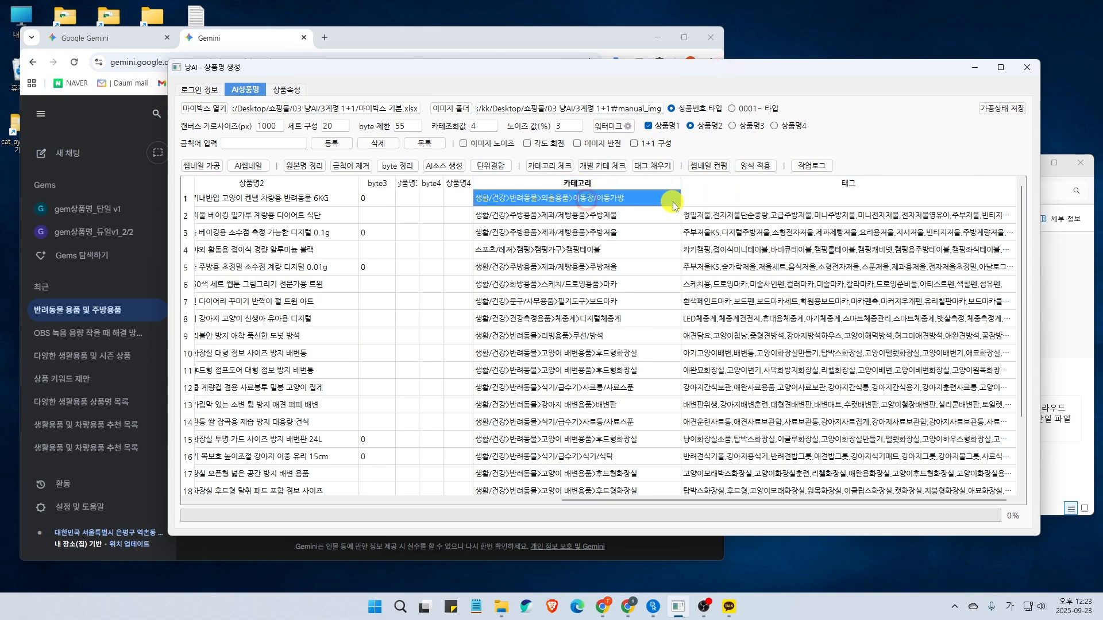
{"action": "left_click", "coordinate": [740, 201]}
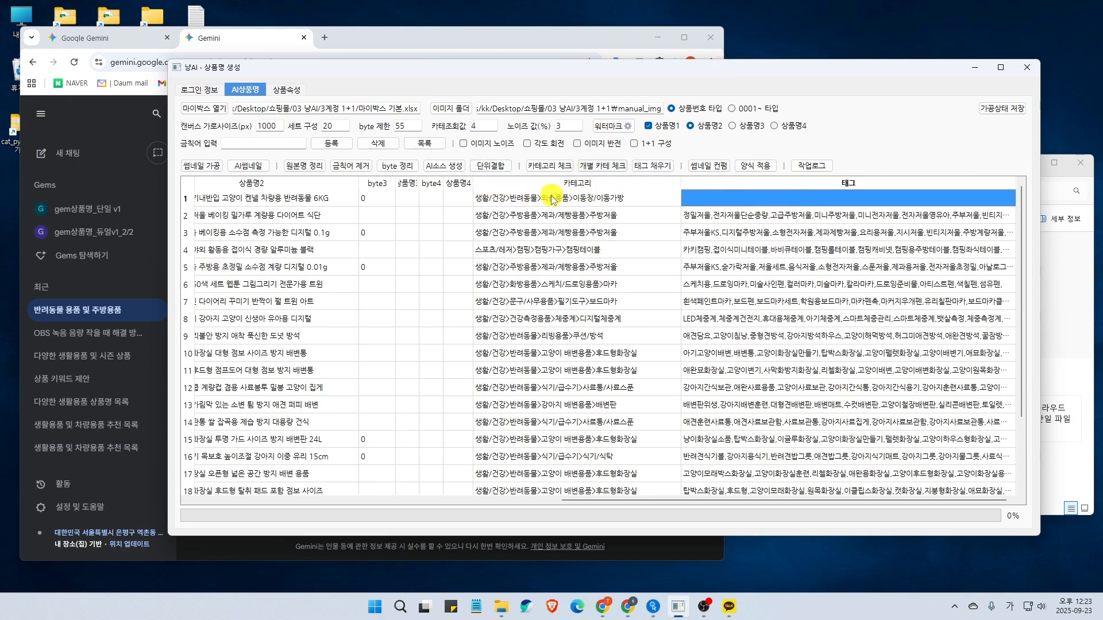
{"action": "left_click", "coordinate": [719, 217]}
{"action": "left_click", "coordinate": [719, 198]}
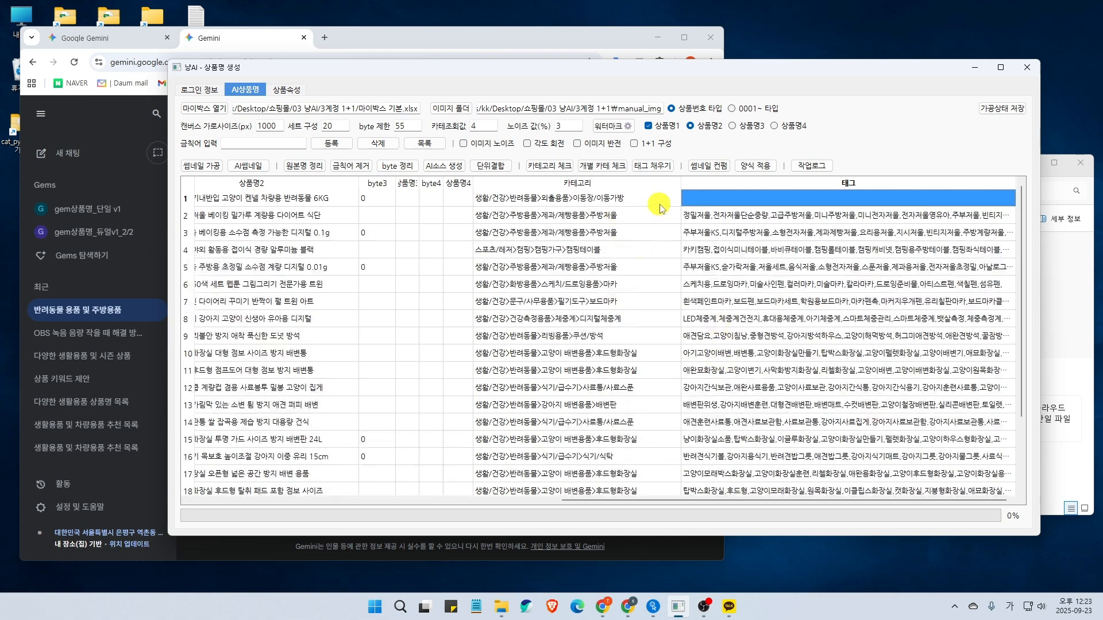
{"action": "left_click_drag", "start_coordinate": [540, 72], "coordinate": [577, 76]}
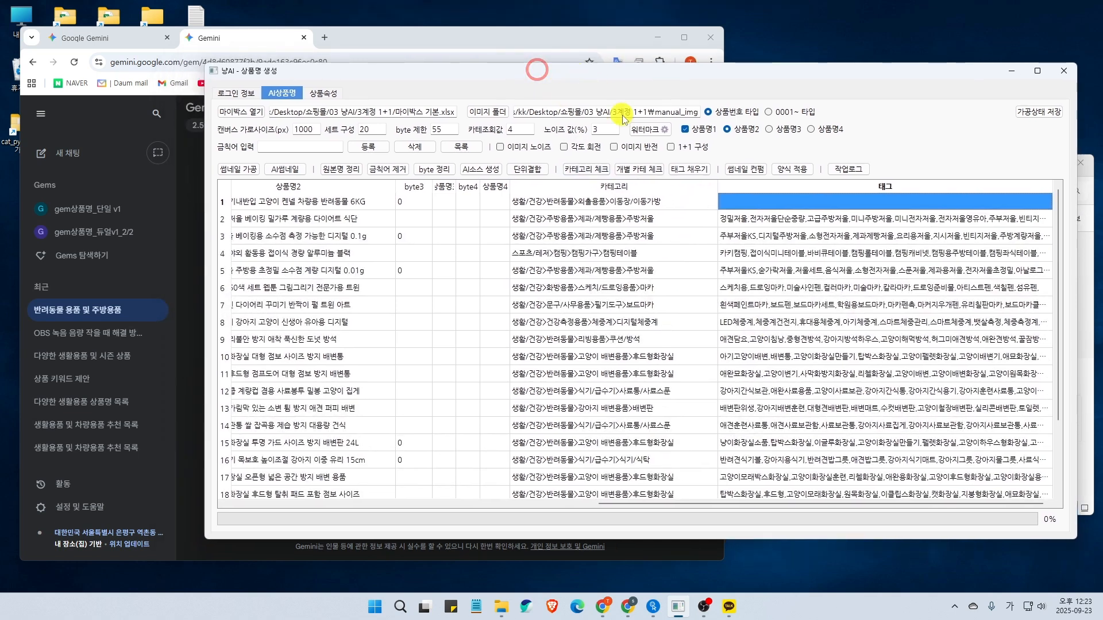
{"action": "left_click", "coordinate": [597, 190]}
{"action": "left_click", "coordinate": [501, 148]}
{"action": "left_click", "coordinate": [564, 147]}
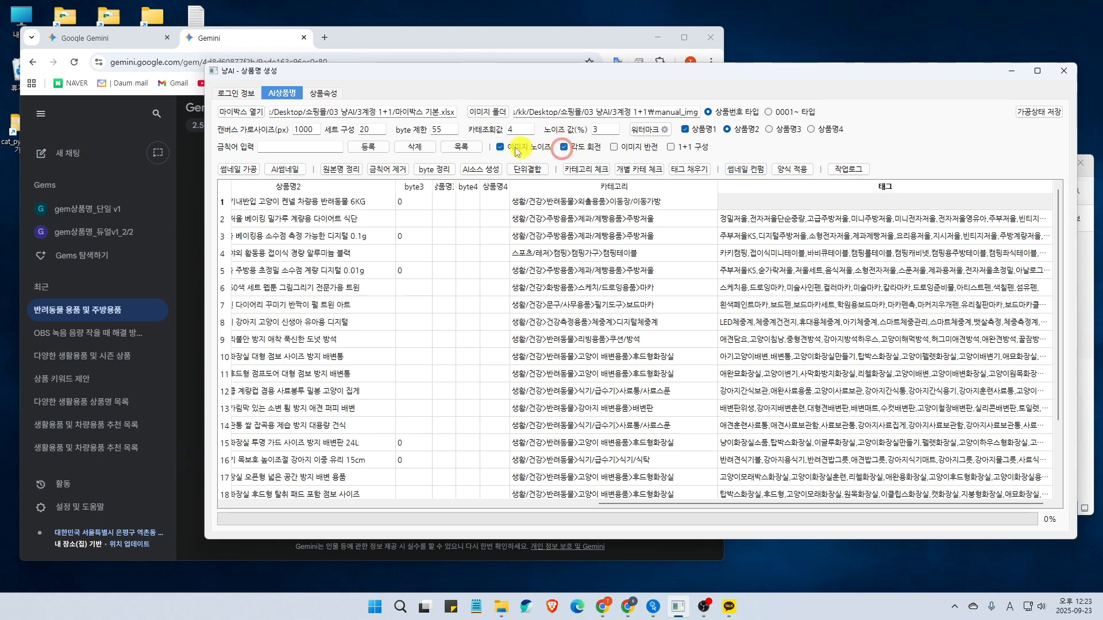
{"action": "left_click", "coordinate": [500, 147]}
{"action": "left_click", "coordinate": [564, 148]}
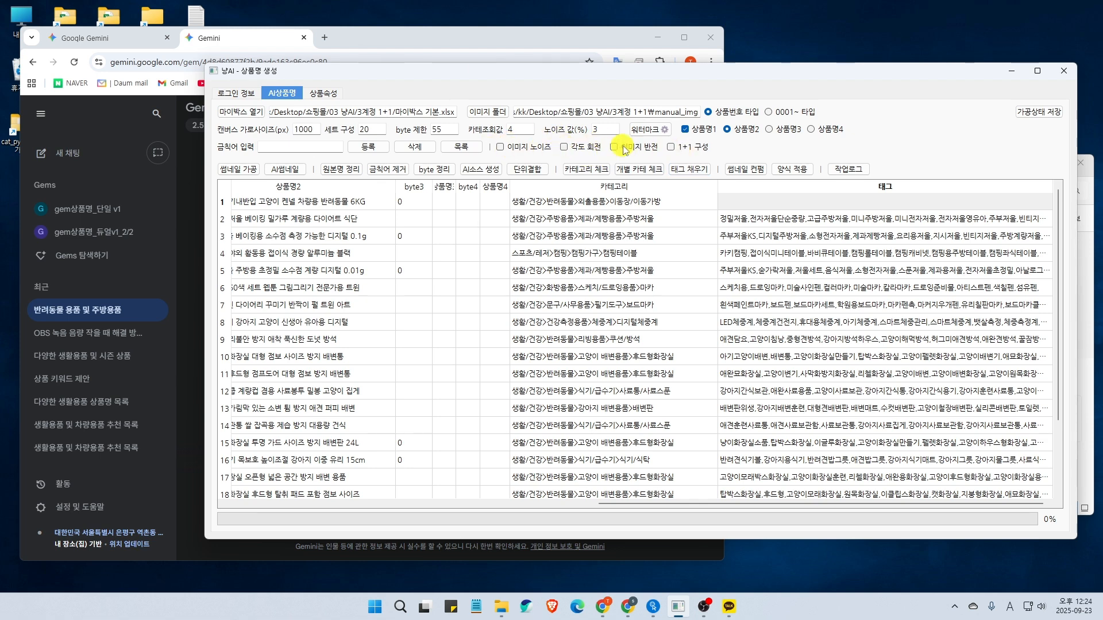
Run 썸네일 컨펌 to host the thumbnail images without noise, rotation, flip or 1+1 options
{"action": "left_click", "coordinate": [746, 169]}
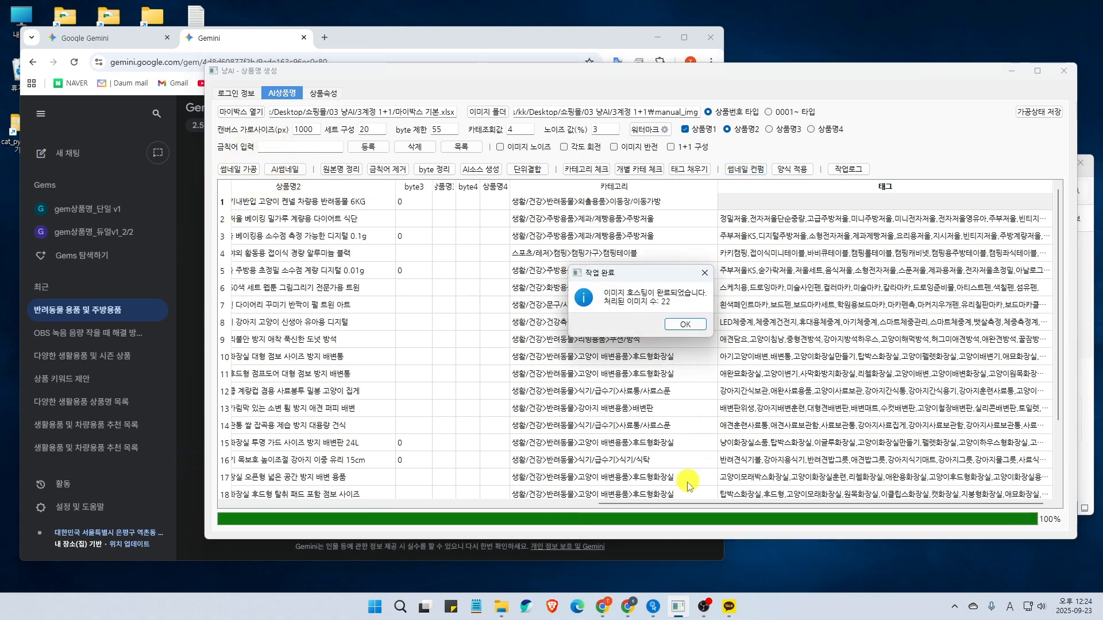
{"action": "key", "text": "Return"}
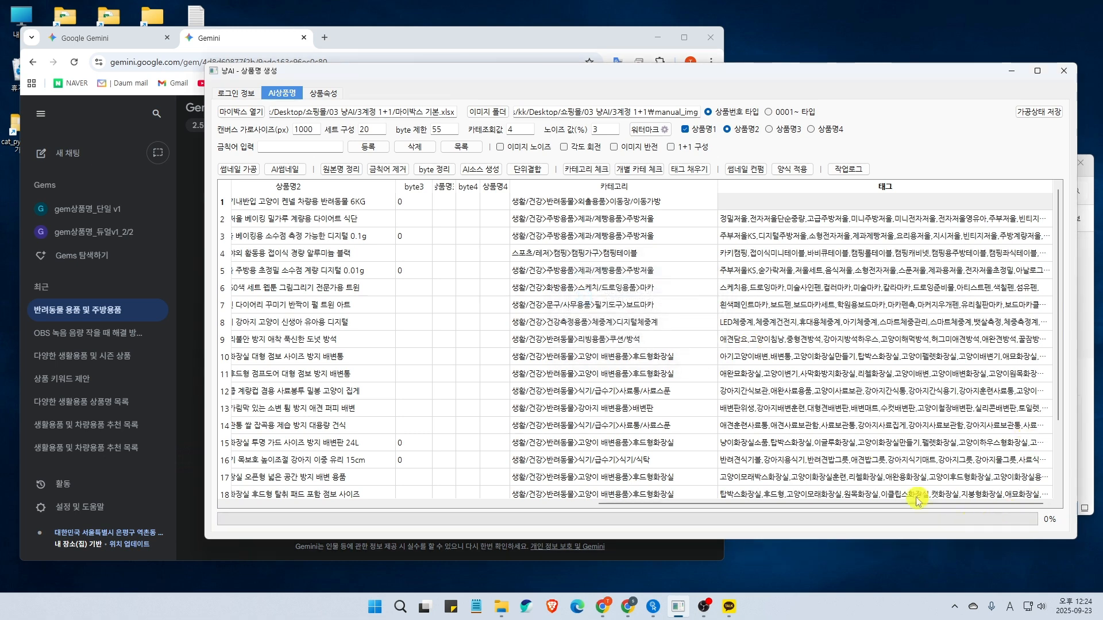
Save the 스피드고 form for the 상품명2 products with 양식 적용
{"action": "left_click", "coordinate": [755, 151]}
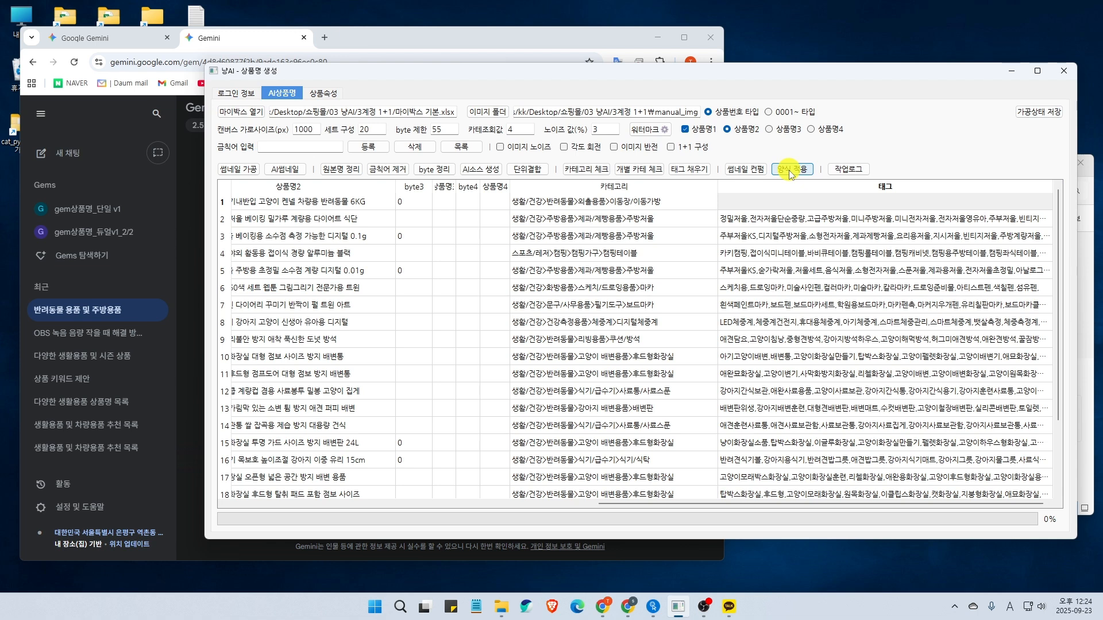
{"action": "left_click", "coordinate": [790, 172]}
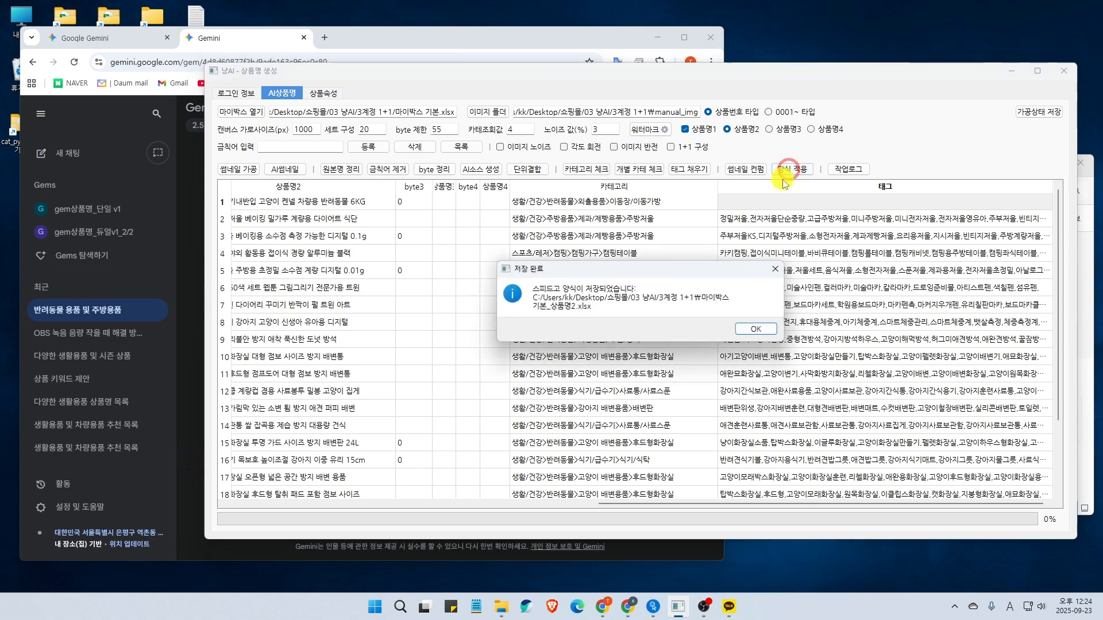
{"action": "left_click", "coordinate": [757, 329]}
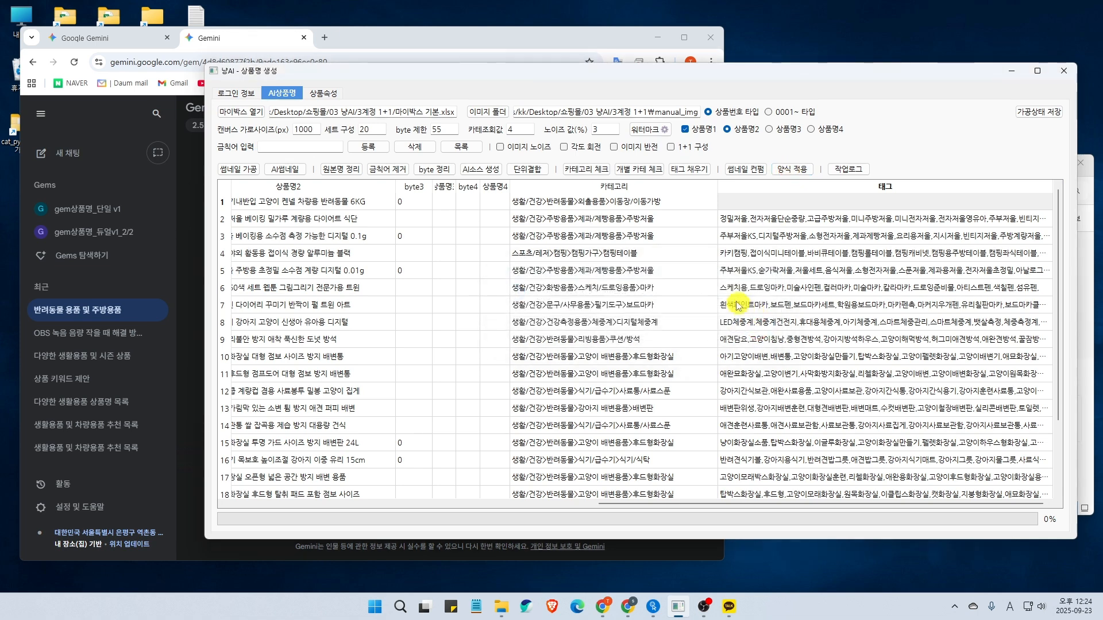